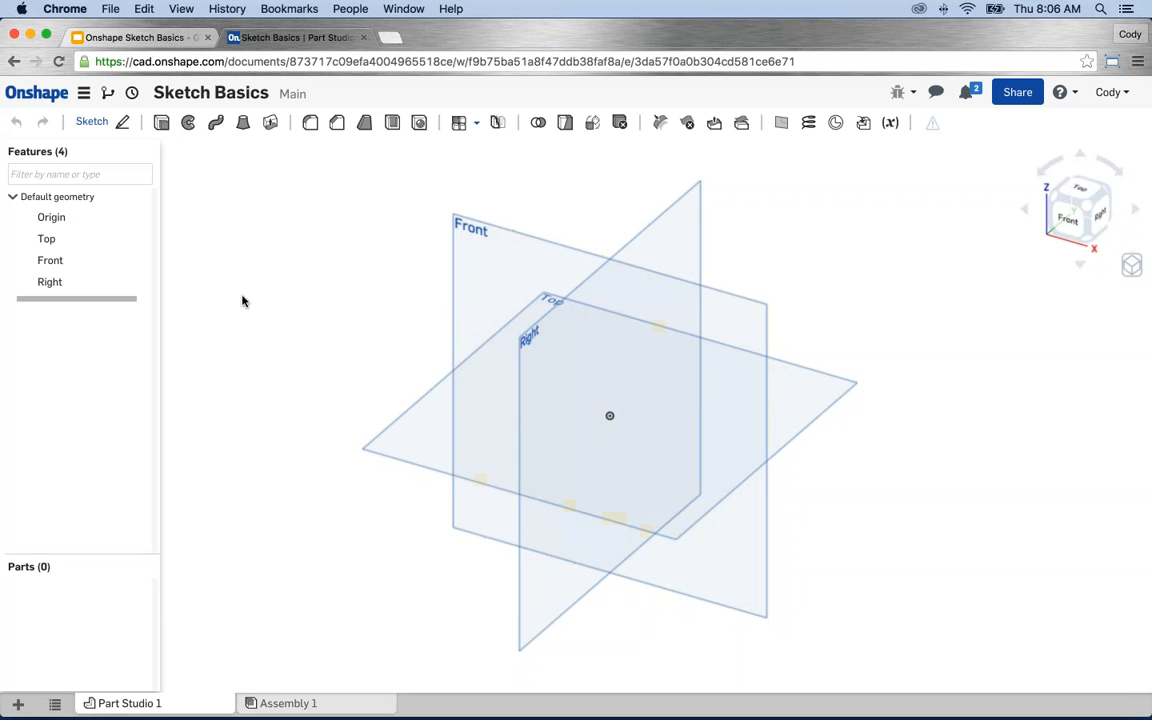
Start a new sketch on the Front plane and orient the view normal to the sketch plane
left_click(476, 259)
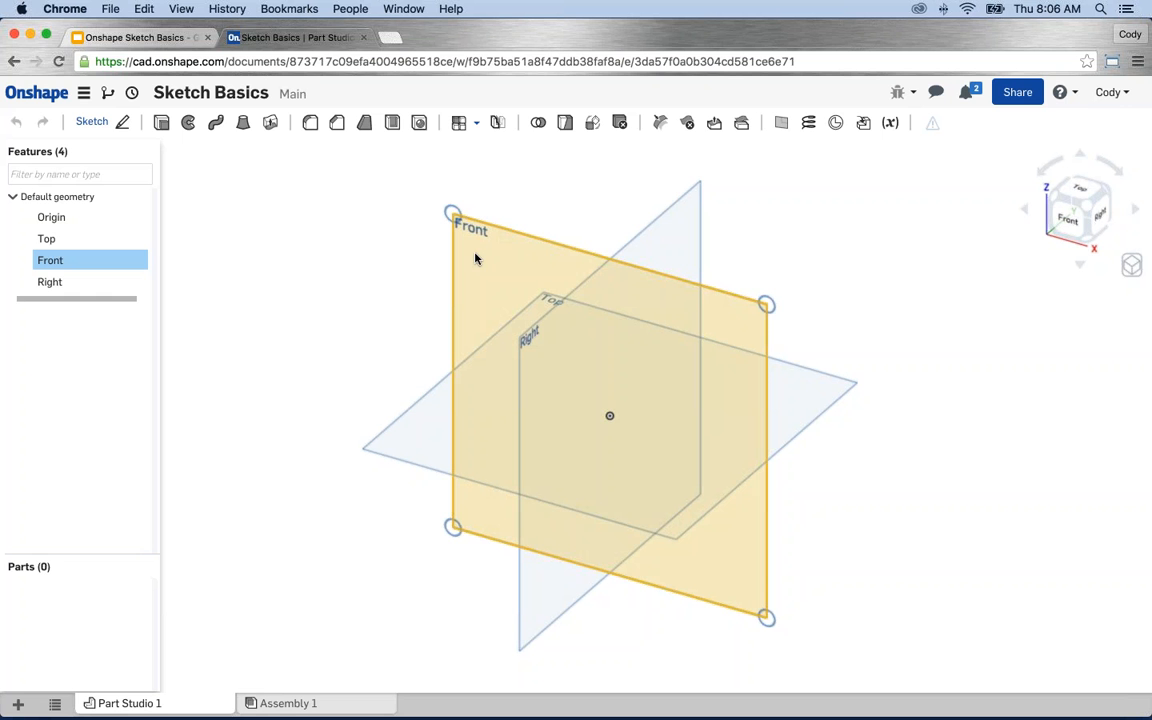
left_click(97, 123)
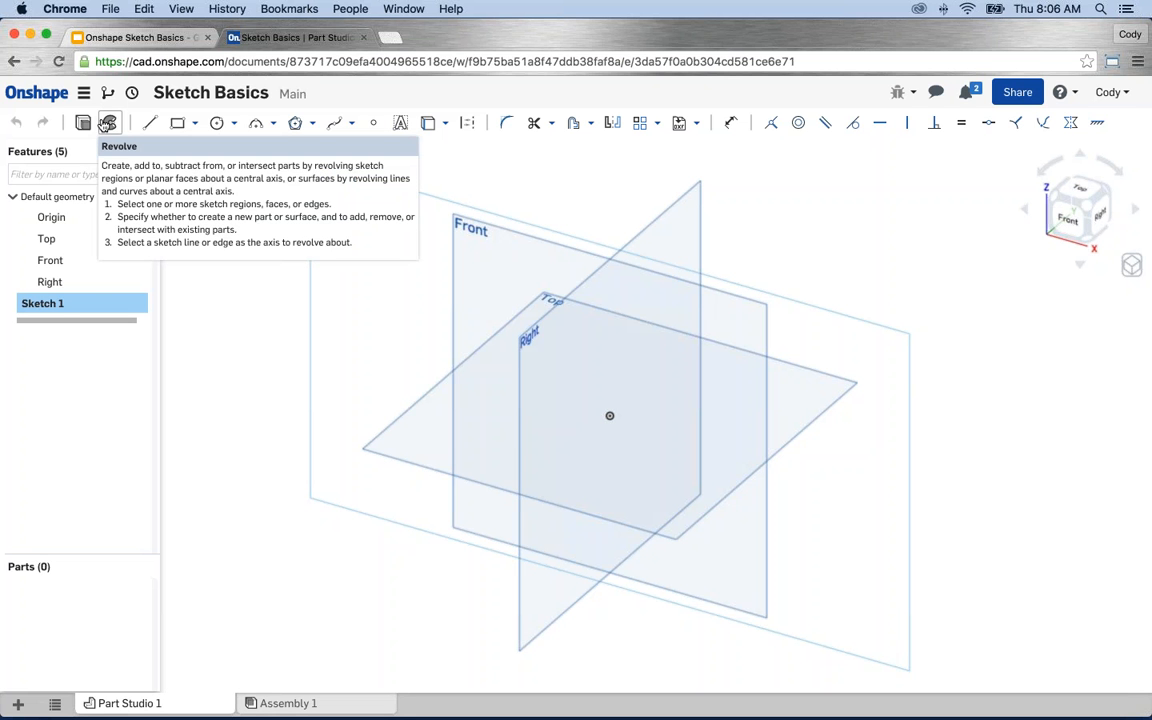
right_click(660, 161)
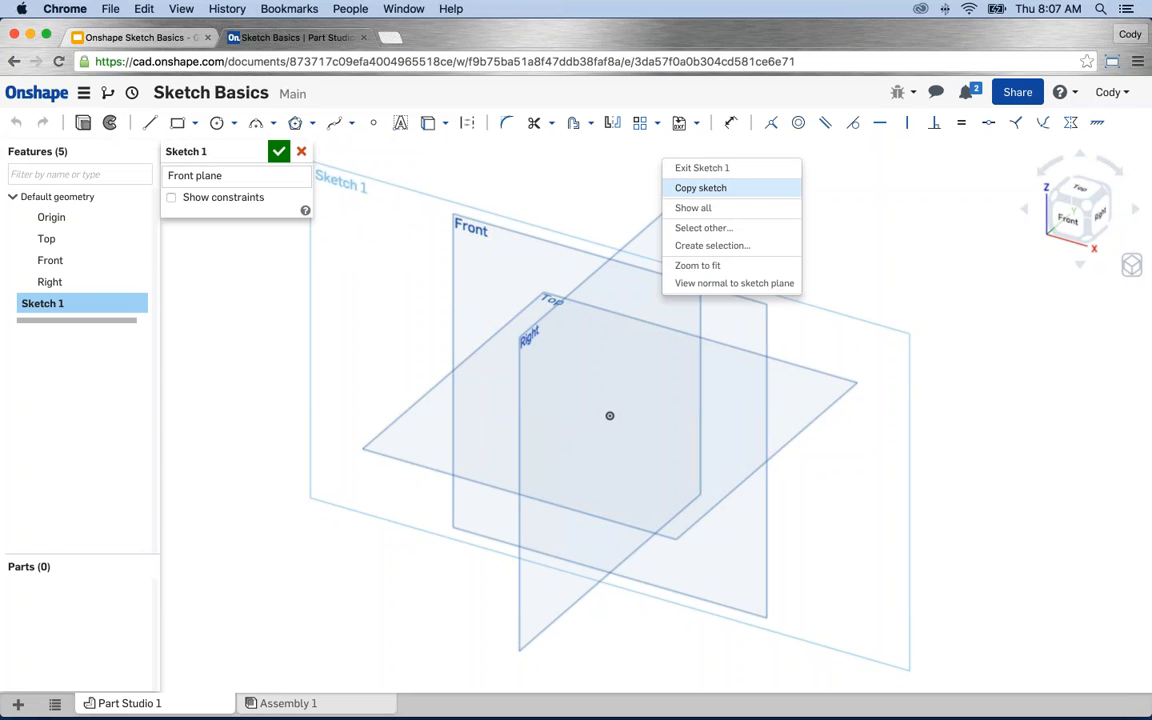
left_click(746, 287)
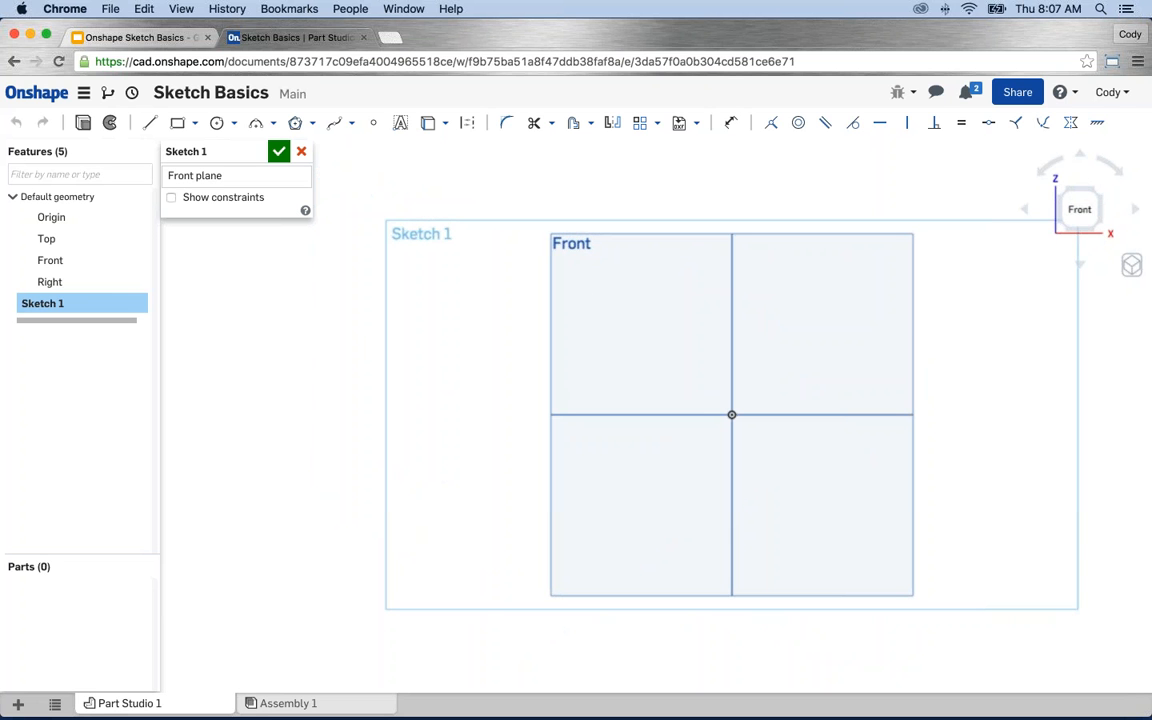
scroll(754, 296, "down", 1)
middle_click_drag(756, 300, 677, 300)
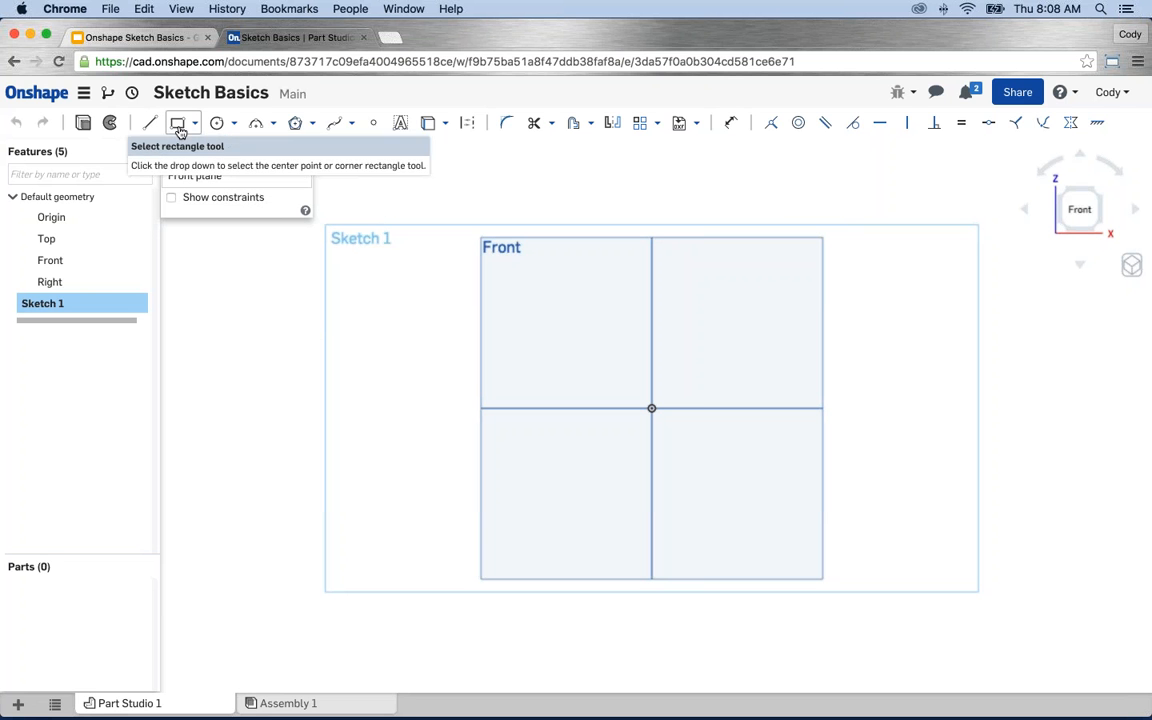
left_click(194, 123)
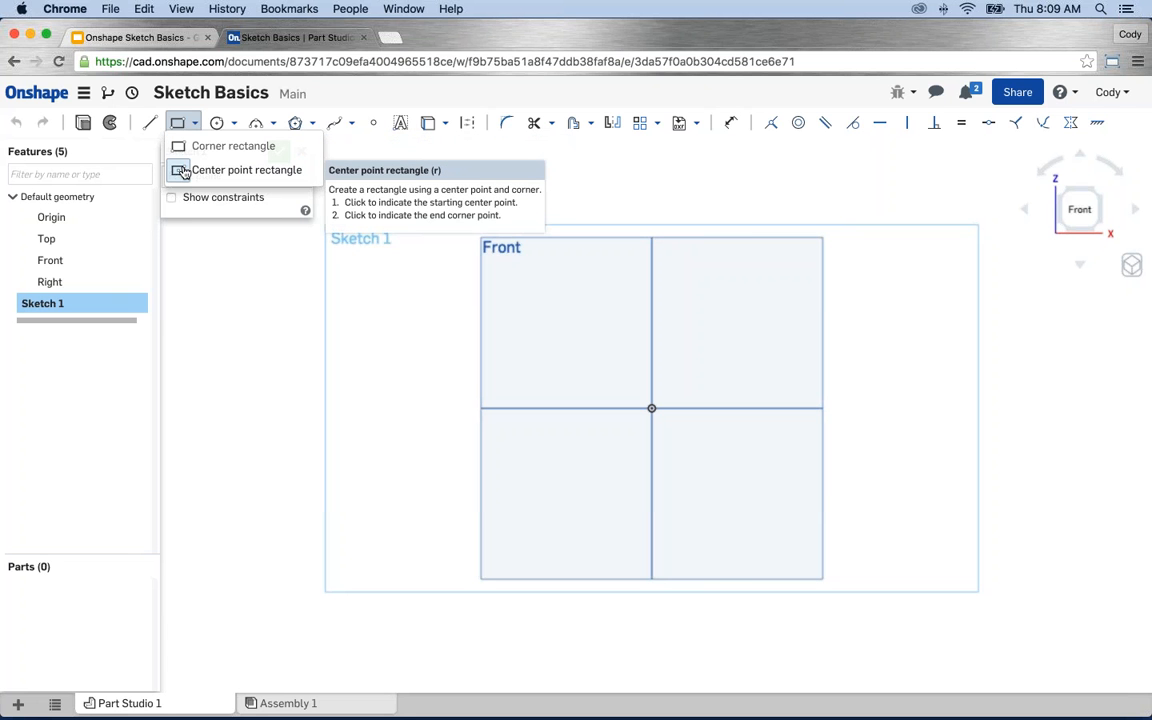
left_click(272, 123)
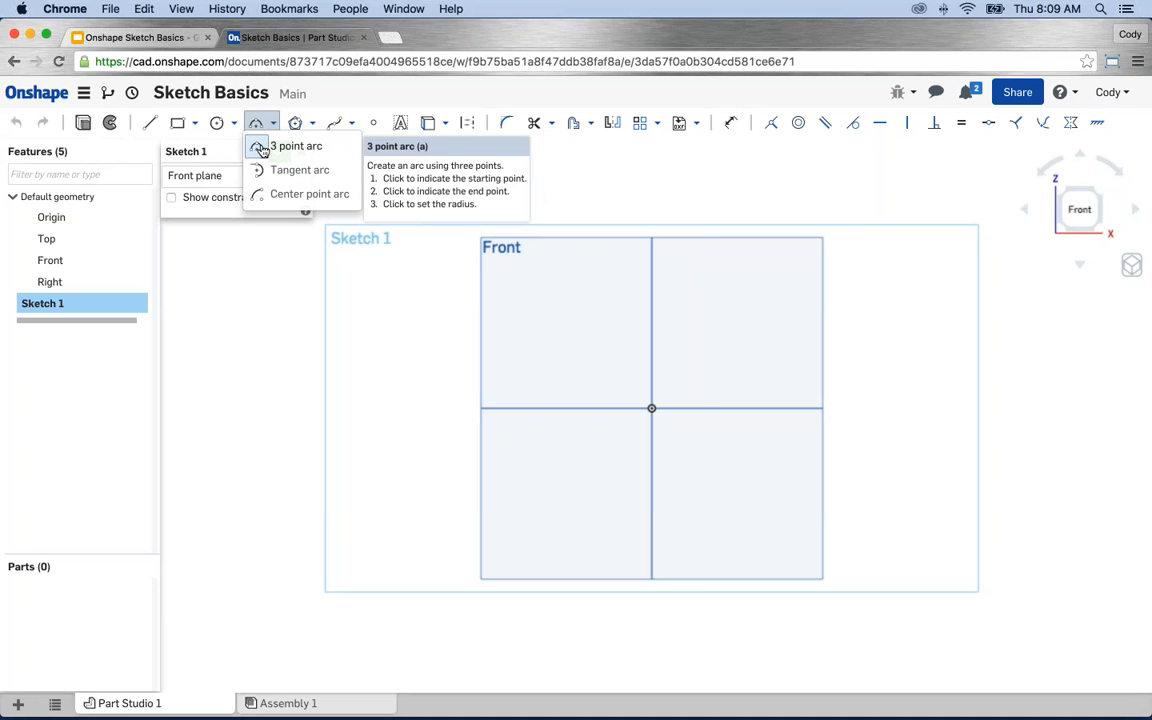
left_click(148, 121)
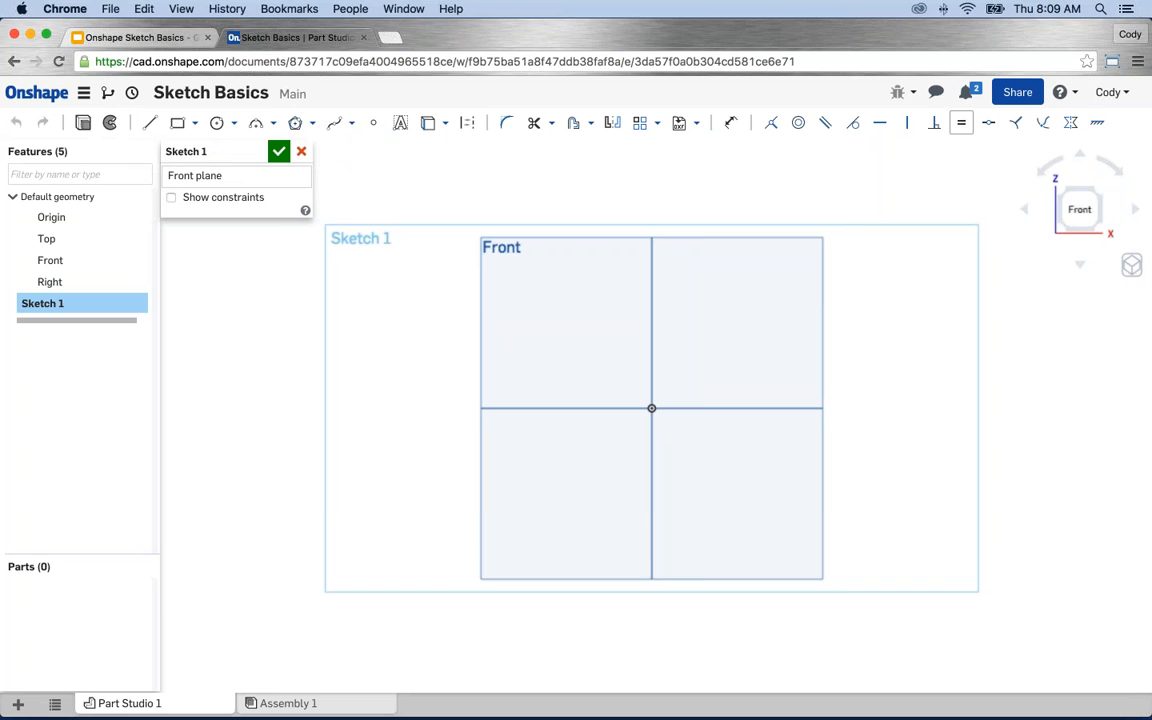
Look up the keyboard shortcuts reference, including the sketch tool shortcuts, and close it
left_click(1074, 93)
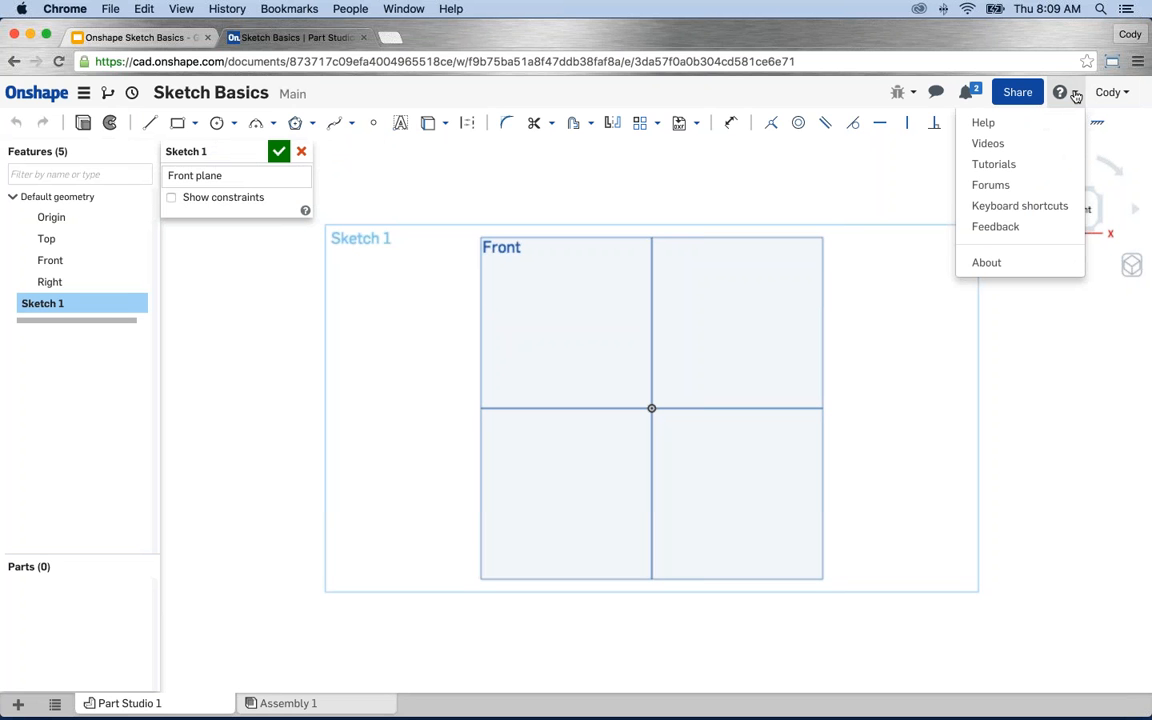
left_click(1030, 206)
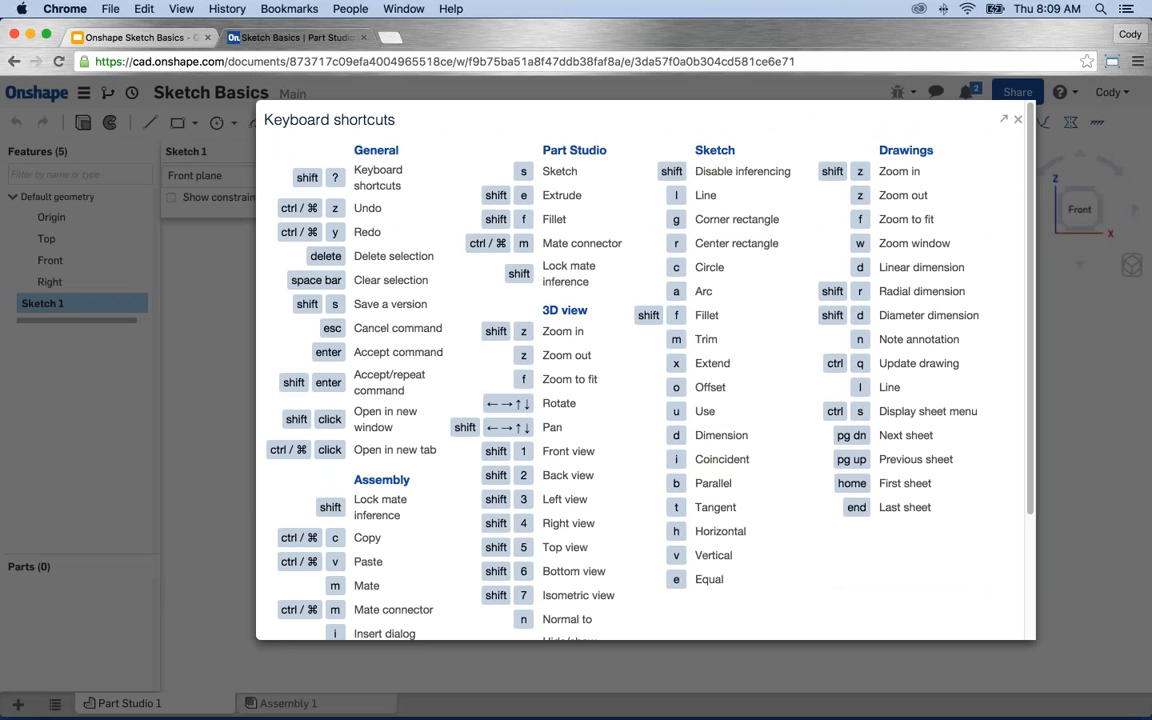
key("Escape")
key("r")
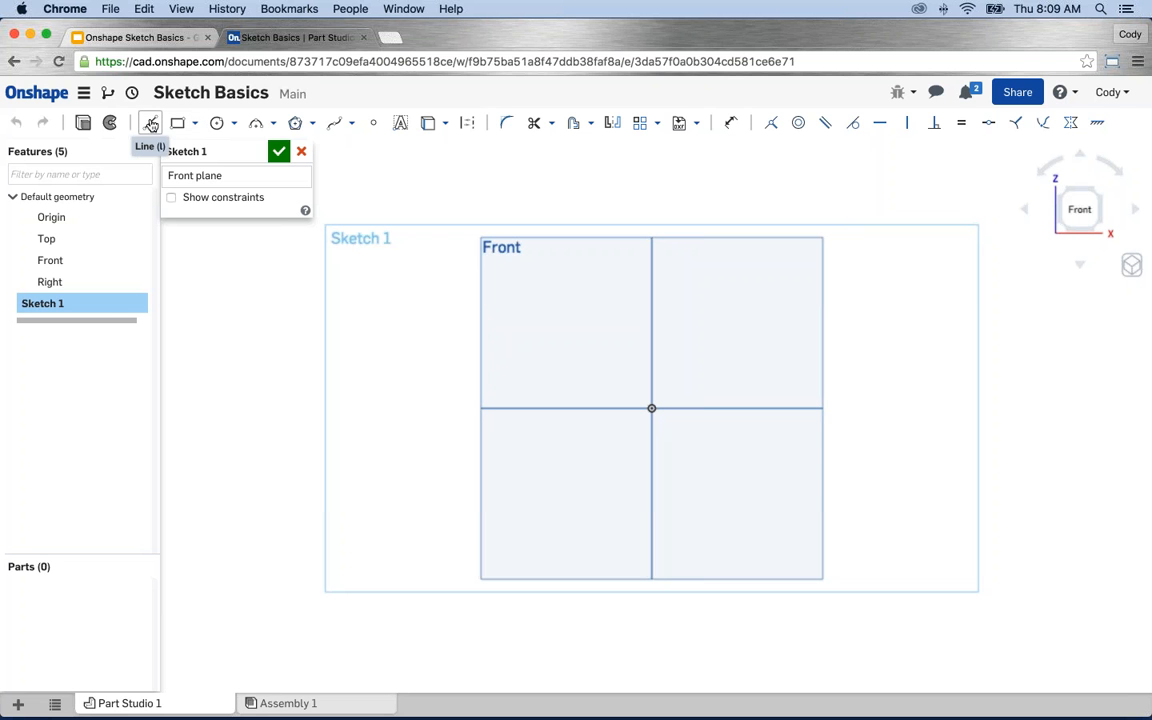
Sketch a single horizontal line about 8.7 in long just above the Front plane
left_click(151, 123)
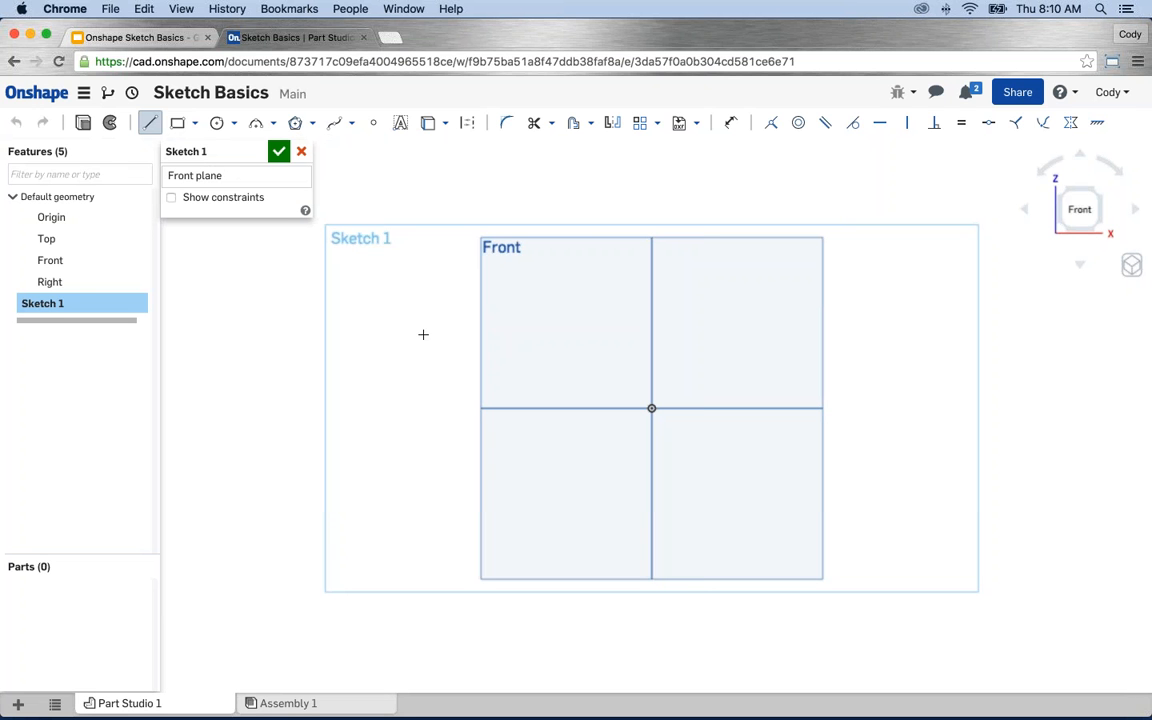
left_click(412, 205)
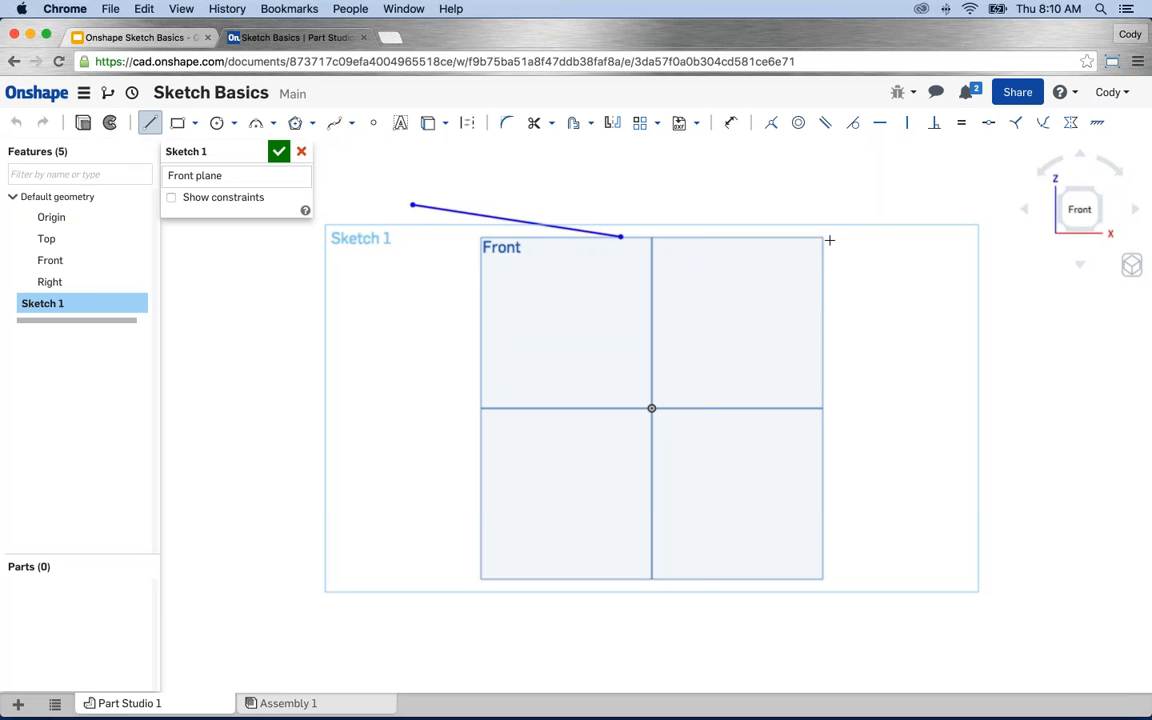
left_click(908, 202)
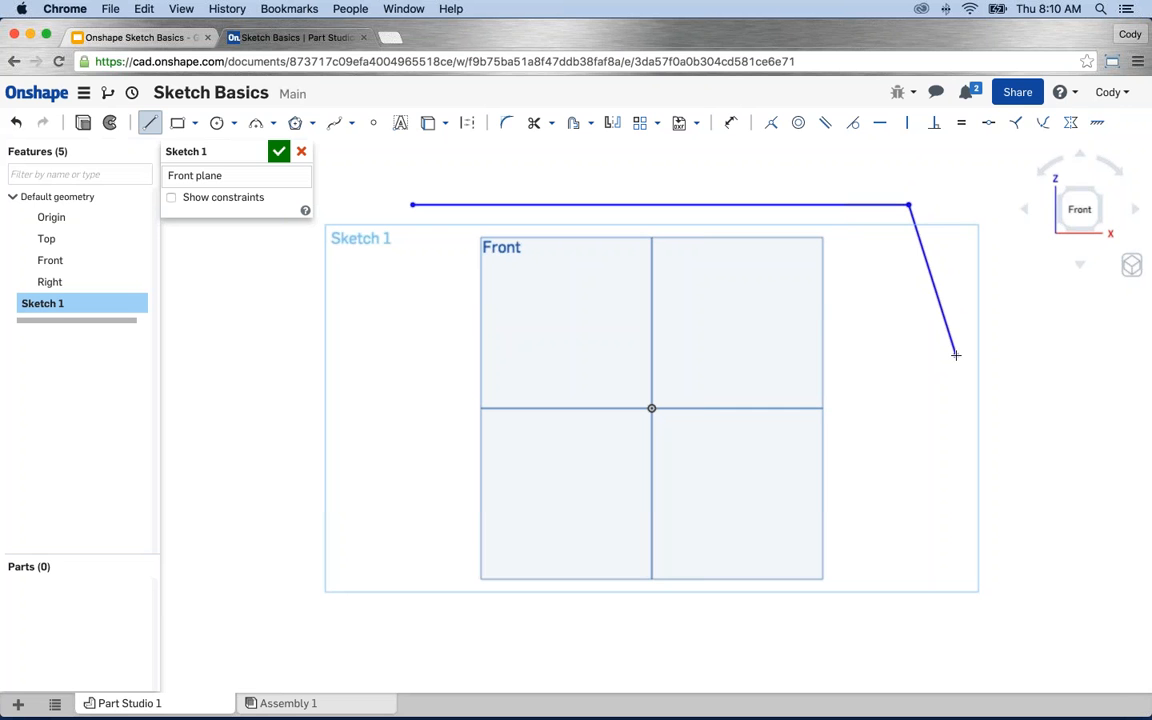
key("Escape")
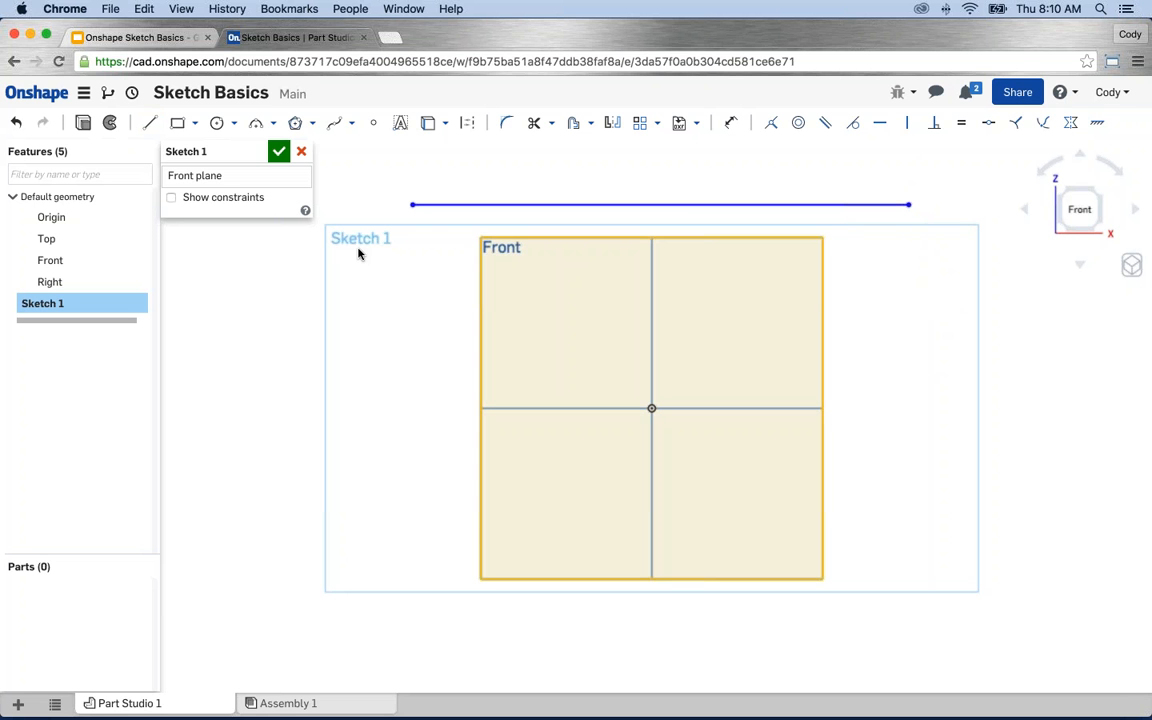
Sketch a second horizontal line about 8.8 in long below the first, crossing the upper half of the Front plane
left_click(151, 124)
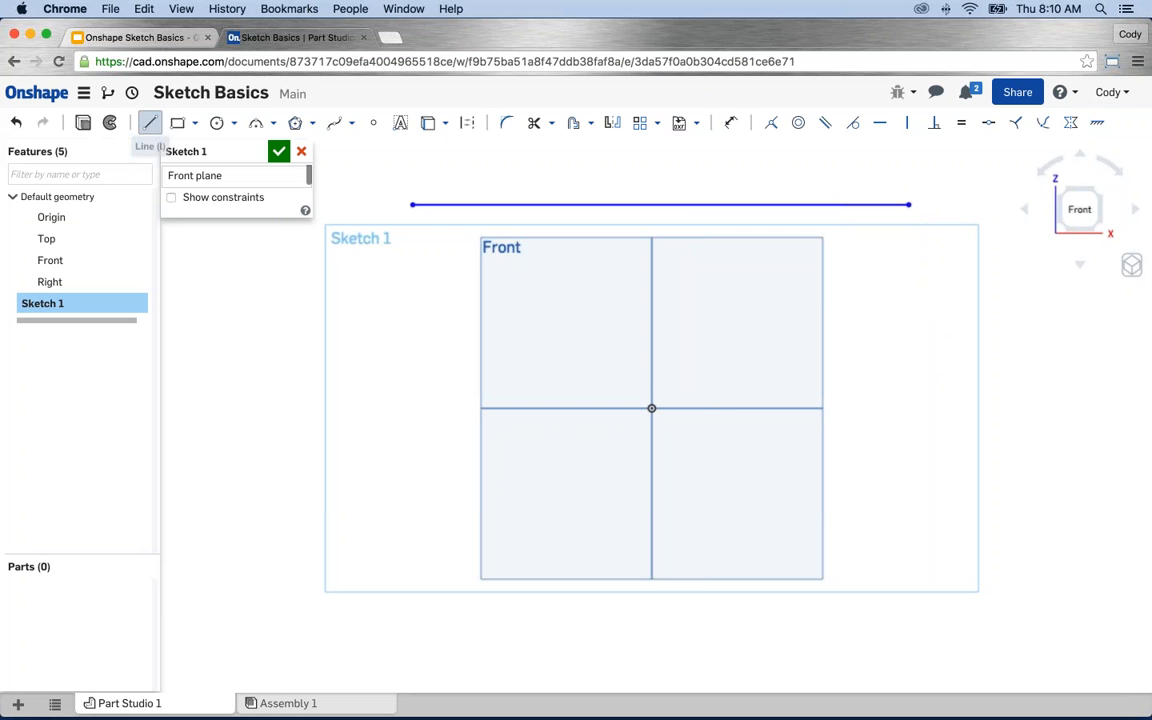
left_click(404, 291)
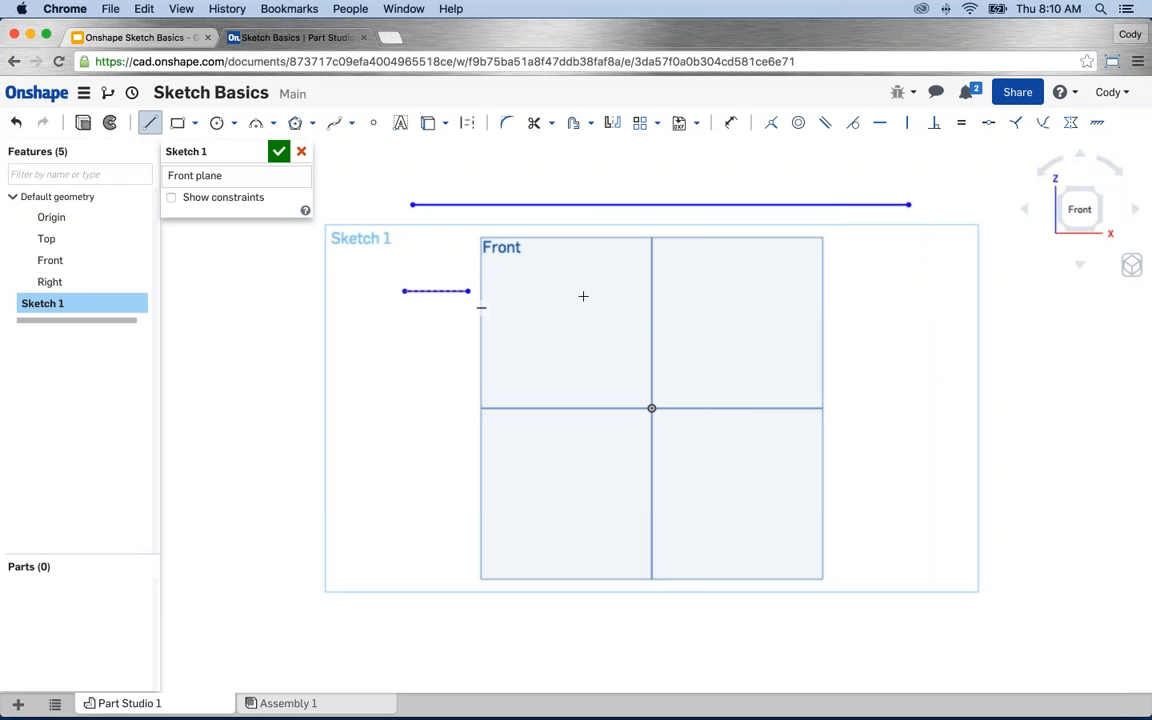
left_click(908, 291)
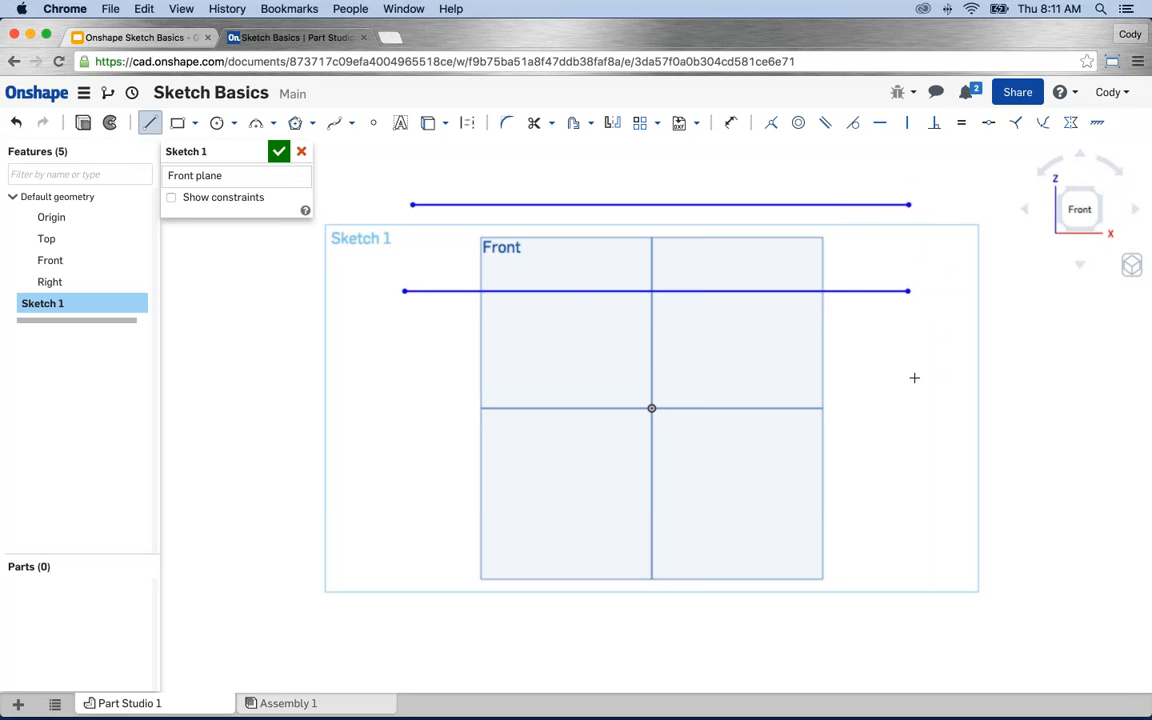
key("Escape")
Delete both horizontal lines from the sketch
scroll(914, 378, "down", 1)
middle_click_drag(918, 434, 831, 435)
middle_click_drag(894, 487, 914, 494)
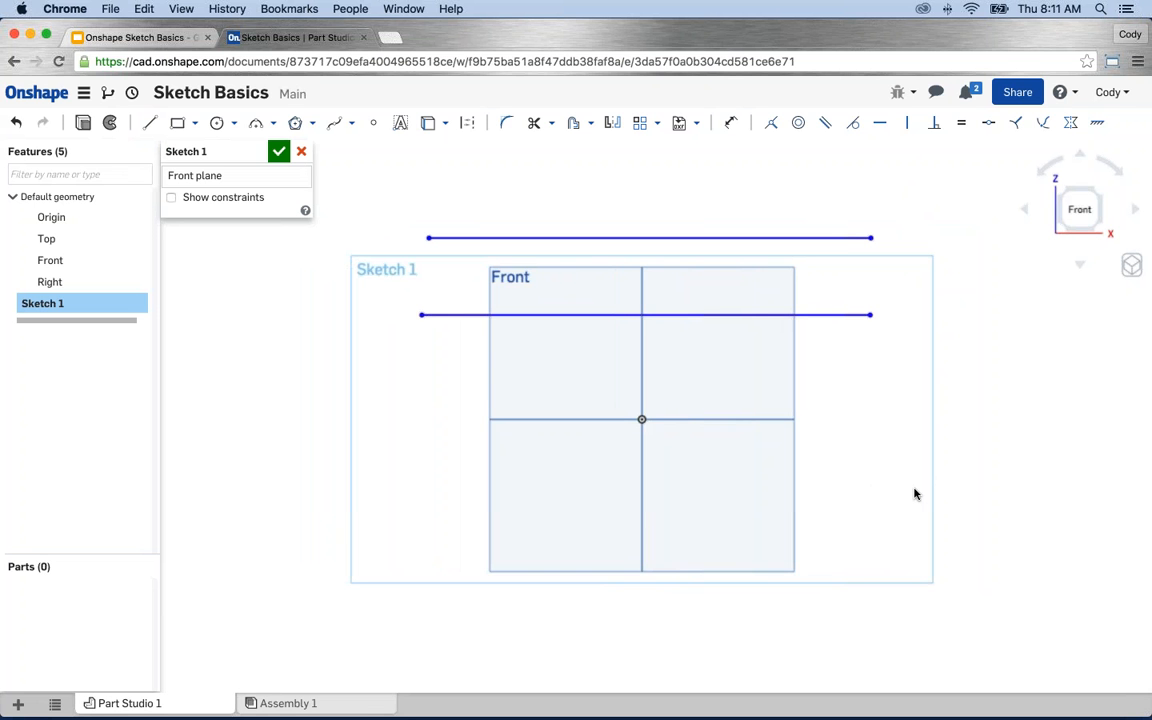
left_click(691, 238)
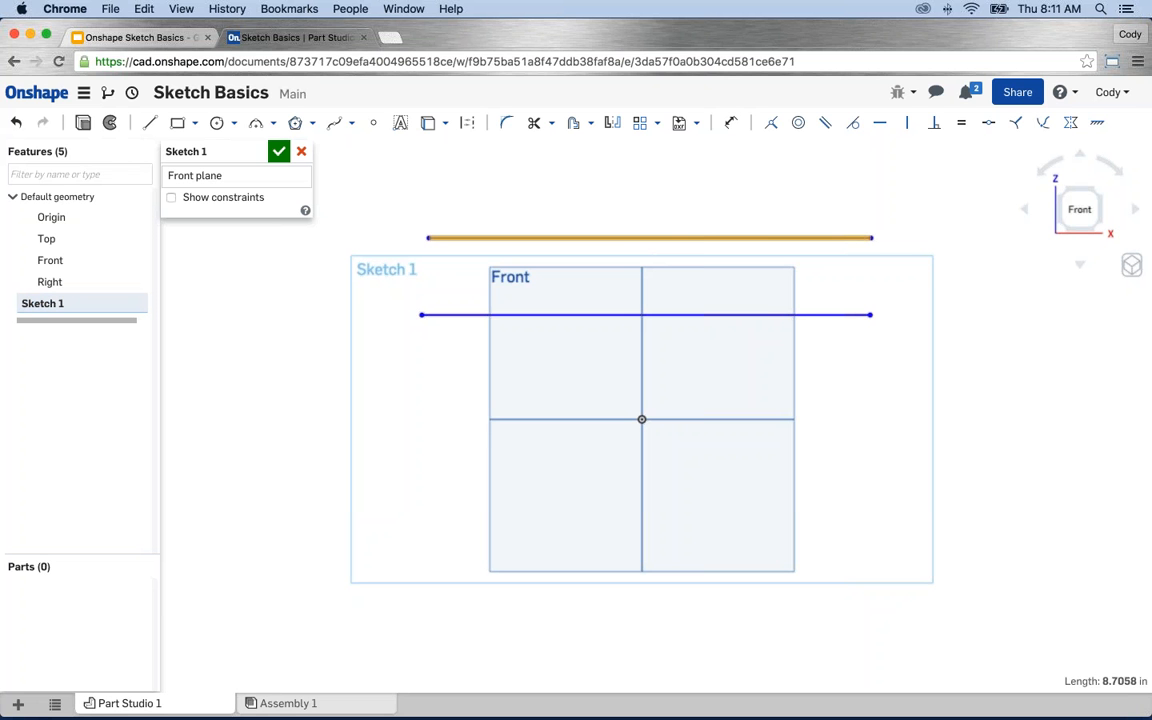
key("Delete")
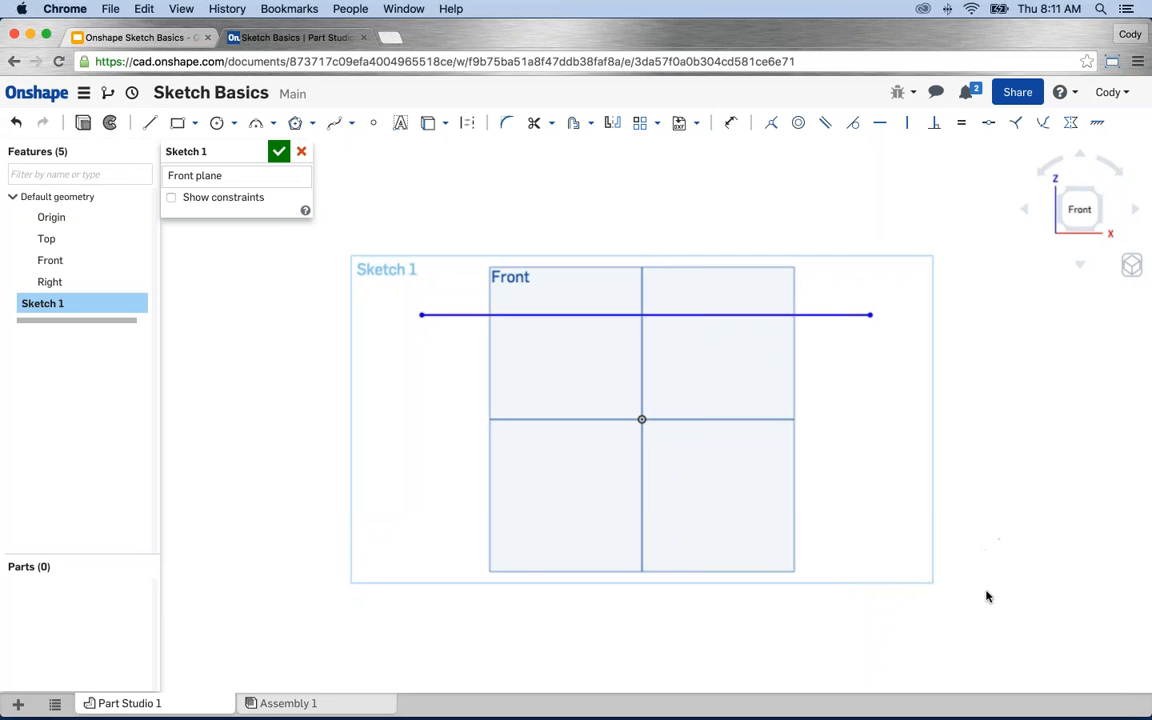
mouse_move(986, 597)
left_mouse_down()
mouse_move(674, 357)
mouse_move(371, 179)
left_mouse_up()
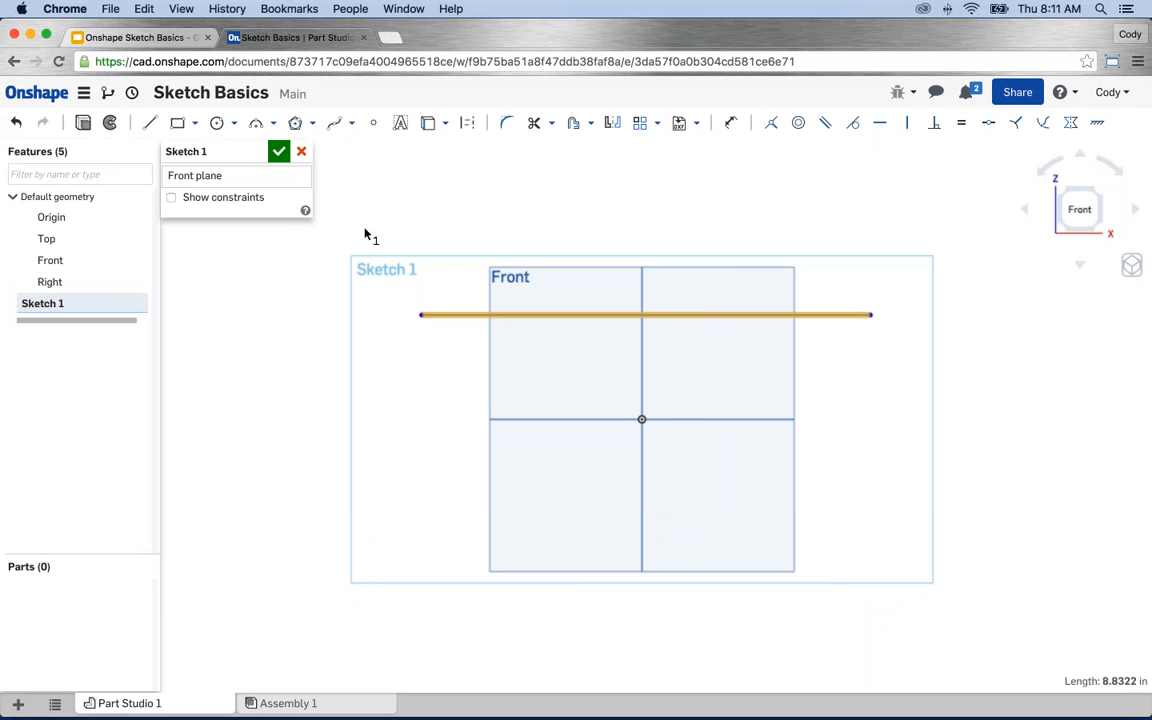
key("Delete")
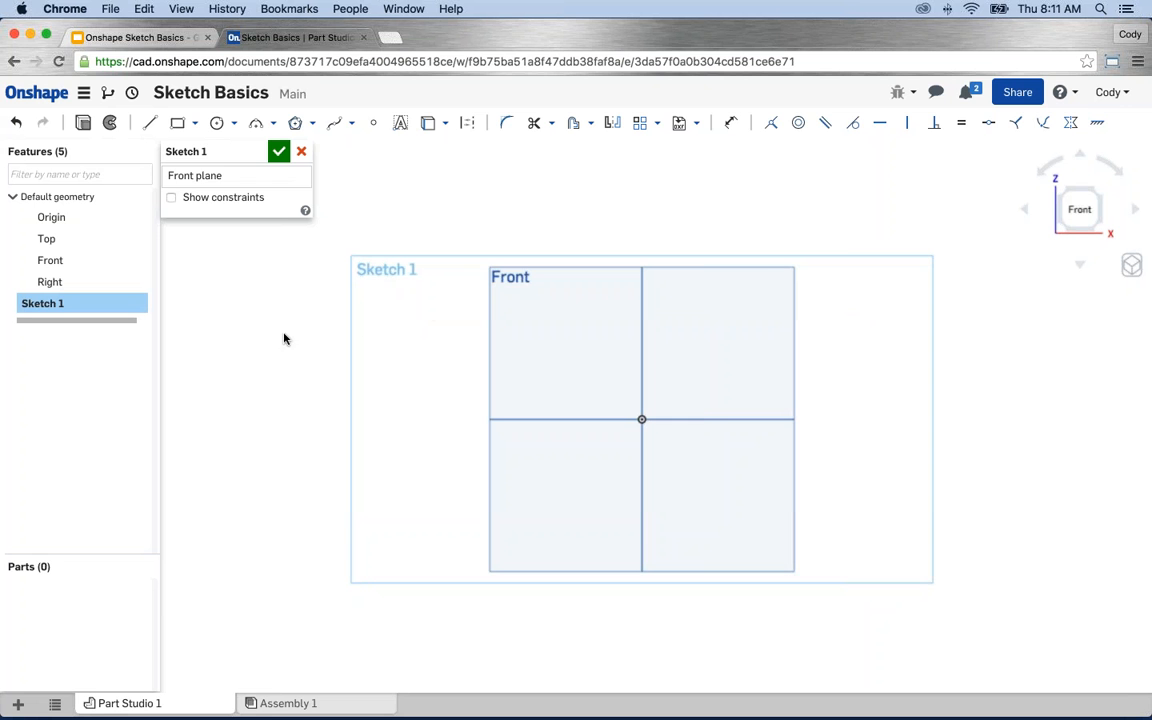
Sketch a corner rectangle over the upper part of the Front plane, extending beyond its upper and right edges, and delete it
left_click(195, 122)
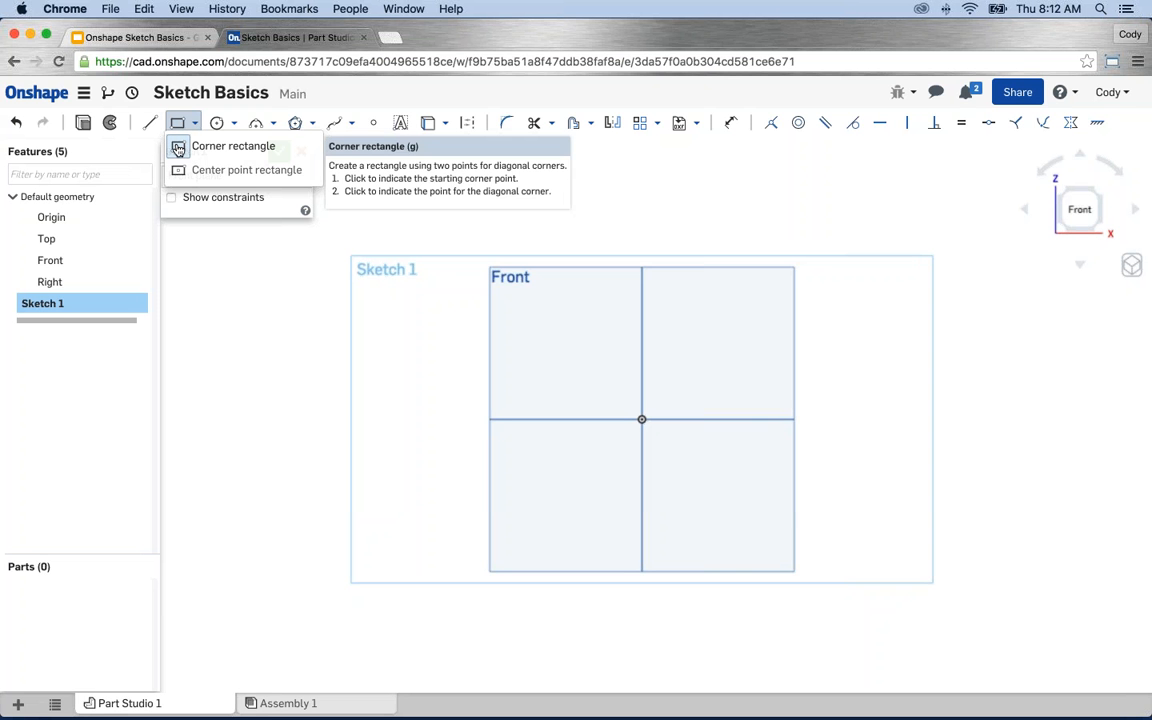
left_click(178, 147)
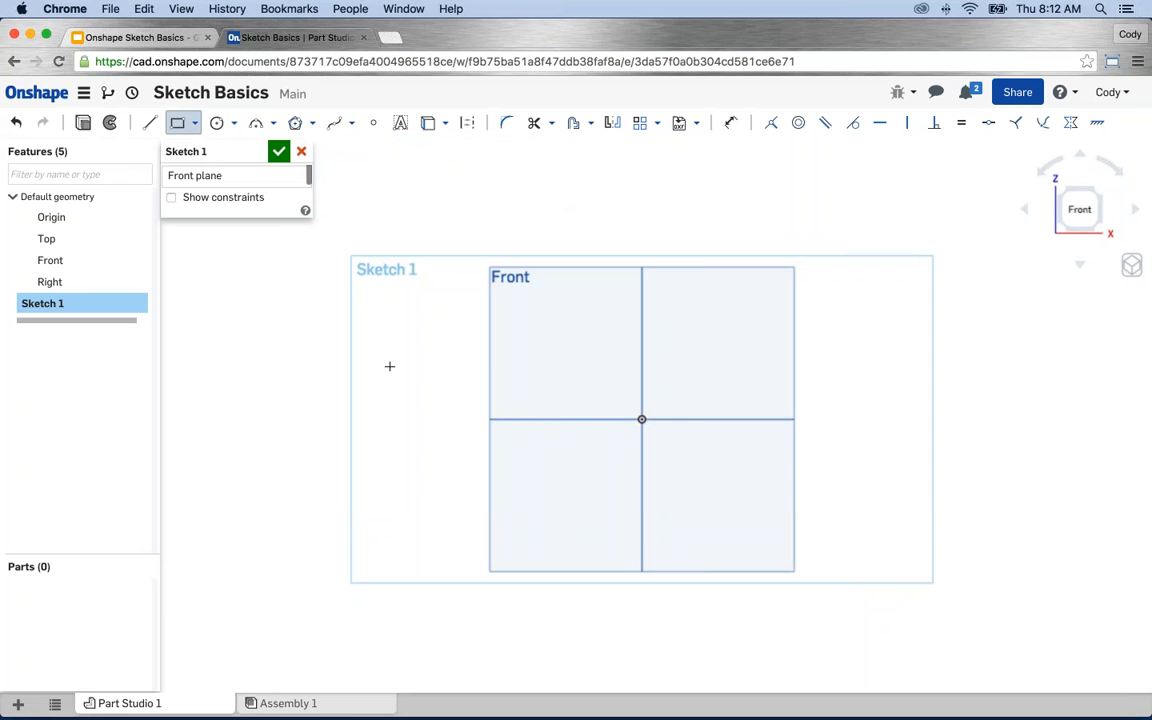
left_click(550, 353)
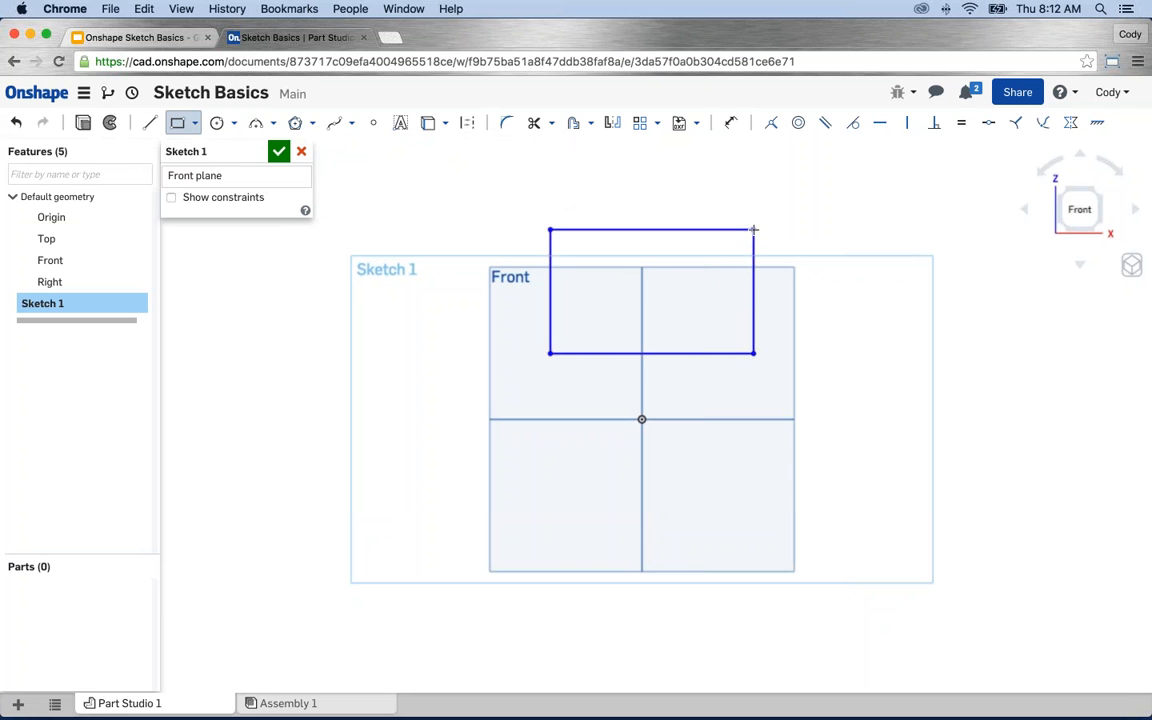
left_click(793, 540)
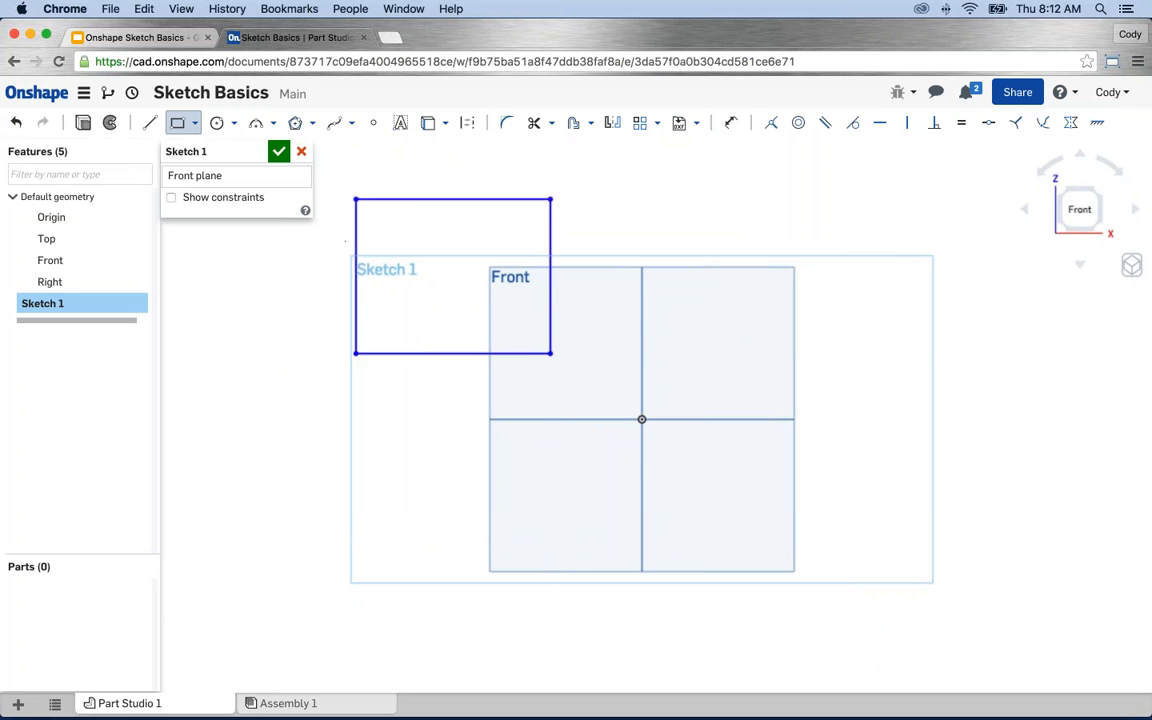
left_click(893, 185)
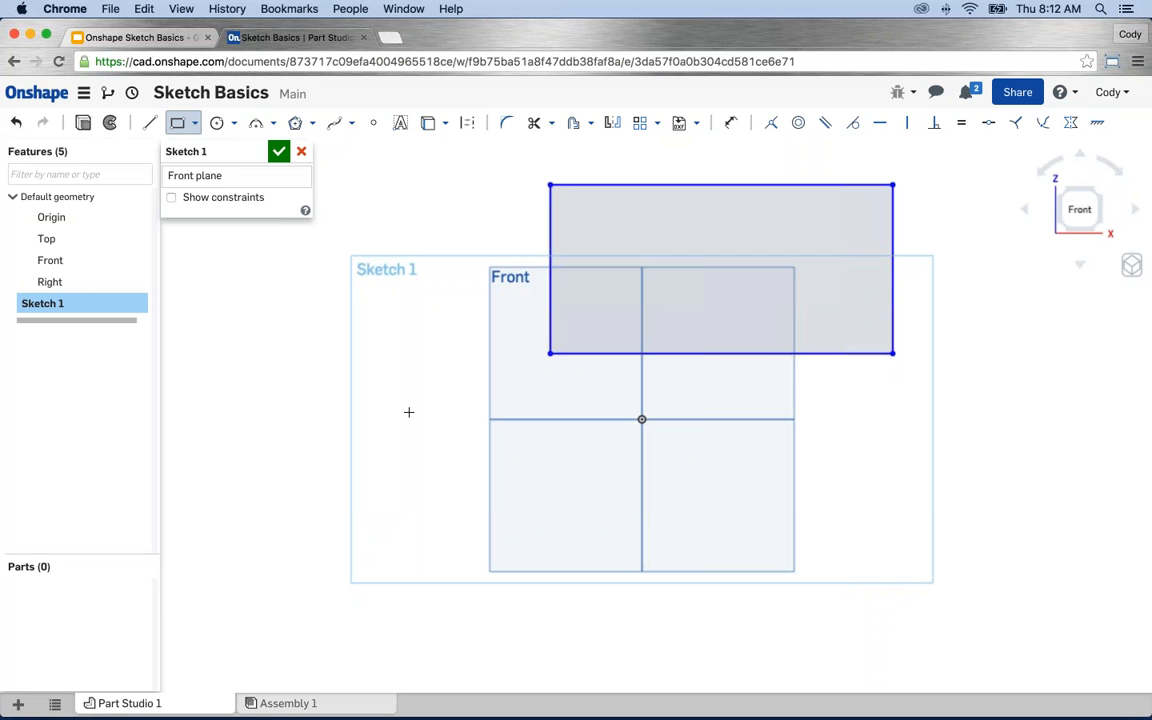
key("Escape")
left_click_drag(967, 473, 486, 157)
key("Delete")
Sketch a center point rectangle centred on the origin, reaching almost to the edges of the Front plane
left_click(196, 122)
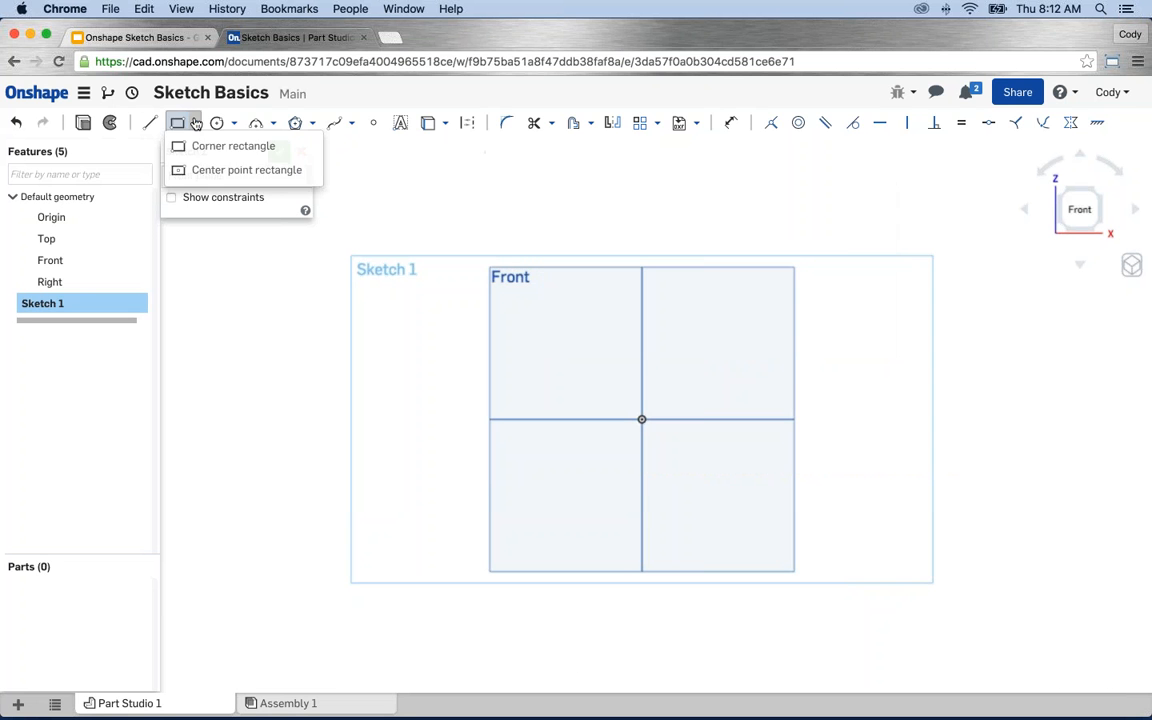
left_click(180, 173)
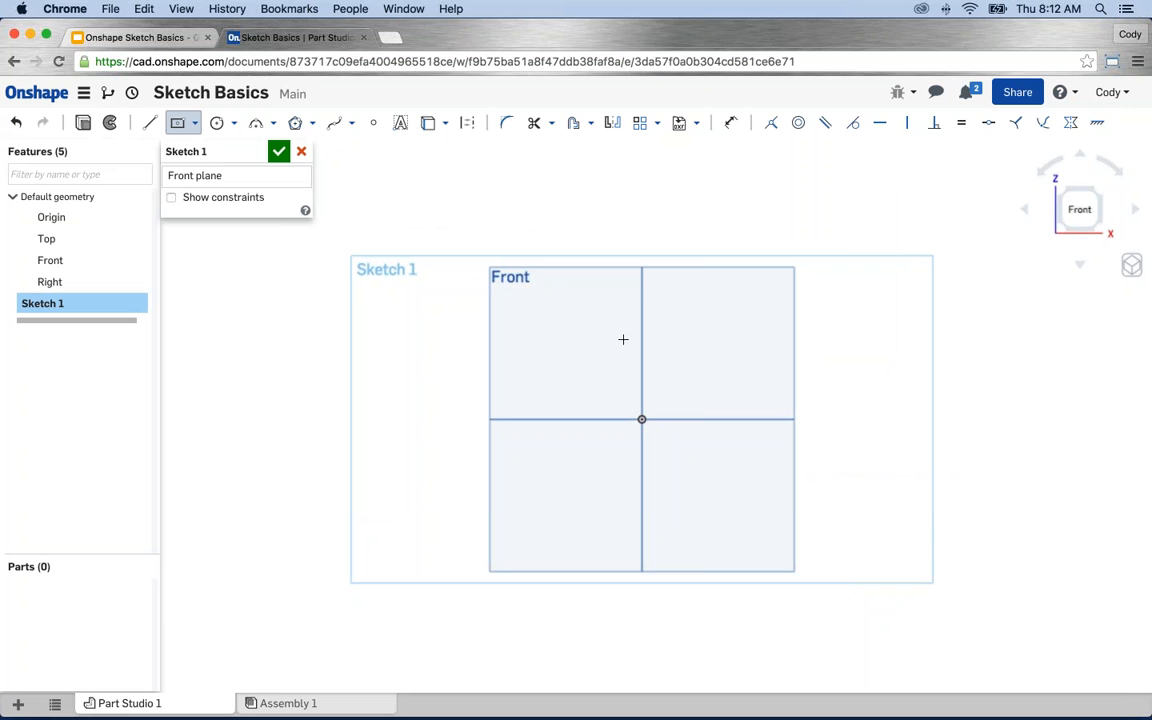
left_click(641, 419)
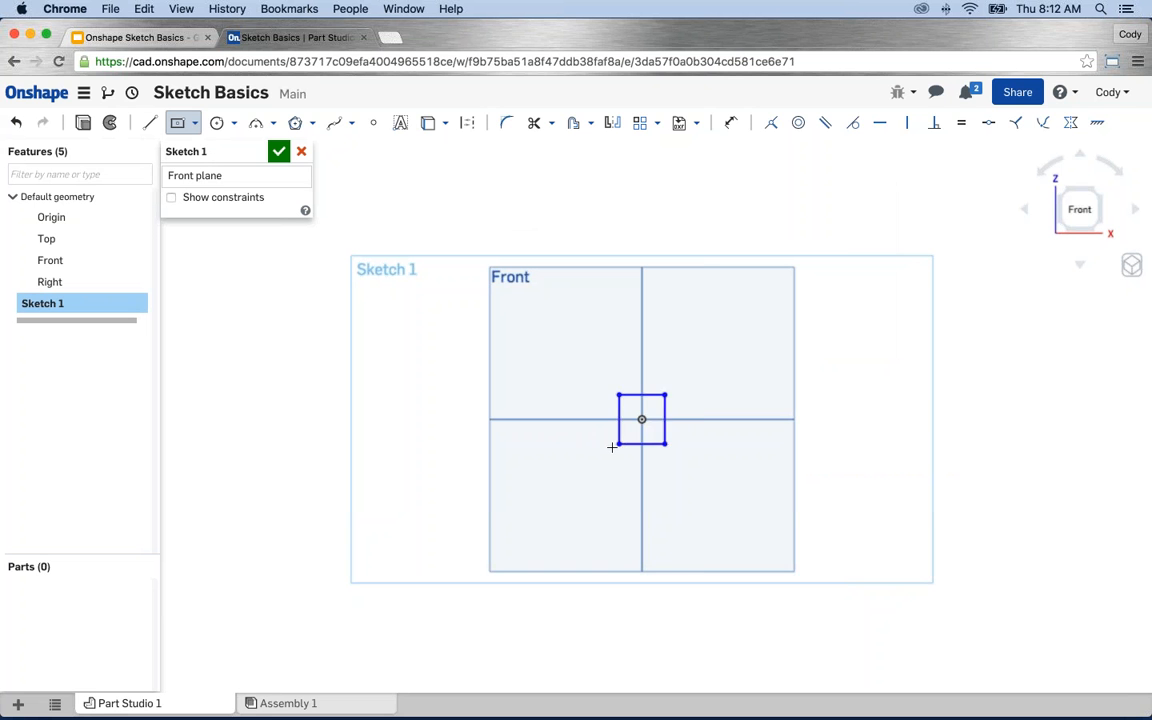
left_click(538, 533)
left_click(508, 560)
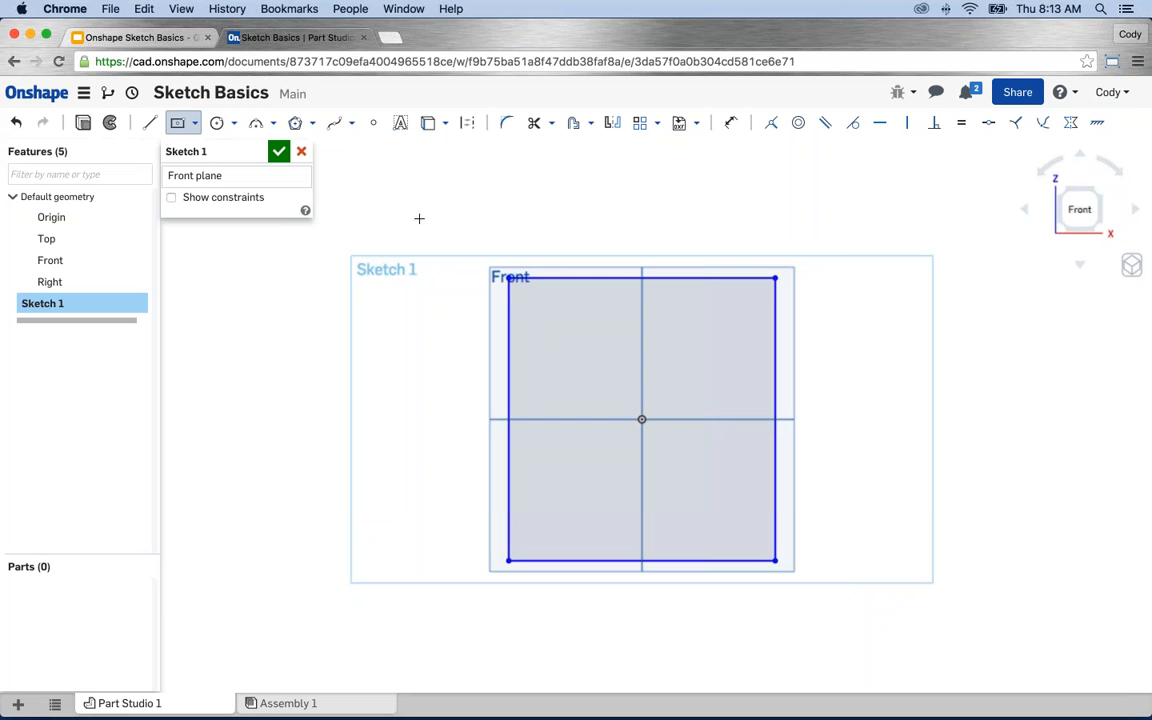
left_click(180, 124)
key("Escape")
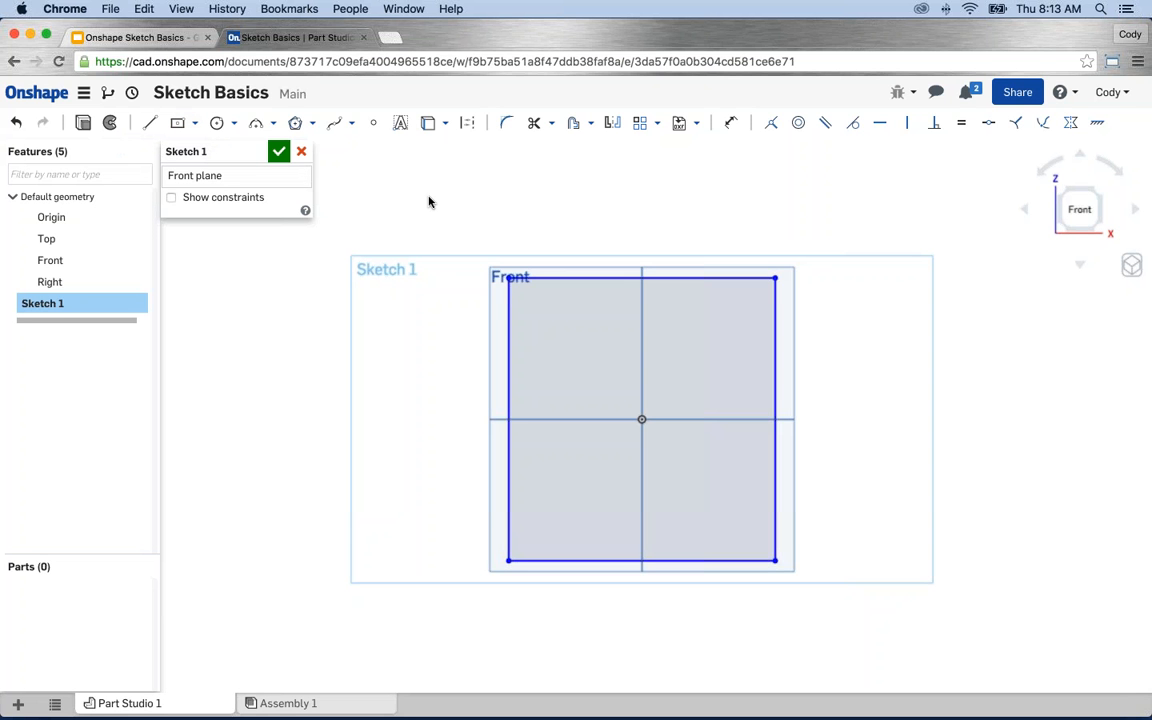
Enlarge the rectangle by pulling its upper-left corner outward beyond the Front plane's corner
scroll(429, 202, "down", 3)
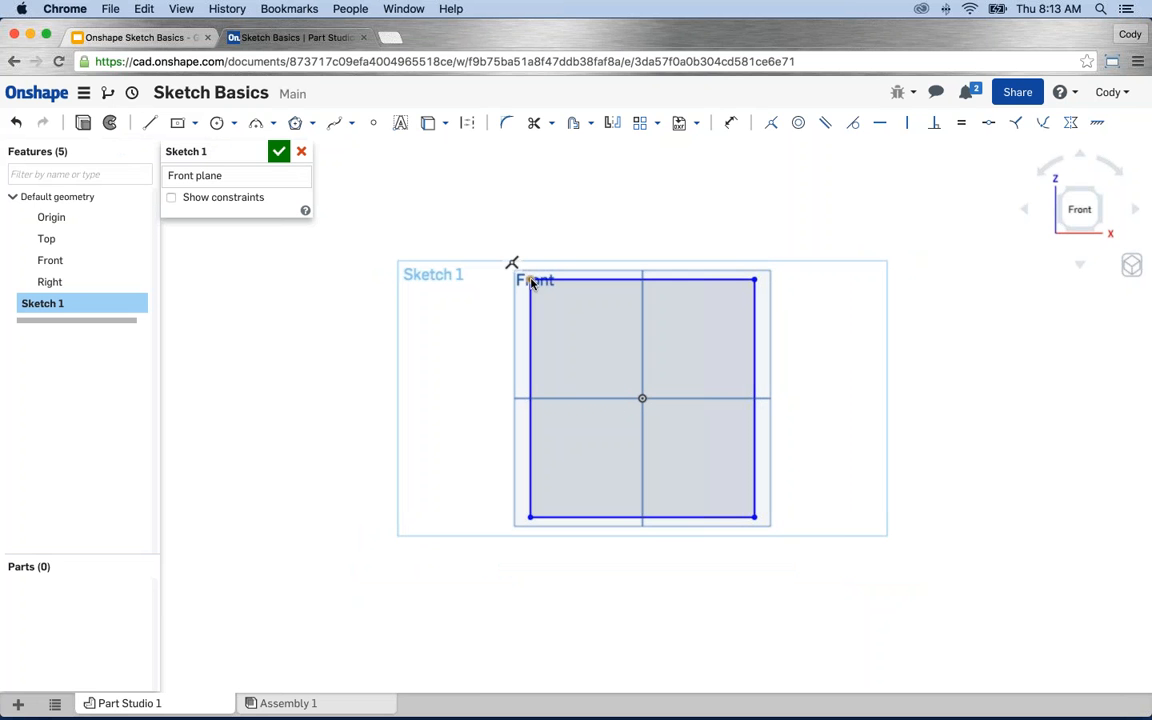
left_click_drag(531, 282, 476, 236)
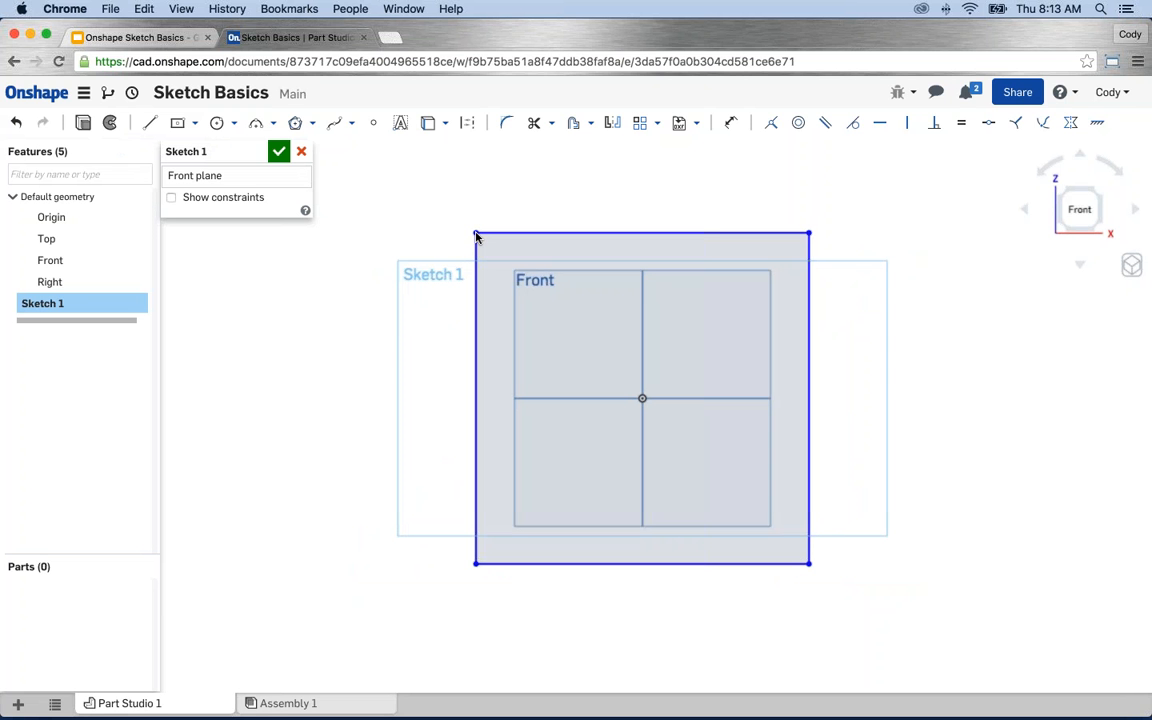
Delete the whole center point rectangle from the sketch
scroll(477, 236, "down", 1)
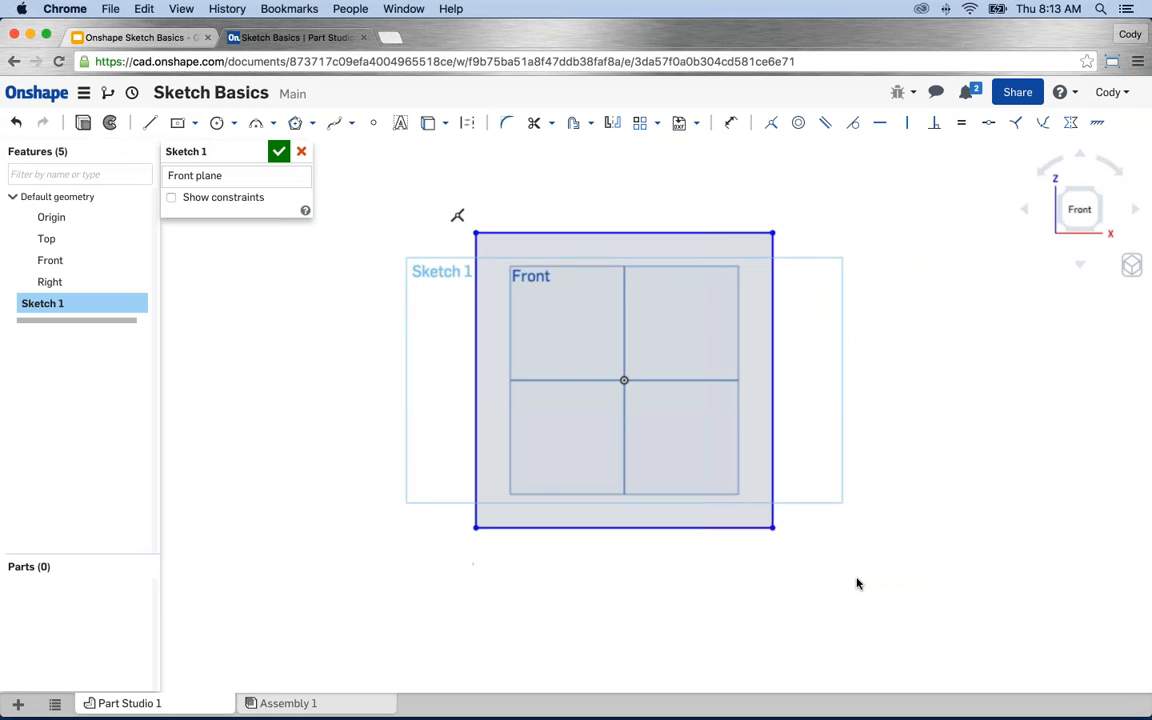
mouse_move(792, 546)
left_mouse_down()
mouse_move(360, 180)
mouse_move(380, 170)
left_mouse_up()
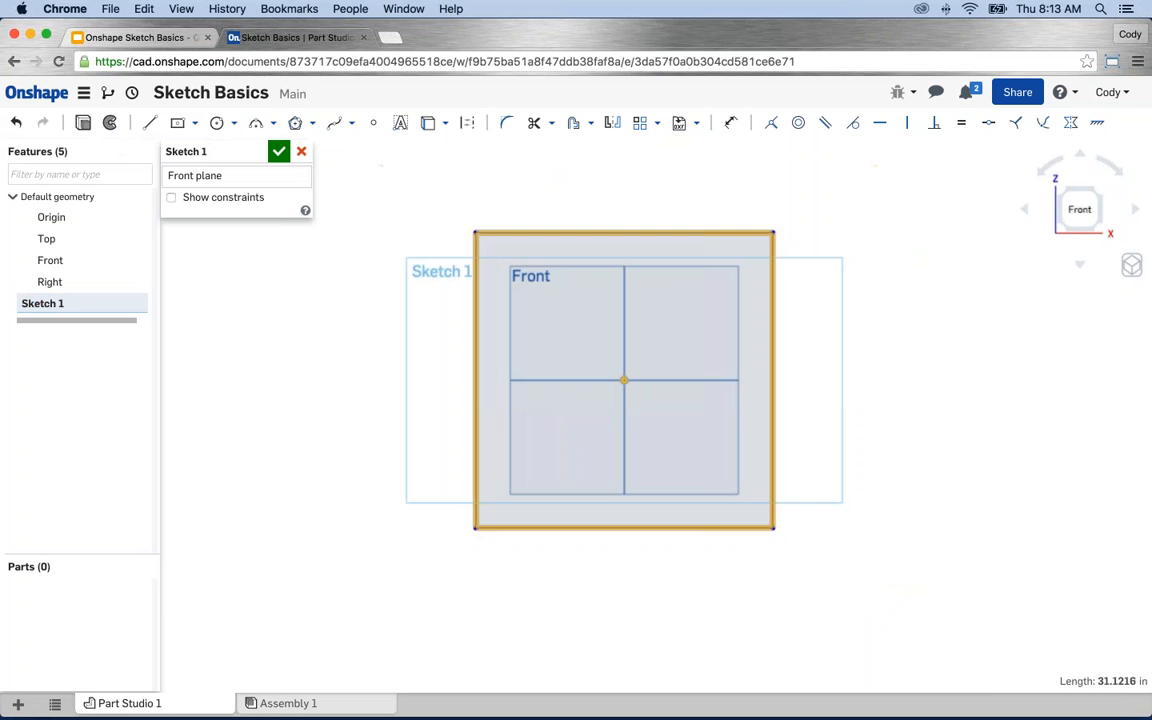
key("Delete")
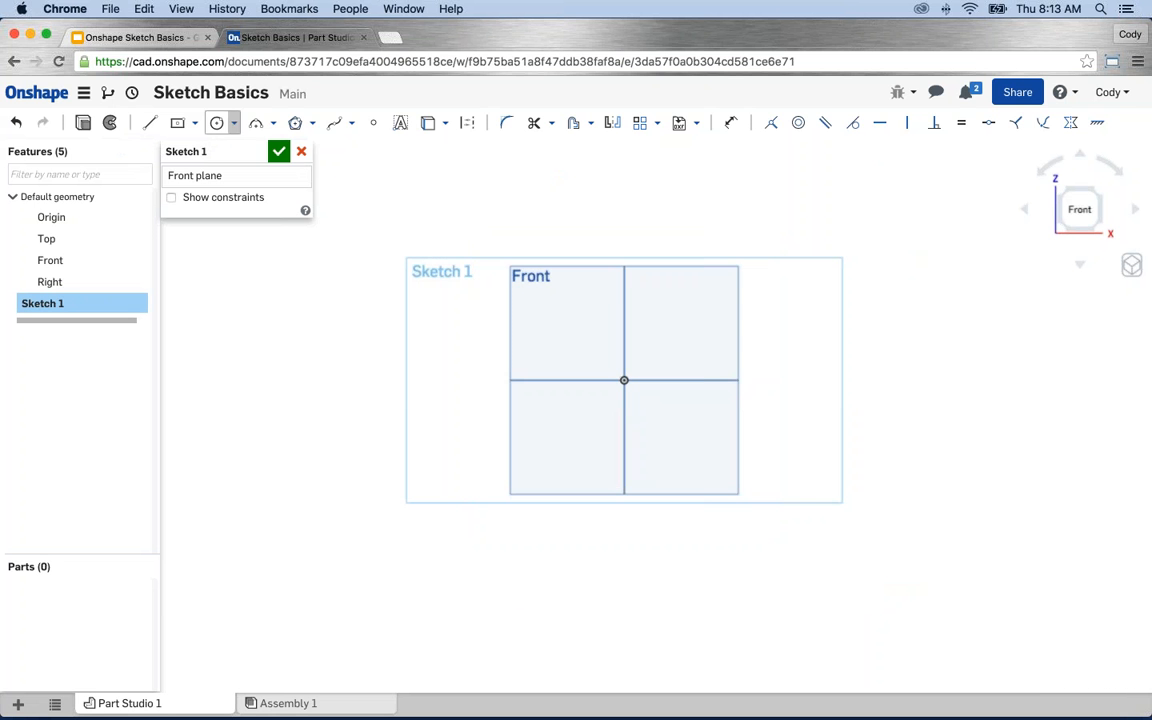
Sketch a center point circle centred on the origin, reaching the edges of the Front plane, and delete it
left_click(233, 123)
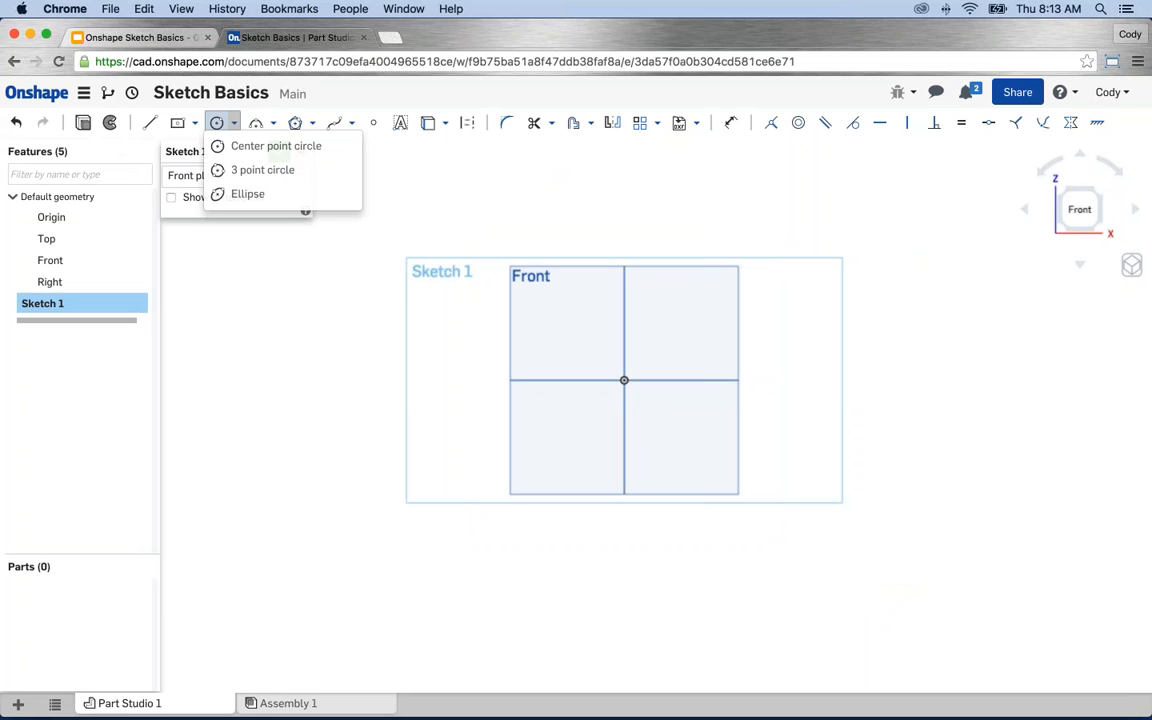
left_click(222, 148)
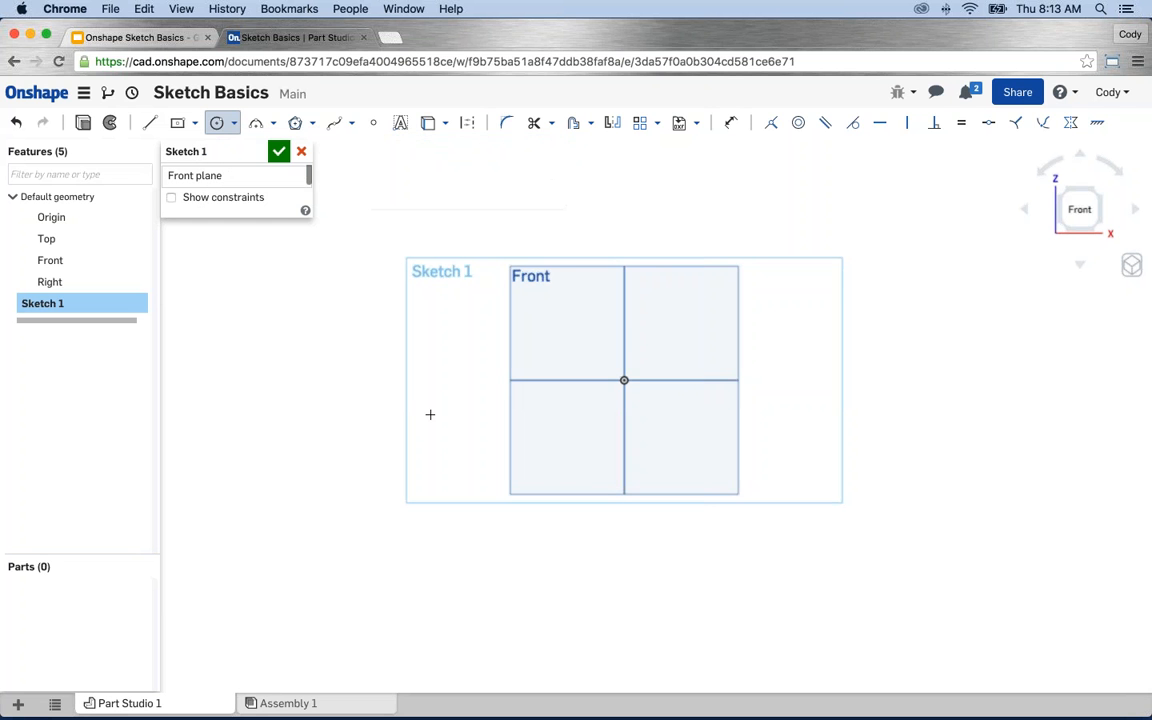
left_click(624, 380)
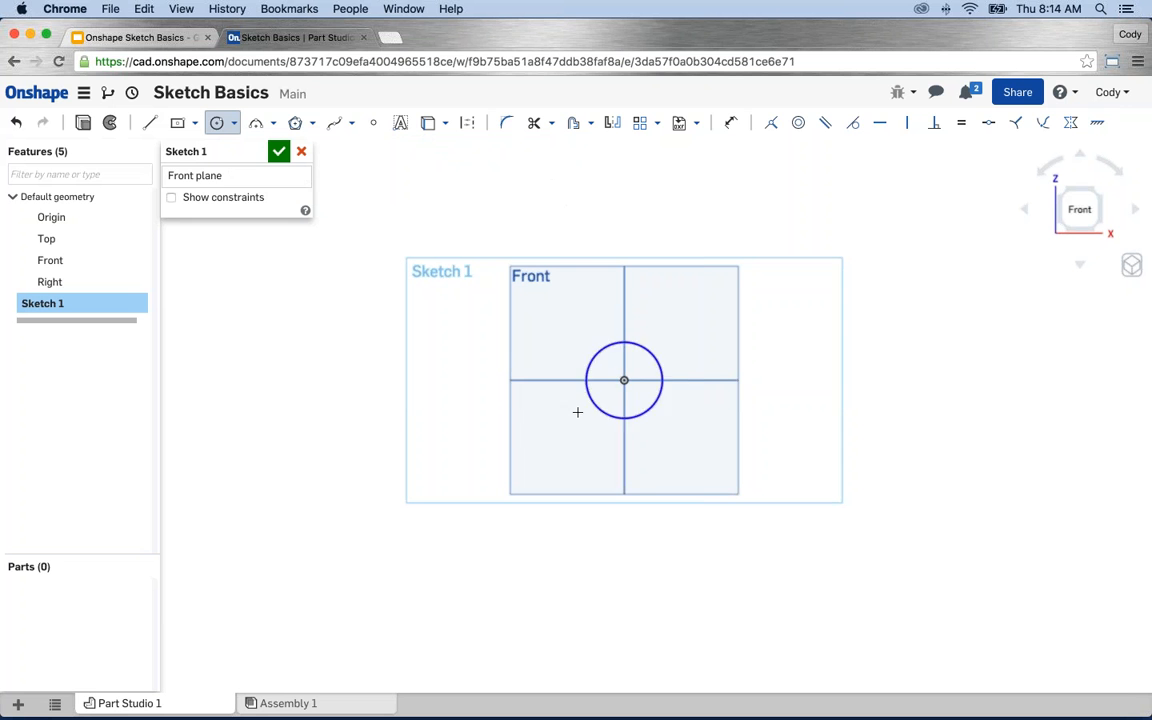
left_click(526, 437)
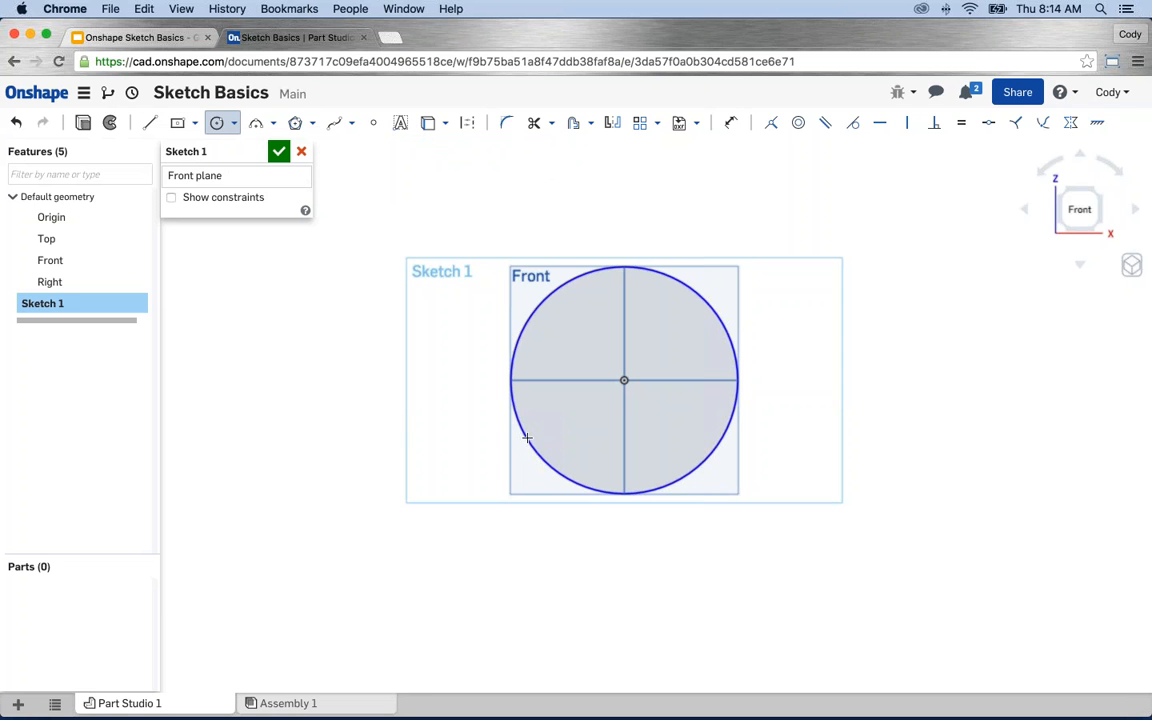
key("Escape")
left_click_drag(957, 635, 455, 203)
key("Delete")
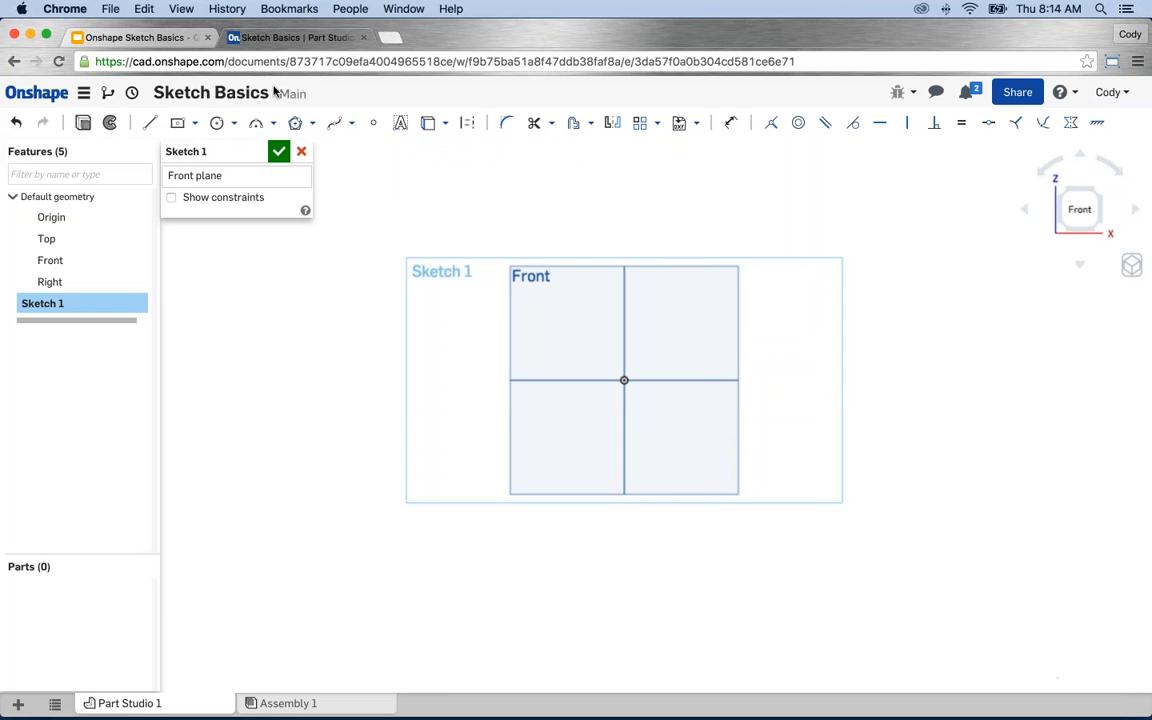
Sketch a 3 point circle through points at the Front plane's lower left, beyond its right edge and above its upper-right corner
left_click(229, 122)
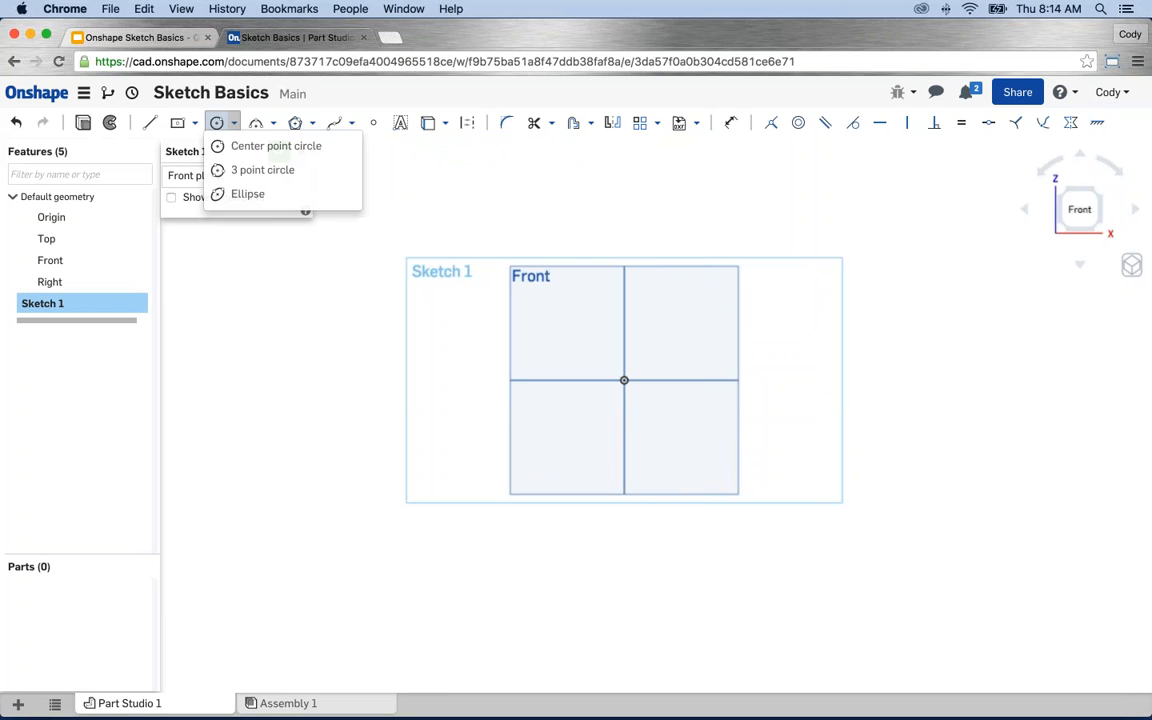
left_click(219, 172)
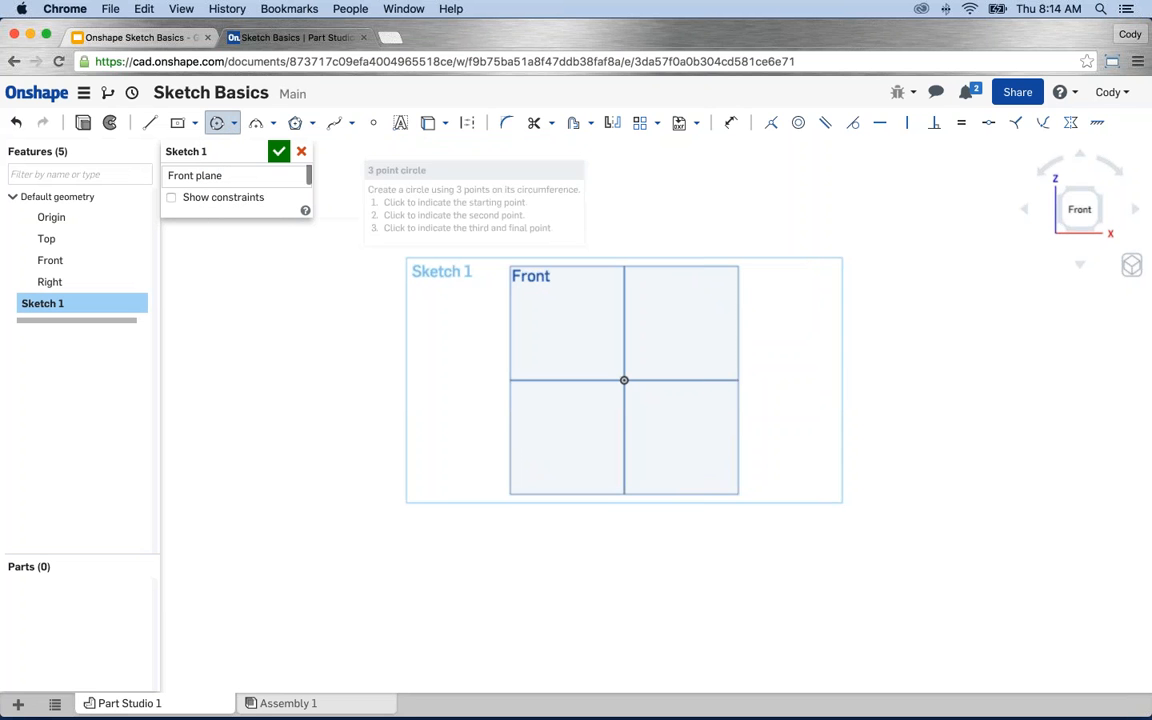
left_click(550, 429)
left_click(805, 415)
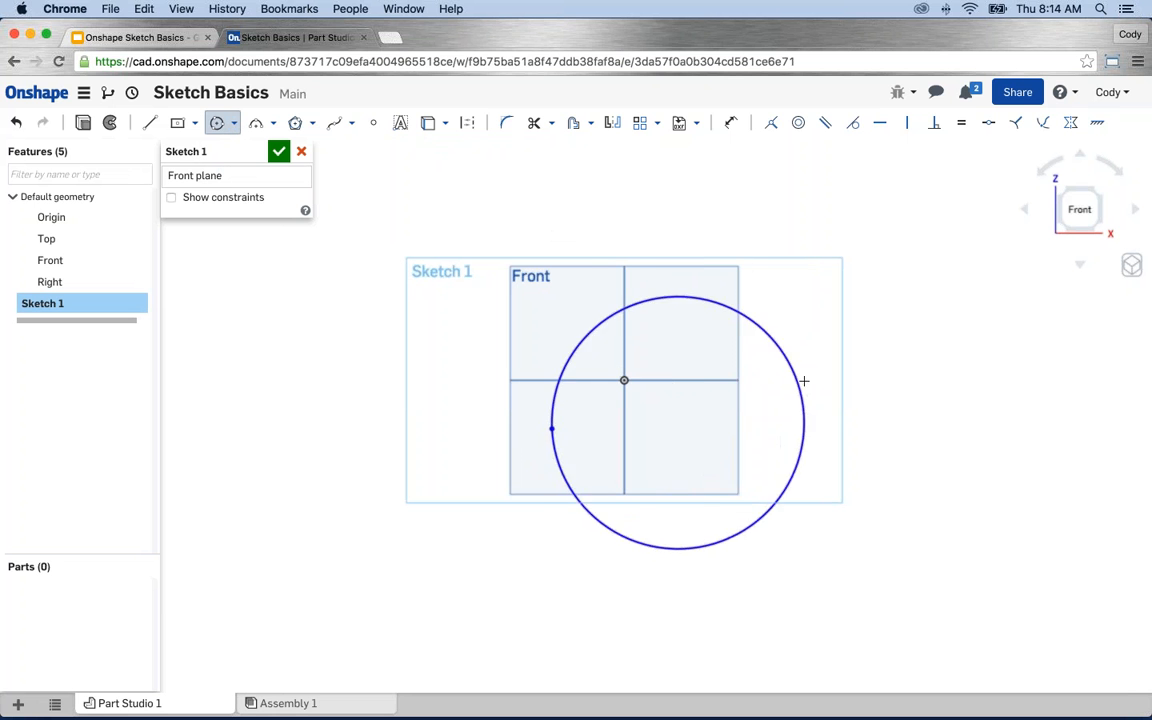
left_click(732, 219)
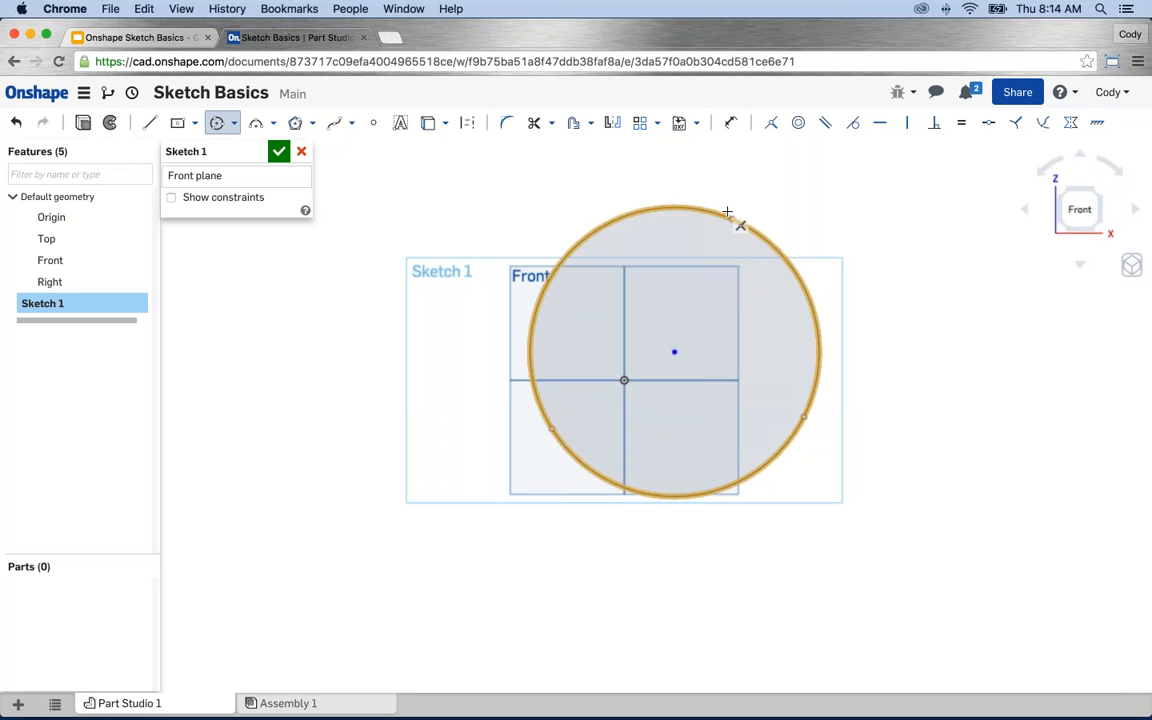
key("Escape")
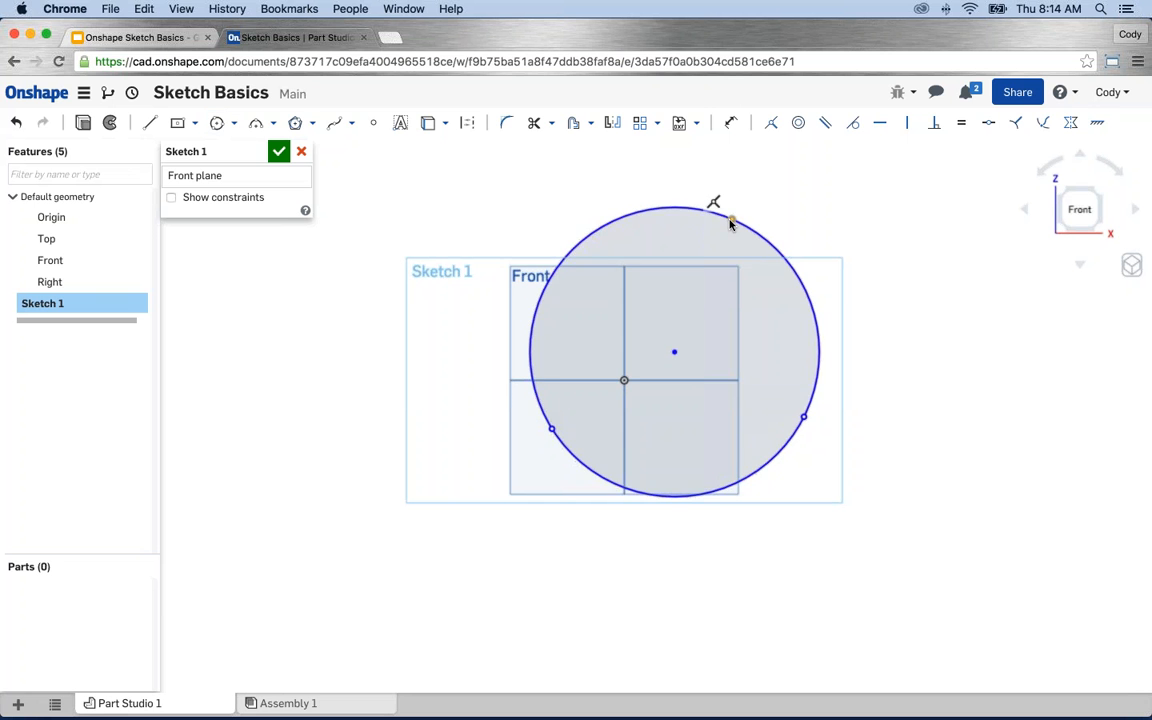
Resize the 3 point circle by pulling its upper-right and lower-right points outward, and delete the circle
left_click_drag(731, 223, 771, 177)
left_click_drag(794, 427, 824, 442)
scroll(748, 442, "down", 3)
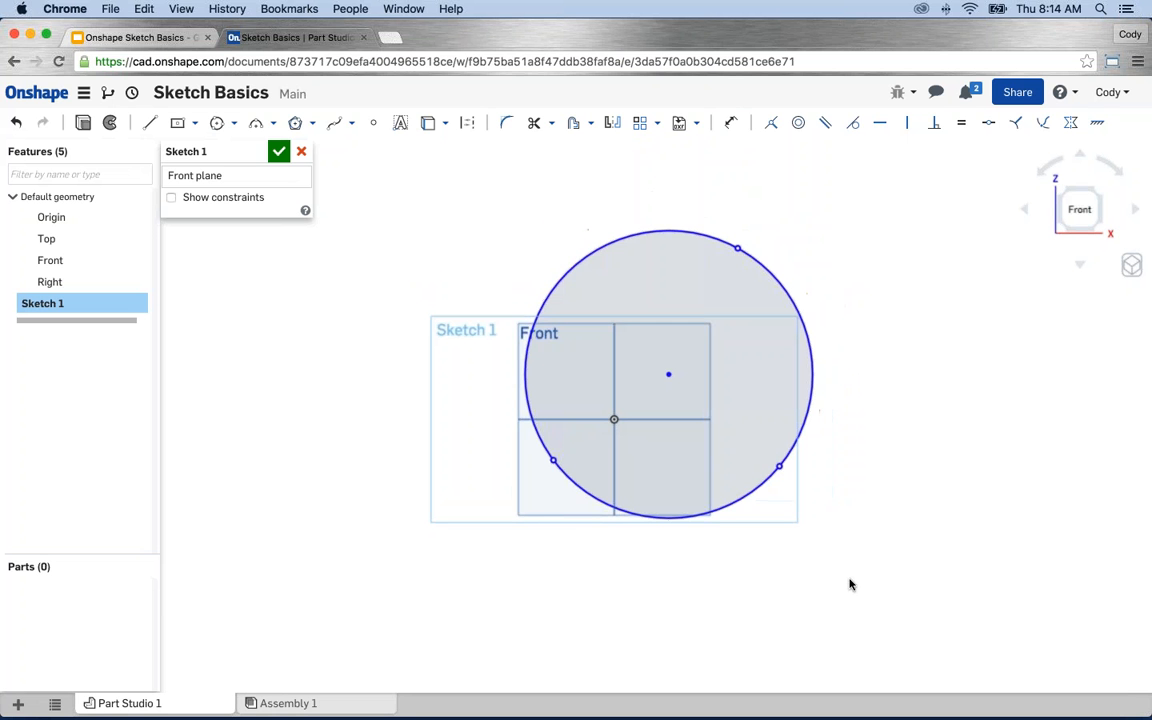
left_click_drag(880, 590, 466, 188)
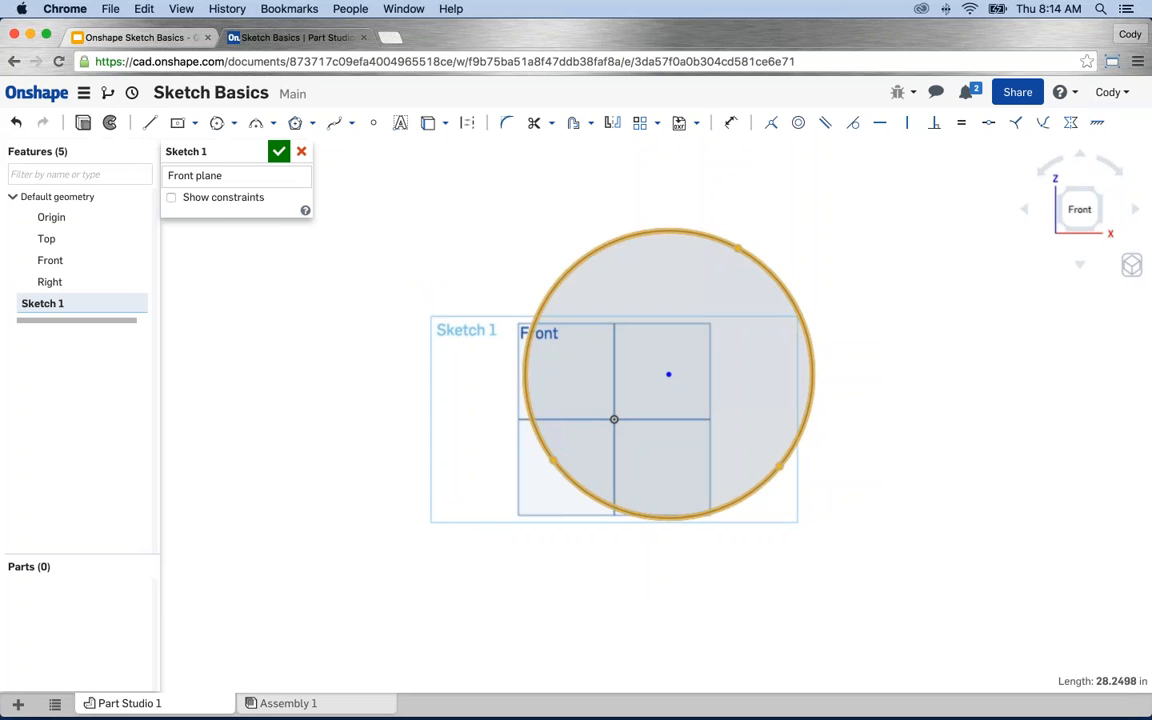
key("Delete")
Sketch a wide horizontal ellipse centred on the origin, extending far beyond the Front plane's left and right edges, and delete it
left_click(236, 123)
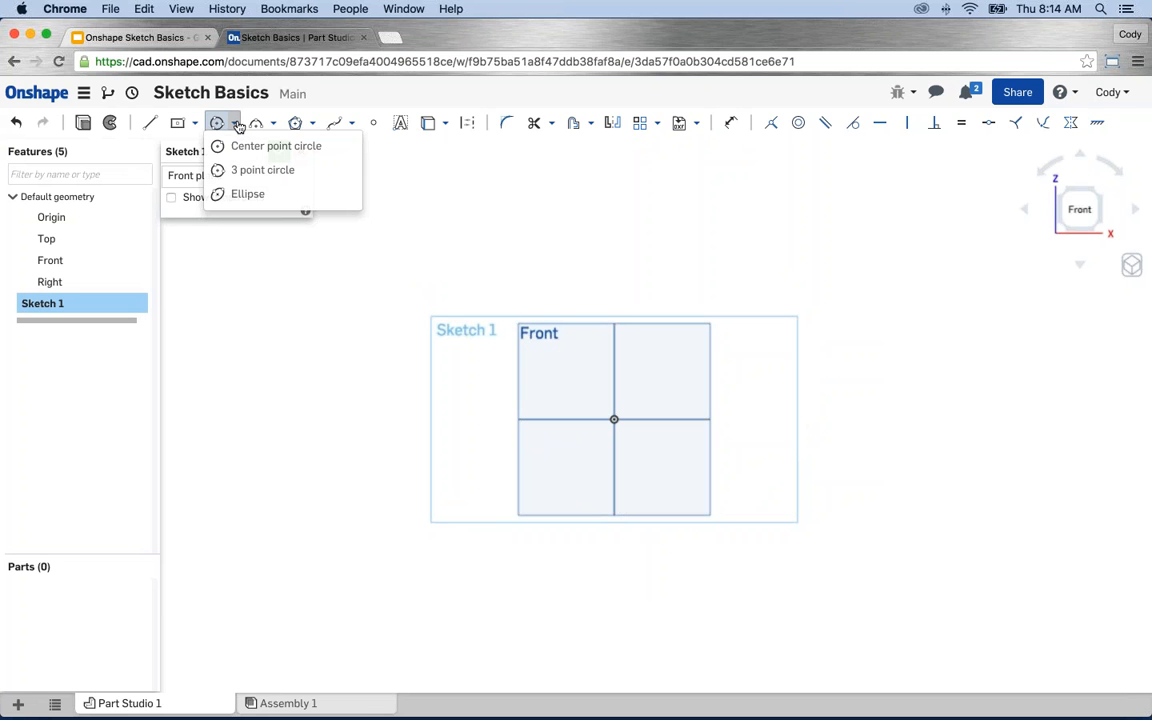
left_click(218, 196)
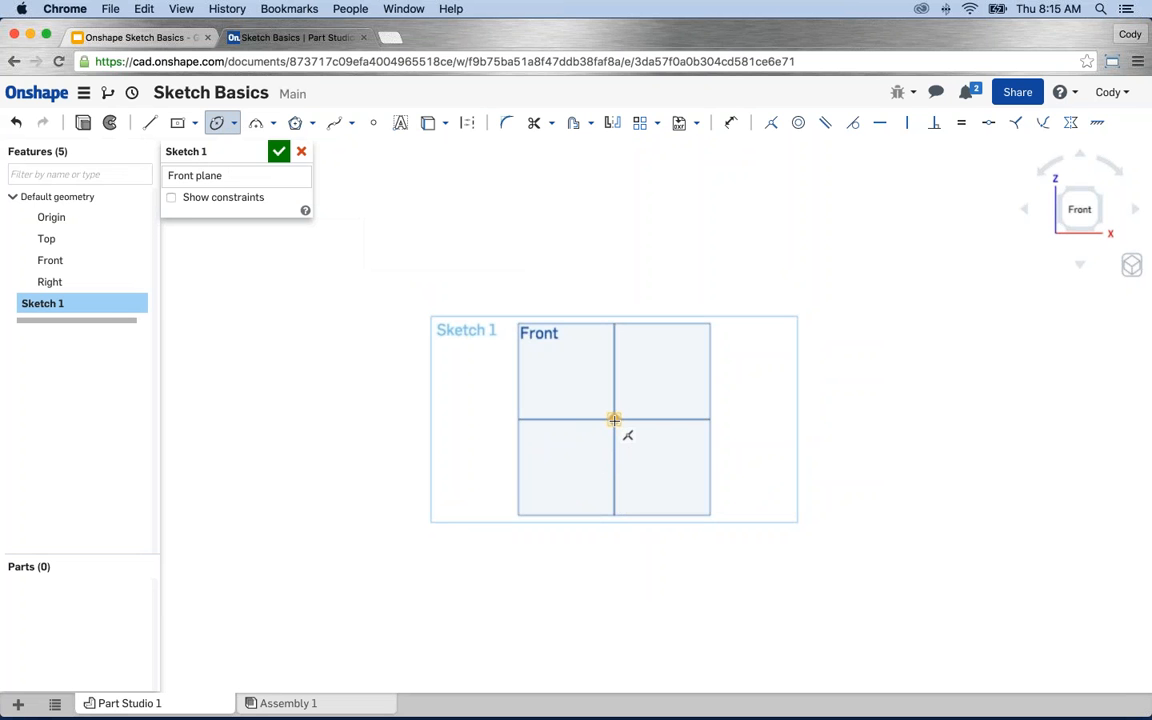
left_click(614, 419)
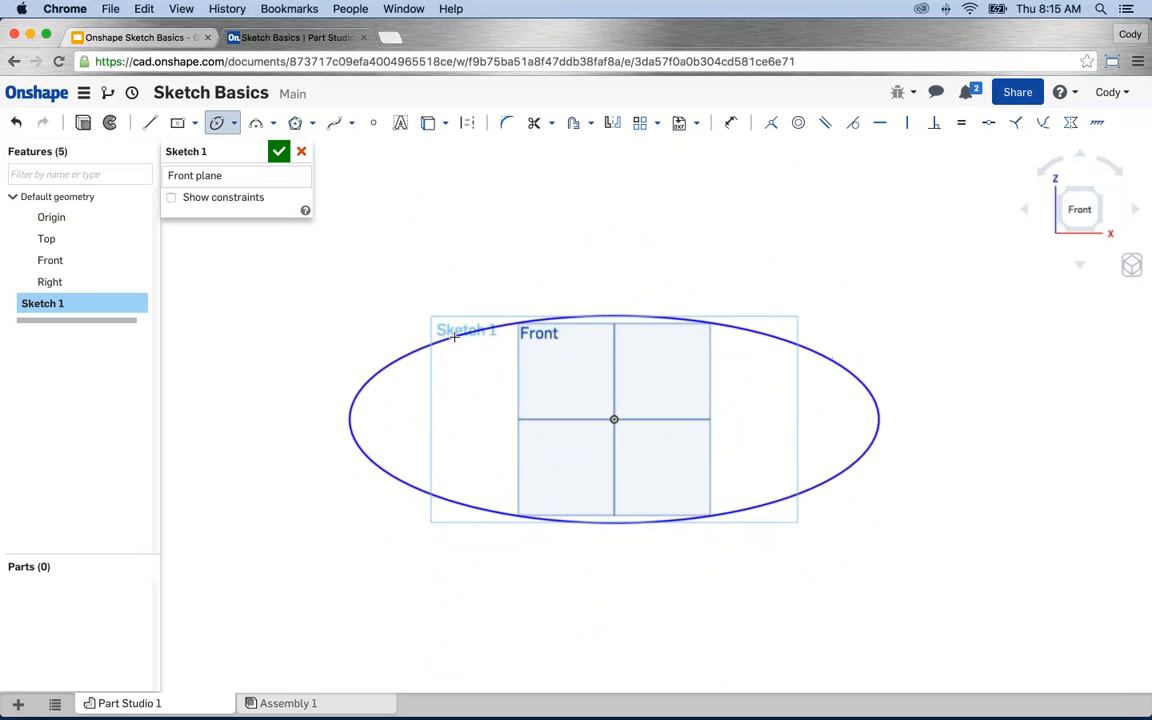
left_click(455, 337)
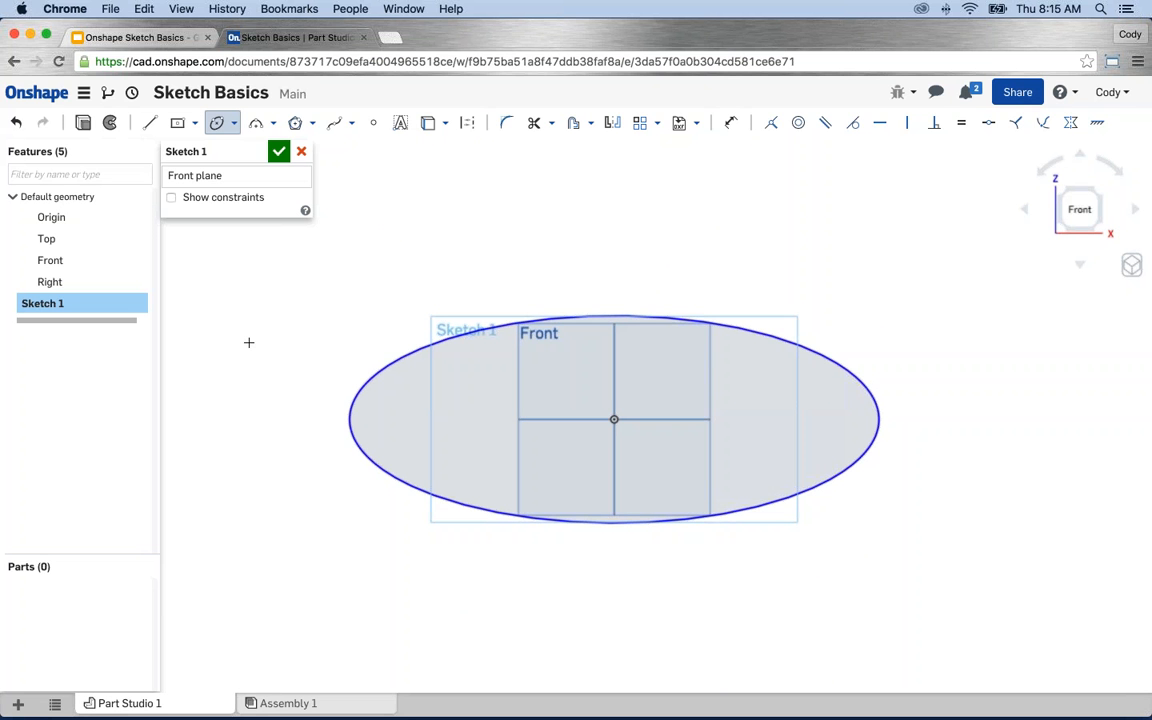
key("Escape")
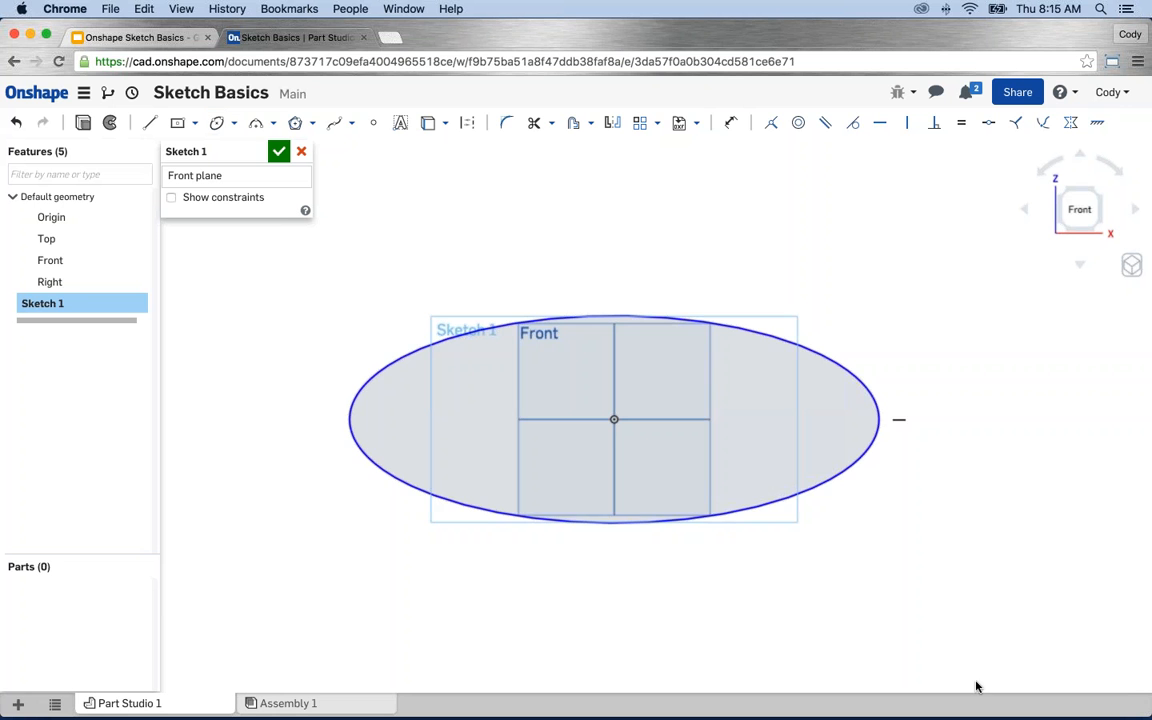
mouse_move(985, 680)
left_mouse_down()
mouse_move(577, 387)
mouse_move(329, 265)
left_mouse_up()
key("Delete")
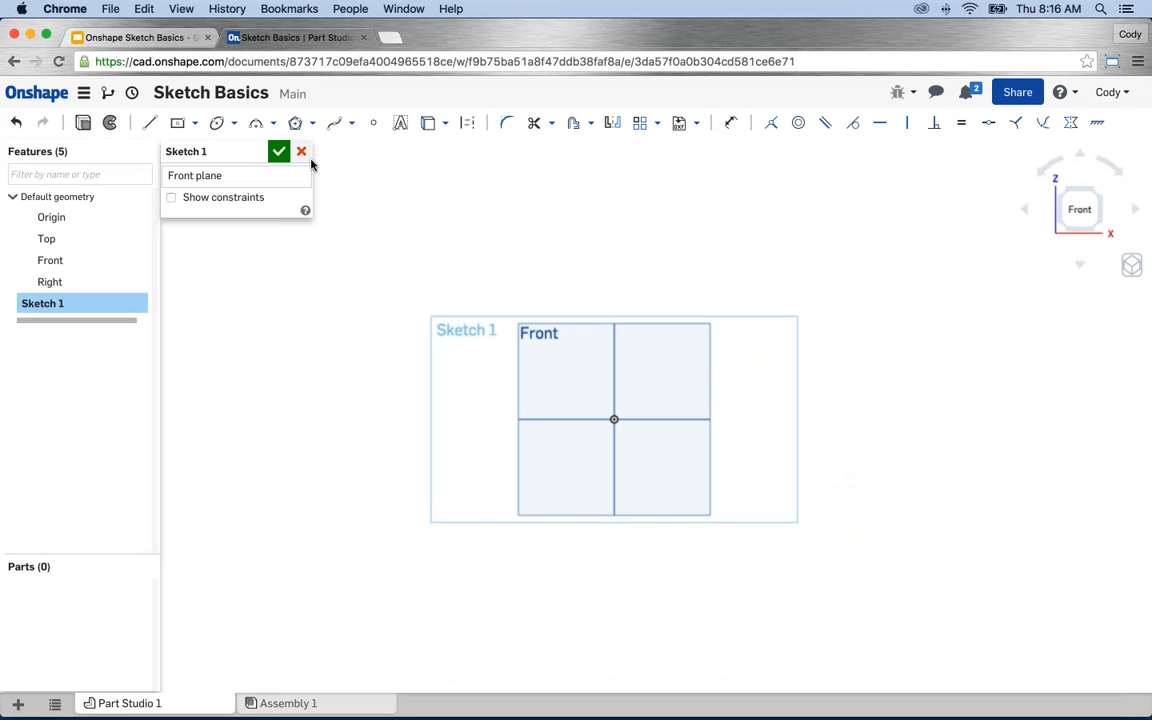
Sketch a 3 point arc from the origin to a point above the Front plane's upper-right corner, bulging to the upper left
left_click(273, 122)
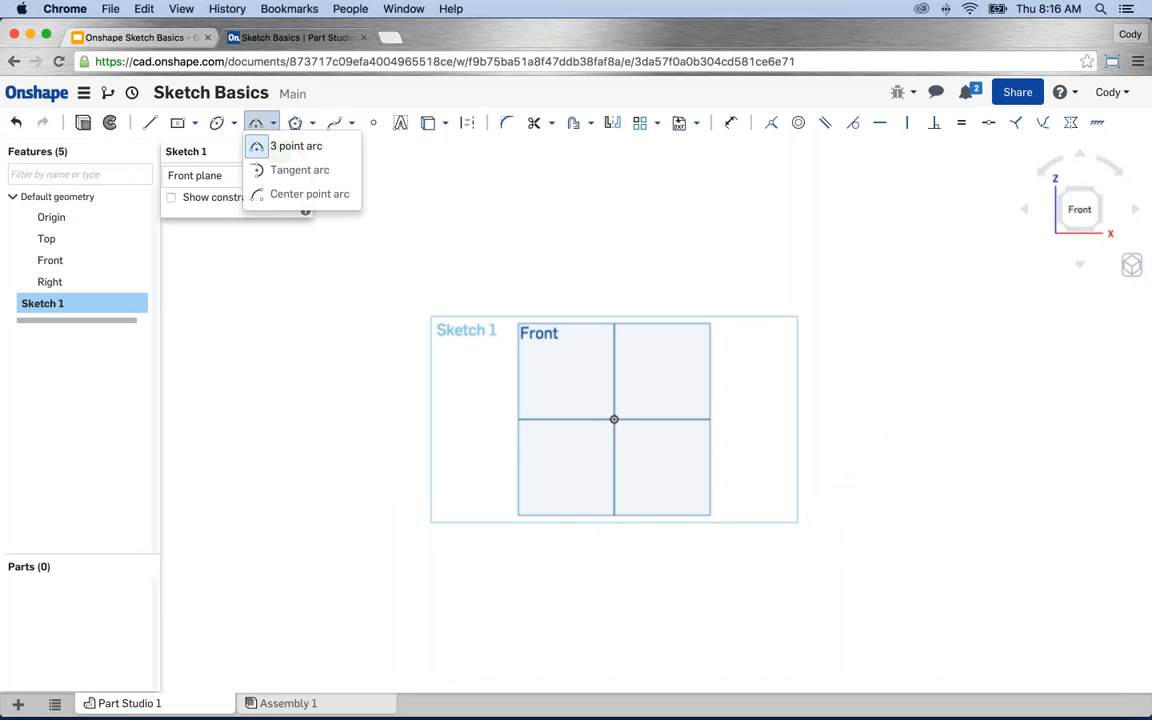
left_click(259, 149)
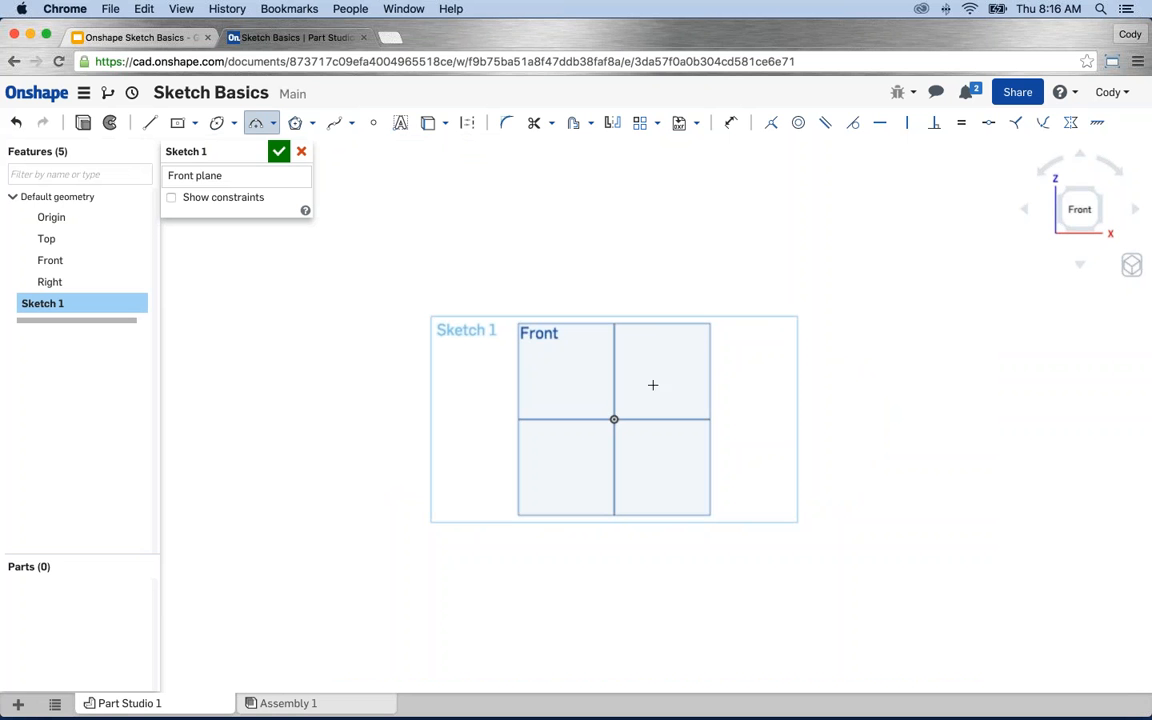
left_click(614, 419)
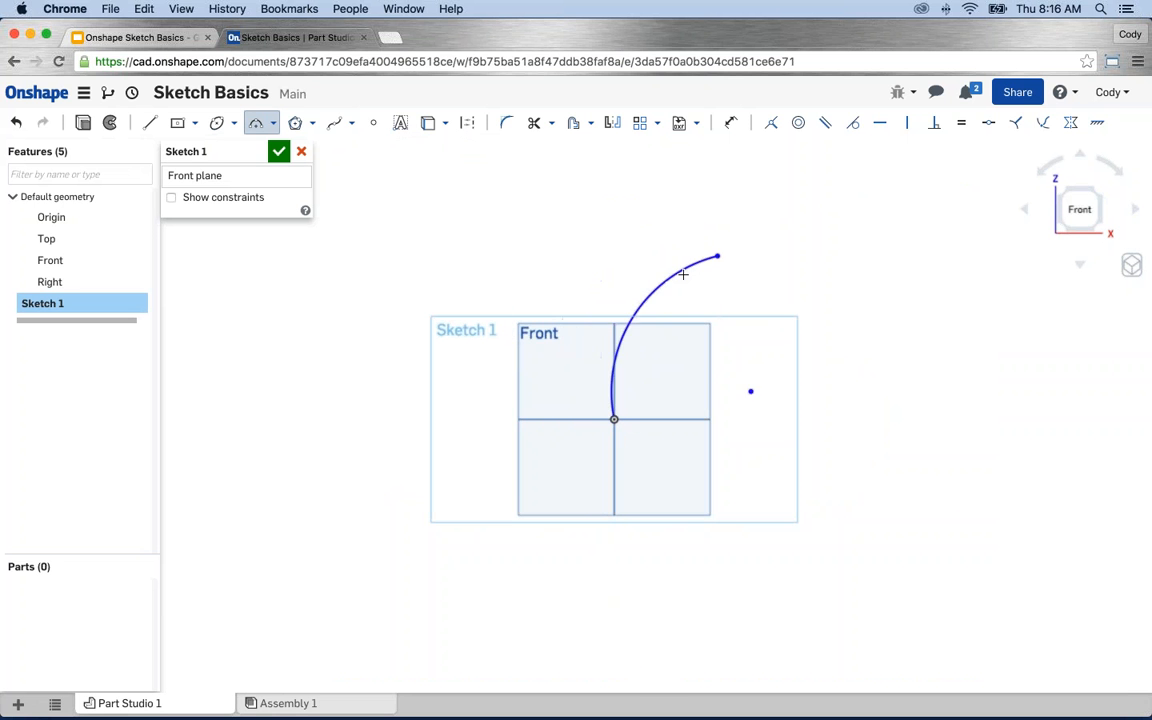
left_click(676, 279)
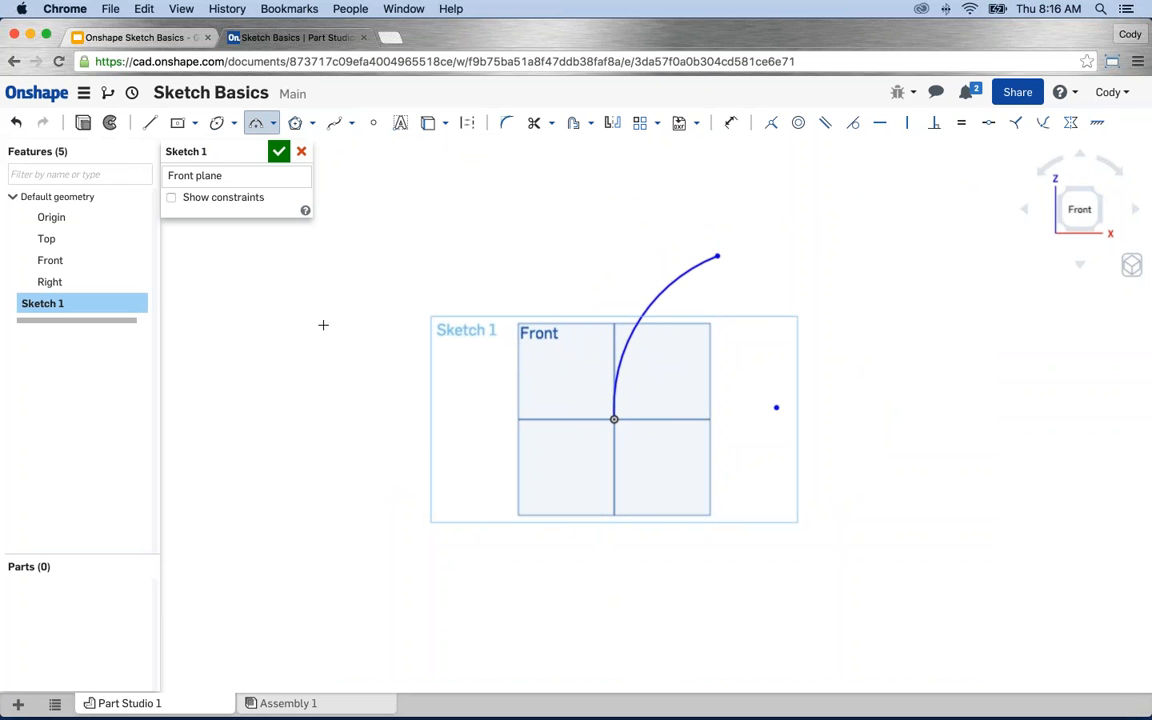
key("Escape")
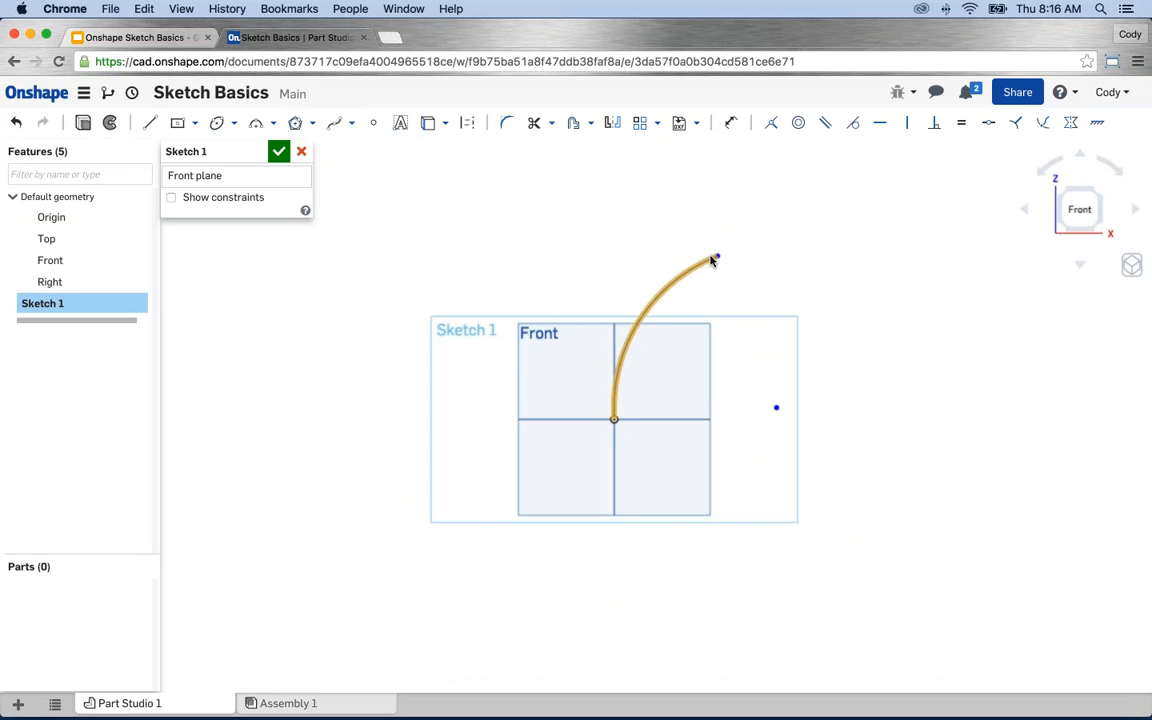
Pull the arc's upper endpoint slightly outward, and delete the arc from the sketch
mouse_move(730, 256)
left_mouse_down()
mouse_move(766, 226)
mouse_move(727, 250)
left_mouse_up()
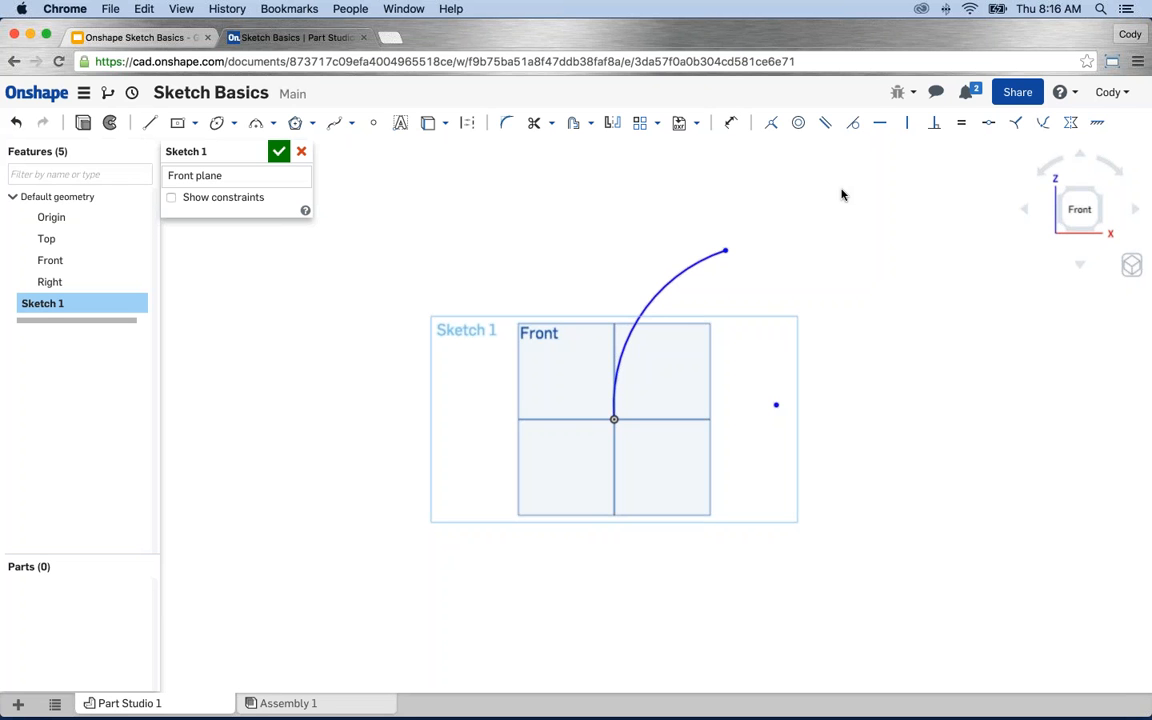
scroll(867, 427, "down", 1)
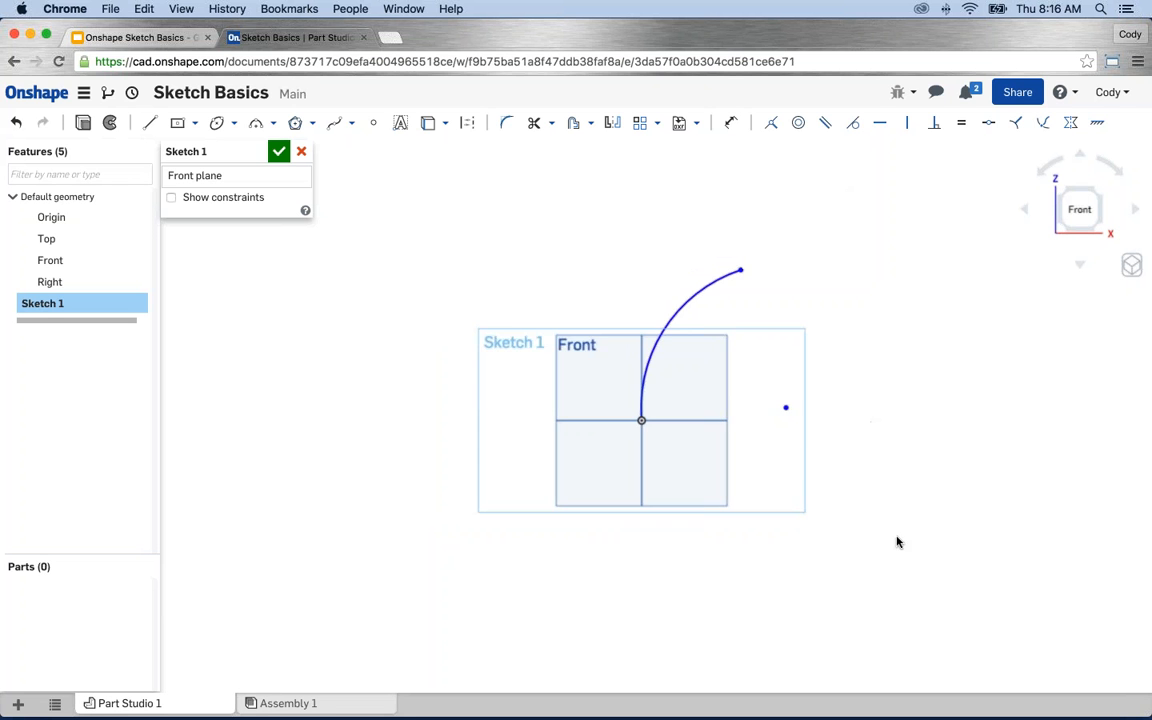
left_click_drag(897, 540, 580, 250)
key("Delete")
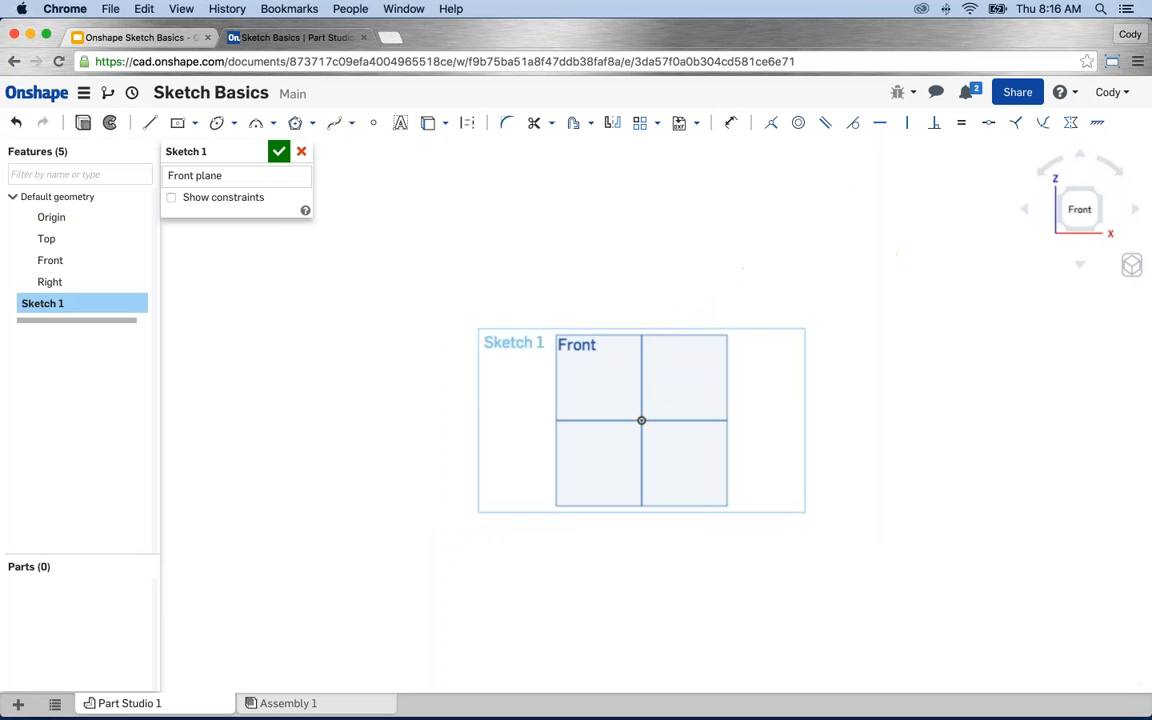
Sketch a vertical line to the right of the Front plane, extending above and below the plane
left_click(273, 122)
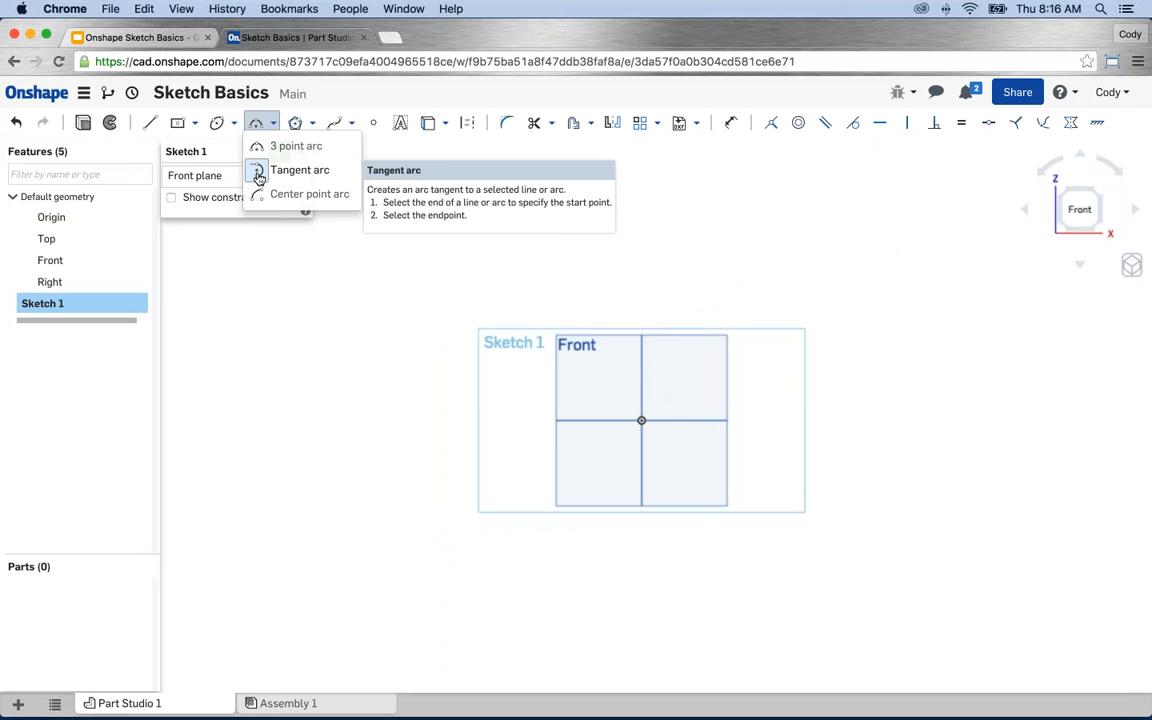
left_click(258, 175)
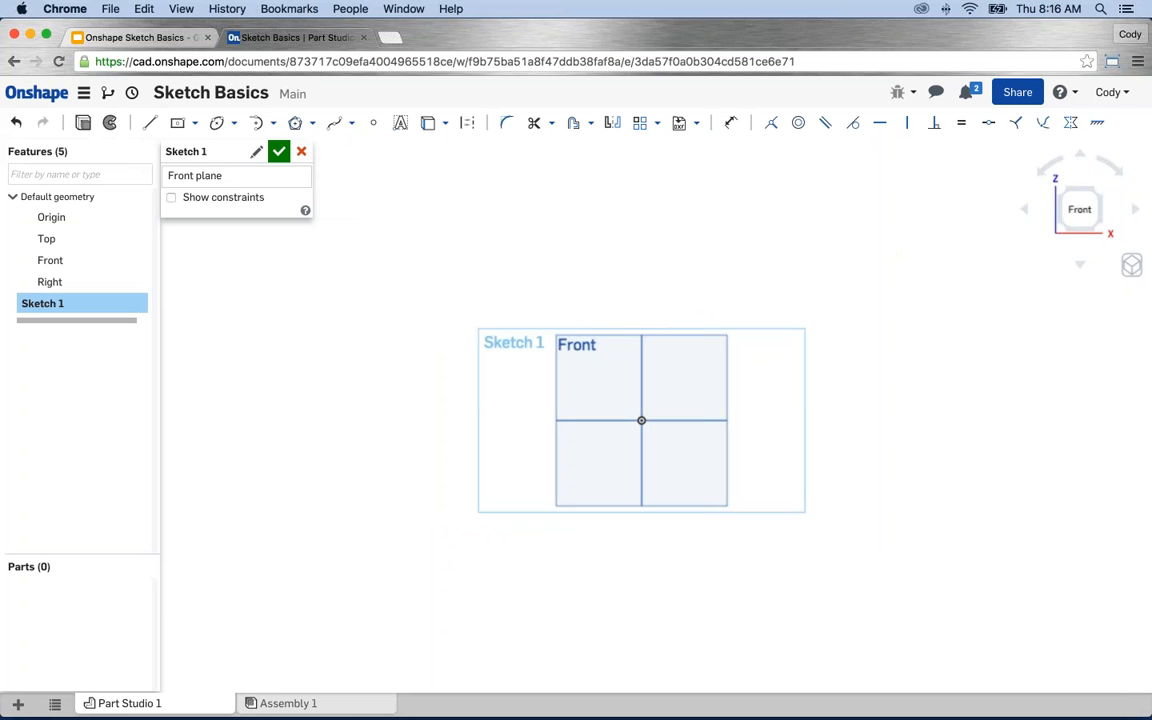
left_click(150, 123)
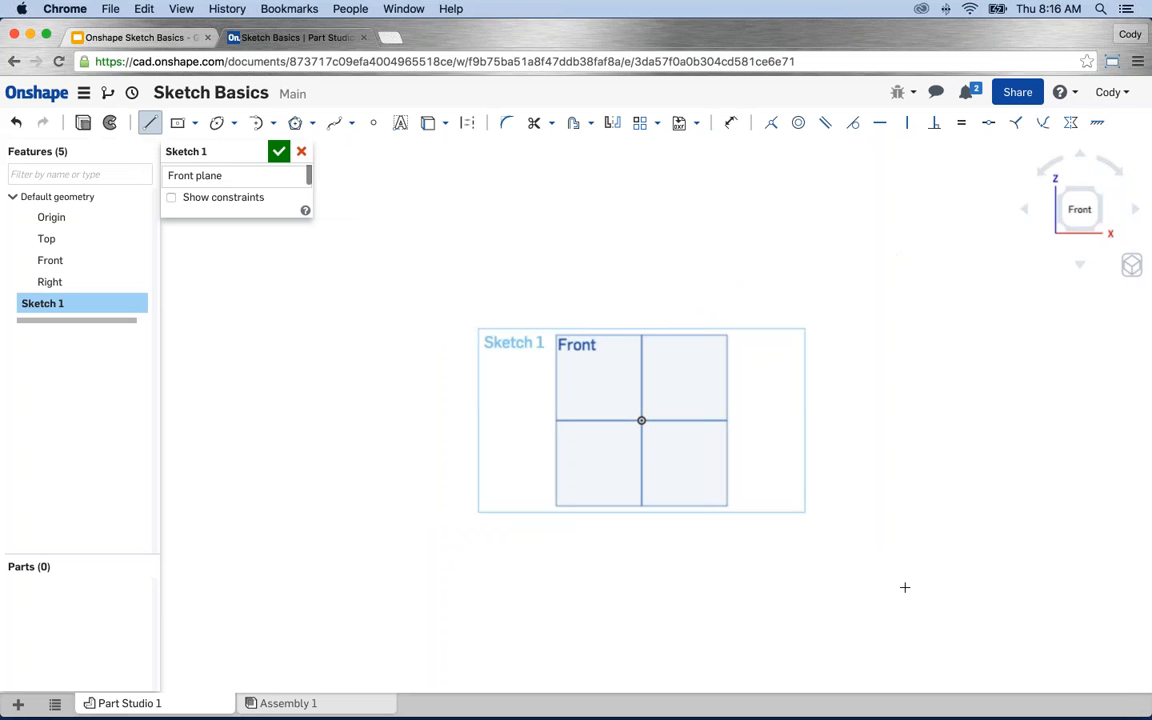
mouse_move(904, 586)
left_mouse_down()
mouse_move(916, 330)
mouse_move(904, 286)
left_mouse_up()
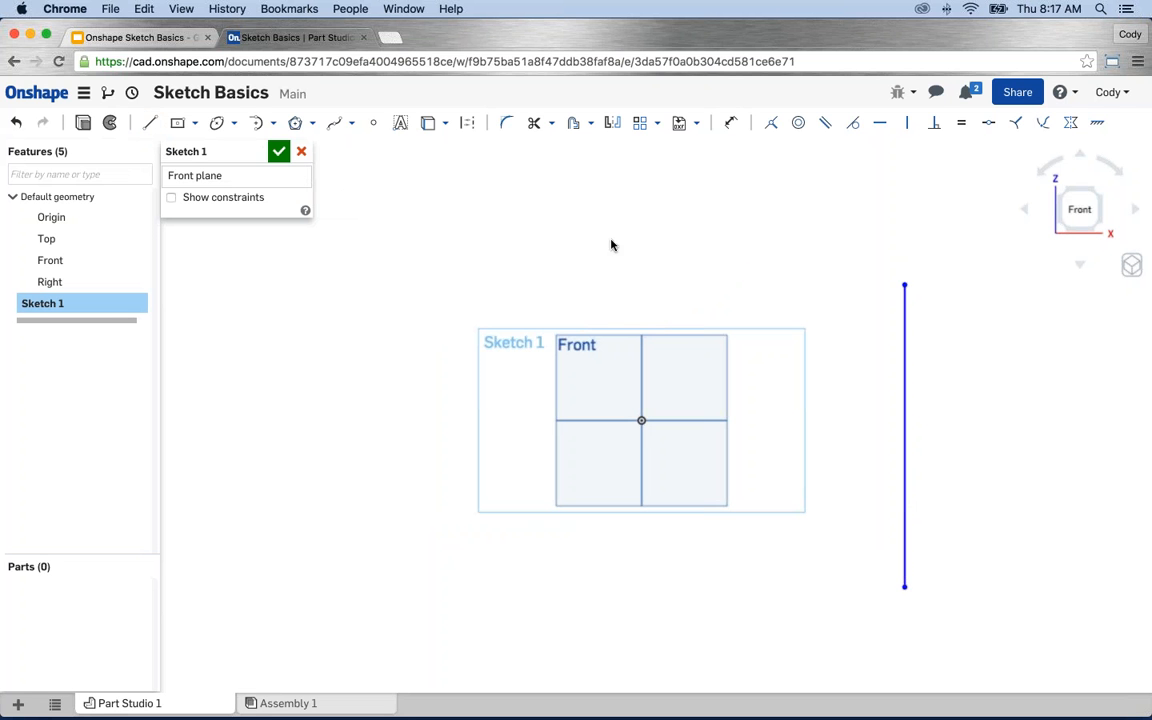
Sketch a tangent arc from the vertical line's upper endpoint, curving up and to the left as roughly a quarter circle
left_click(257, 122)
left_click(273, 122)
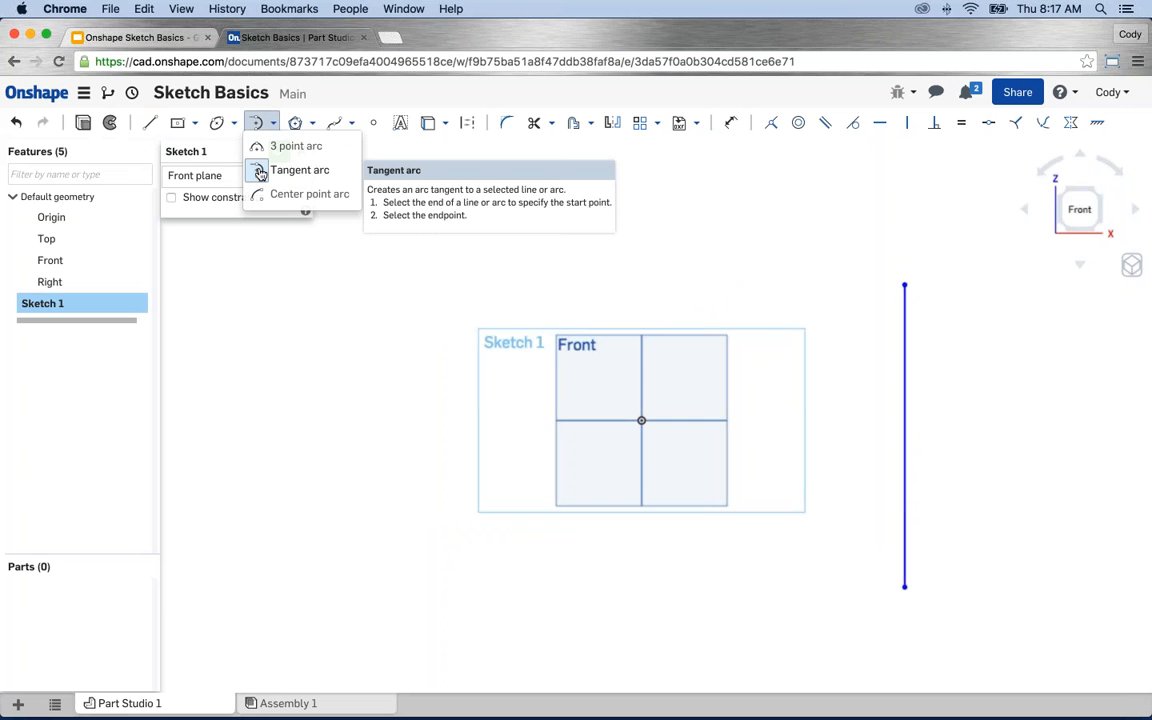
left_click(259, 171)
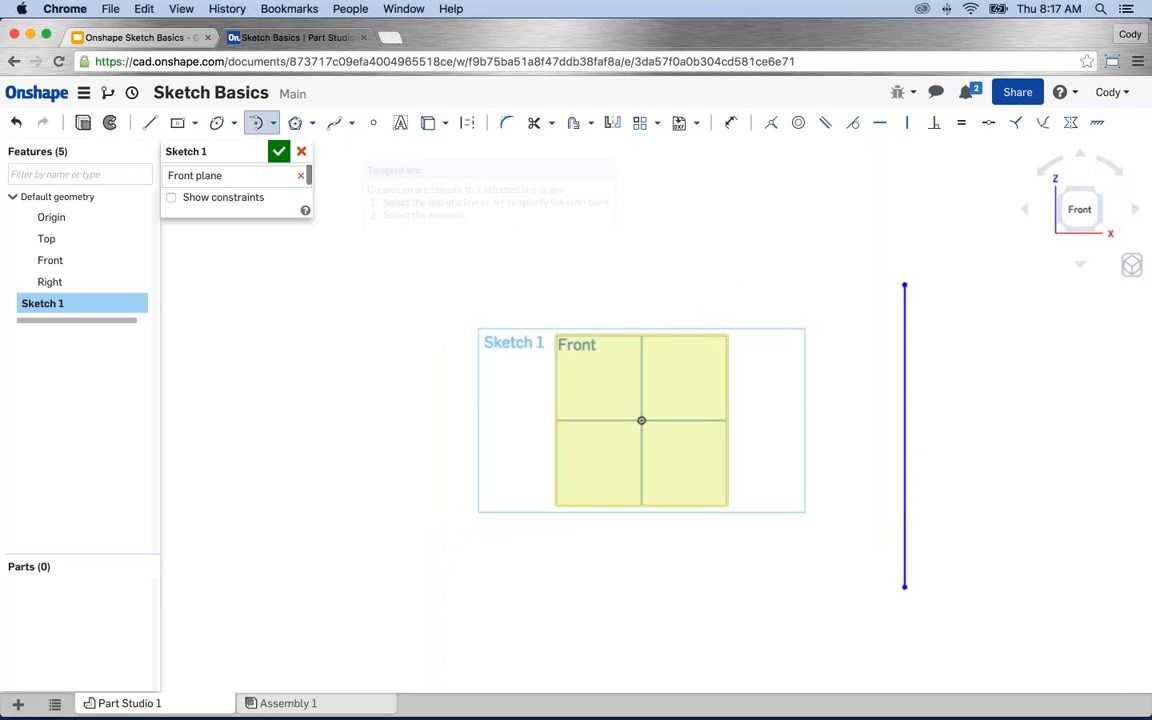
left_click(905, 284)
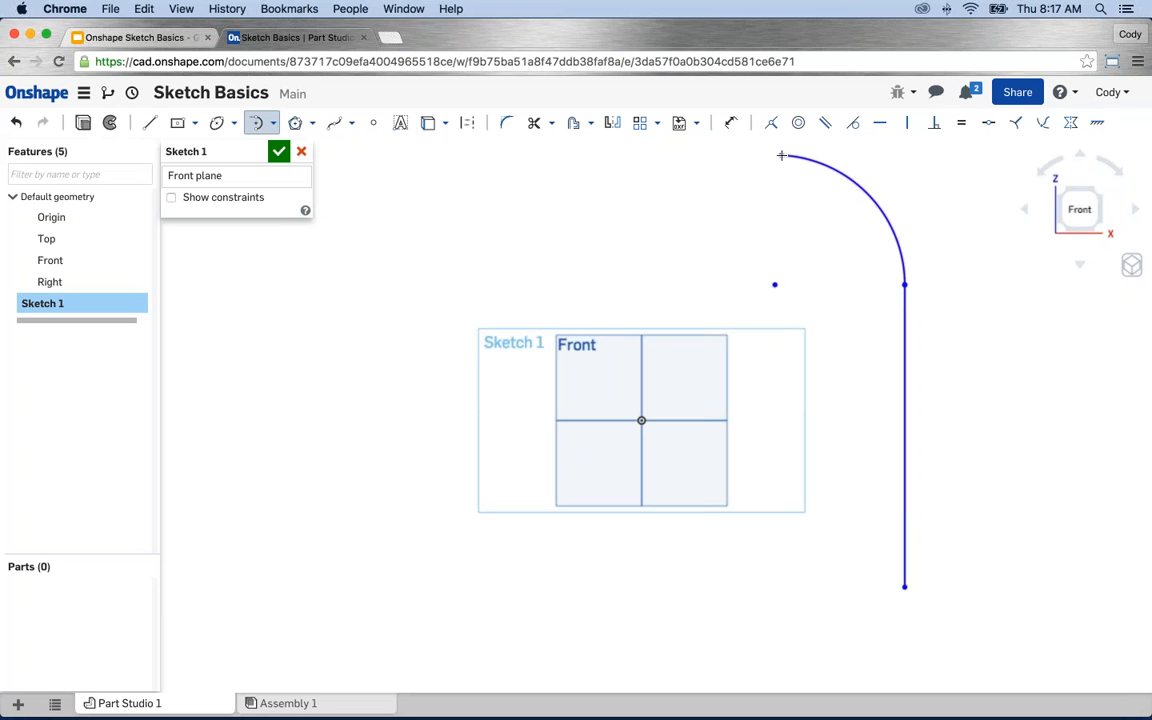
left_click(785, 156)
key("Escape")
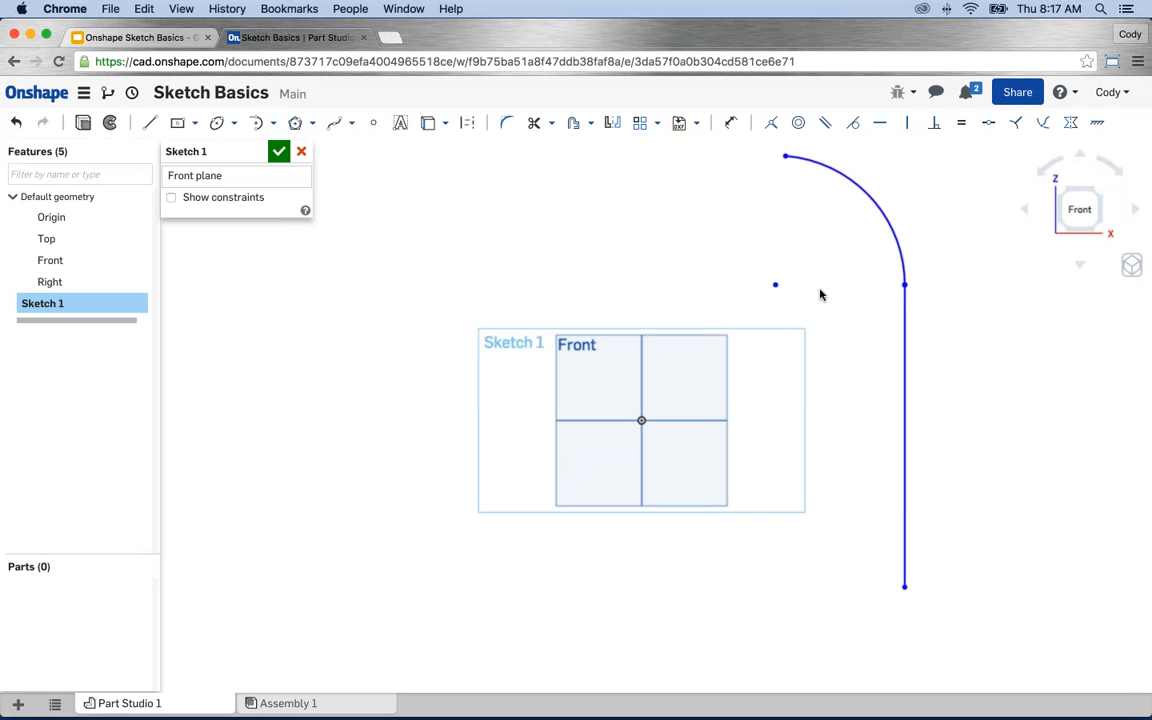
Show the sketch constraints briefly, hide them again, and delete the tangent arc together with the vertical line
left_click(171, 198)
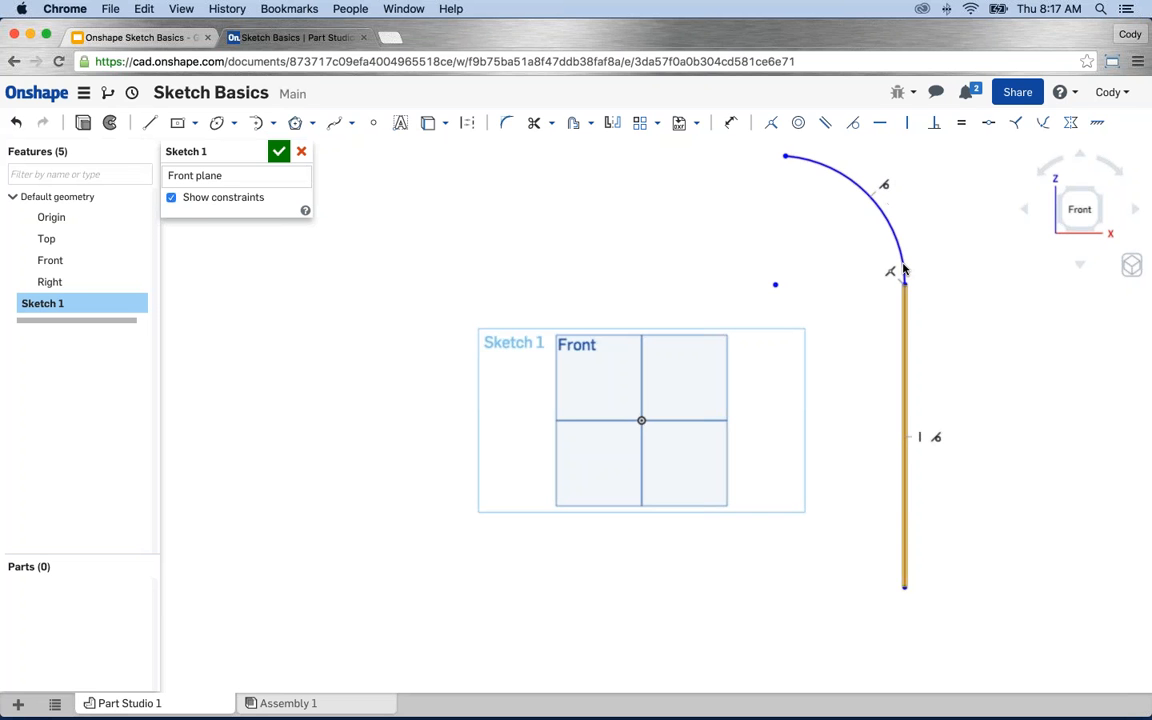
left_click(171, 197)
key("f")
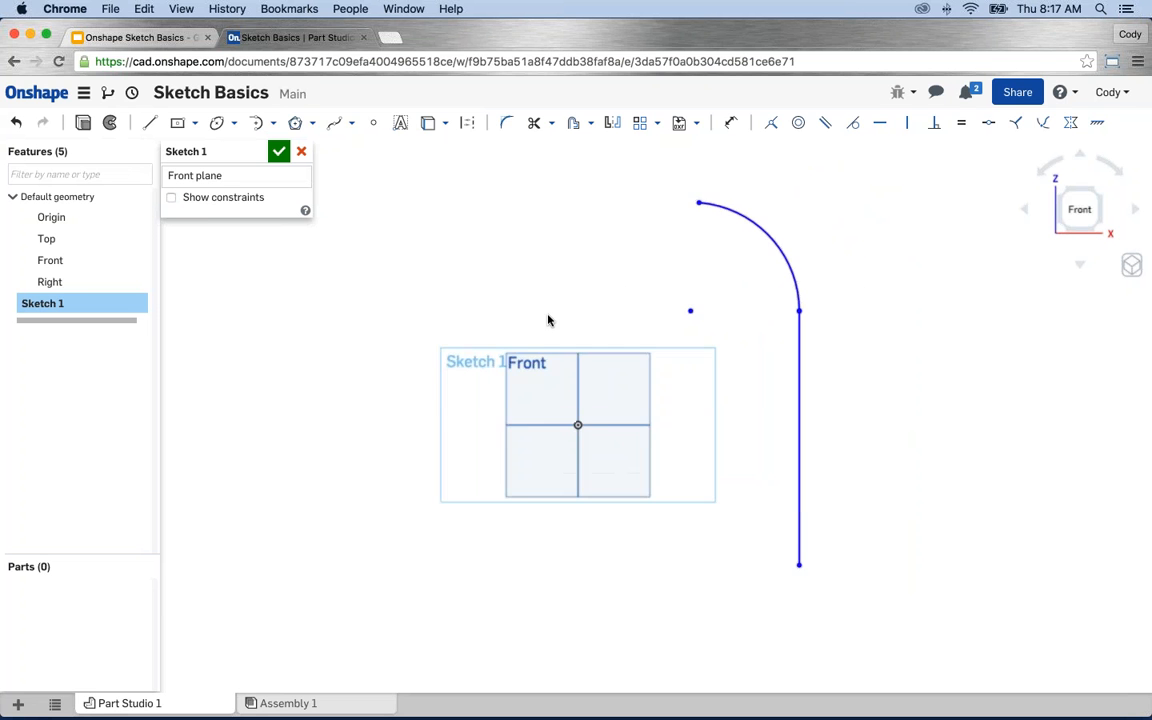
mouse_move(868, 614)
left_mouse_down()
mouse_move(681, 219)
mouse_move(626, 161)
left_mouse_up()
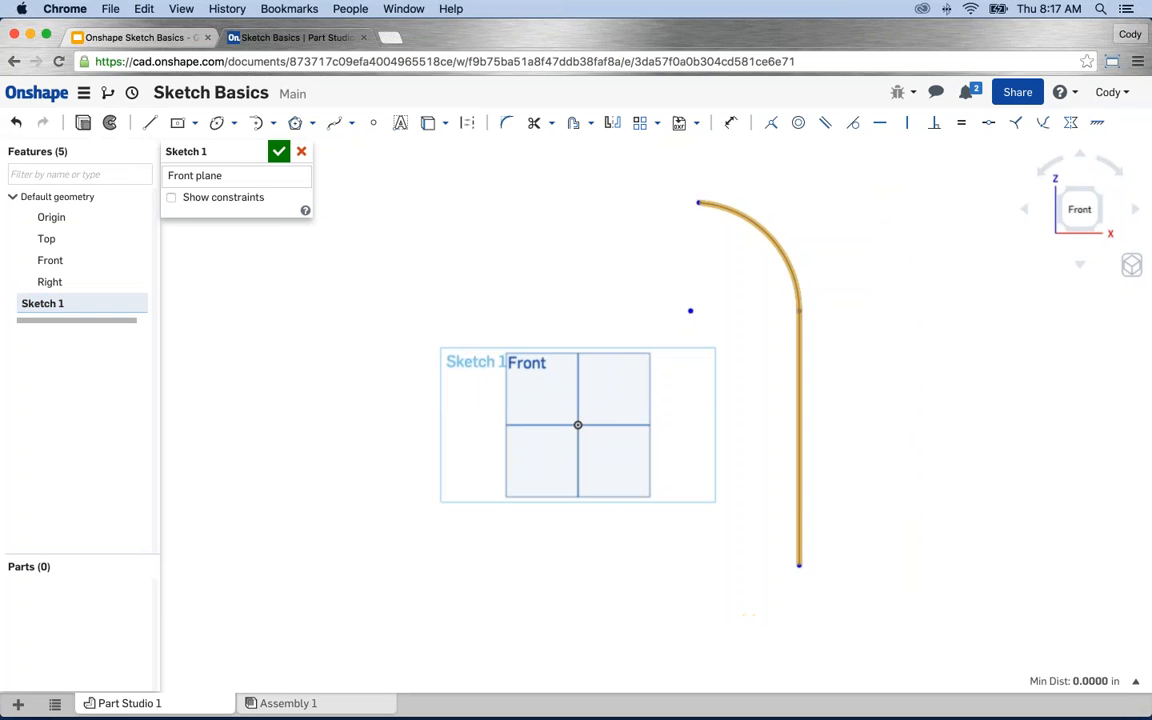
key("Delete")
Sketch a vertical line to the right of the Front plane, from well above the plane down to about the origin's level
left_click(272, 122)
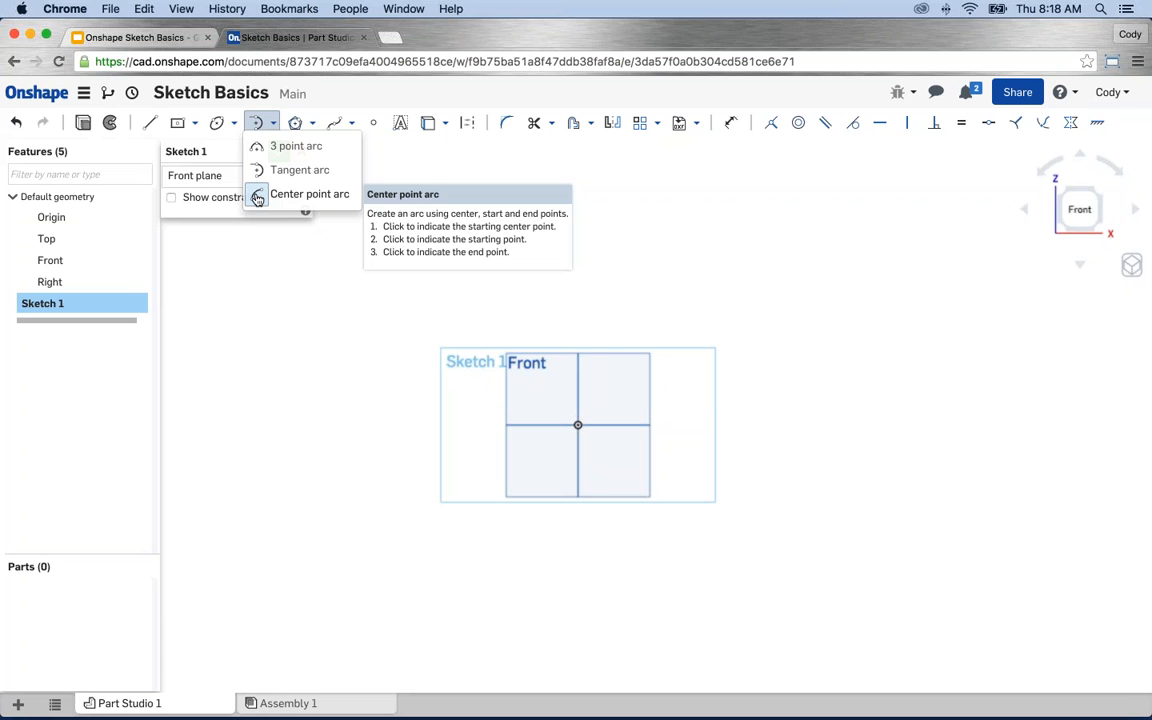
left_click(149, 122)
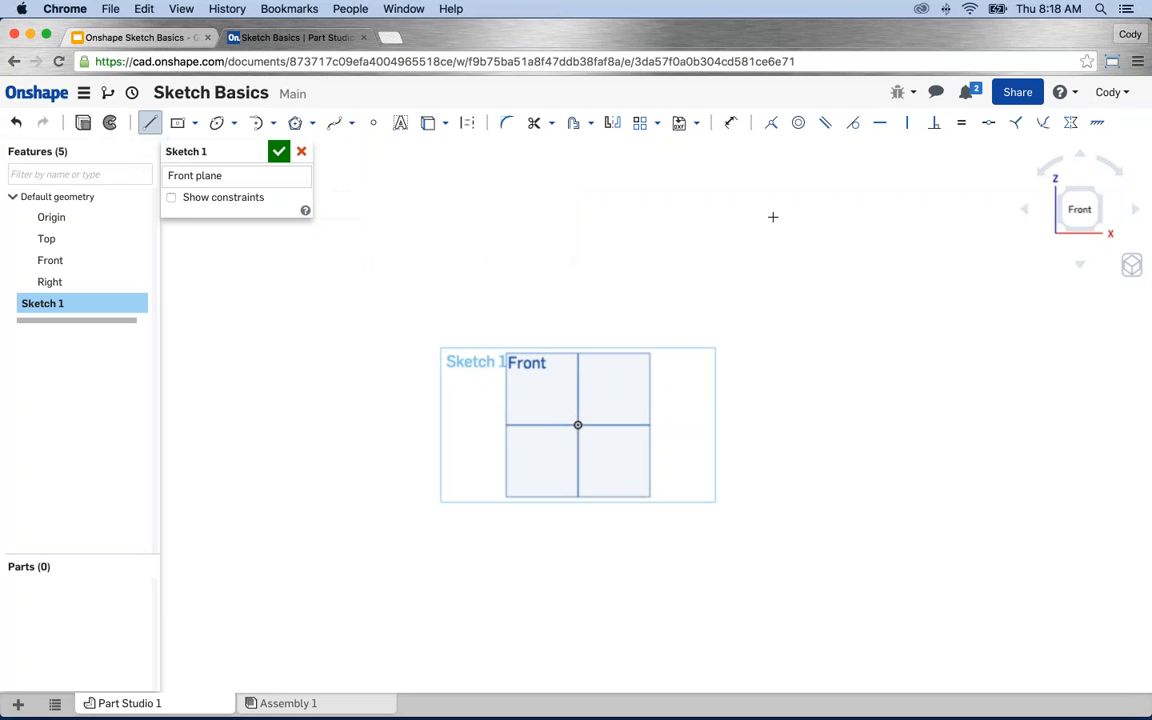
left_click(772, 217)
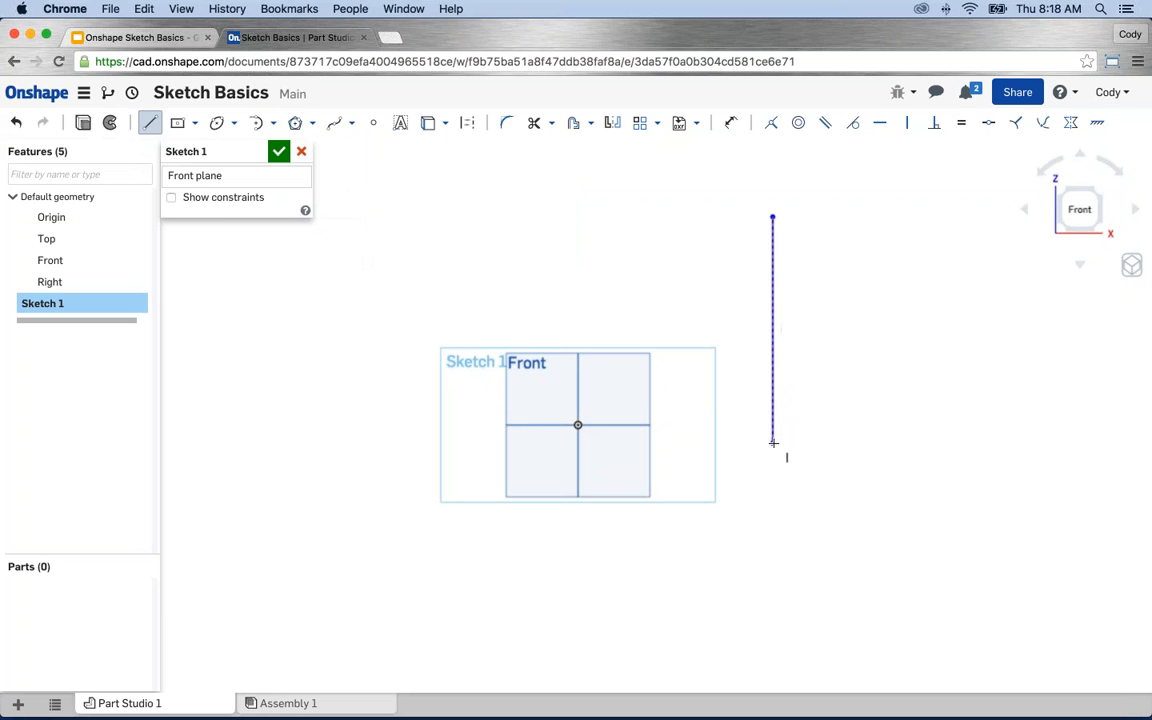
left_click(772, 441)
key("Escape")
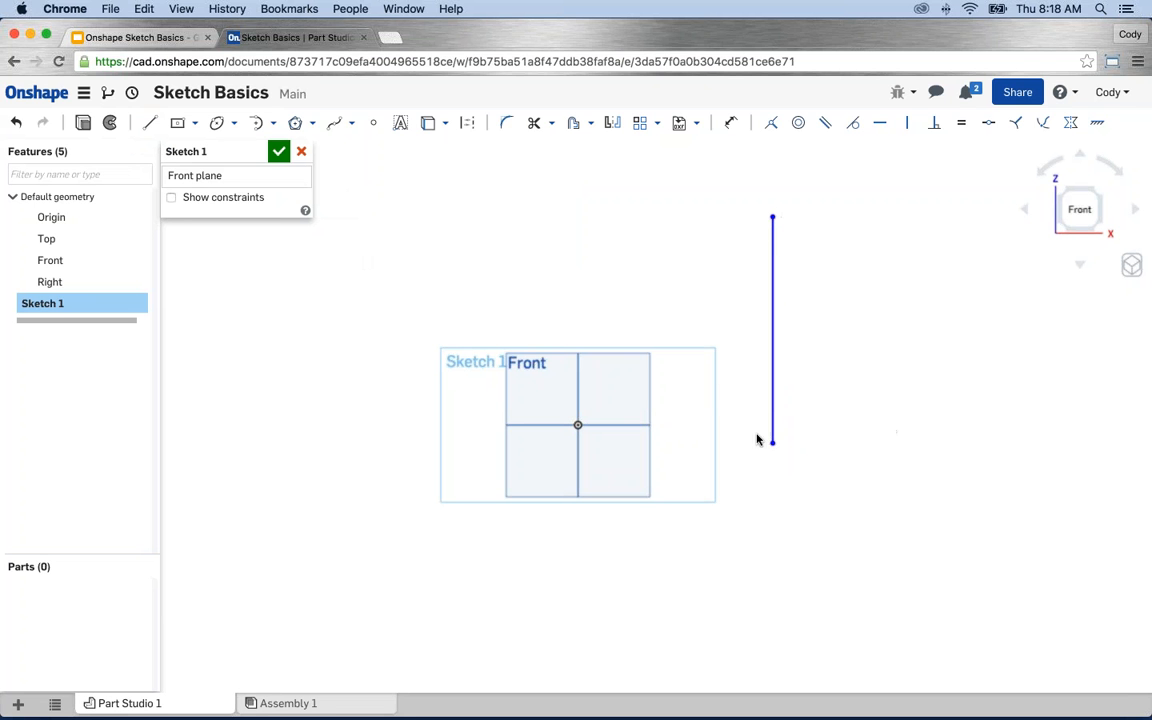
Sketch a center point arc about the line's midpoint, running from its upper endpoint around the right side to its lower endpoint
left_click(771, 285)
left_click(272, 122)
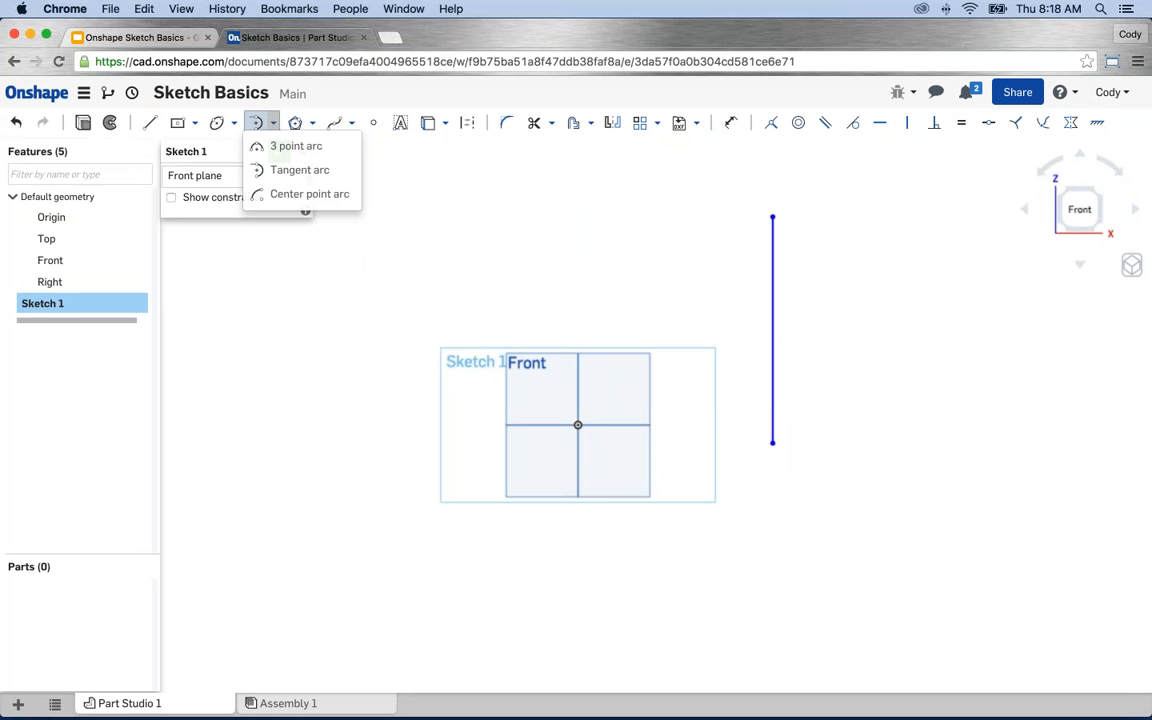
left_click(258, 197)
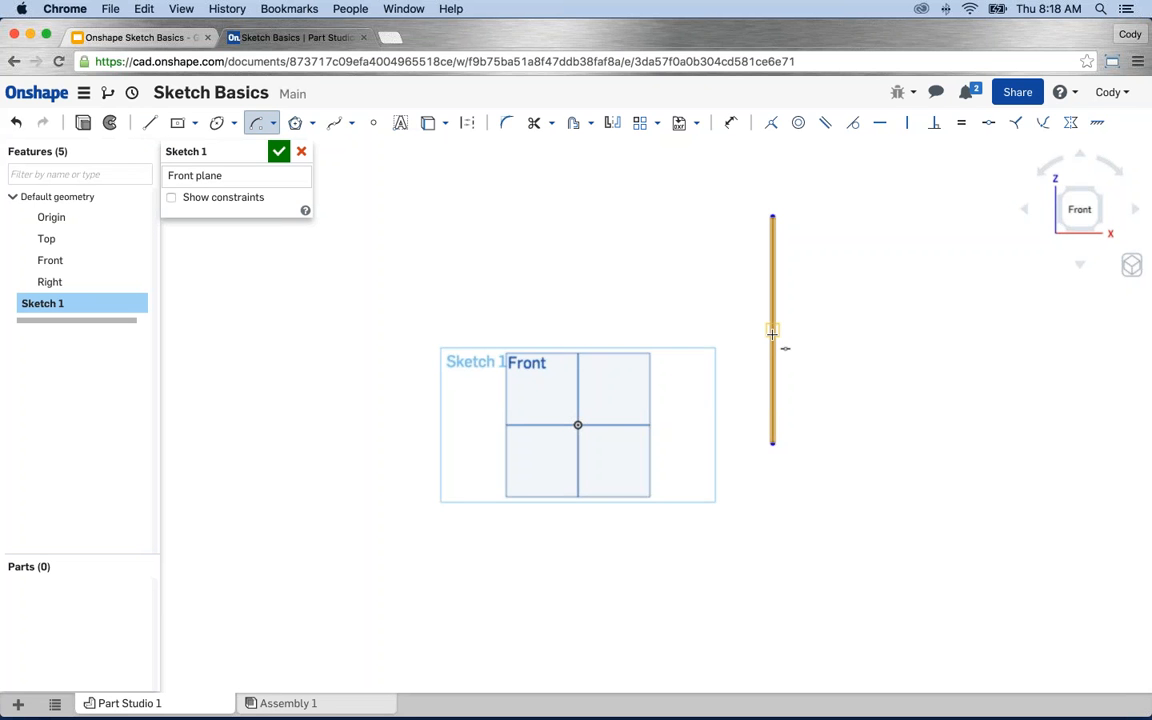
left_click(772, 332)
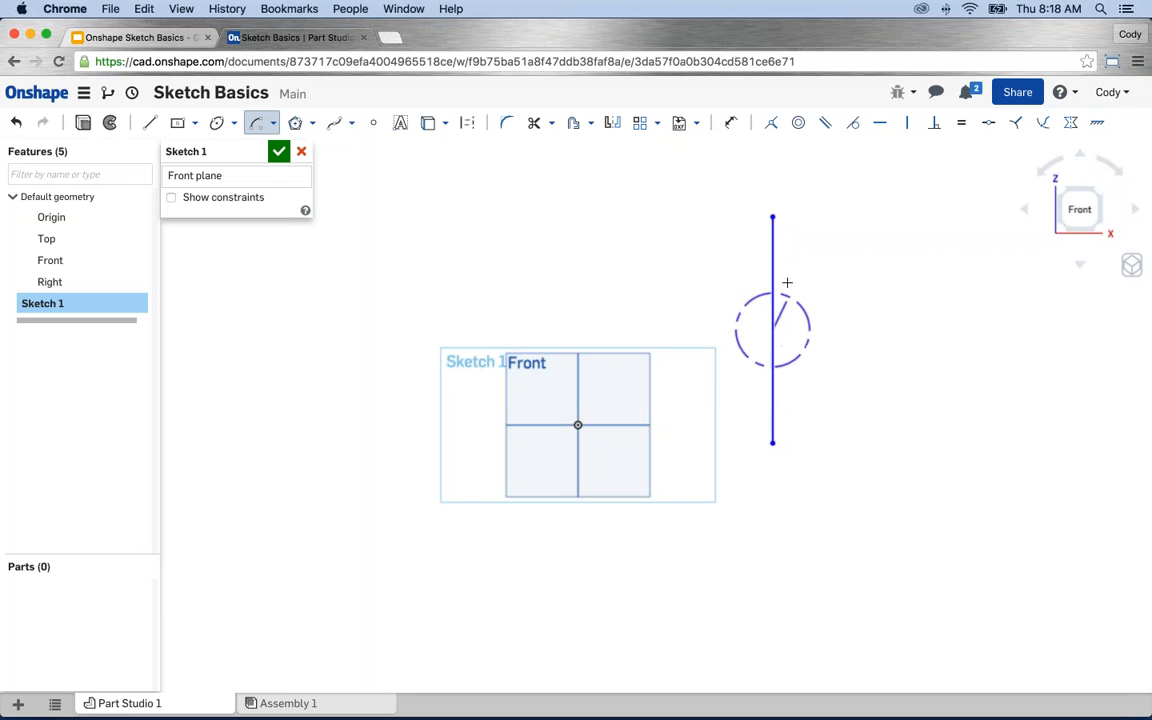
left_click(772, 217)
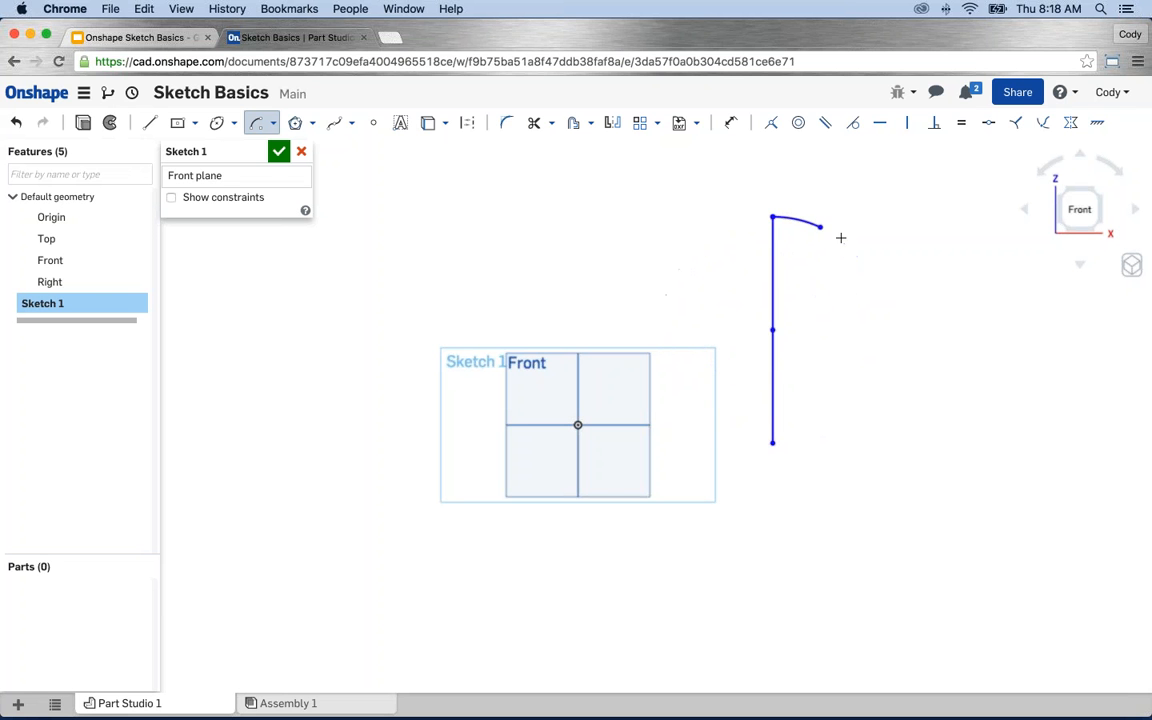
left_click(773, 443)
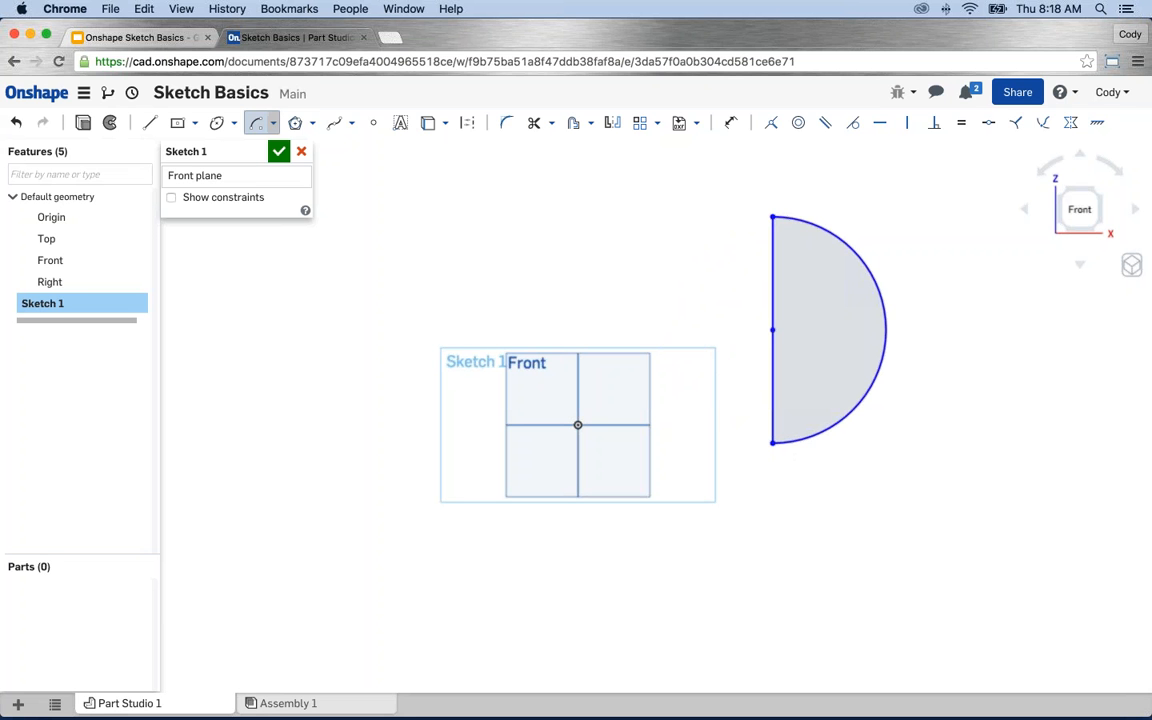
Delete the vertical line and the semicircular arc from the sketch
left_click(274, 124)
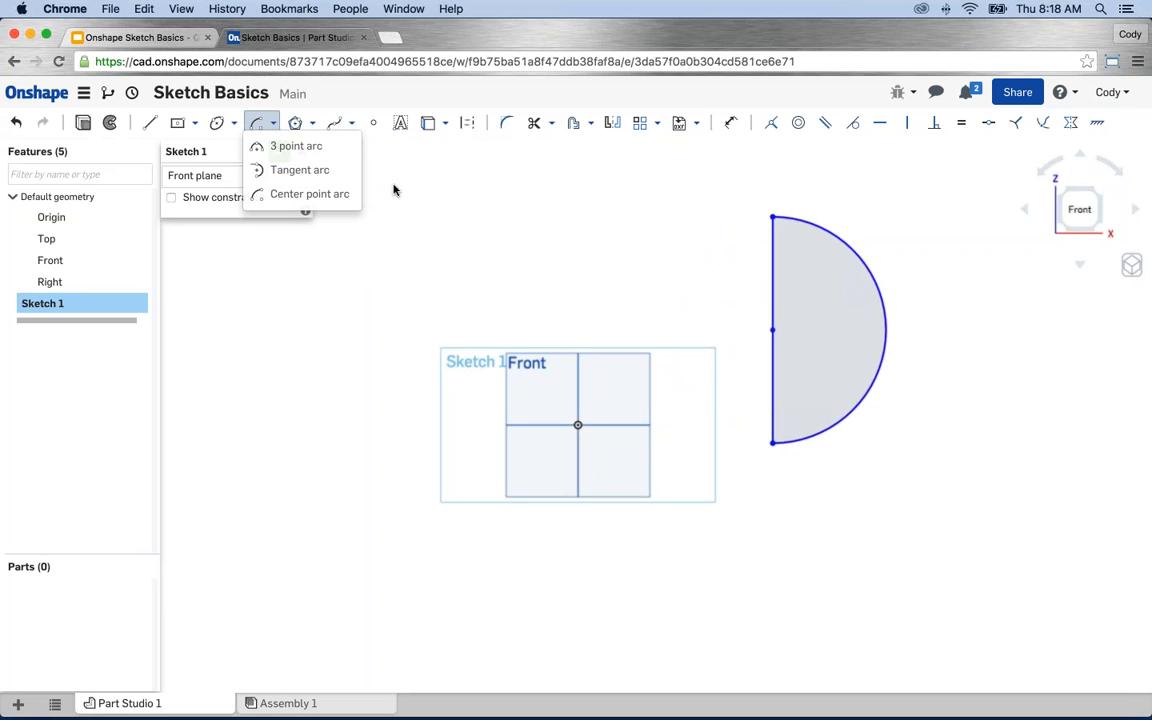
left_click(506, 222)
left_click_drag(720, 165, 919, 519)
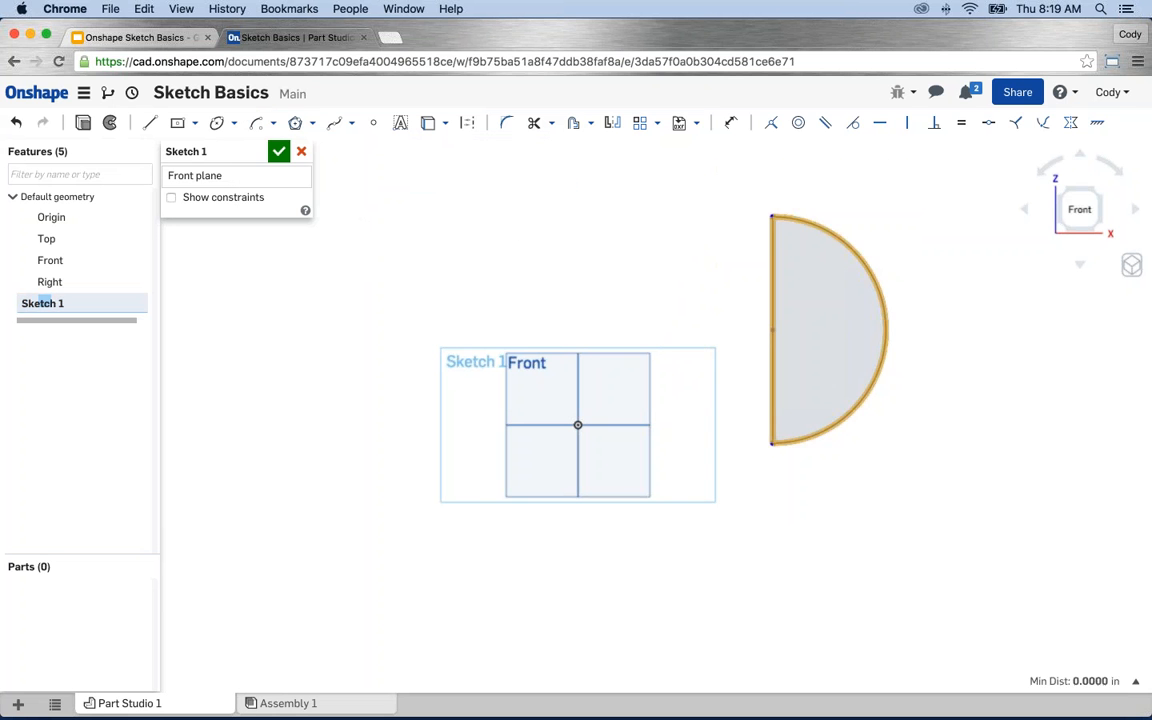
key("Delete")
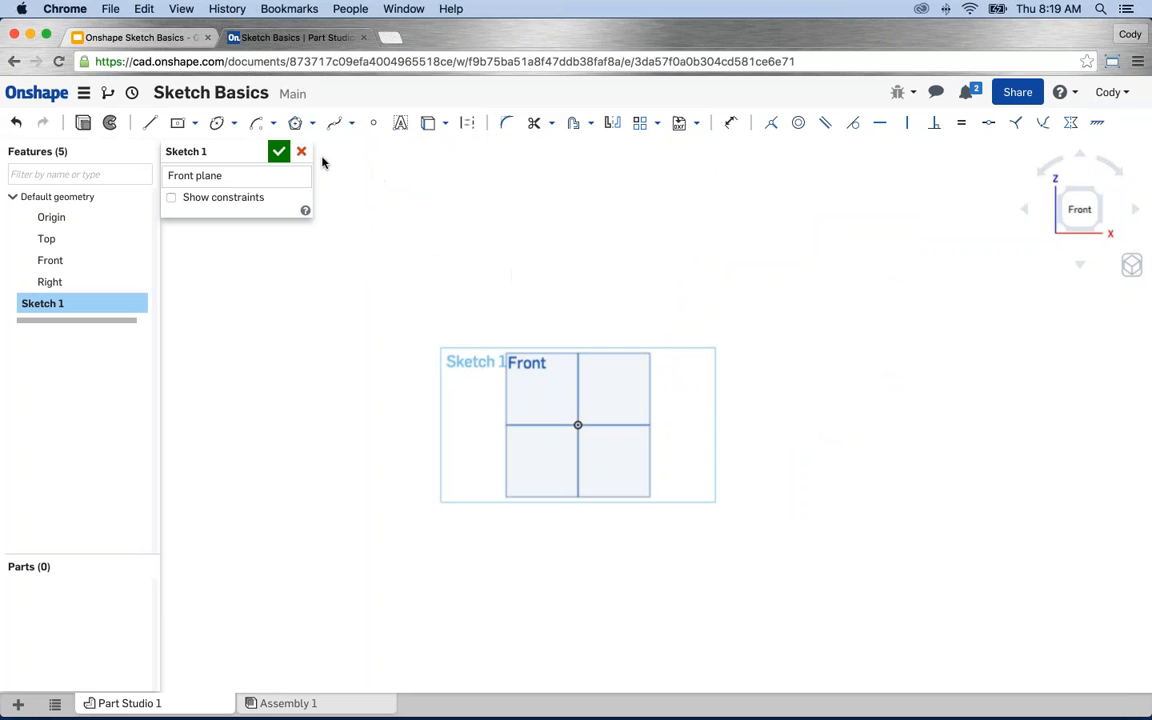
Sketch an 8-sided inscribed polygon centred on the origin, large enough to surround the Front plane
left_click(312, 123)
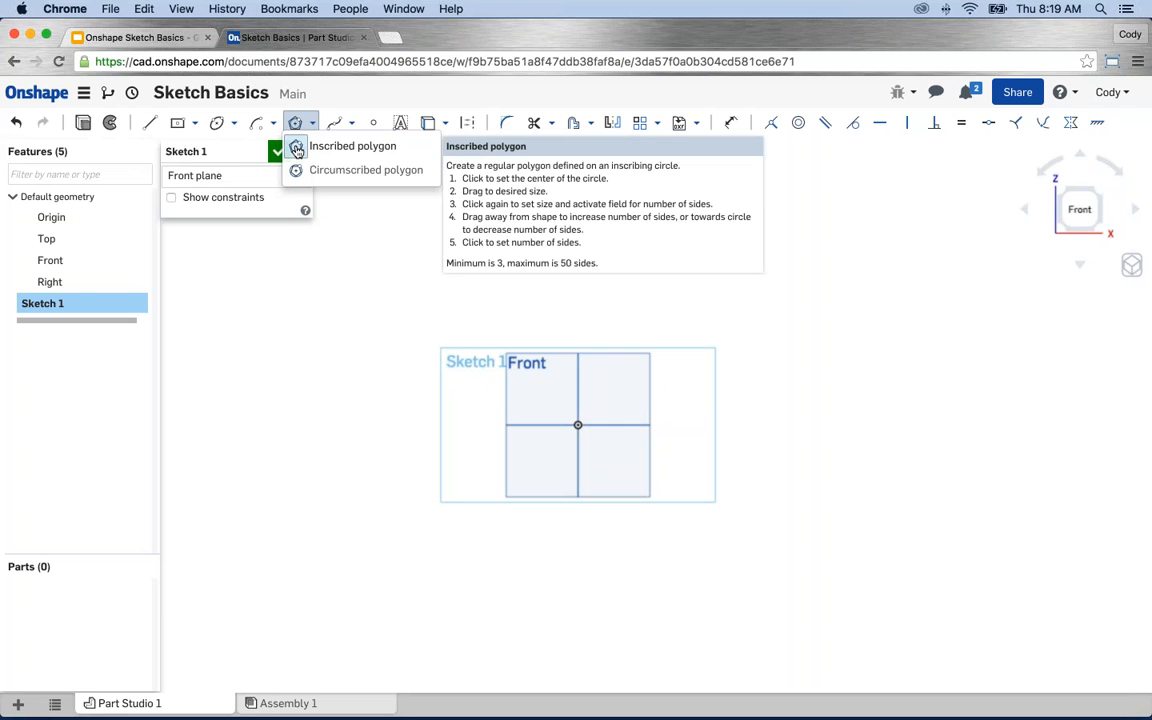
left_click(297, 149)
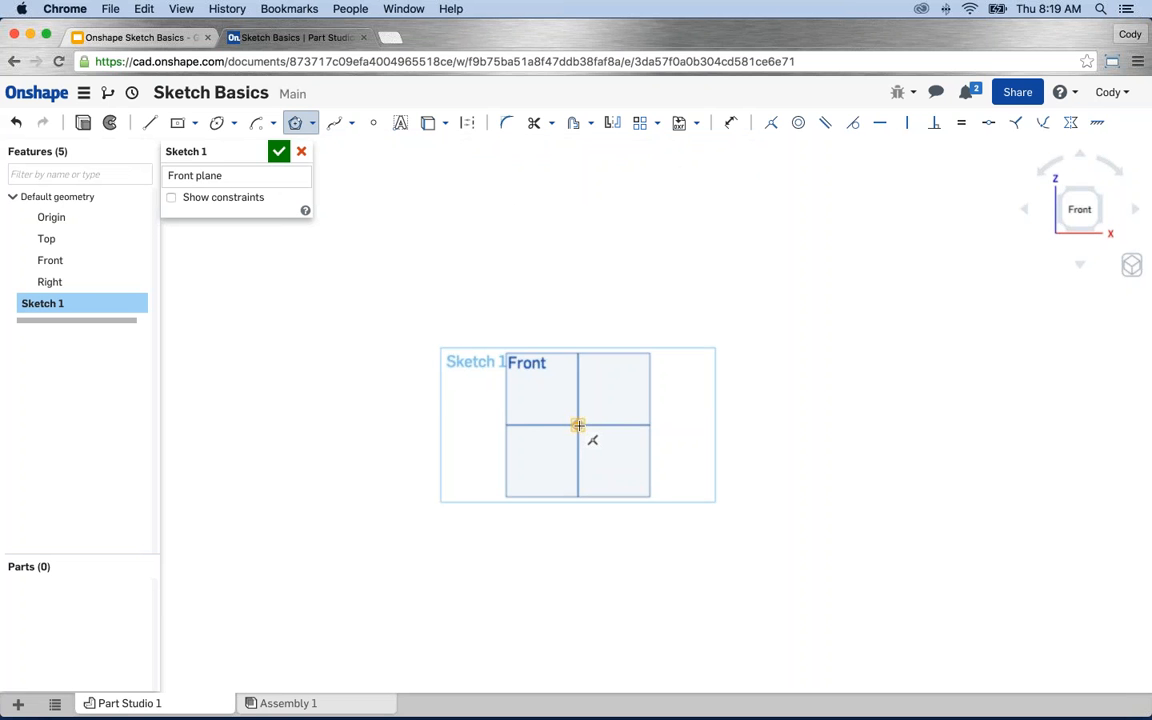
left_click(578, 425)
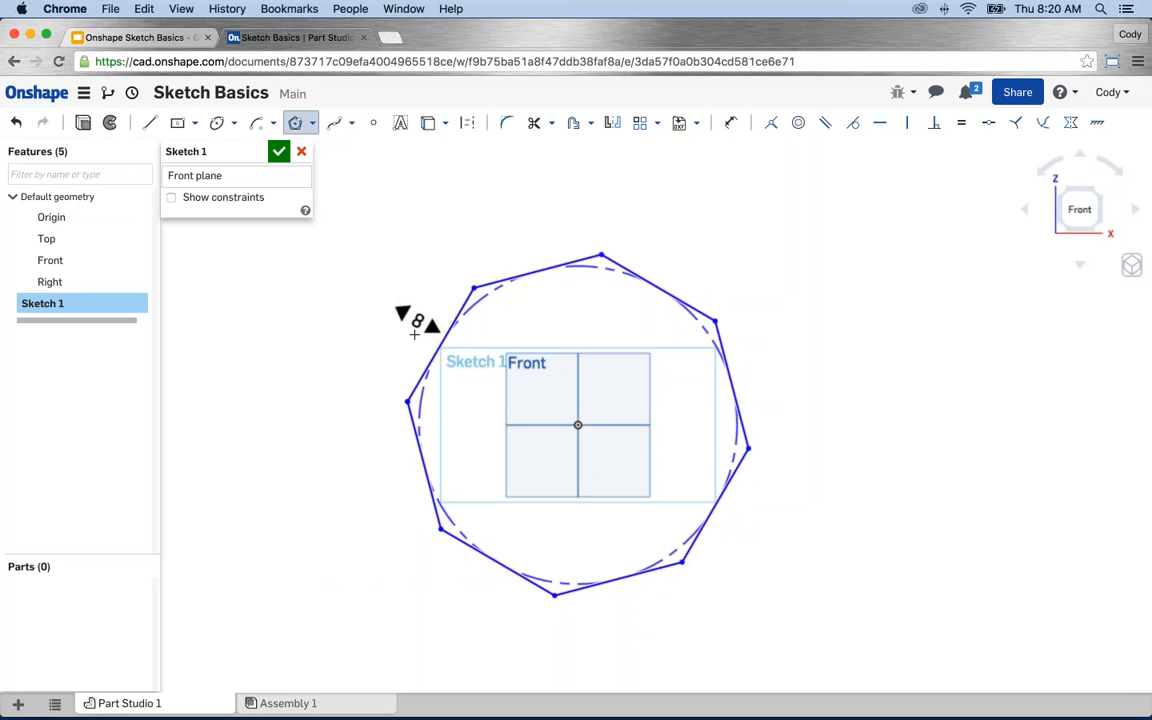
left_click(414, 334)
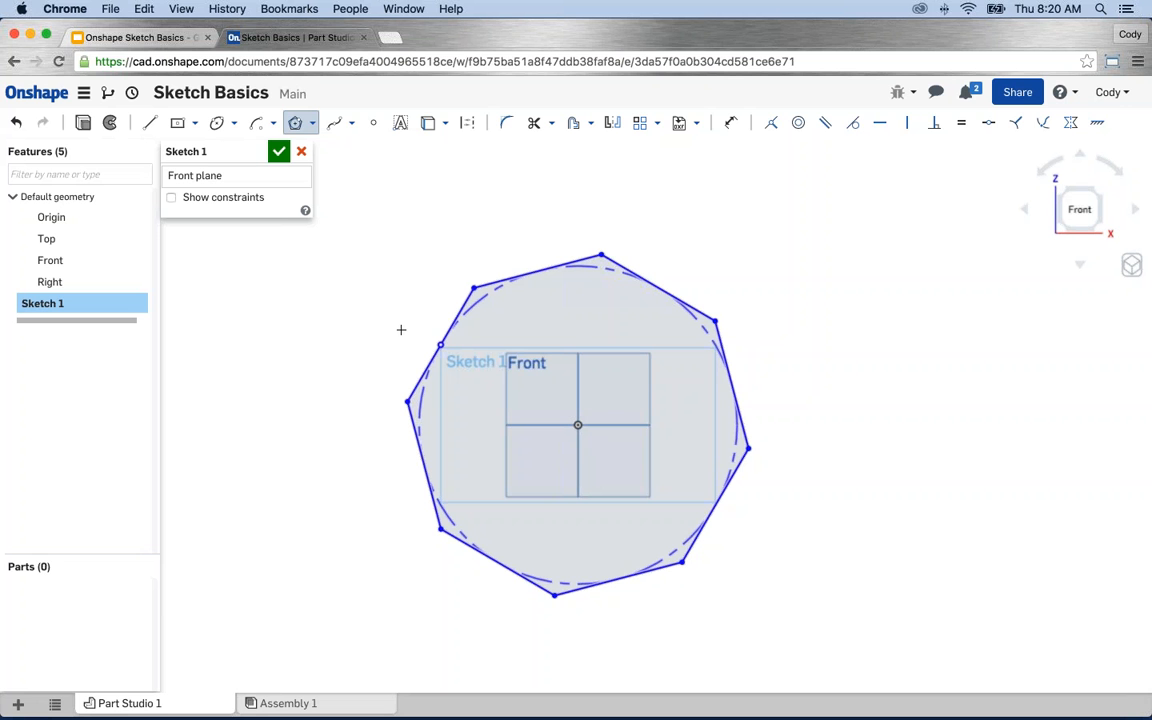
Enlarge the octagon slightly by its construction circle, and delete the whole polygon from the sketch
left_click(312, 124)
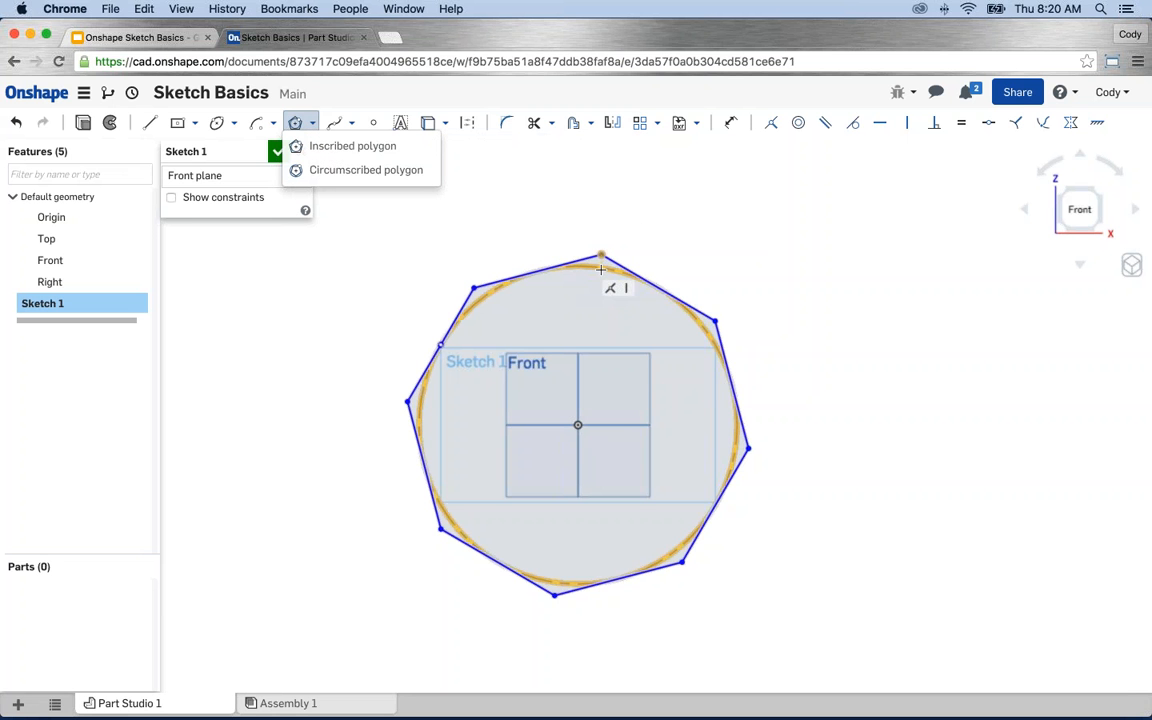
left_click(478, 222)
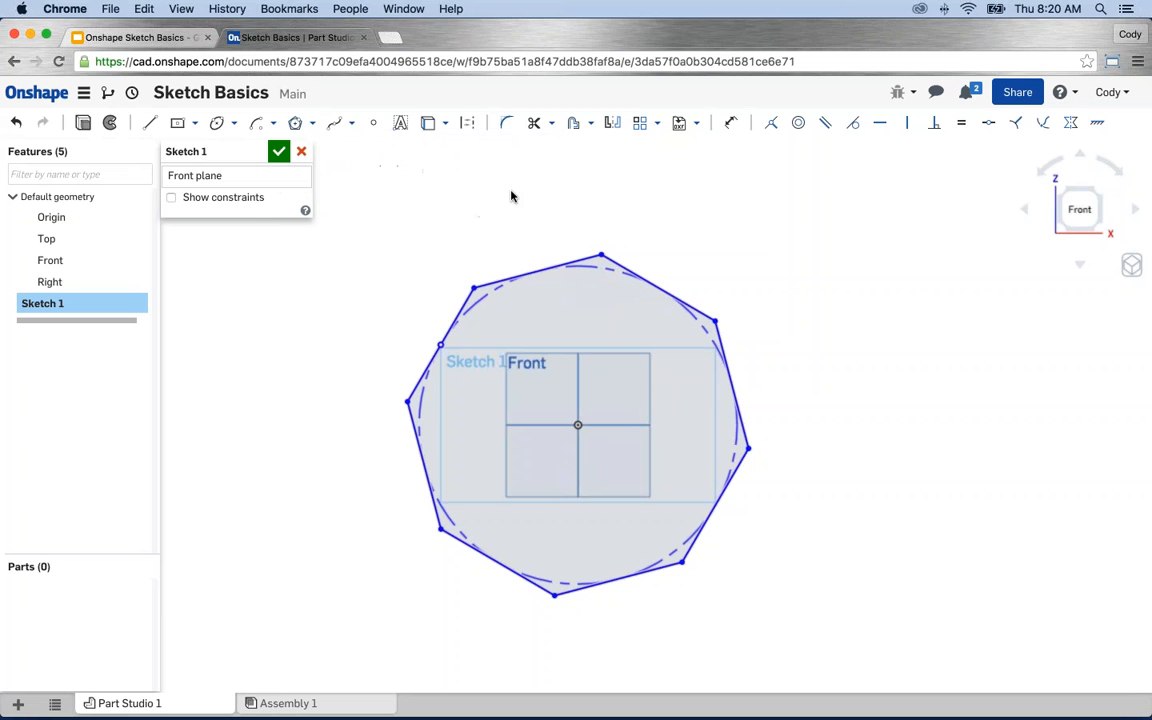
mouse_move(604, 274)
left_mouse_down()
mouse_move(608, 250)
mouse_move(600, 267)
left_mouse_up()
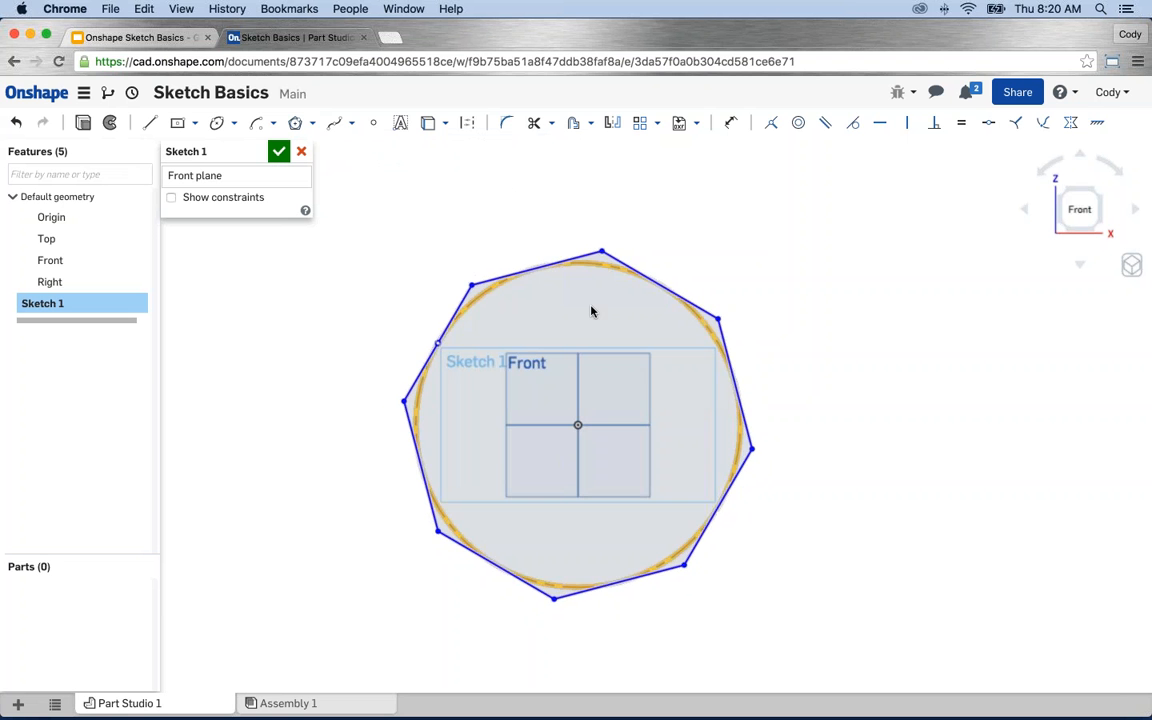
key("f")
left_click_drag(893, 616, 453, 222)
key("Delete")
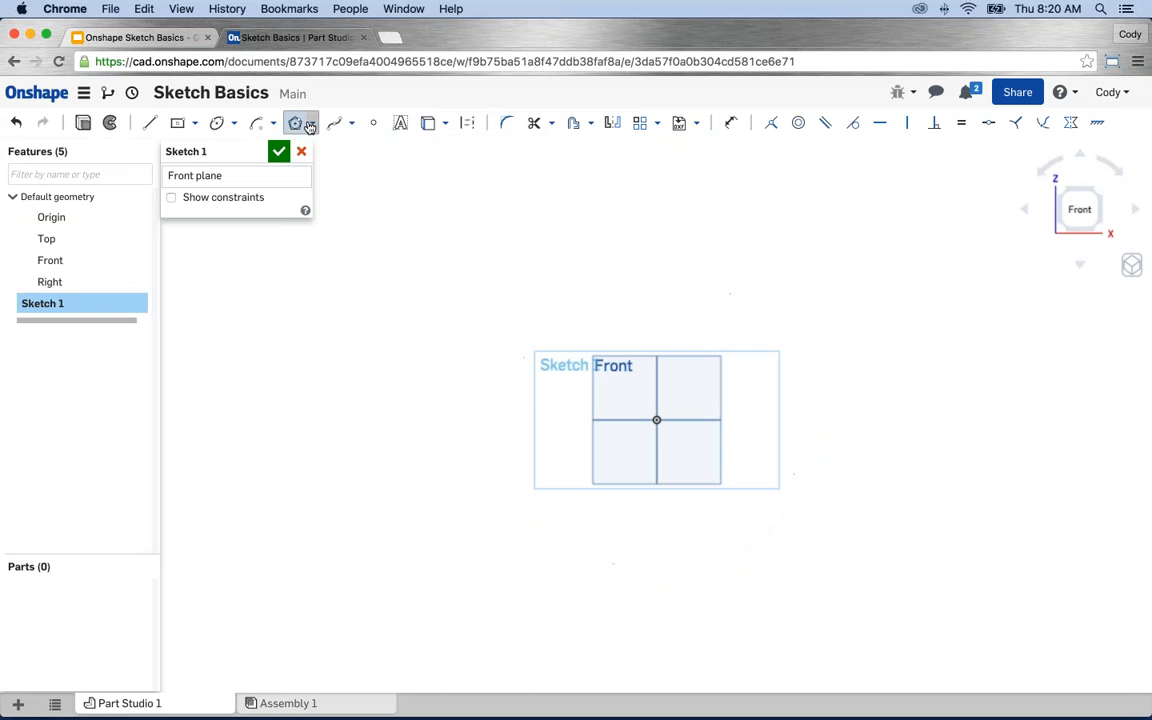
Sketch a 6-sided circumscribed polygon centred on the origin around the Front plane, with horizontal upper and lower sides
left_click(309, 123)
left_click(297, 172)
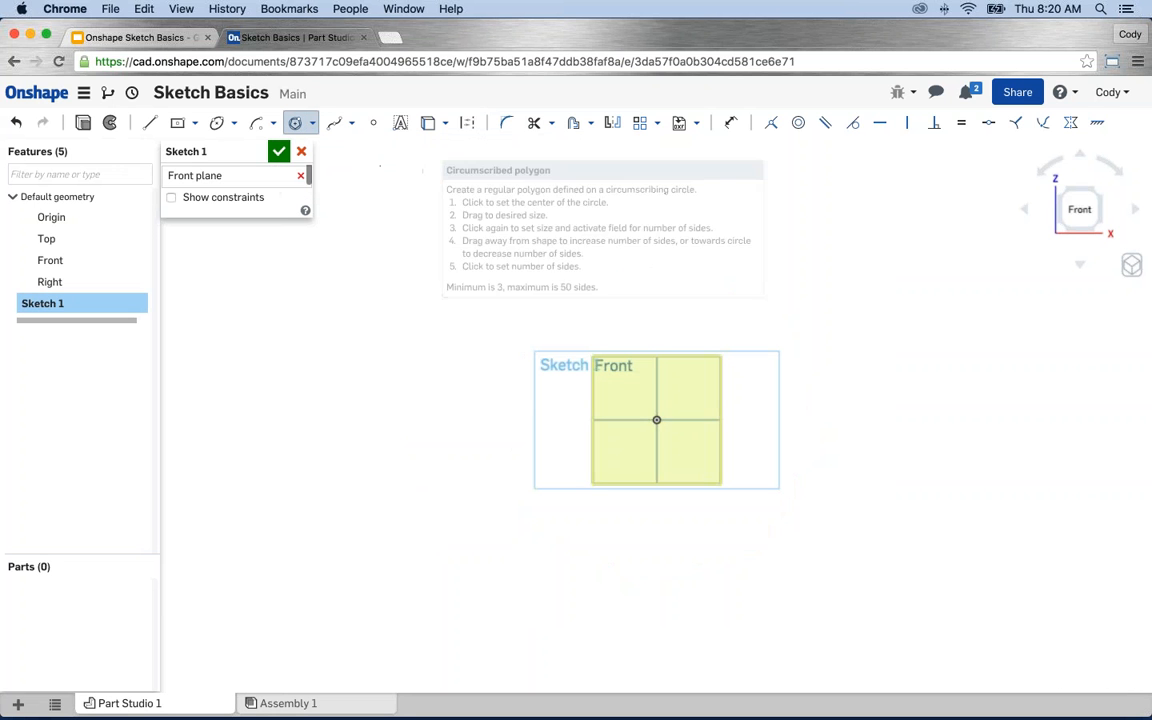
left_click(656, 420)
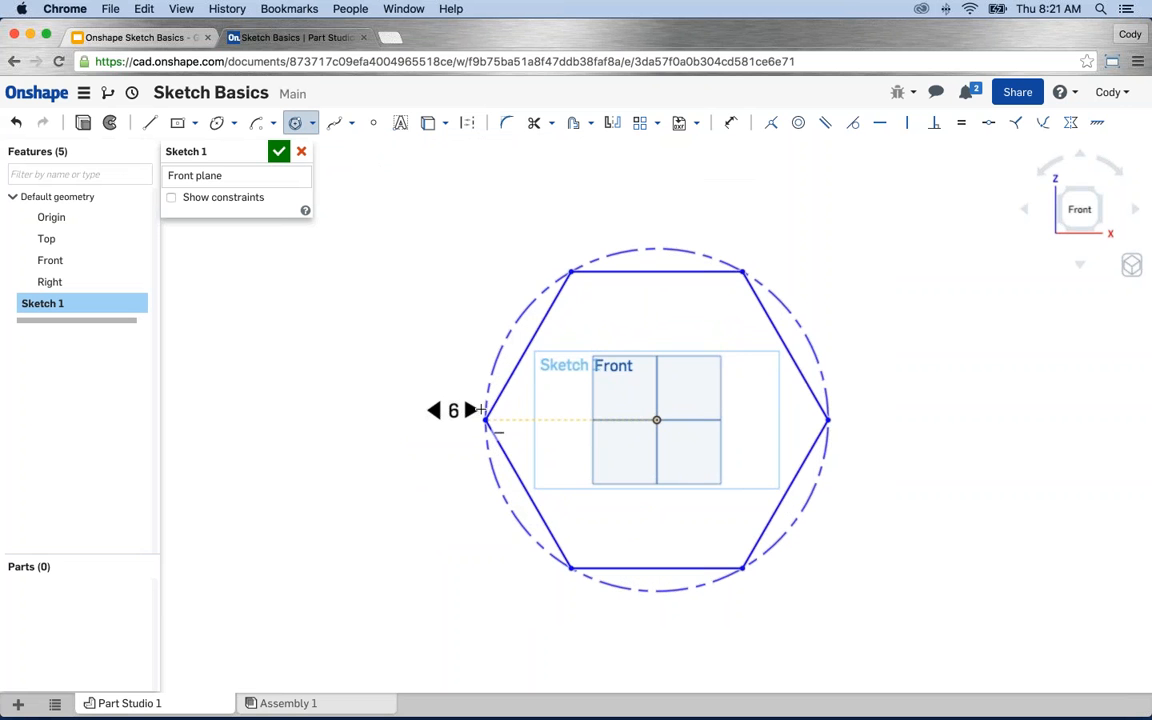
left_click(482, 410)
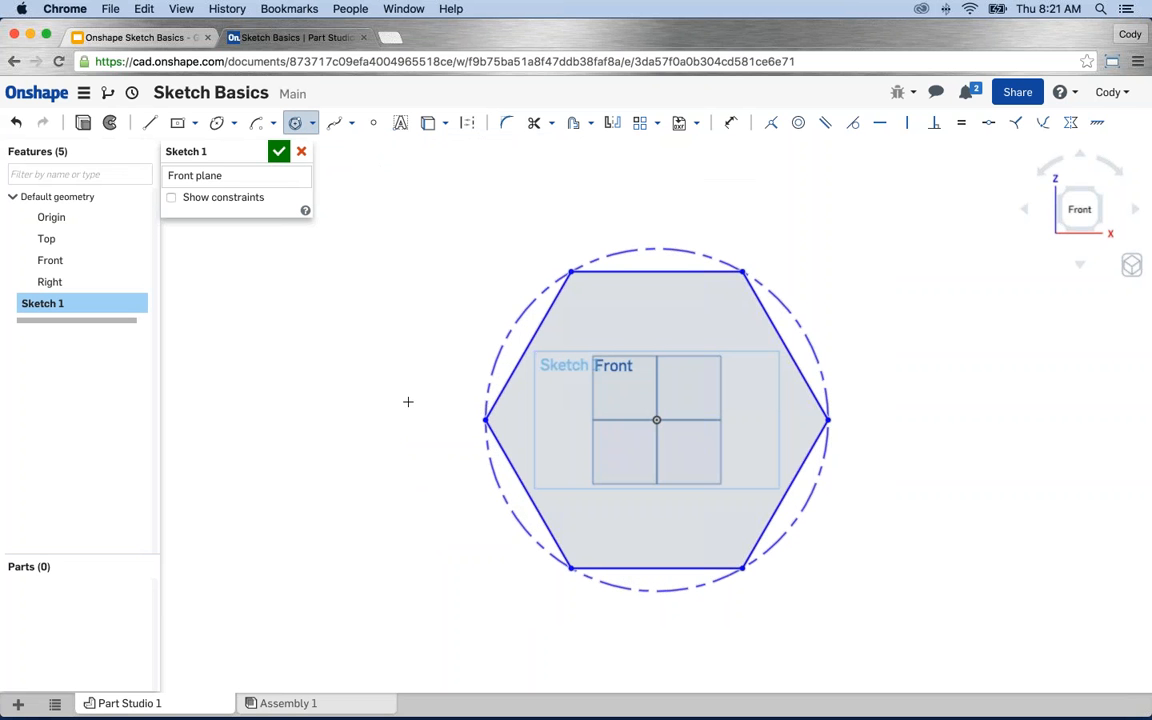
key("Escape")
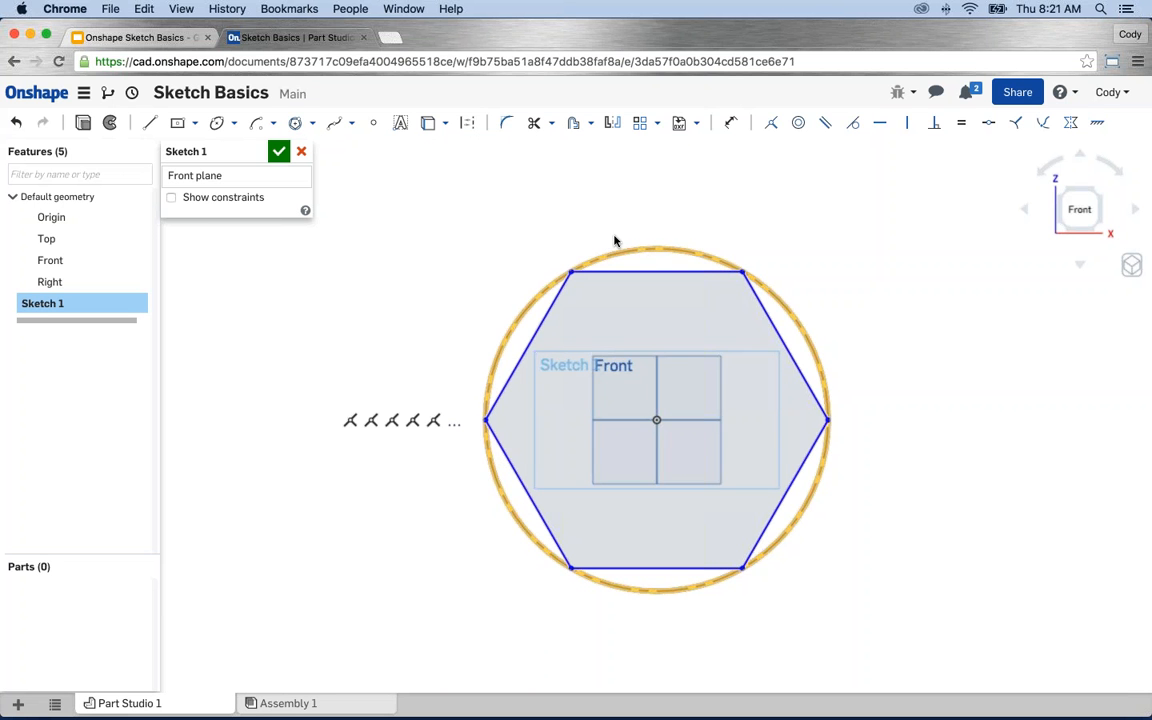
Delete the hexagon and its construction circle from the sketch
scroll(931, 488, "down", 1)
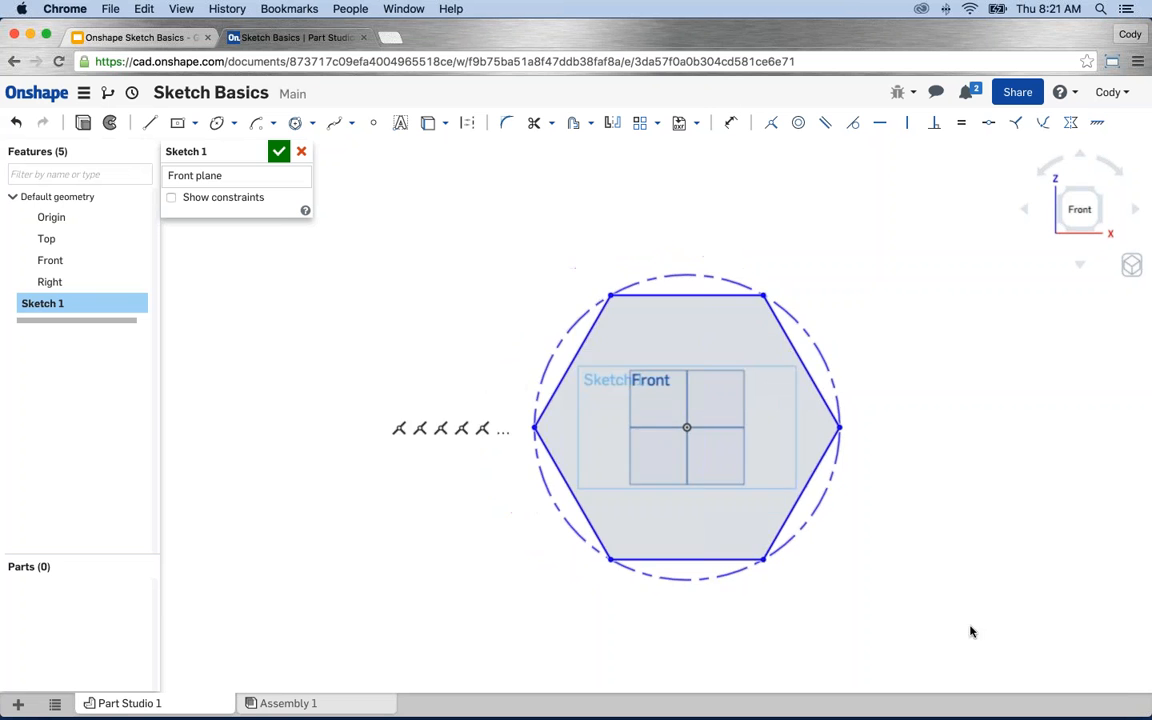
left_click_drag(960, 646, 369, 225)
key("space")
key("Delete")
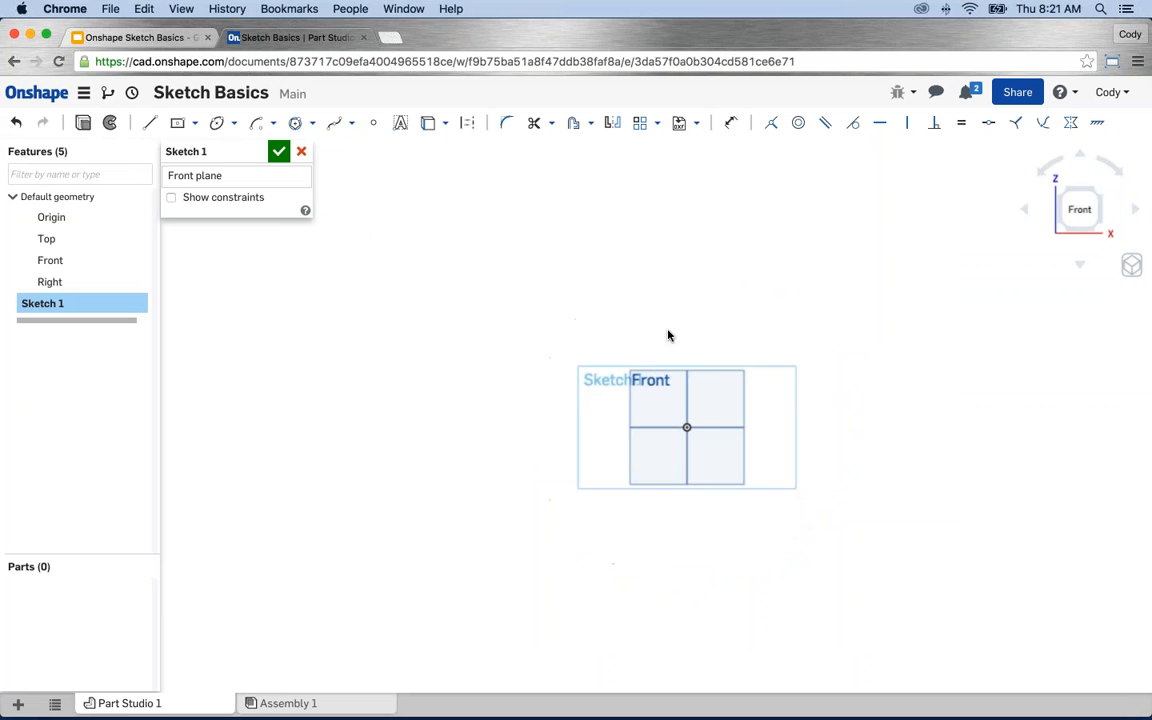
Sketch a wavy spline through five points, rising from beside the Front plane and passing over it to the opposite side
middle_click_drag(668, 335, 566, 287)
scroll(690, 430, "up", 4)
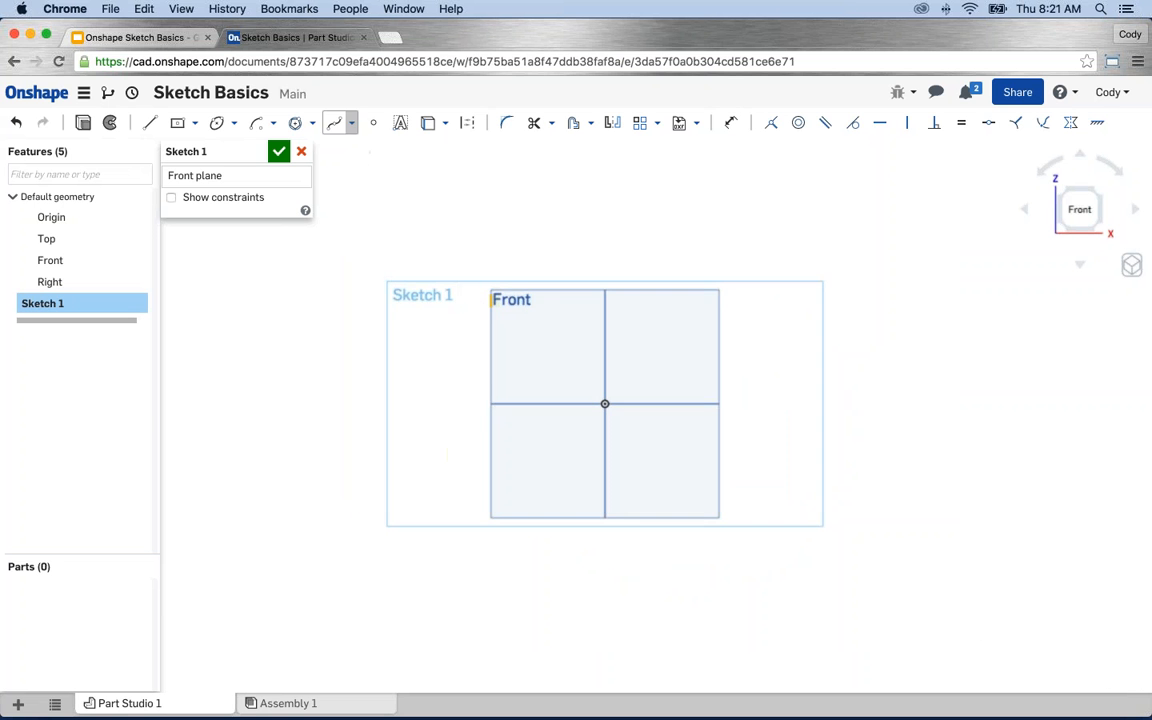
left_click(354, 123)
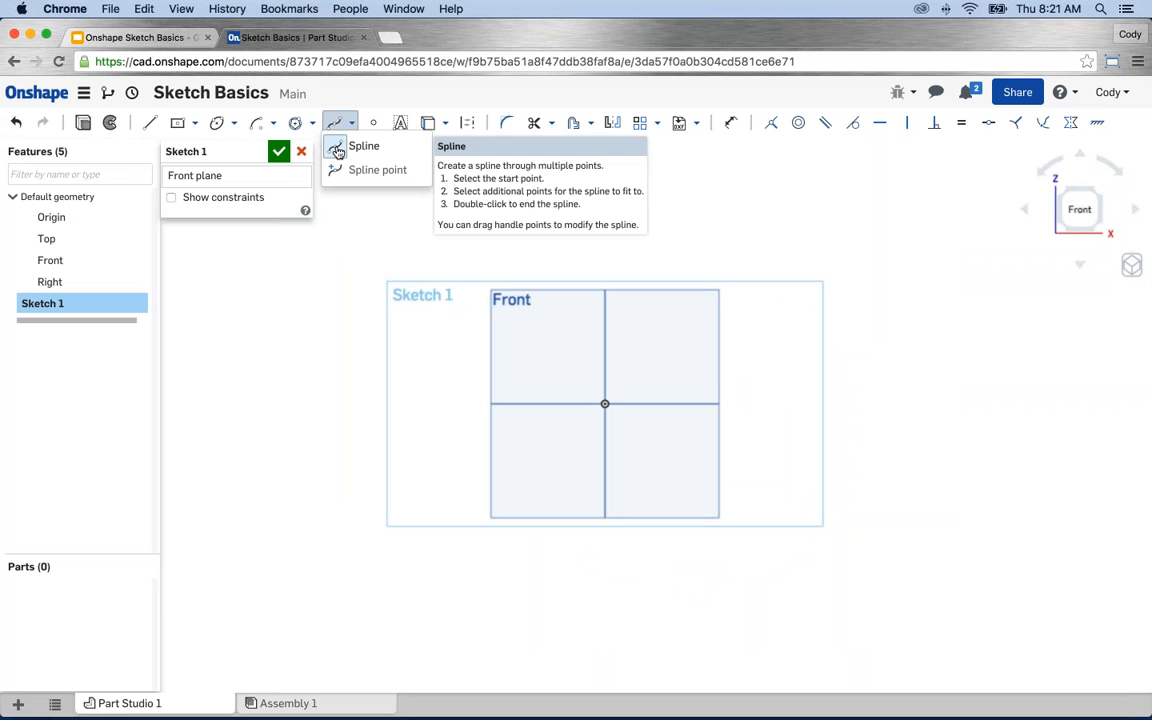
left_click(338, 148)
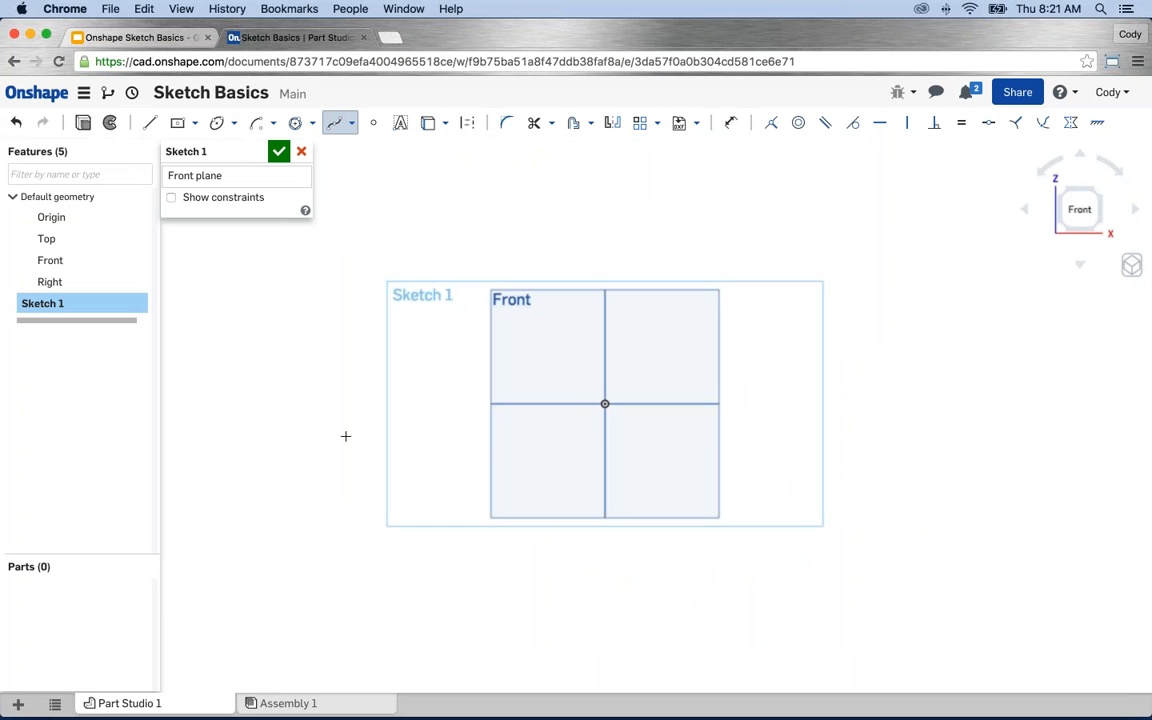
left_click(289, 437)
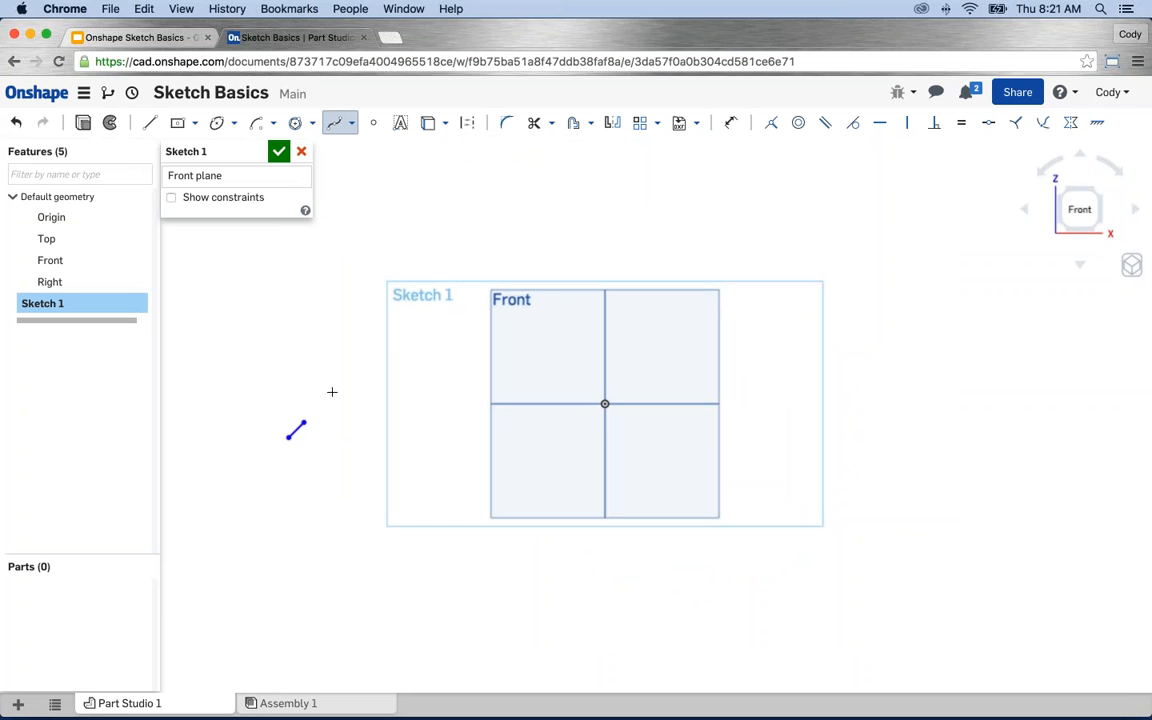
left_click(527, 232)
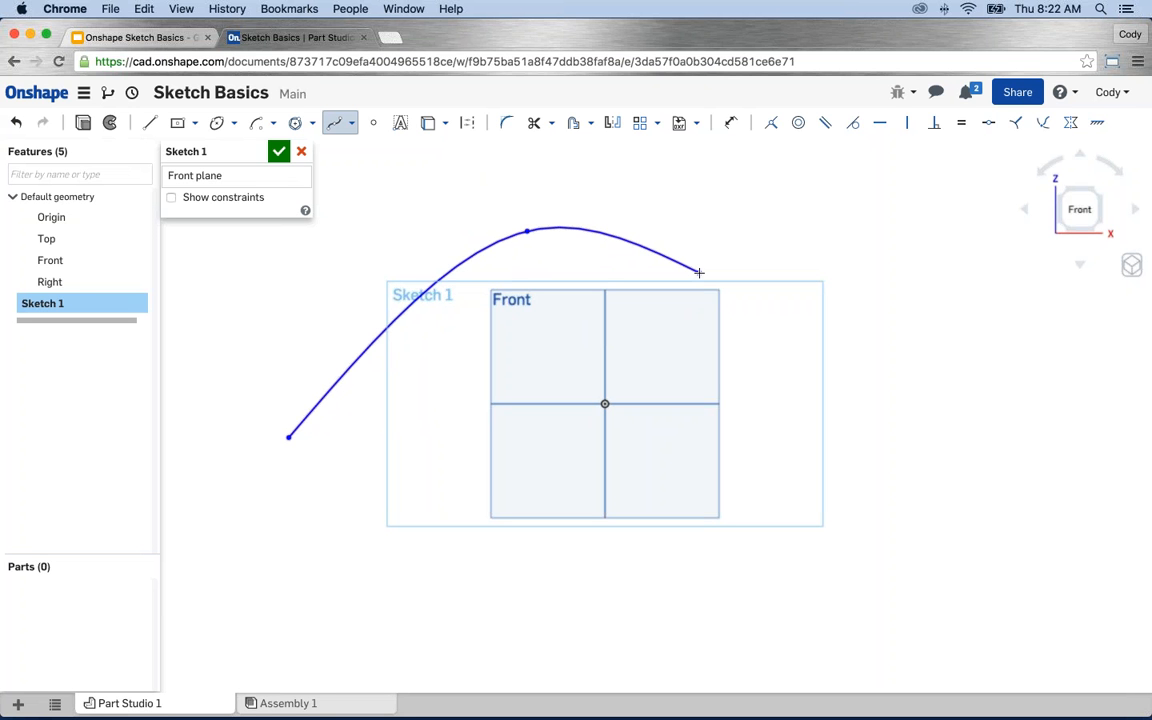
left_click(698, 272)
left_click(882, 211)
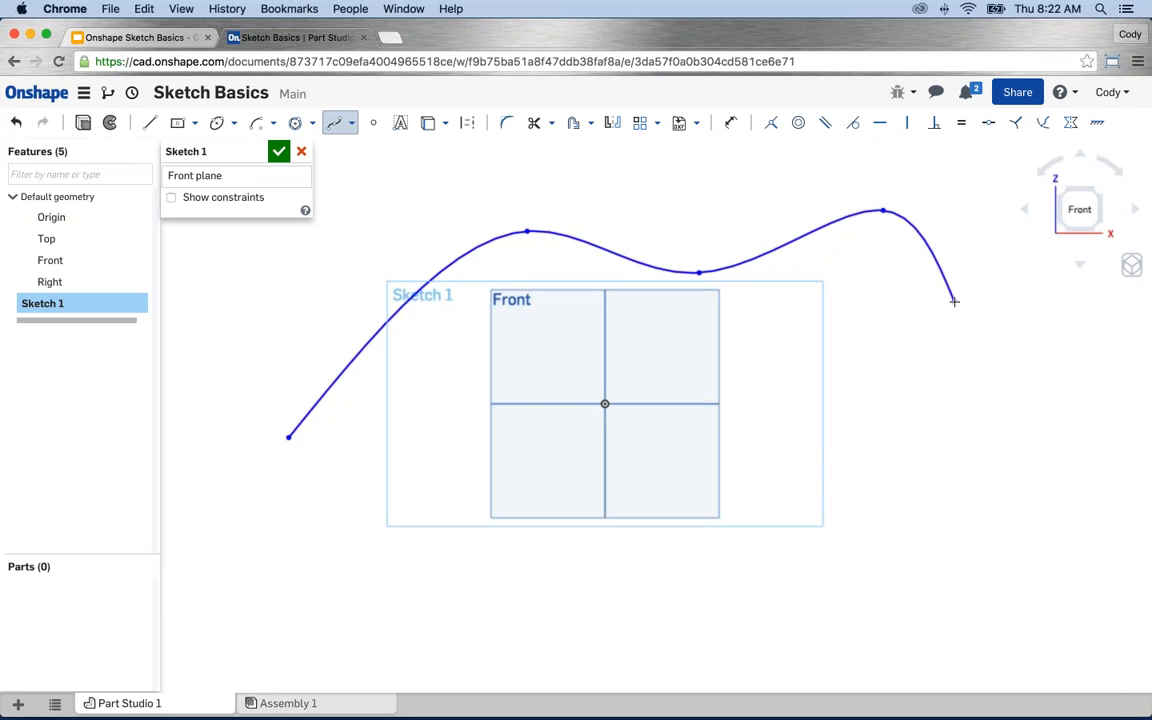
left_click(954, 301)
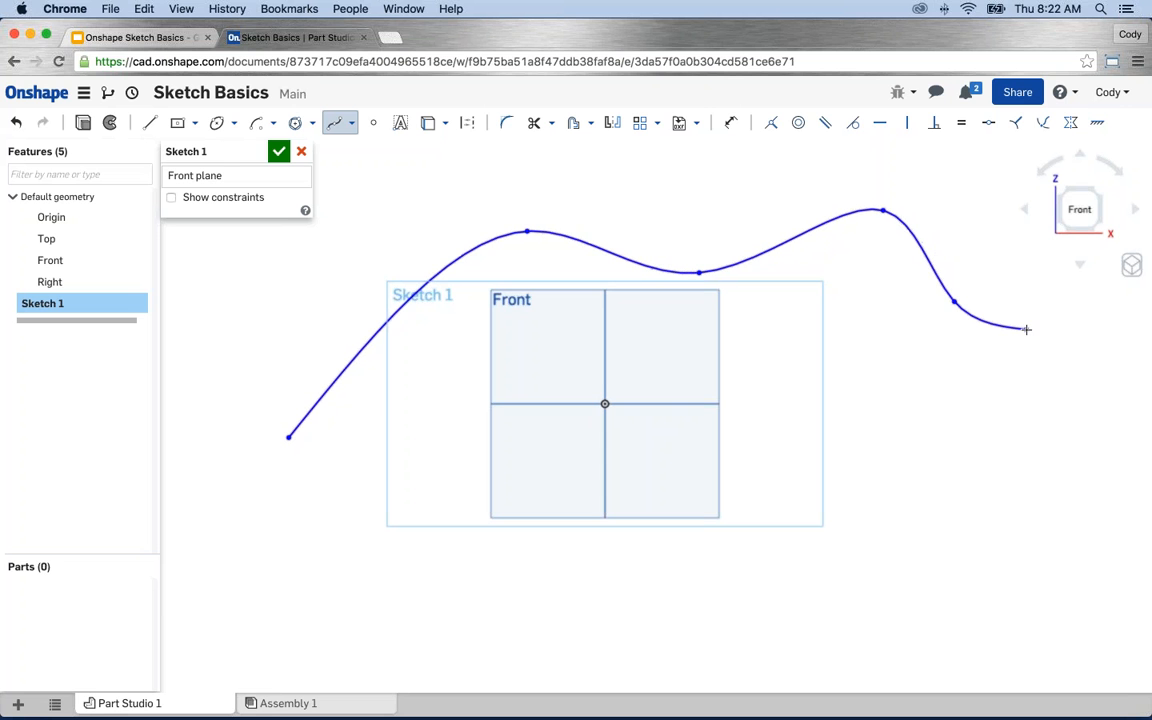
key("Escape")
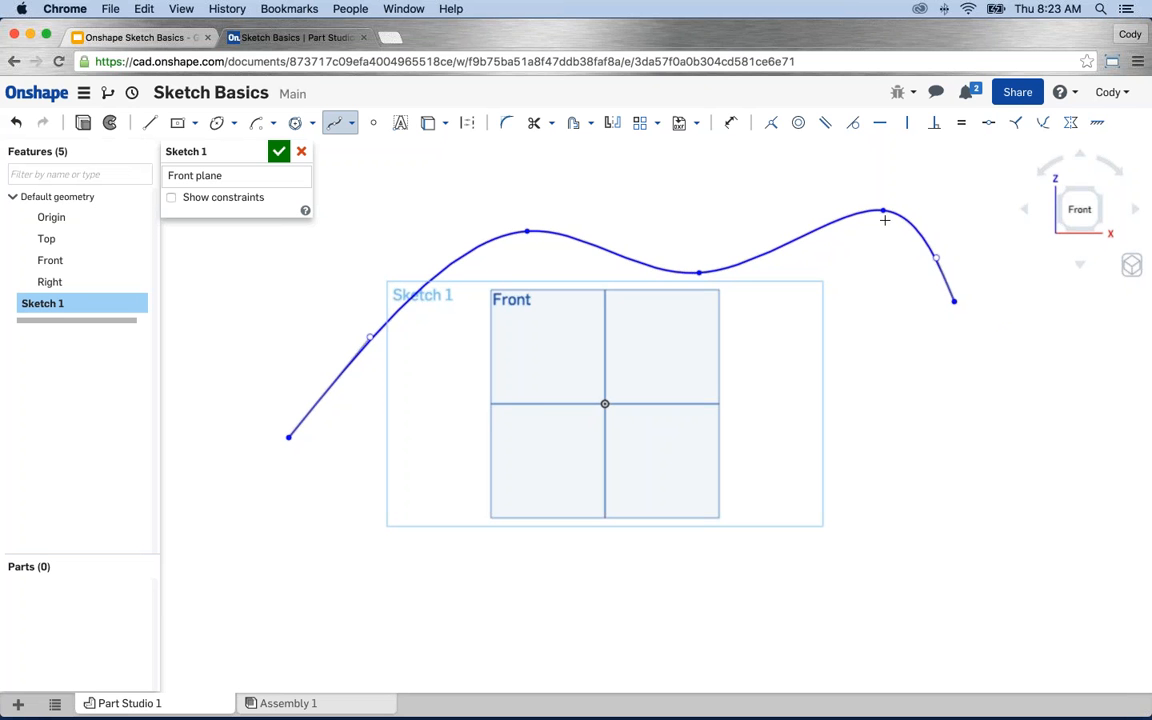
key("Escape")
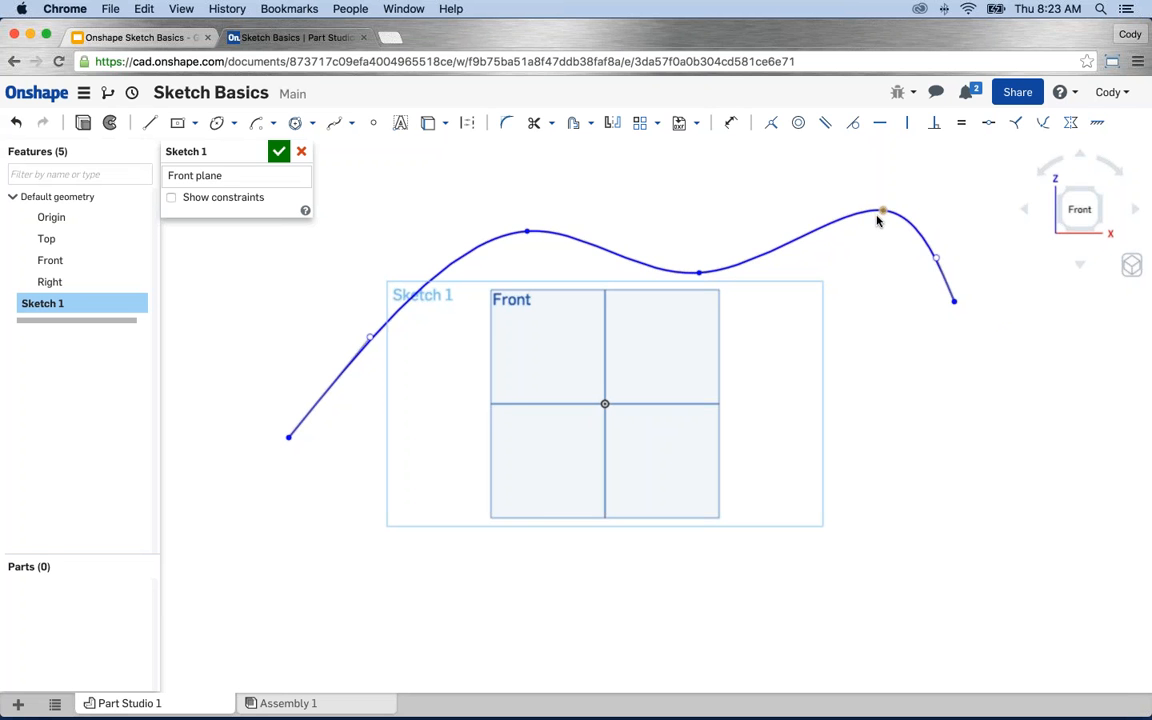
Reshape the spline by slightly shifting its three interior points, adjusting both end tangent handles and moving its right endpoint outward
mouse_move(883, 213)
left_mouse_down()
mouse_move(856, 238)
mouse_move(880, 200)
mouse_move(851, 245)
mouse_move(862, 208)
left_mouse_up()
mouse_move(700, 270)
left_mouse_down()
mouse_move(697, 245)
mouse_move(698, 265)
left_mouse_up()
mouse_move(508, 237)
left_mouse_down()
mouse_move(491, 255)
mouse_move(530, 239)
mouse_move(476, 247)
mouse_move(517, 233)
mouse_move(504, 231)
left_mouse_up()
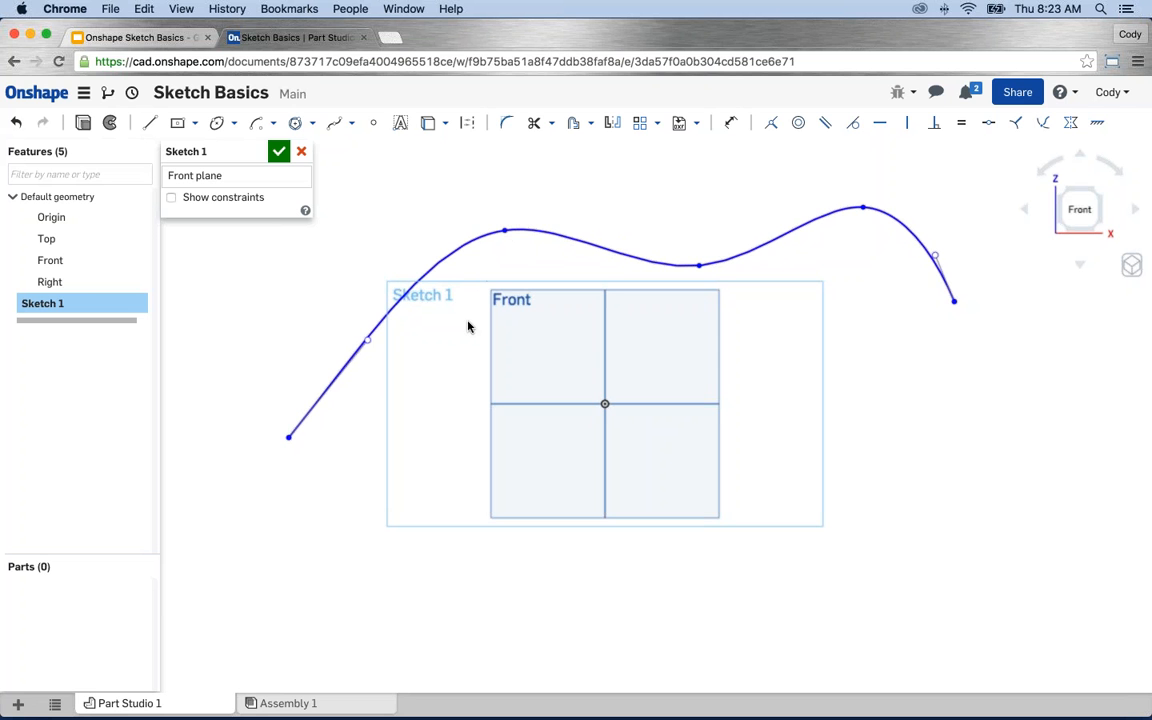
left_click_drag(367, 345, 304, 337)
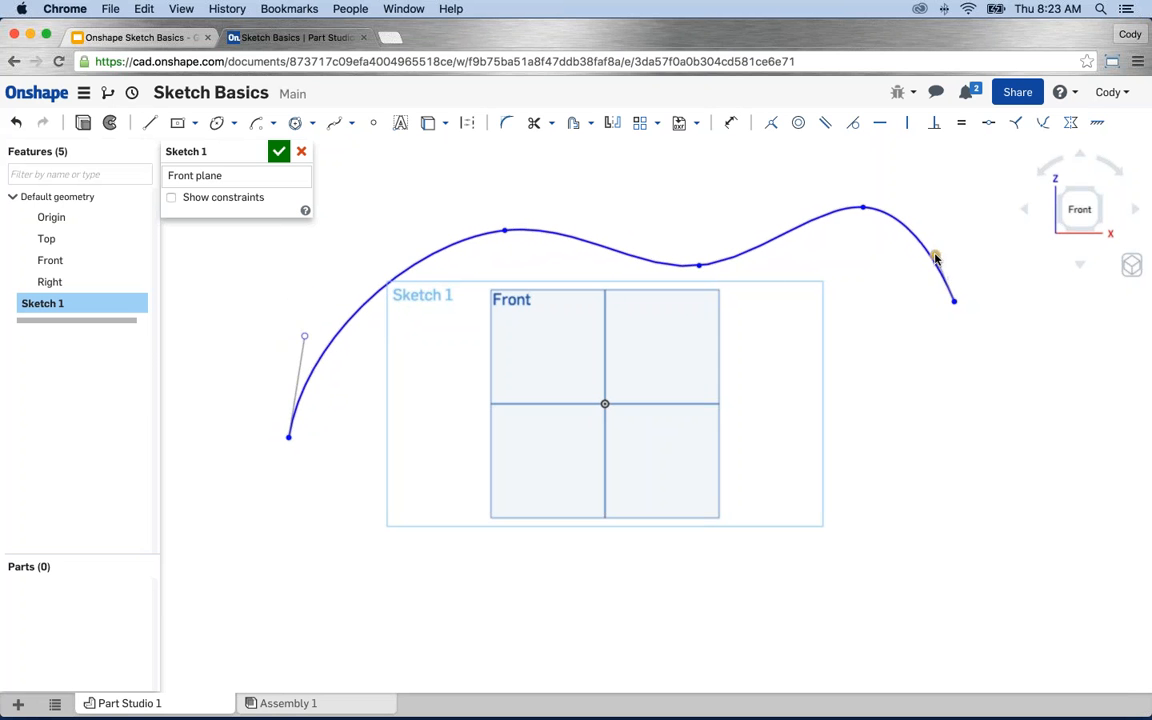
left_click_drag(936, 255, 921, 243)
mouse_move(960, 303)
left_mouse_down()
mouse_move(802, 351)
mouse_move(949, 321)
mouse_move(977, 296)
left_mouse_up()
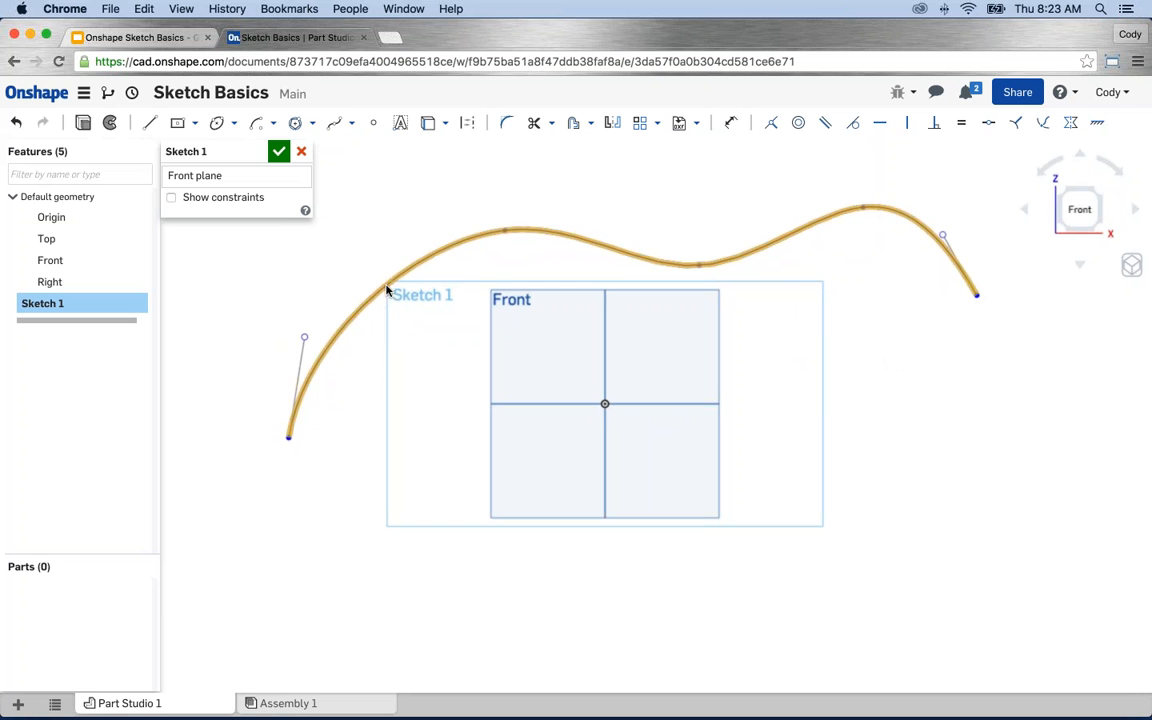
Add a spline point between the spline's first two points and shift it slightly outward
left_click(352, 124)
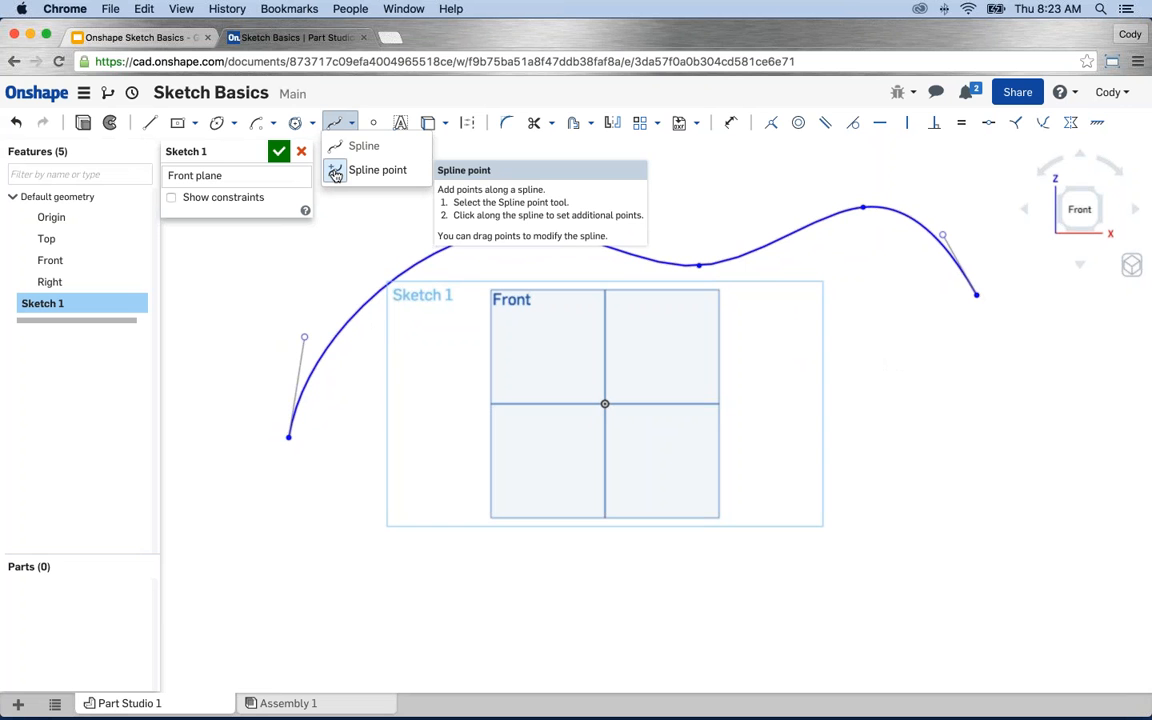
left_click(336, 174)
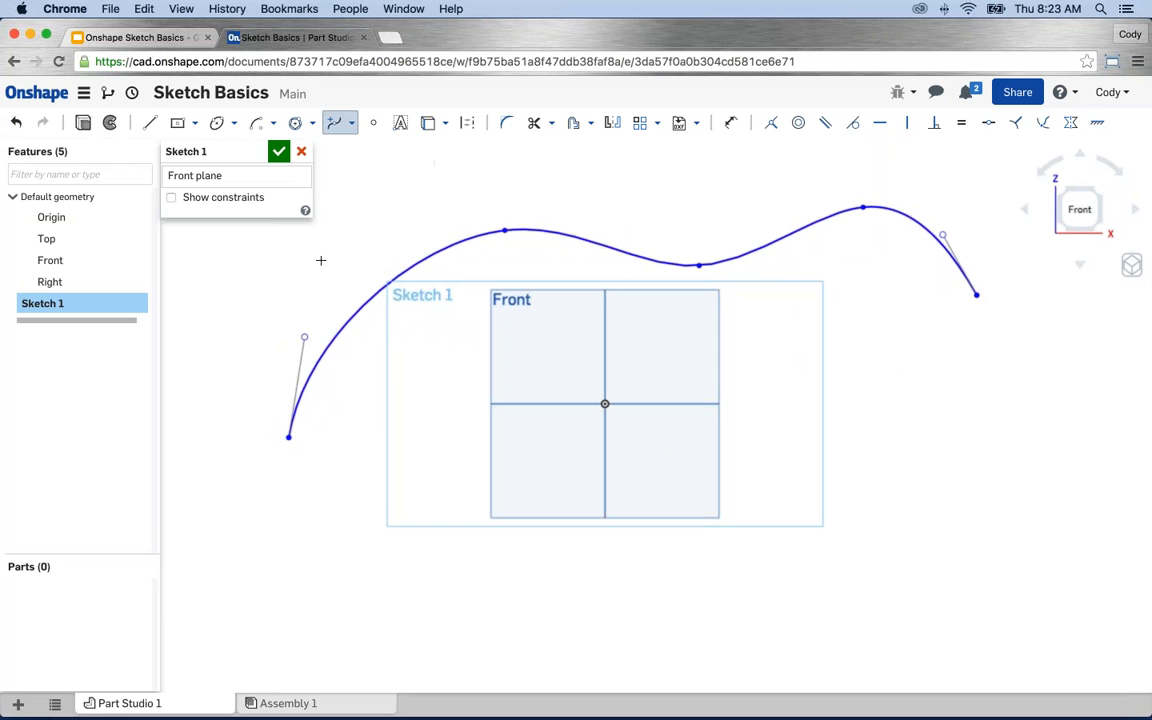
left_click(378, 290)
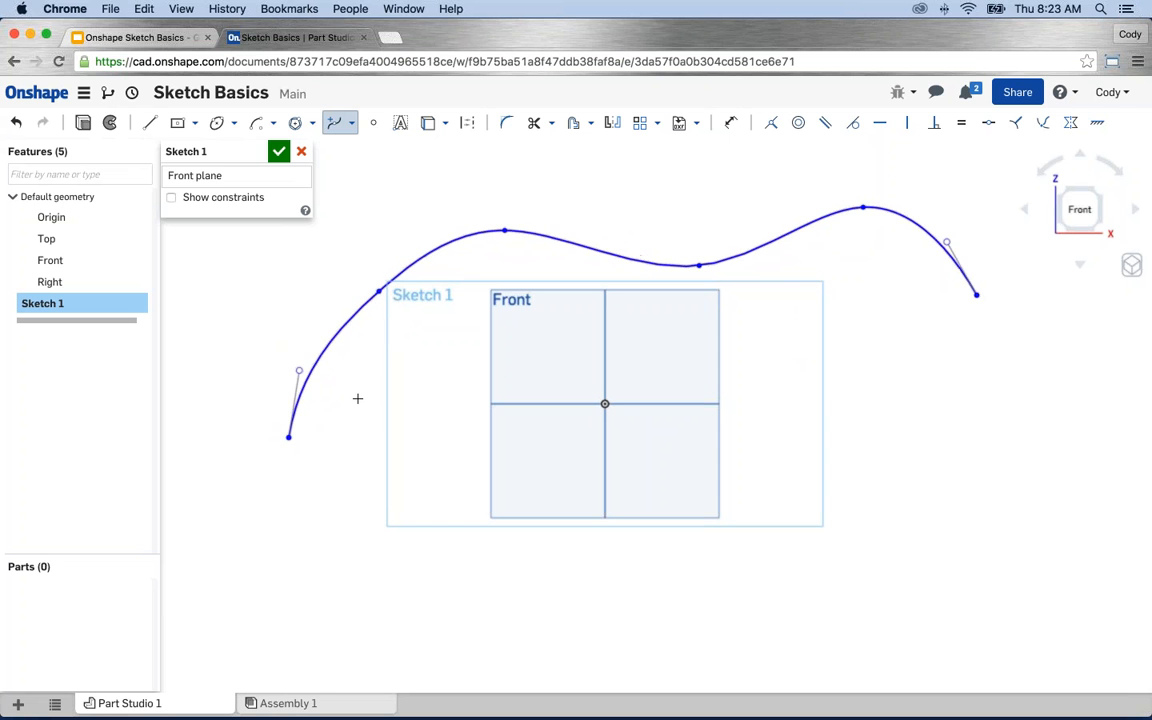
key("Escape")
mouse_move(378, 290)
left_mouse_down()
mouse_move(329, 272)
mouse_move(352, 285)
mouse_move(342, 293)
mouse_move(370, 292)
left_mouse_up()
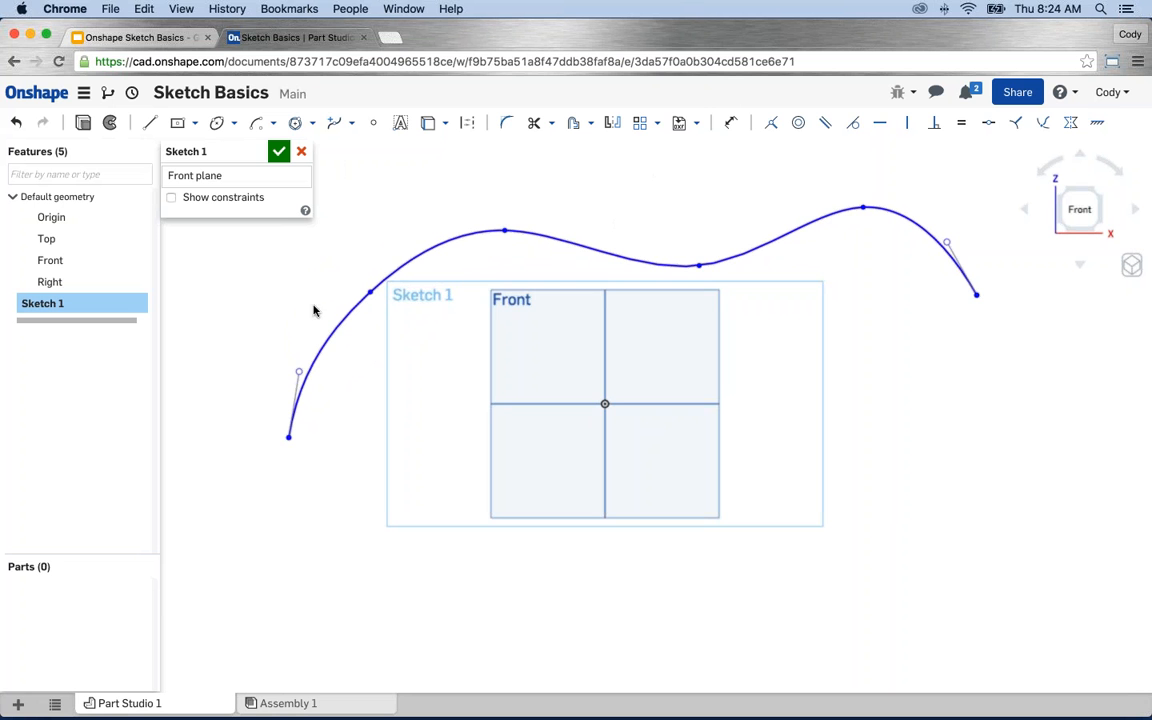
Delete the entire spline from the sketch
scroll(298, 313, "down", 1)
middle_click_drag(309, 305, 348, 348)
scroll(337, 309, "down", 1)
mouse_move(1050, 580)
left_mouse_down()
mouse_move(843, 427)
mouse_move(352, 230)
left_mouse_up()
key("Delete")
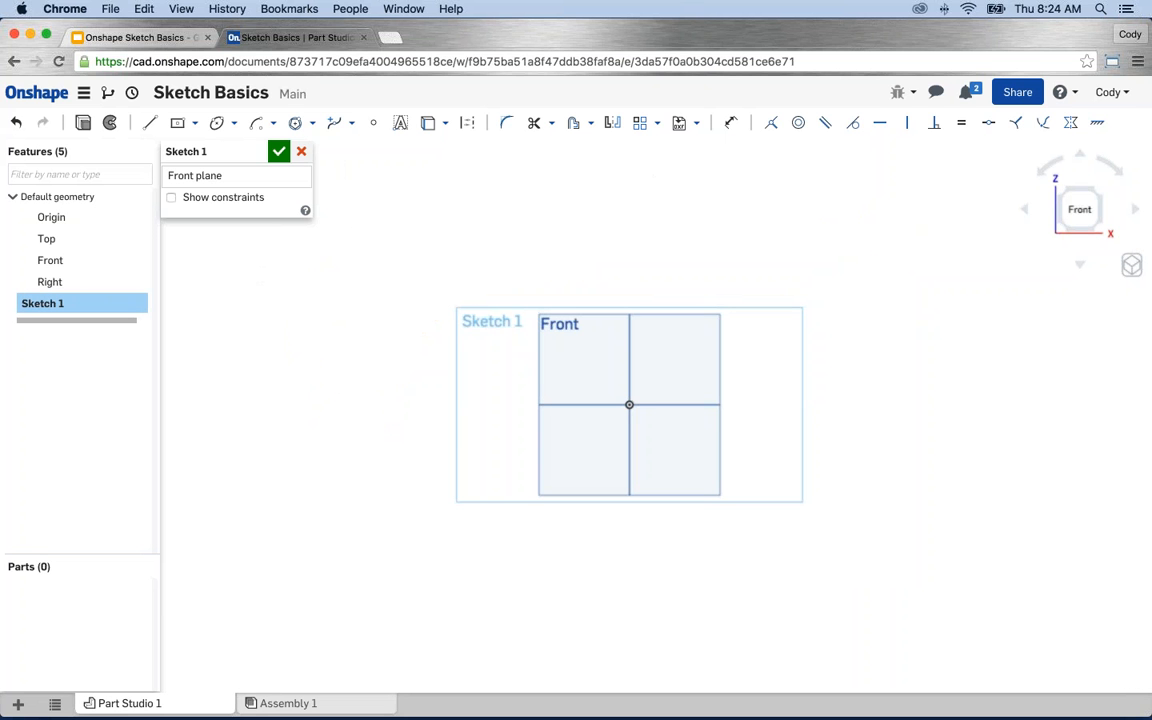
Sketch a vertical line to the right of the Front plane and a connected horizontal line running left from its upper end
left_click(150, 124)
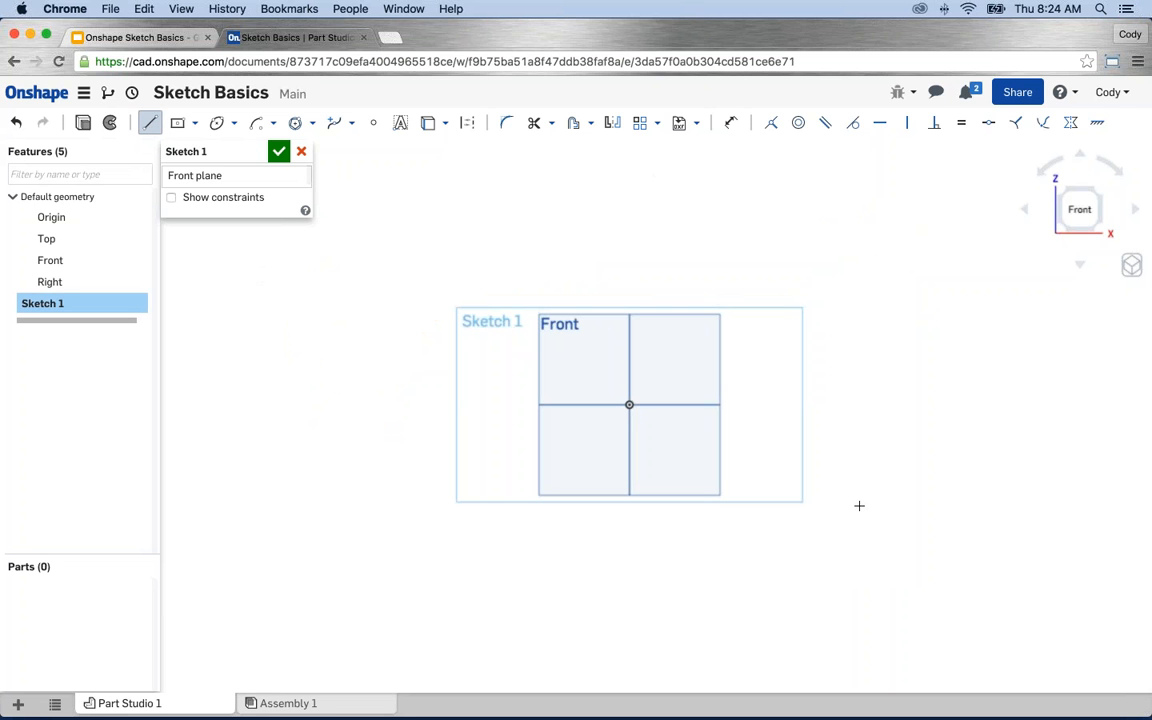
mouse_move(861, 507)
left_mouse_down()
mouse_move(842, 297)
mouse_move(864, 244)
left_mouse_up()
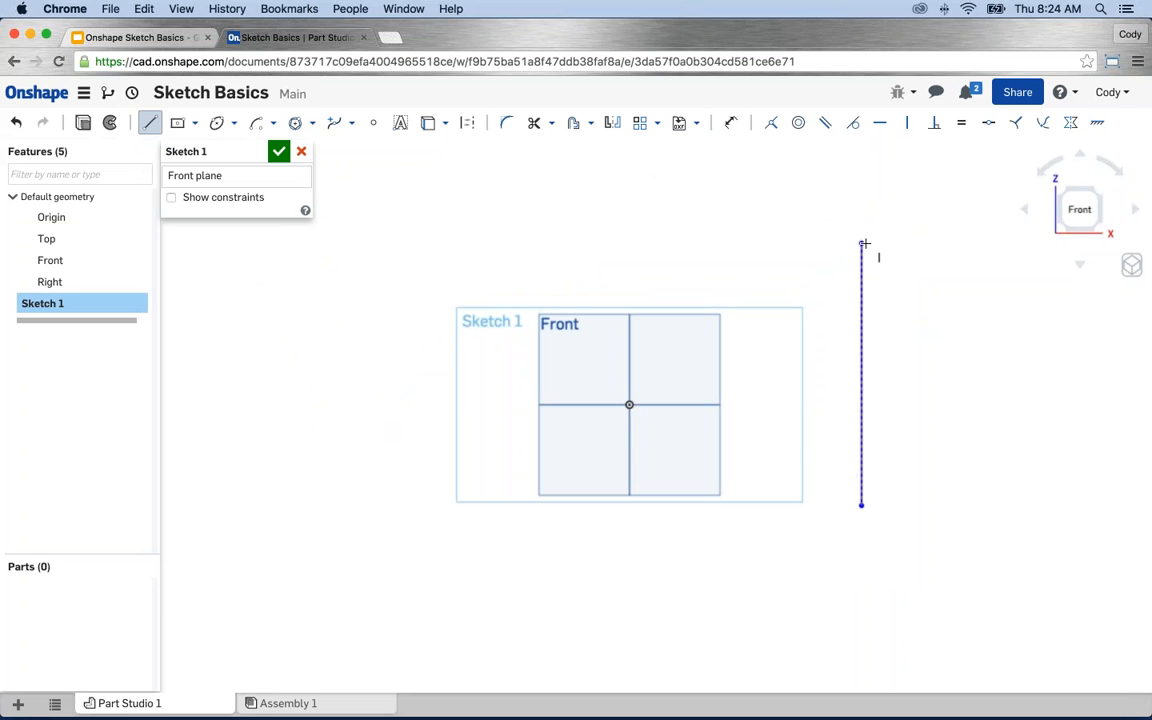
left_click(864, 244)
key("Escape")
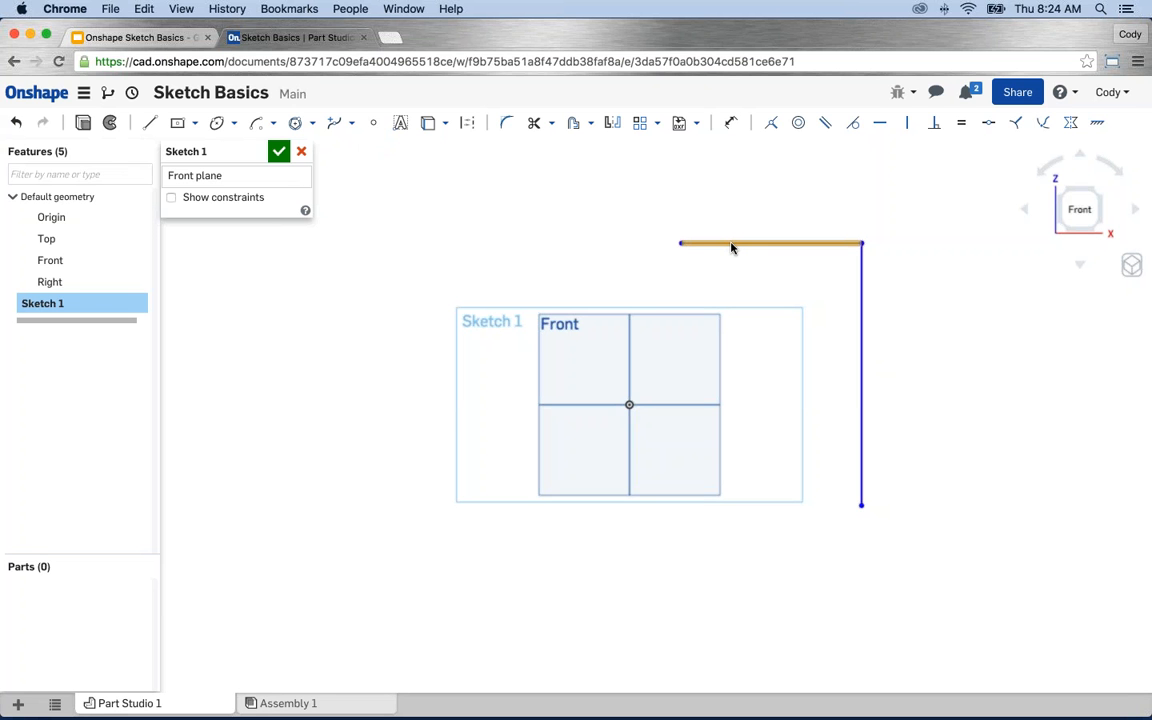
Place a sketch point near the horizontal line's free end and another at the vertical line's midpoint
left_click(372, 124)
left_click(721, 243)
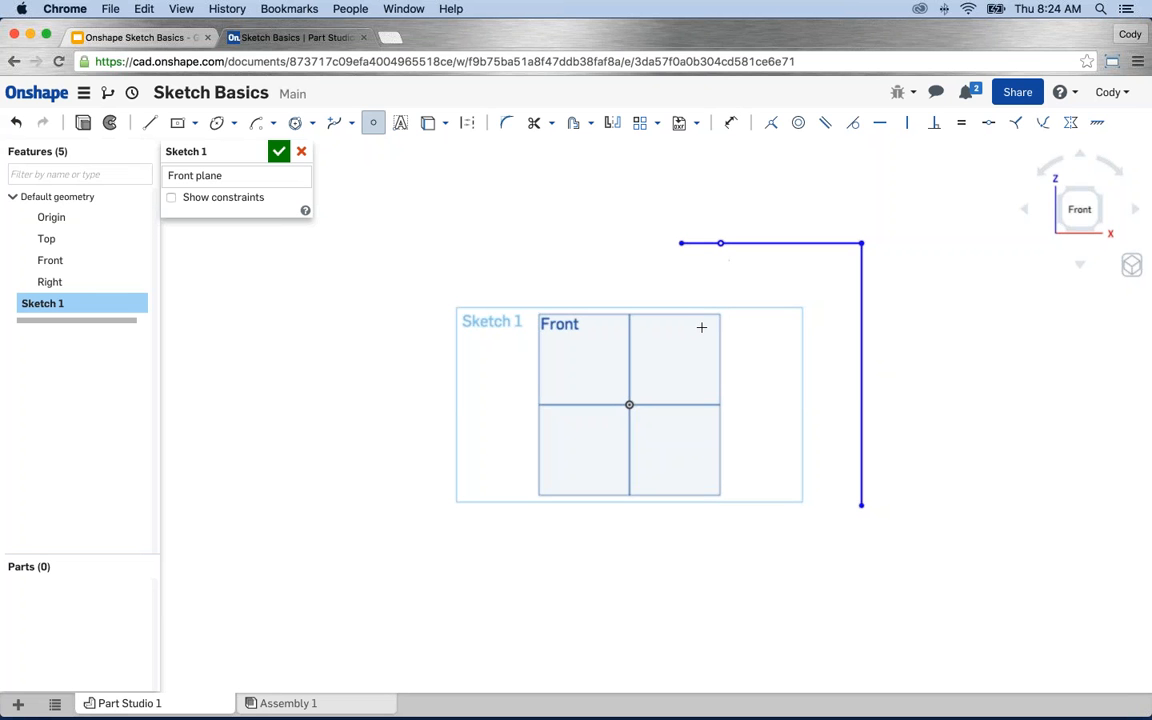
left_click(862, 375)
key("Escape")
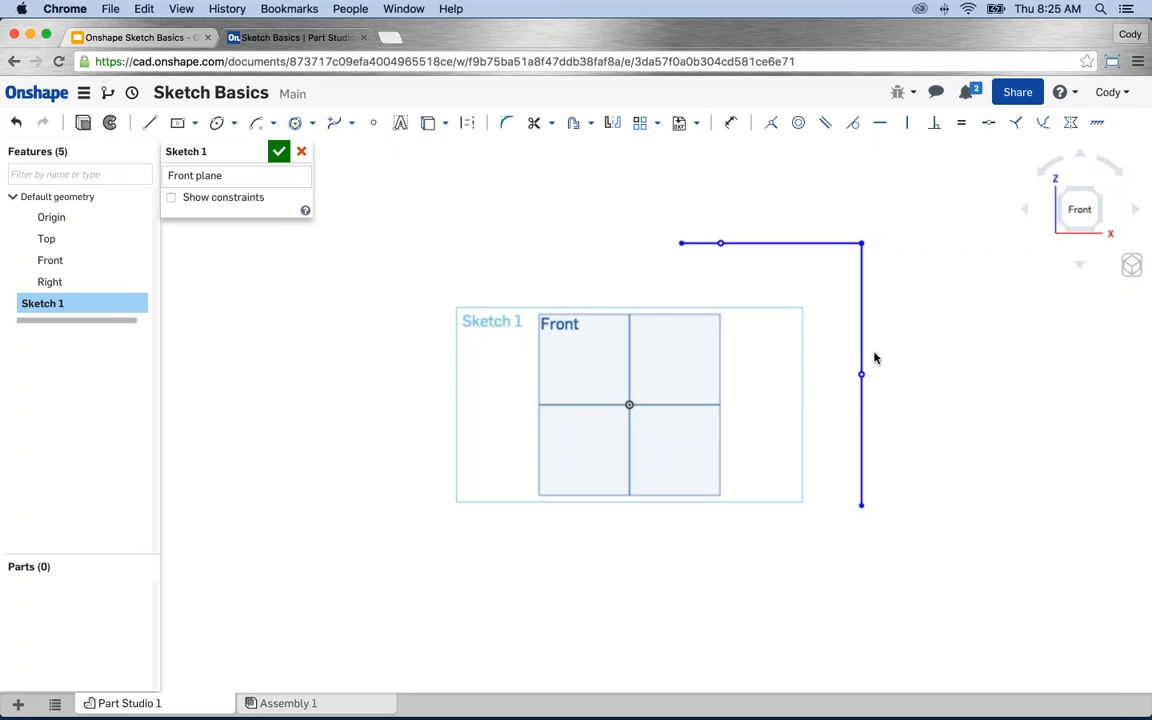
Move the two sketch points, snapping the vertical line's midpoint to the origin, and delete both lines with their points
left_click_drag(861, 378, 629, 404)
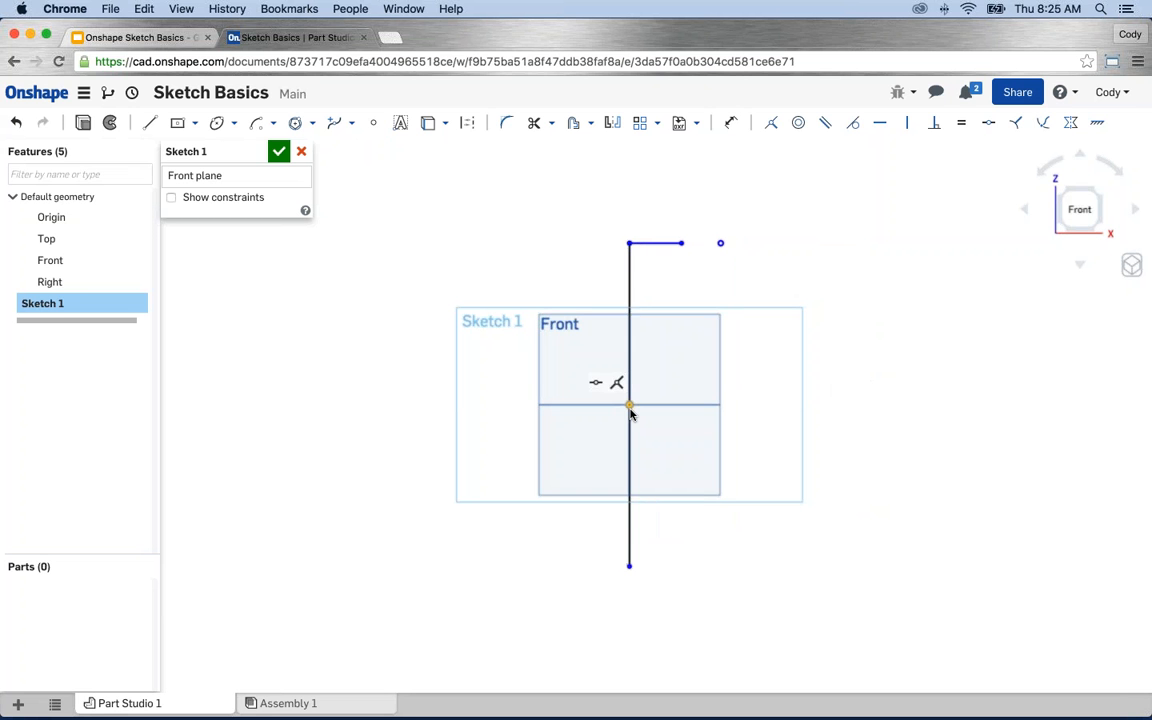
left_click_drag(717, 243, 659, 243)
mouse_move(717, 603)
left_mouse_down()
mouse_move(571, 370)
mouse_move(571, 199)
left_mouse_up()
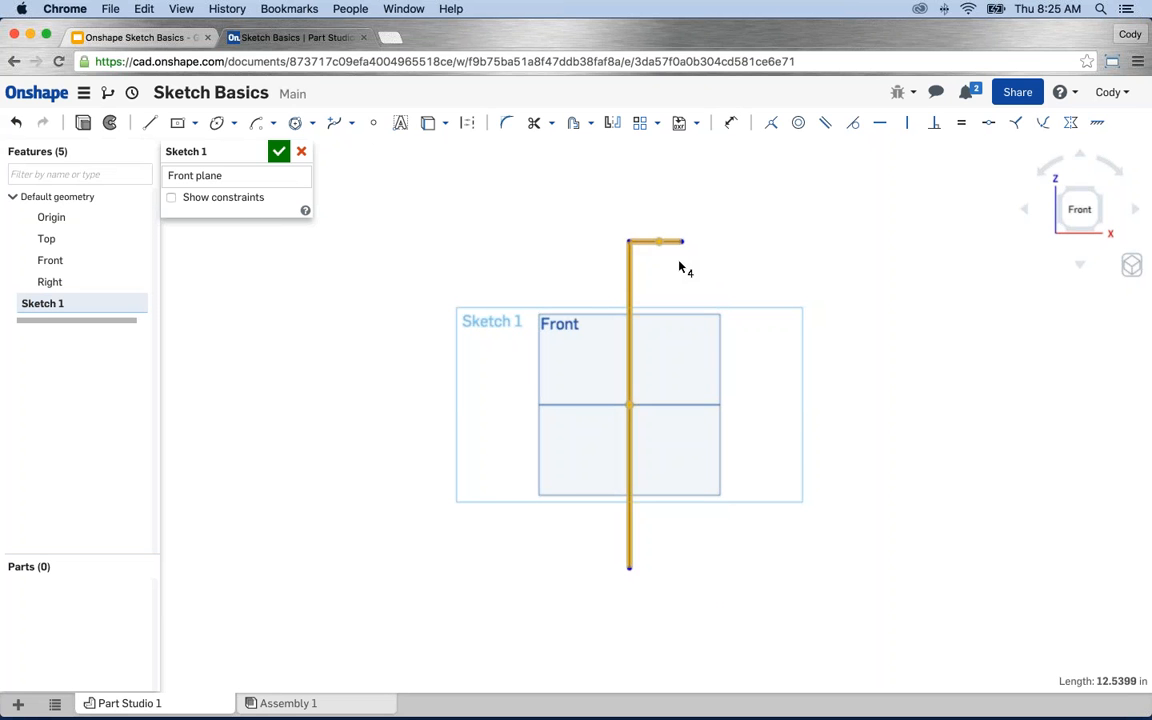
key("Delete")
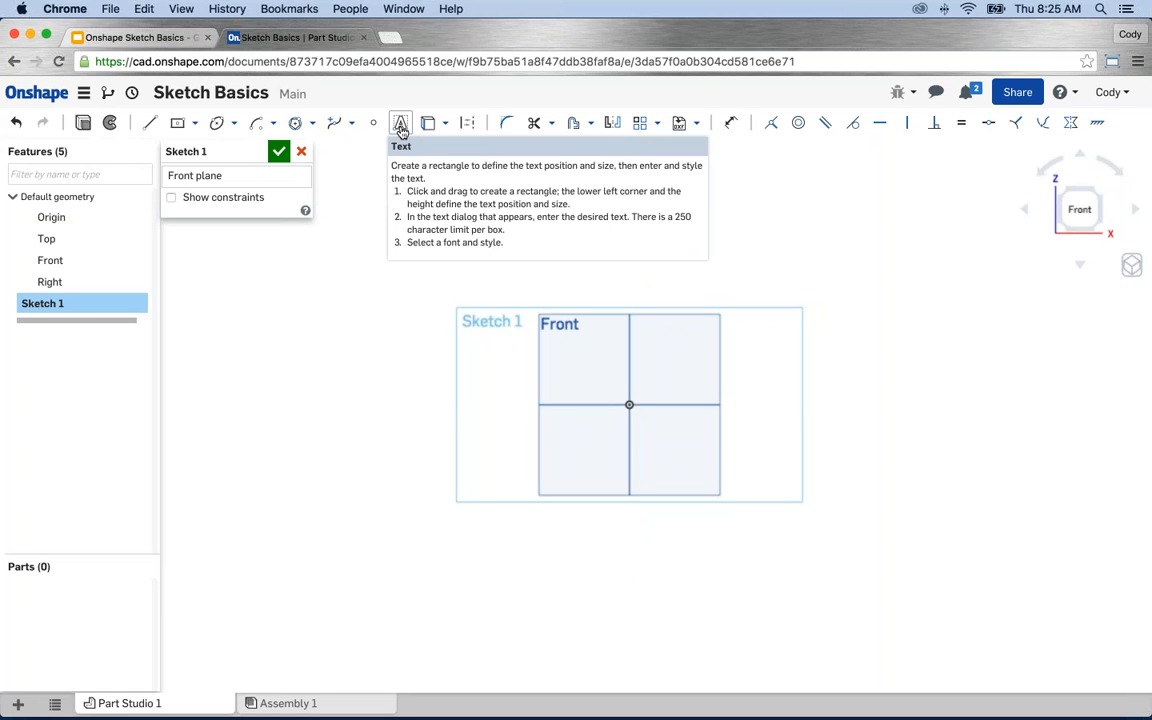
Add the sketch text "Onshape" in Open Sans, with its box starting at the origin and extending up and to the right
left_click(401, 124)
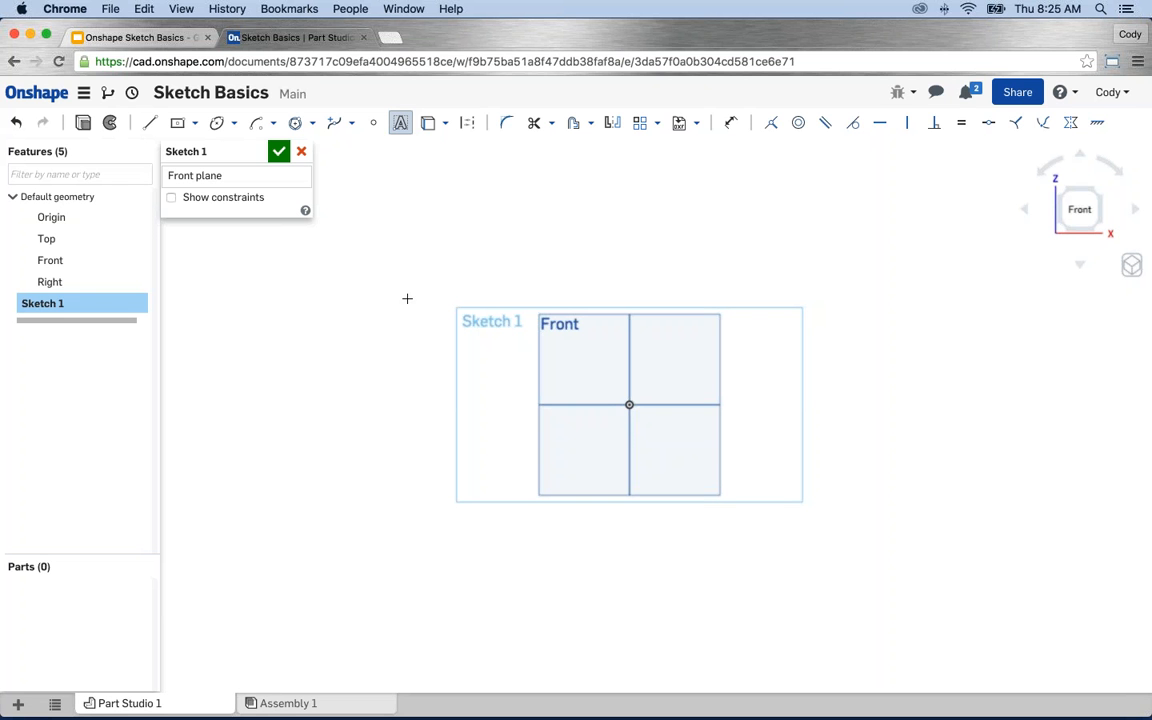
left_click(629, 404)
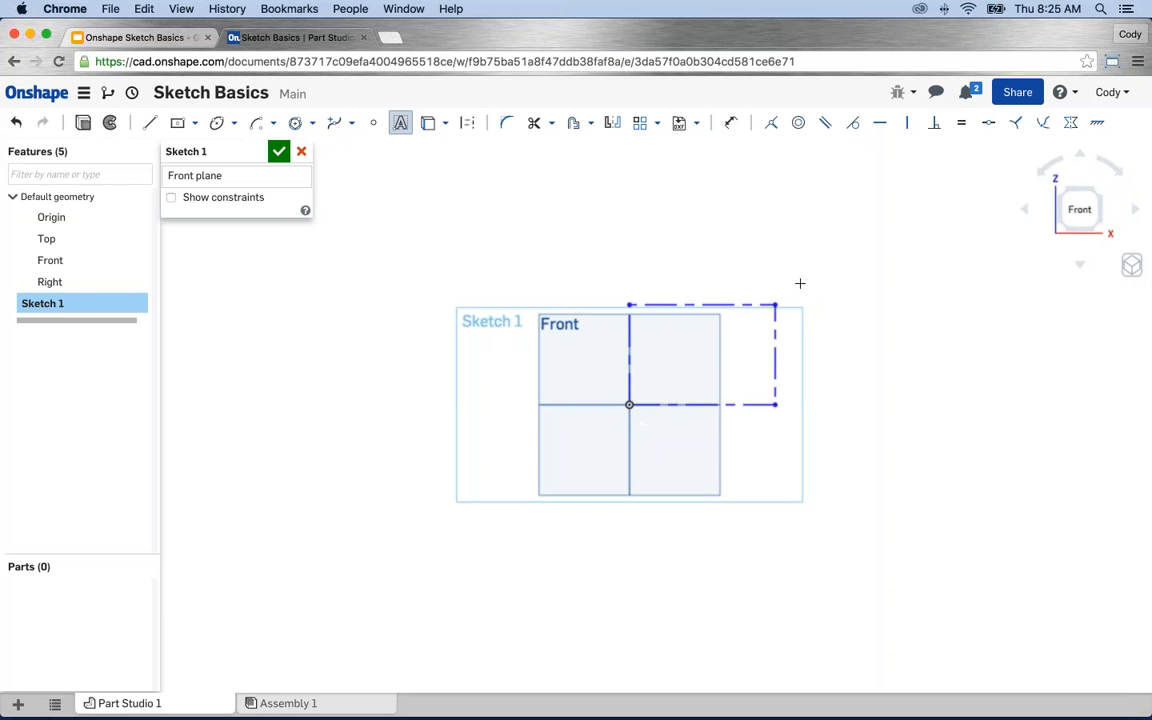
left_click(957, 175)
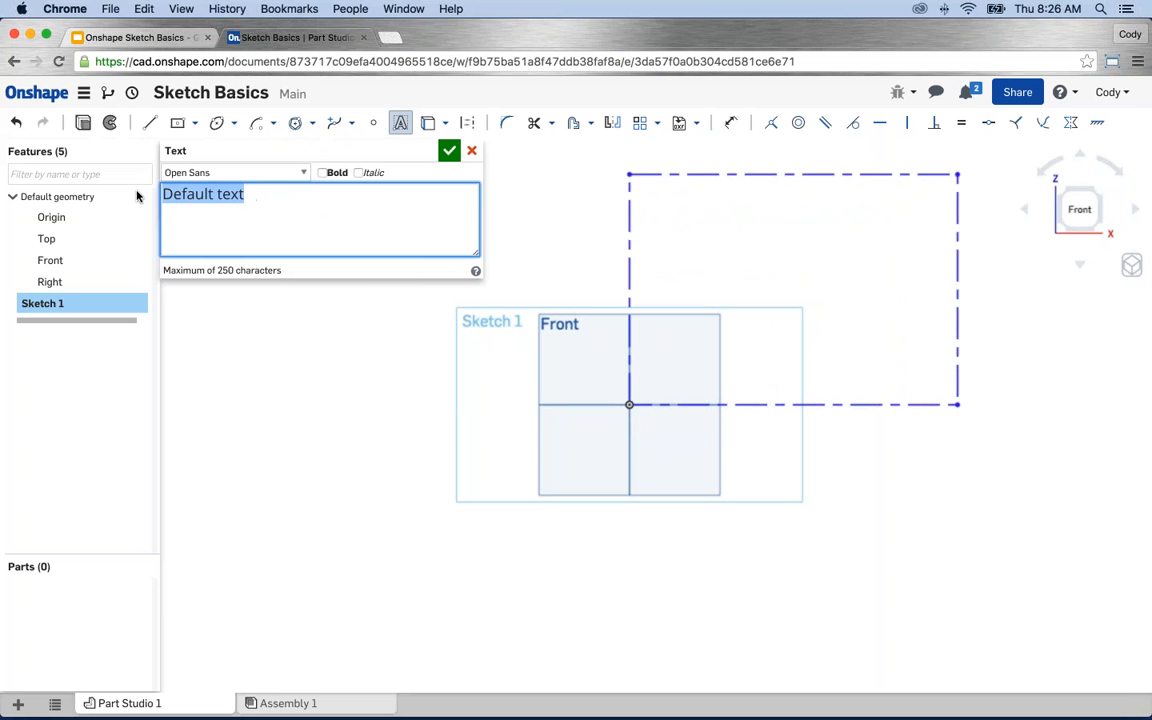
type("Onshape")
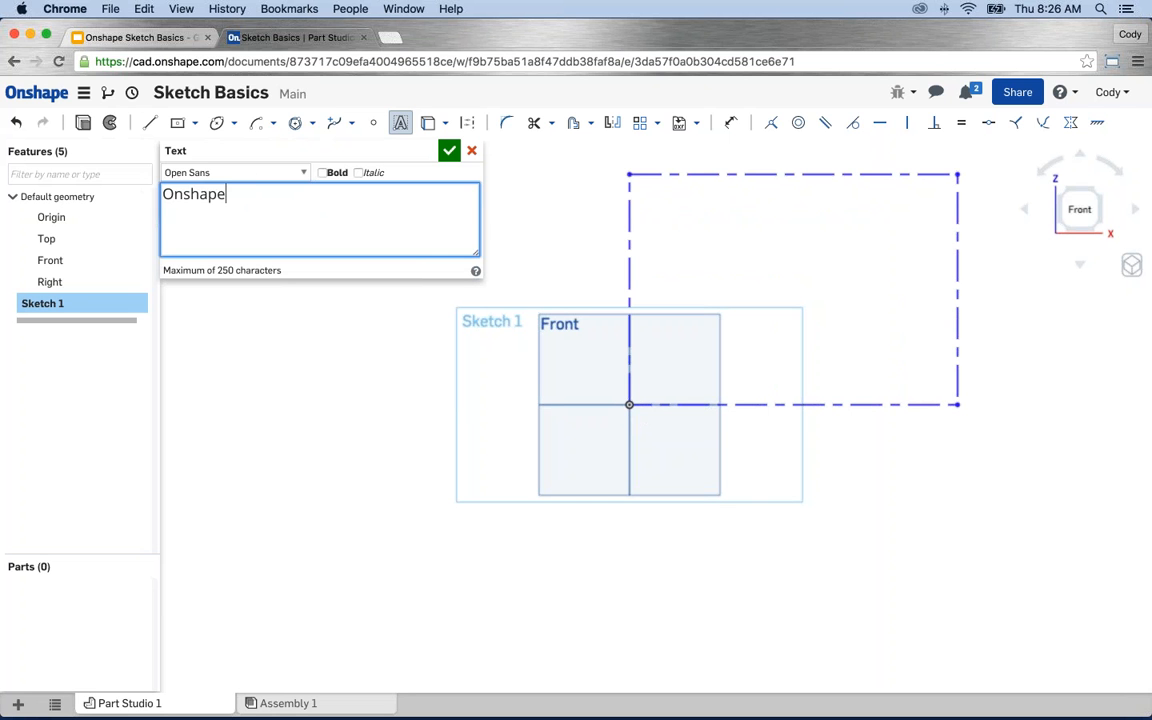
left_click(250, 176)
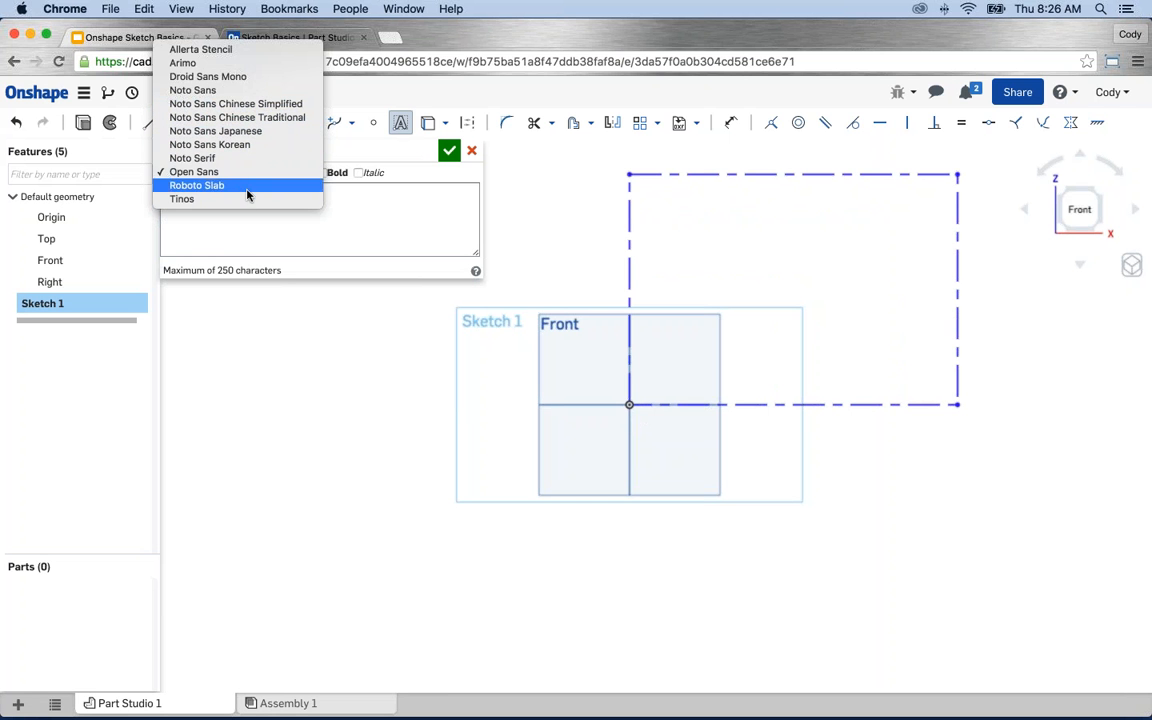
left_click(246, 241)
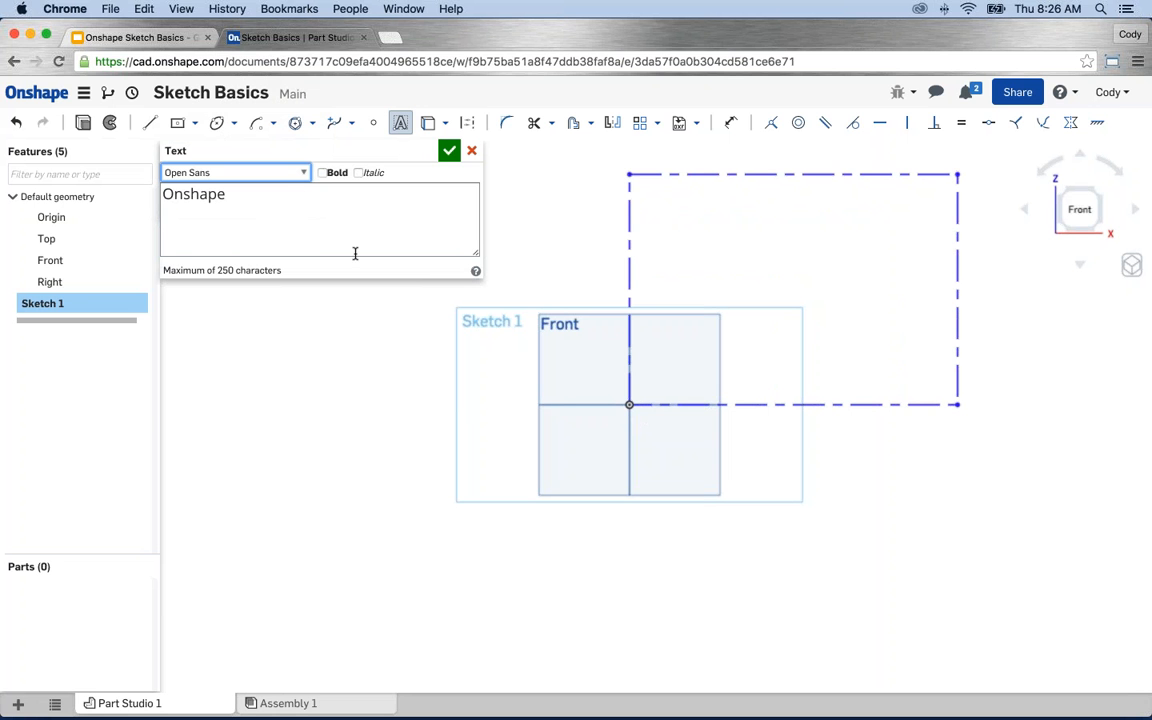
left_click(449, 153)
Shrink the text by its box's upper-right corner and delete the horizontal constraint from the box's lower edge
scroll(556, 322, "down", 2)
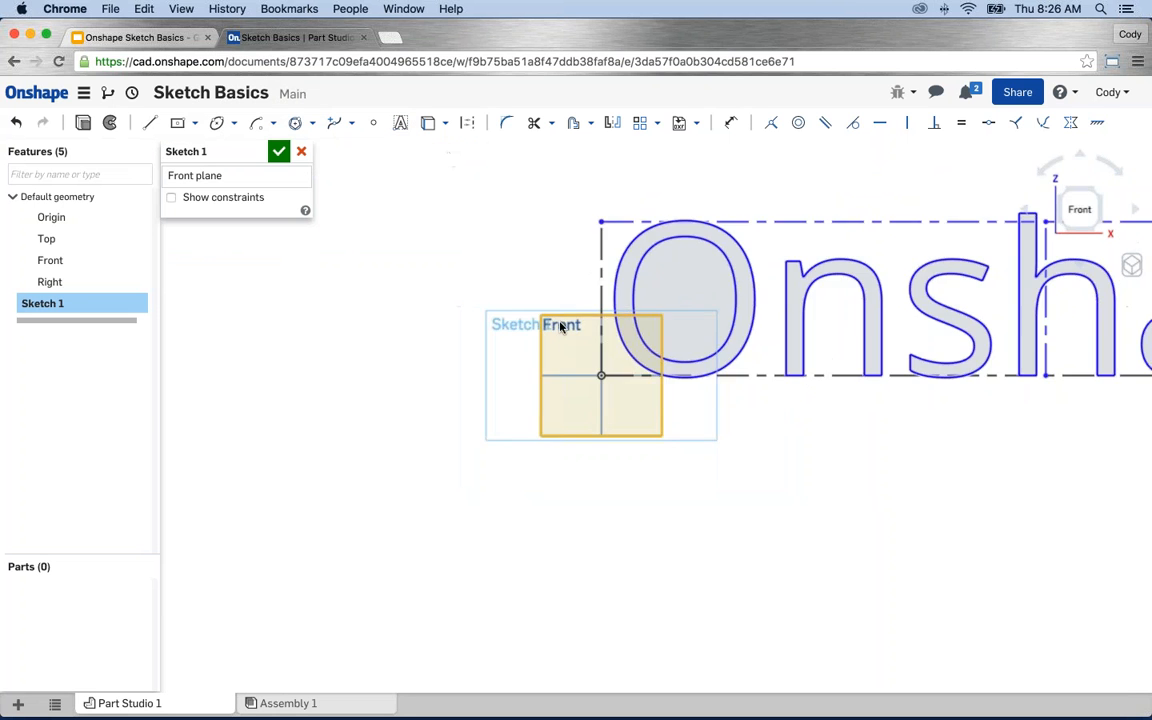
middle_click_drag(568, 324, 290, 365)
scroll(720, 468, "down", 1)
middle_click_drag(720, 468, 645, 465)
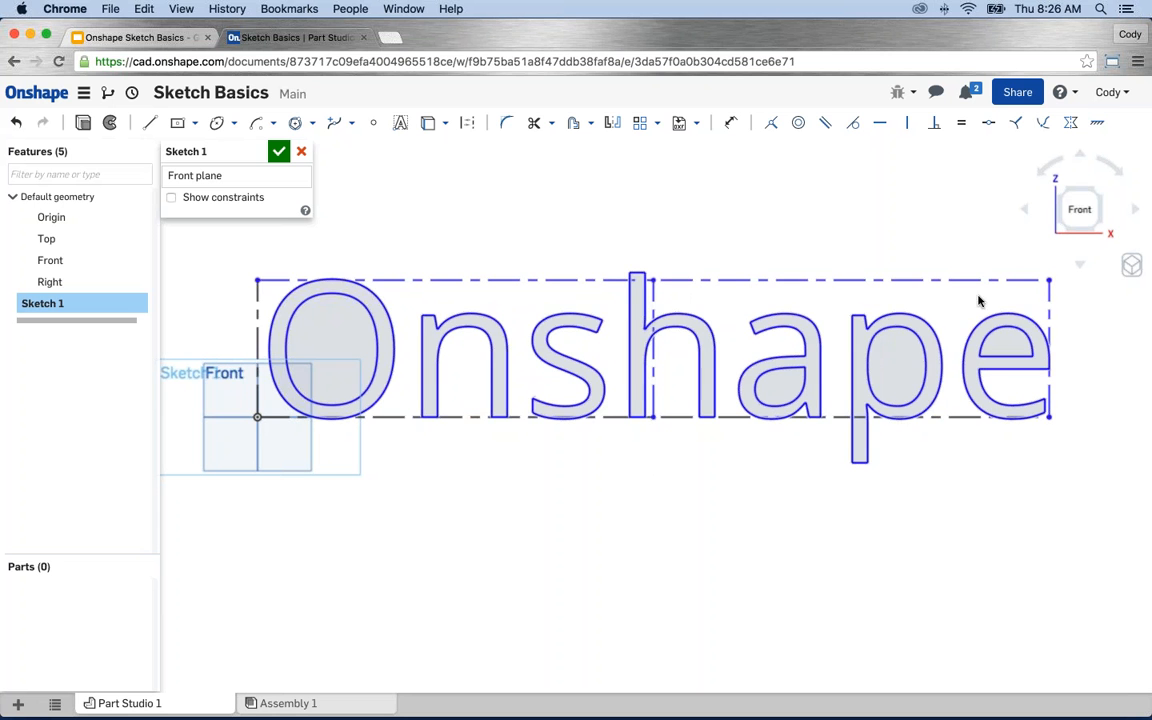
left_click_drag(1048, 280, 823, 319)
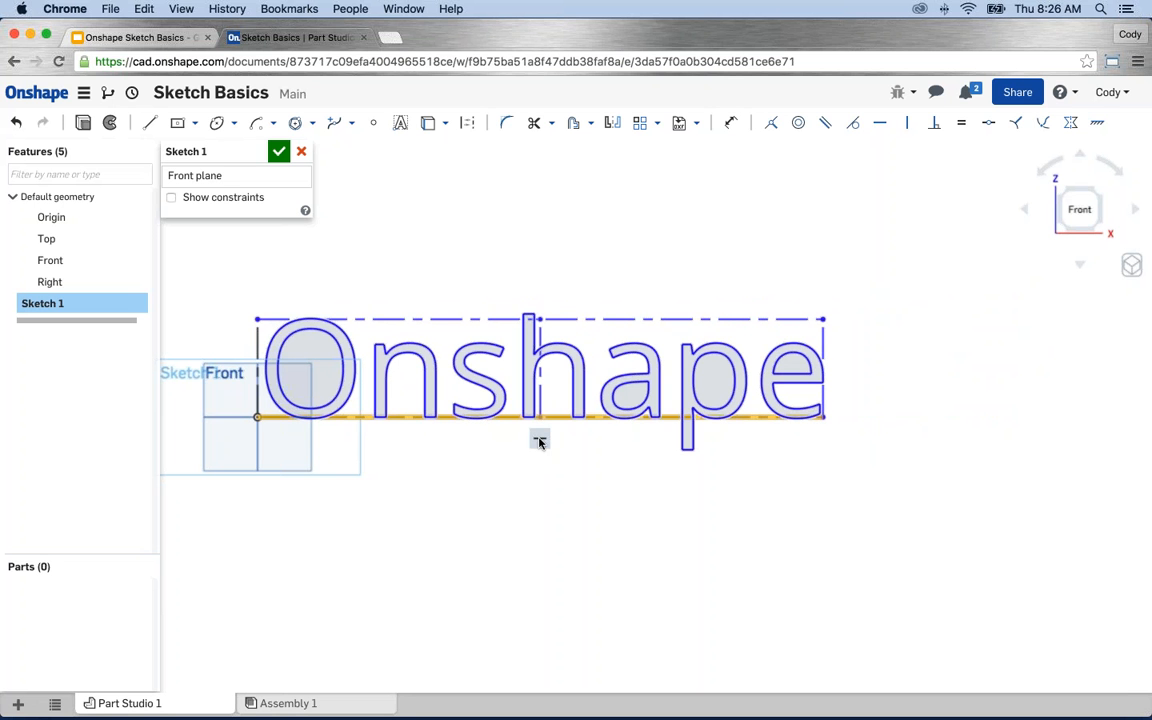
key("Delete")
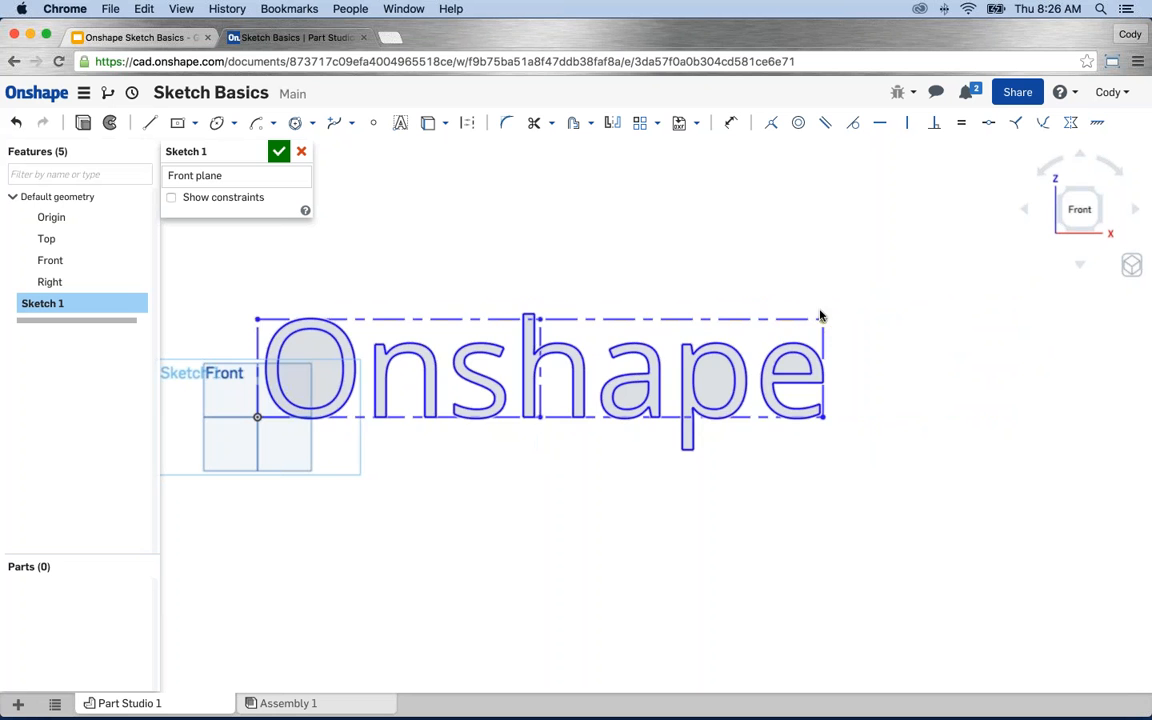
Try rotating the text about the origin by its box's upper-right corner, and undo the rotation
left_click_drag(821, 318, 513, 142)
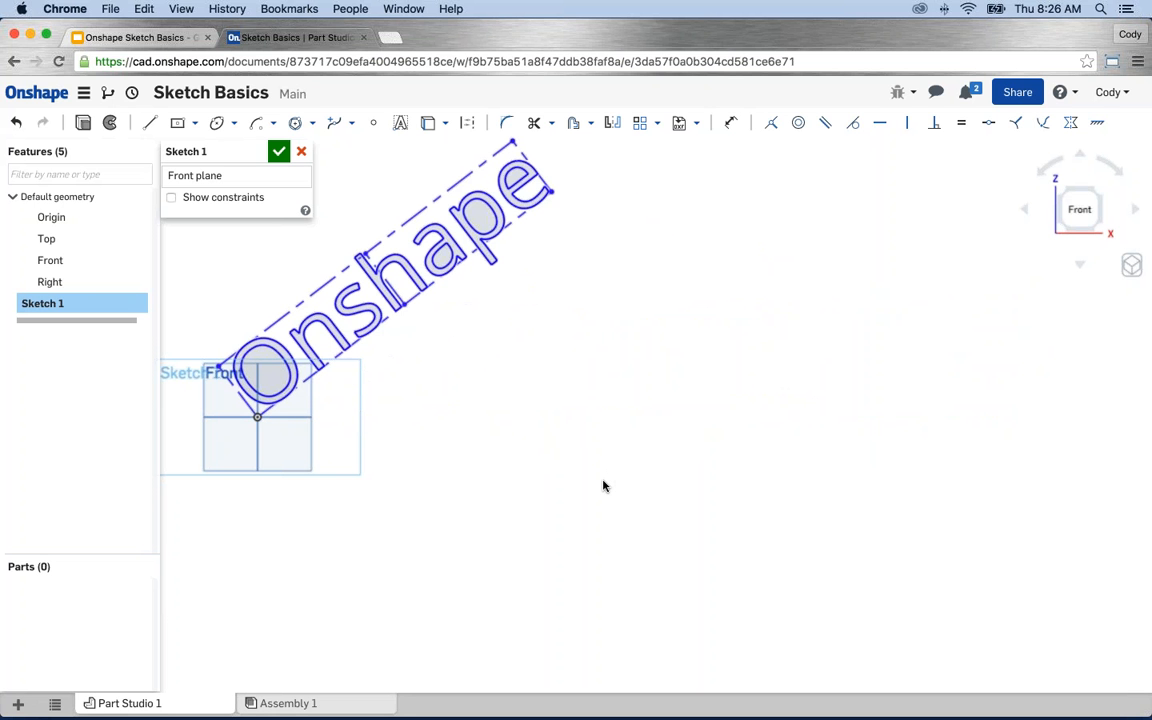
key("super+z")
Delete the "Onshape" text together with its bounding box from the sketch
middle_click_drag(576, 468, 630, 470)
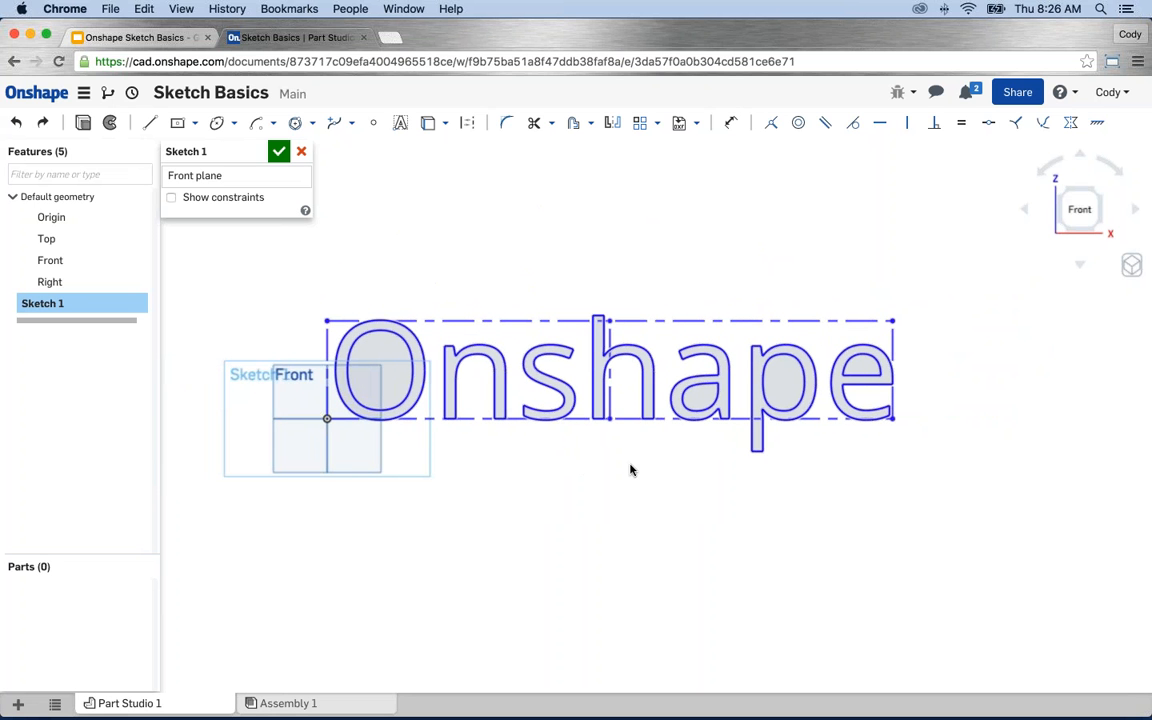
scroll(630, 517, "down", 1)
middle_click_drag(630, 517, 669, 522)
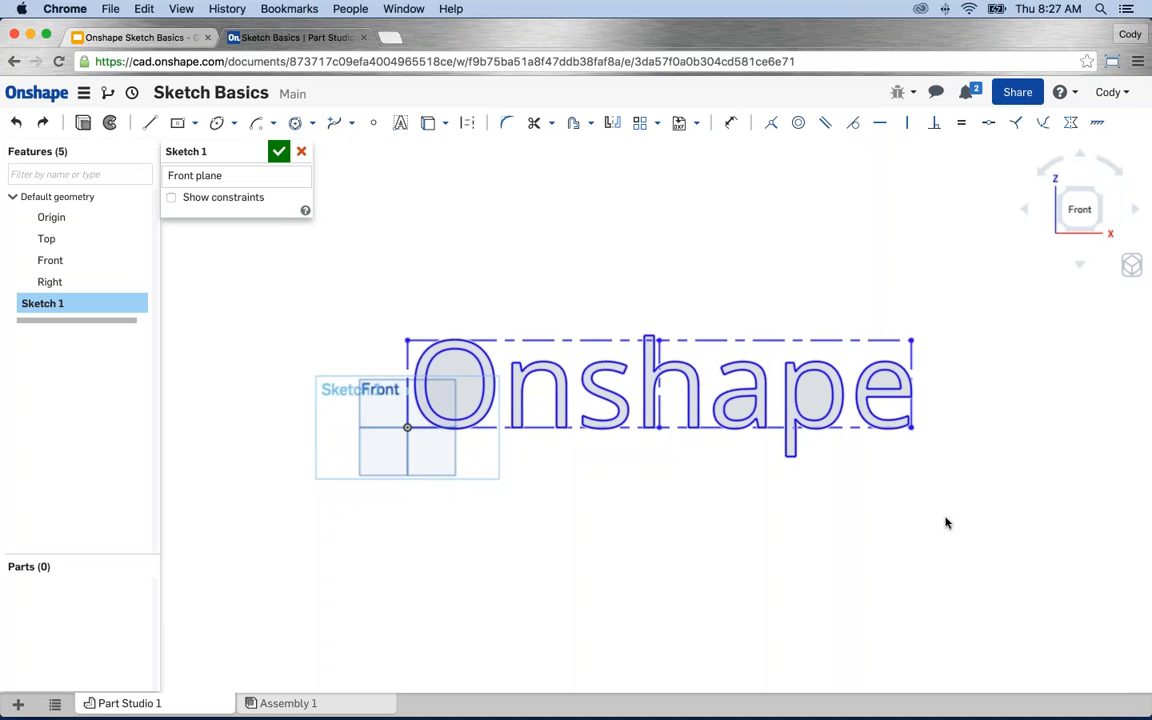
left_click_drag(975, 528, 350, 283)
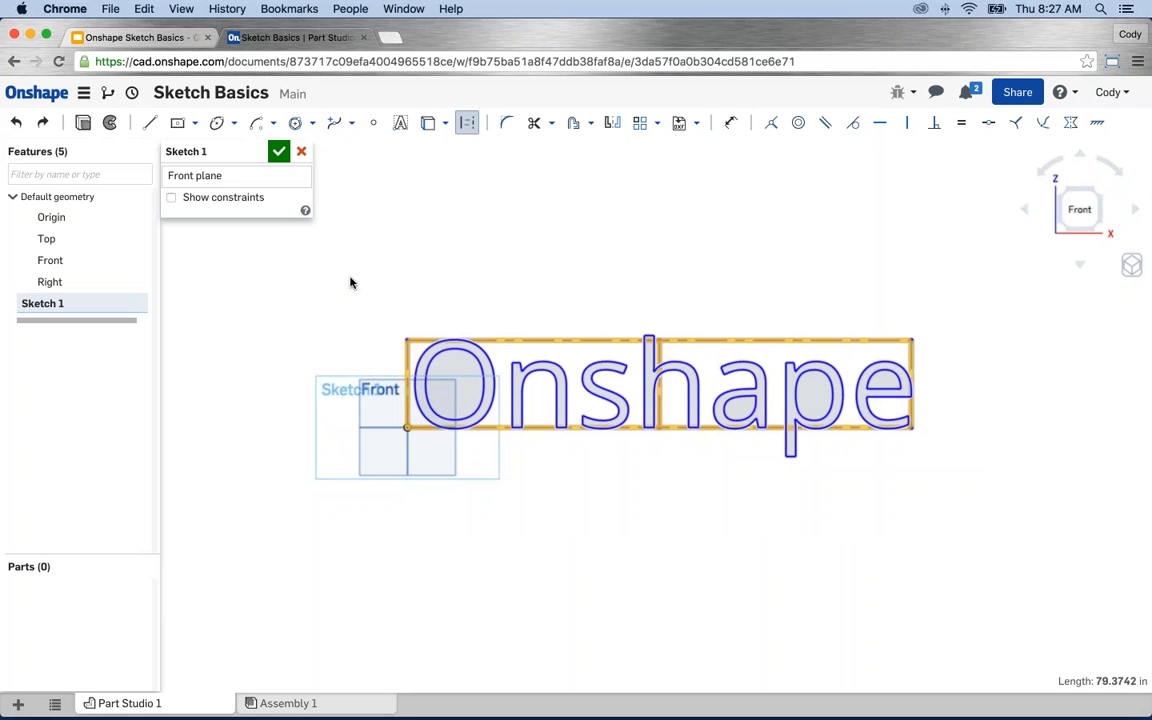
key("Delete")
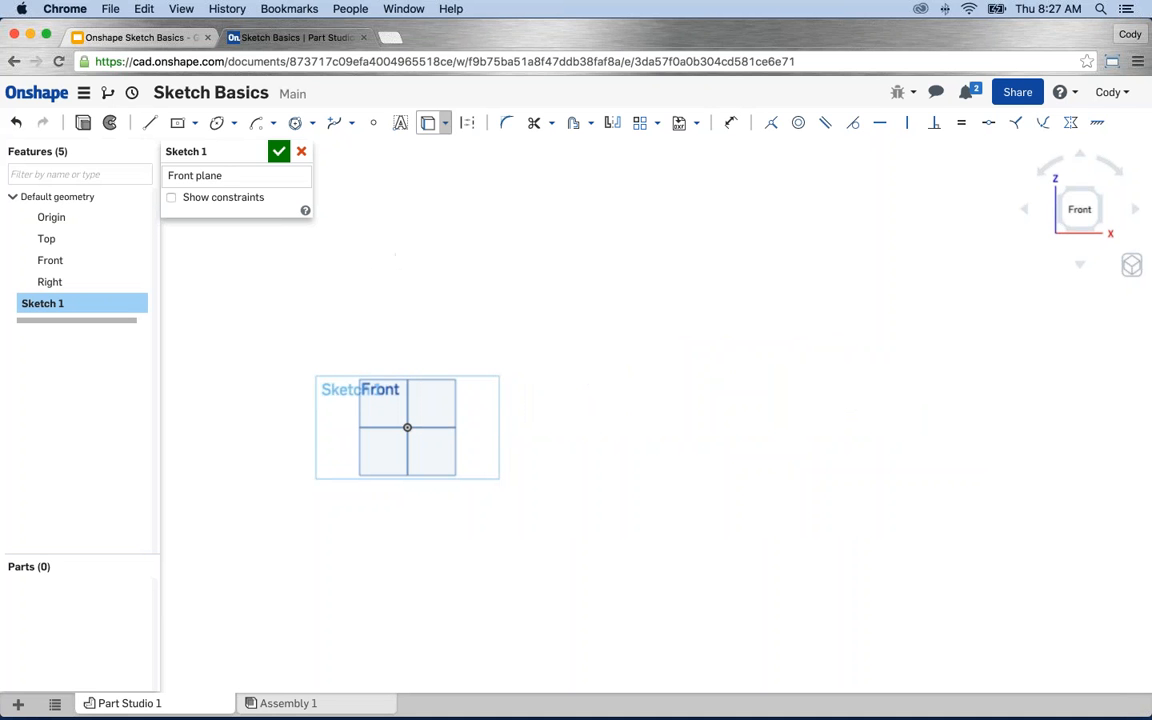
Draw a center-point rectangle centred on the origin, taller than wide and extending well beyond the Front plane's outline
left_click(446, 123)
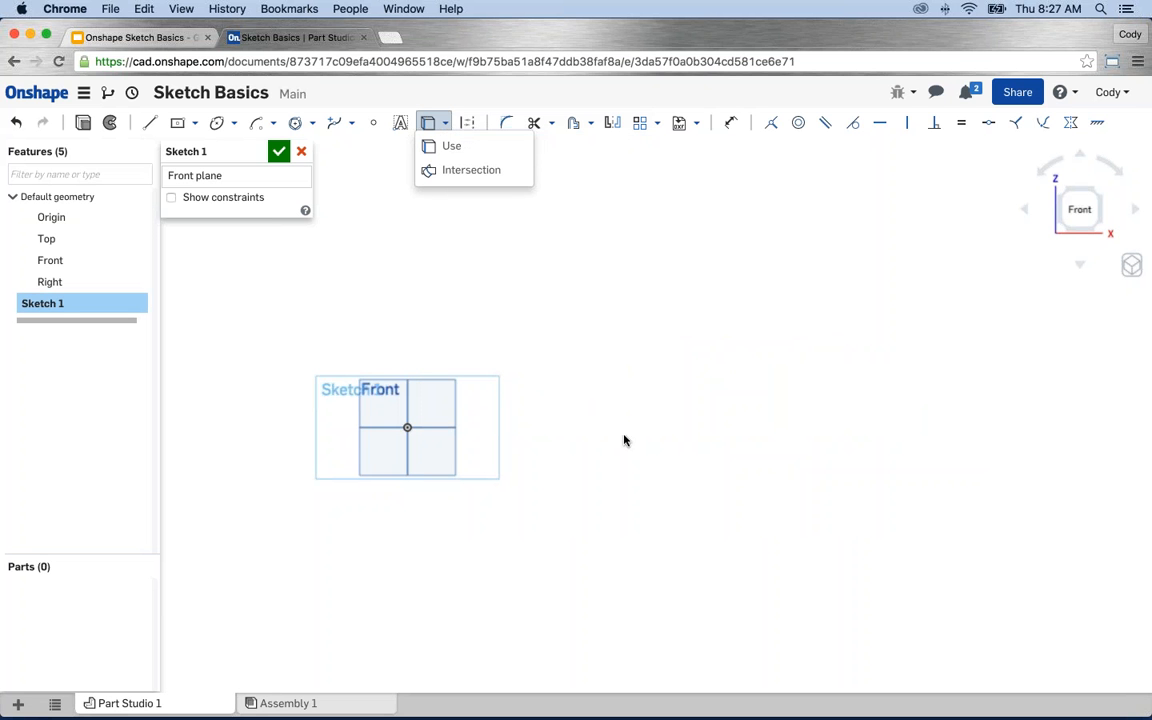
middle_click_drag(622, 440, 769, 423)
scroll(532, 403, "up", 1)
scroll(533, 404, "up", 2)
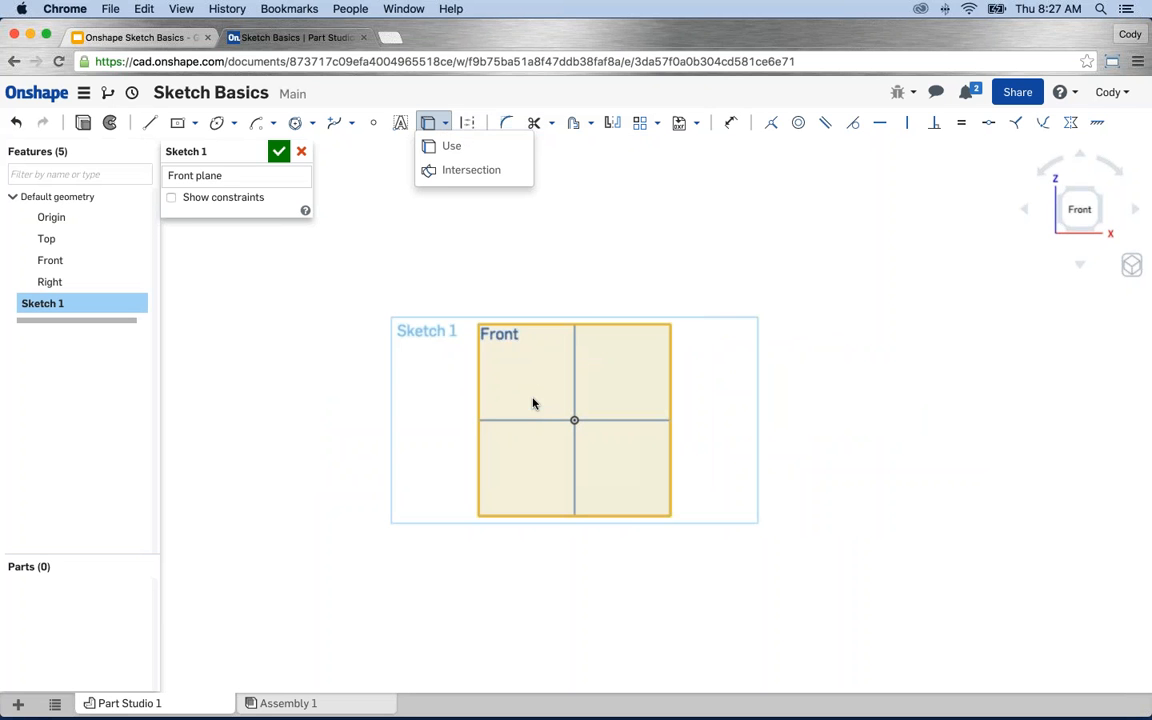
scroll(548, 410, "up", 1)
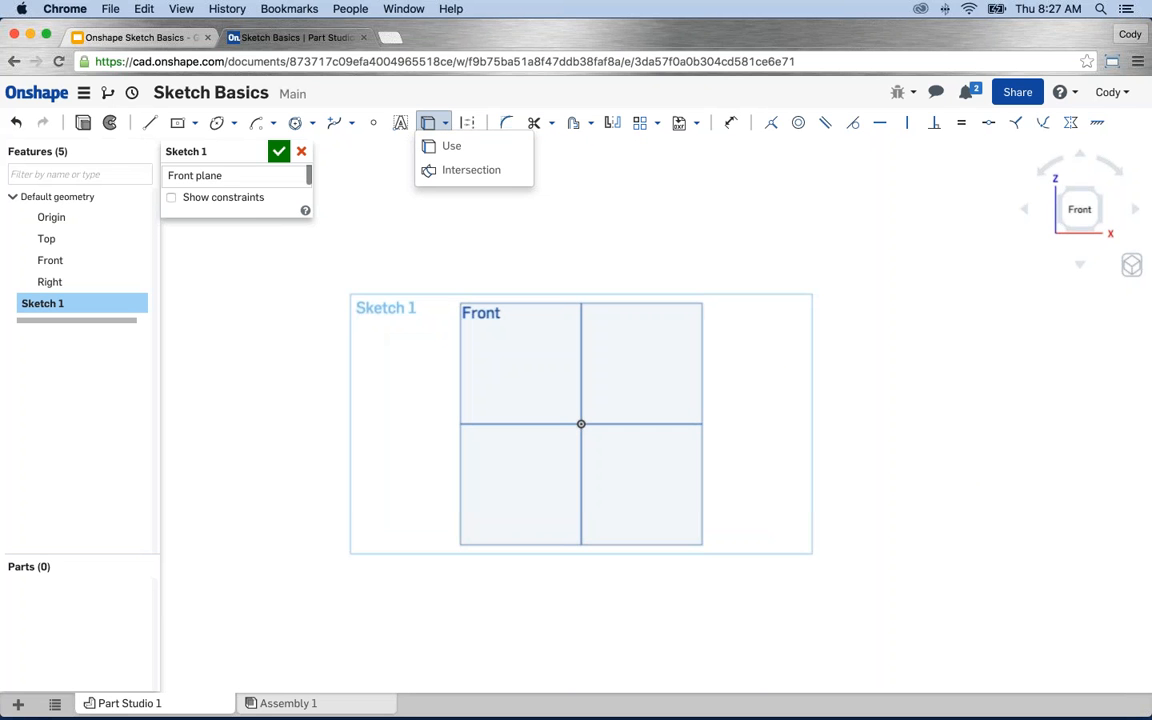
left_click(177, 122)
left_click(581, 424)
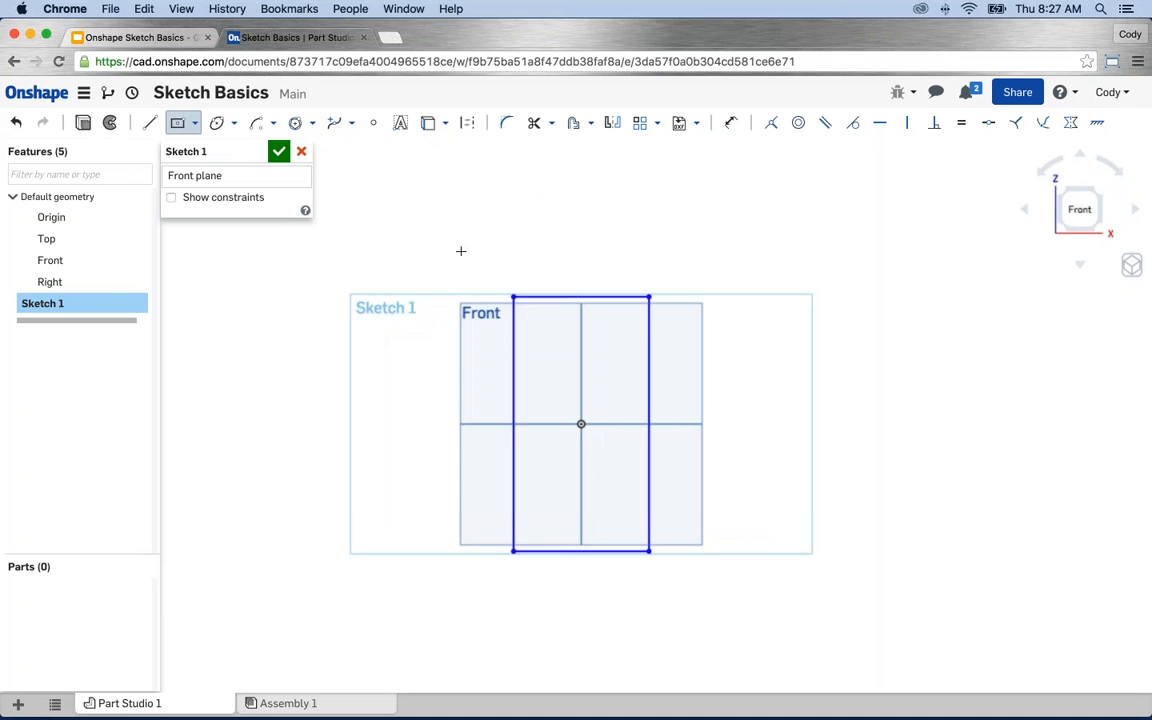
left_click(371, 183)
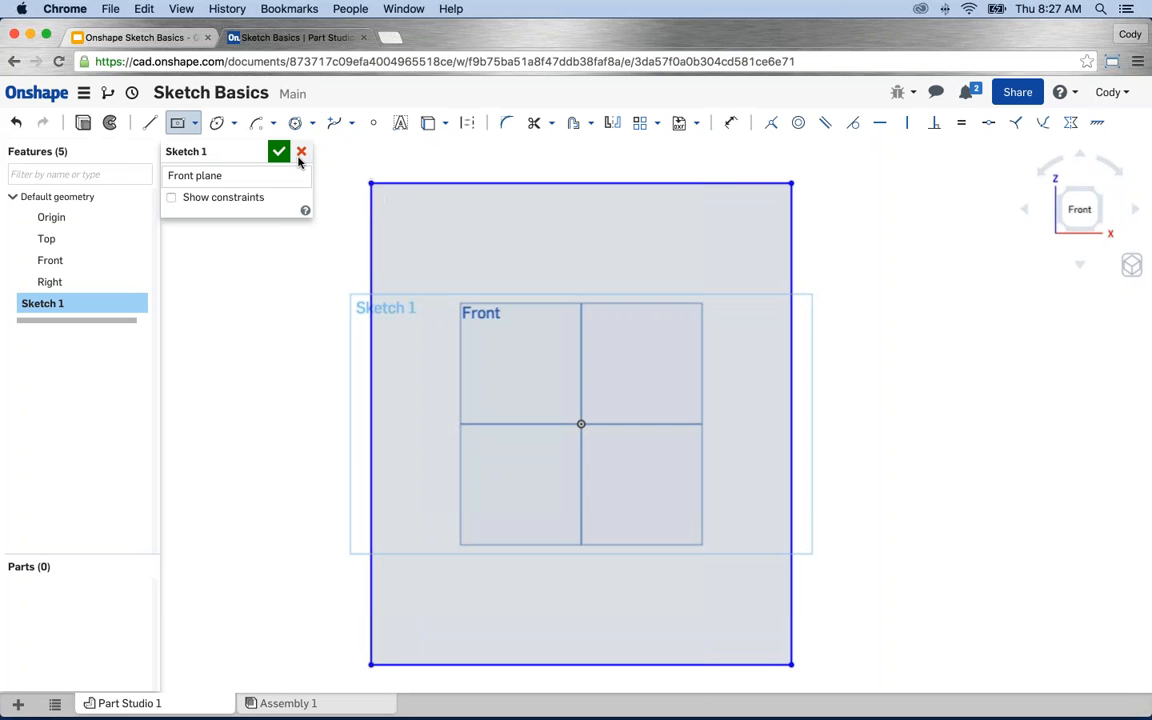
Draw a center-point circle about 1.05 in in diameter, centred on the origin inside the rectangle
left_click(233, 122)
left_click(262, 147)
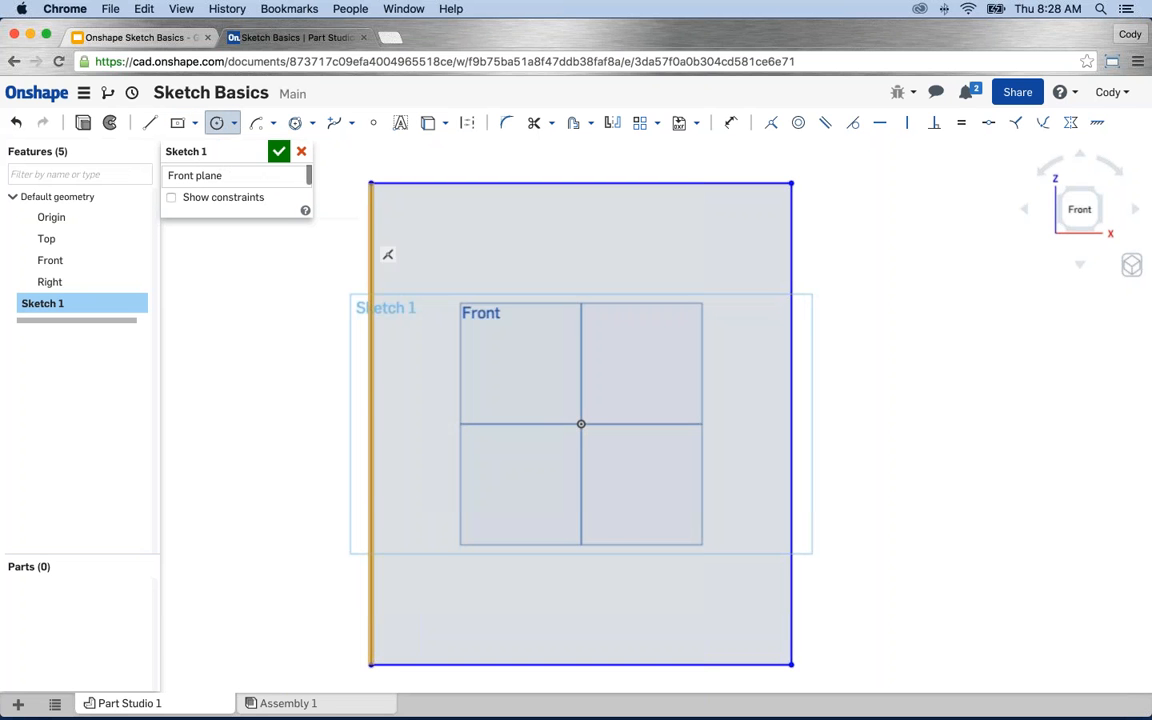
left_click(581, 424)
left_click(583, 446)
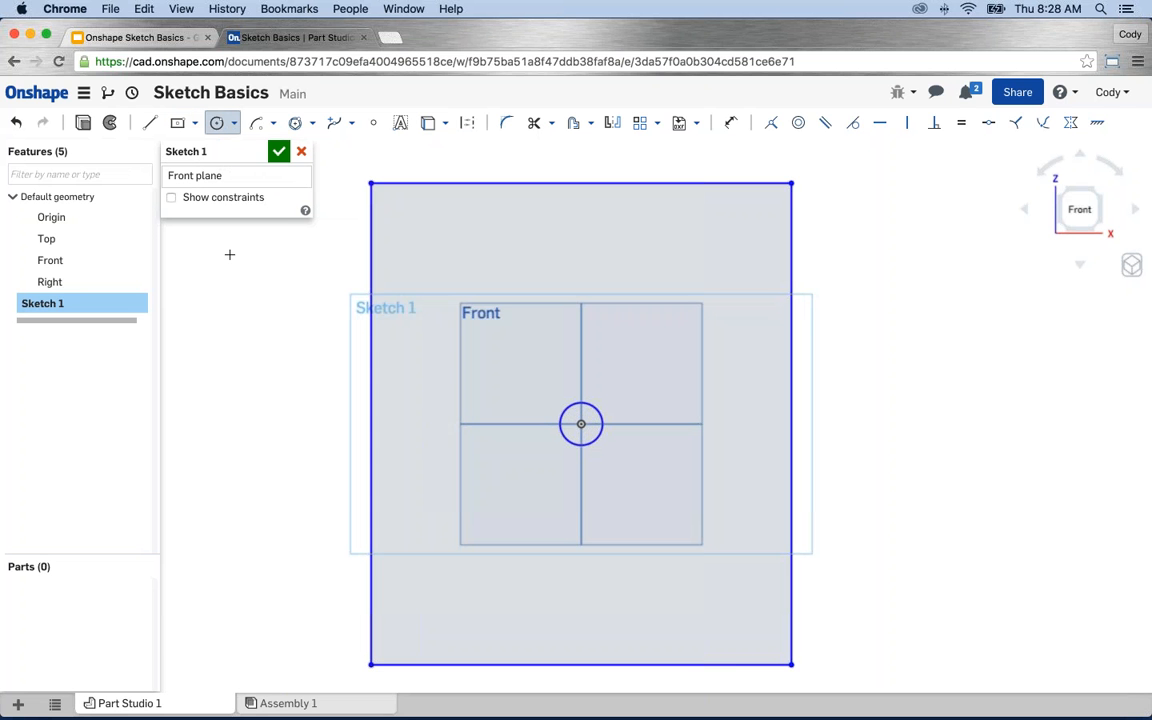
Extrude the rectangle with its circular hole as a new solid, blind, 1 in deep
left_click(84, 124)
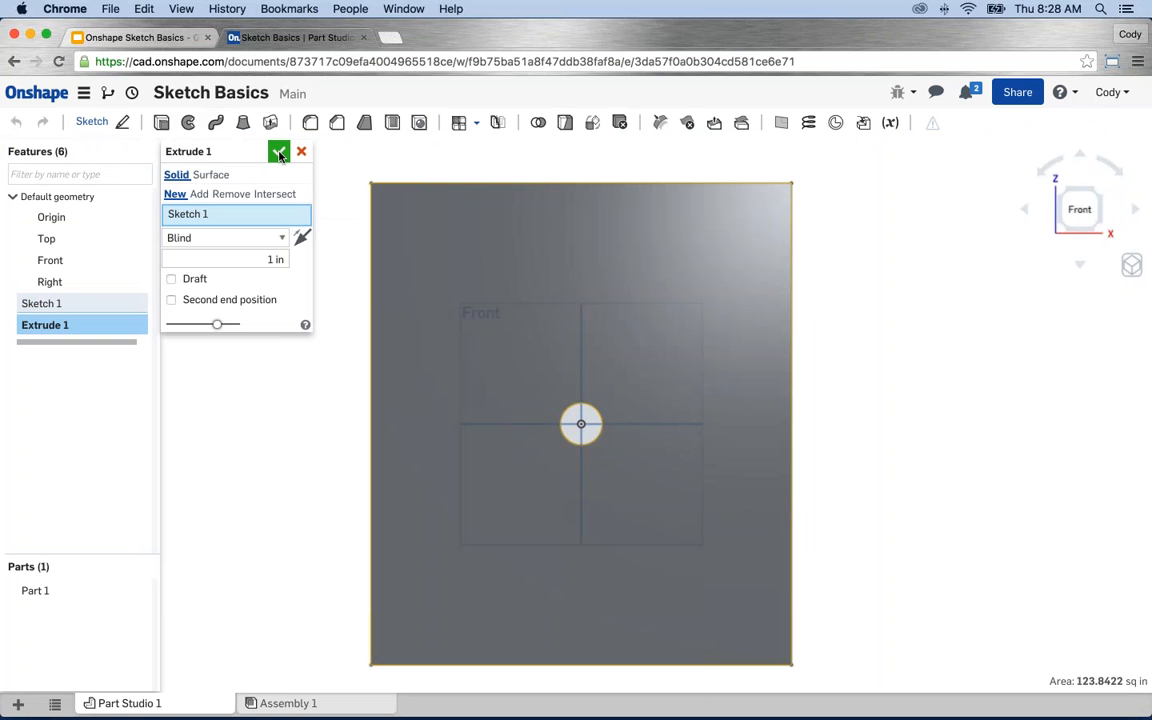
left_click(279, 153)
right_click_drag(319, 293, 267, 324)
right_click_drag(336, 316, 358, 326)
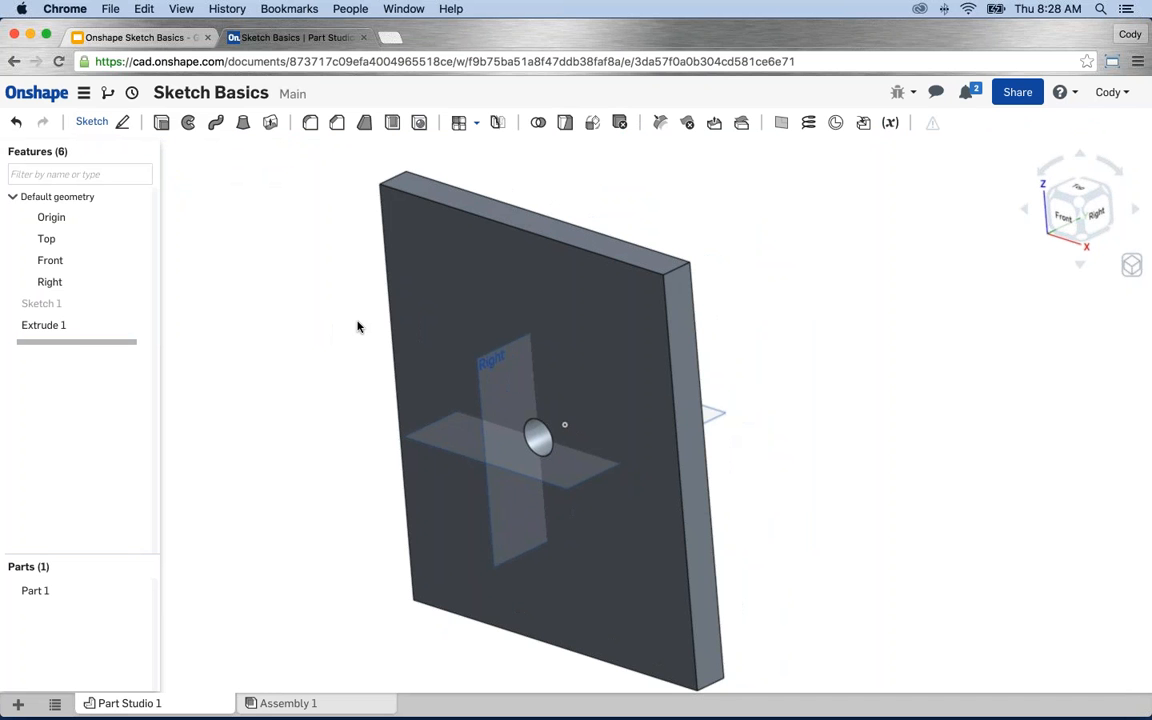
Start a new sketch on the plate's large front face and view it normal to the sketch plane
left_click(56, 239)
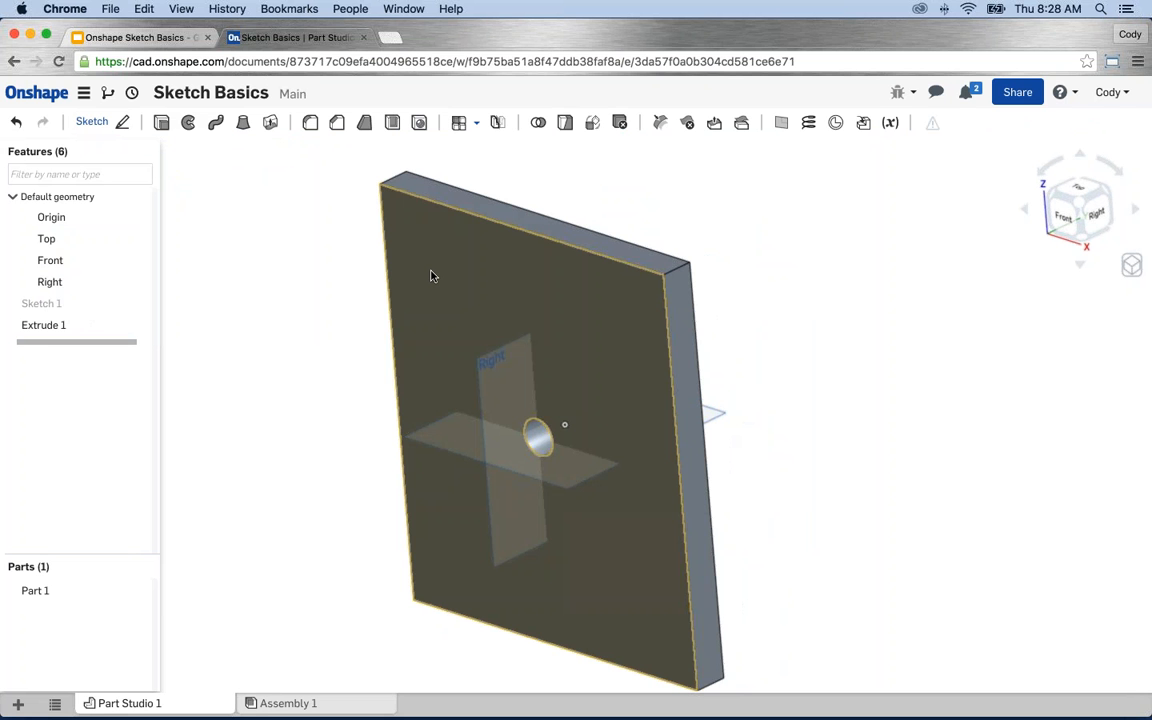
left_click(432, 276)
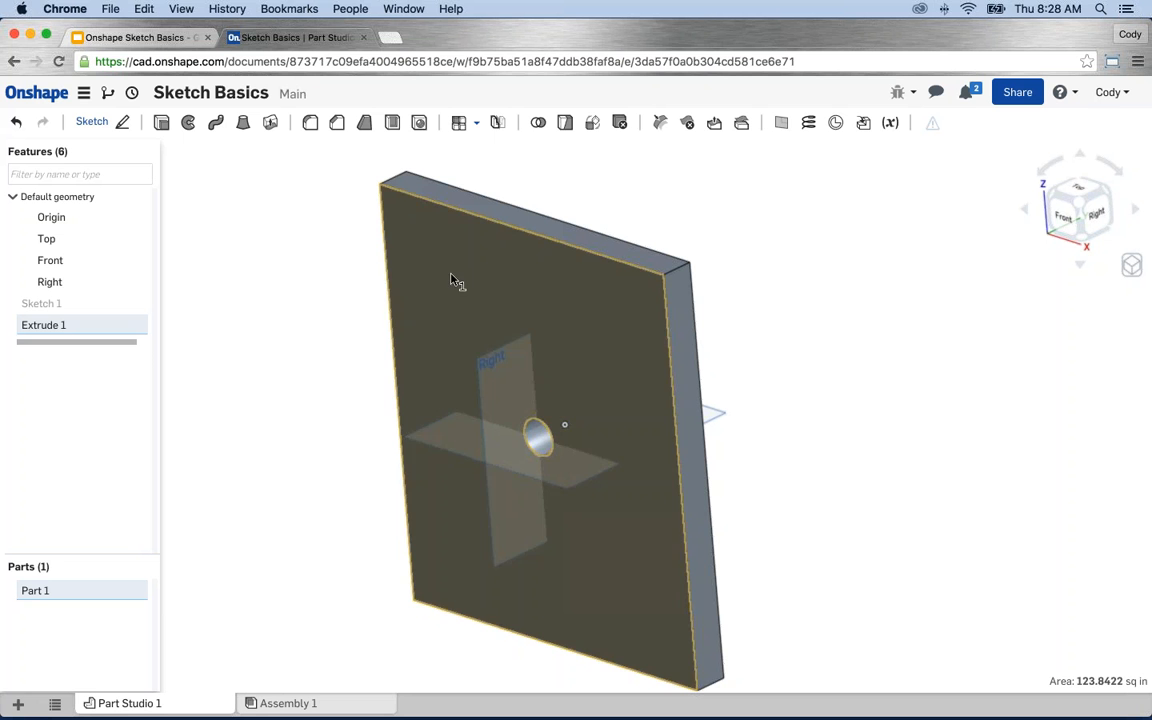
left_click(104, 128)
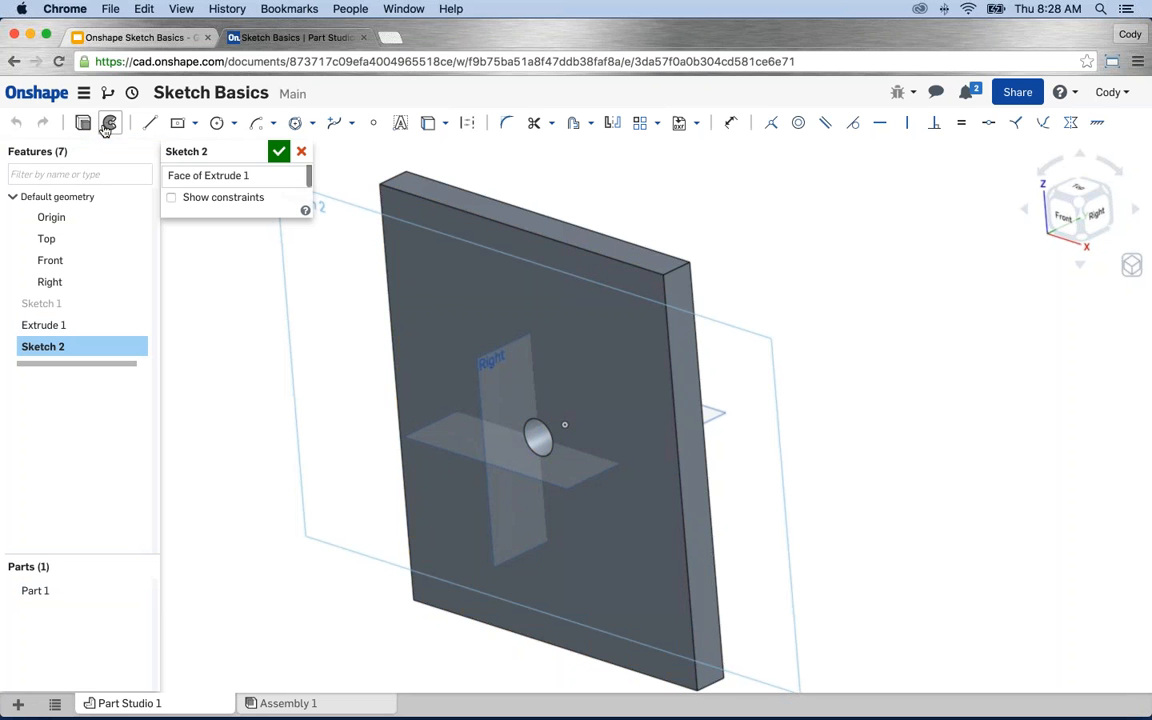
right_click(228, 280)
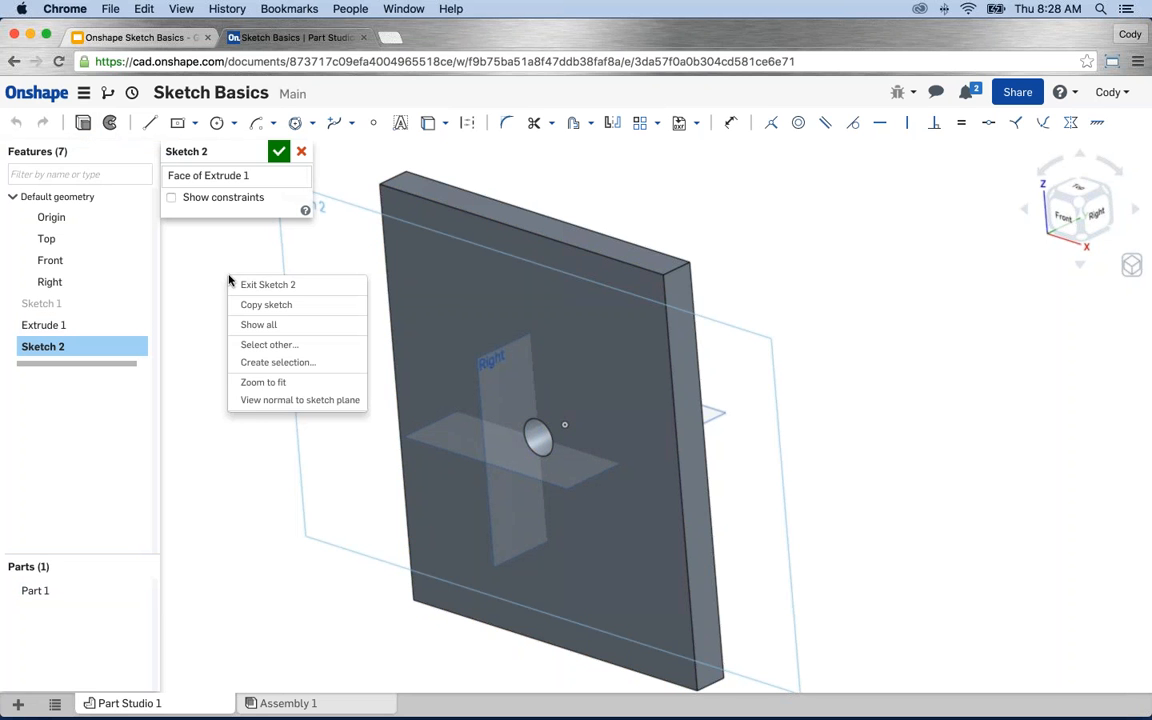
left_click(252, 406)
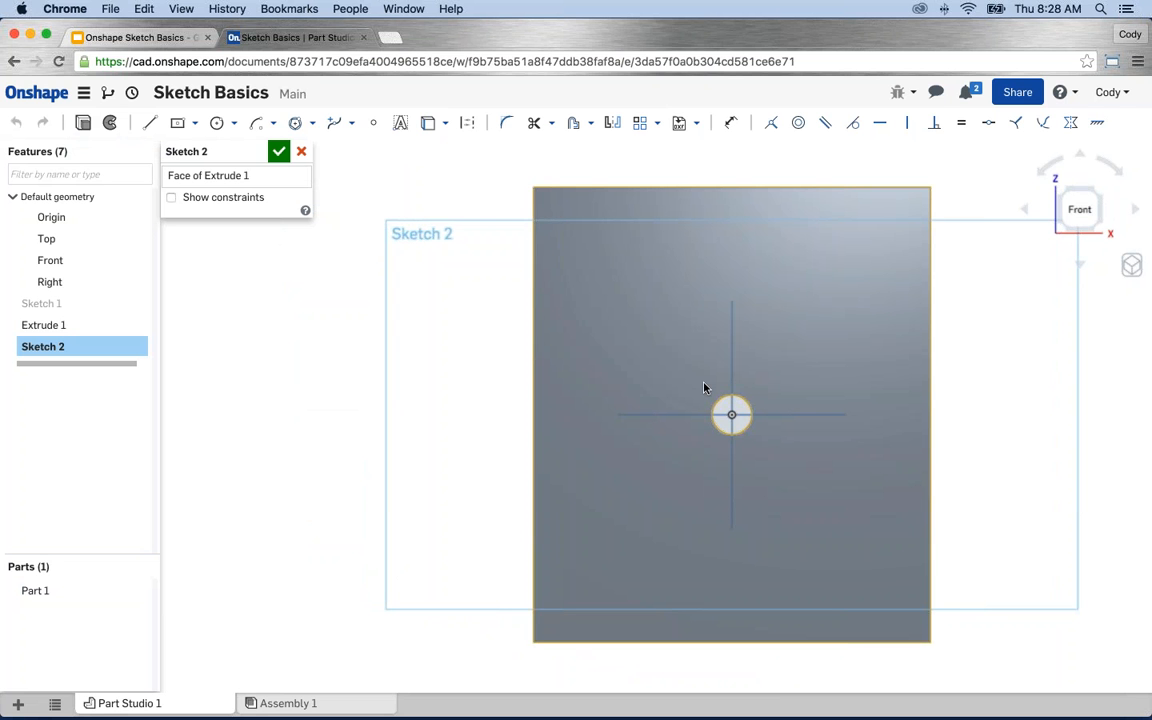
Draw a circle about 1.57 in in diameter around the hole, centred on the origin, and delete it
left_click(733, 411)
left_click(217, 122)
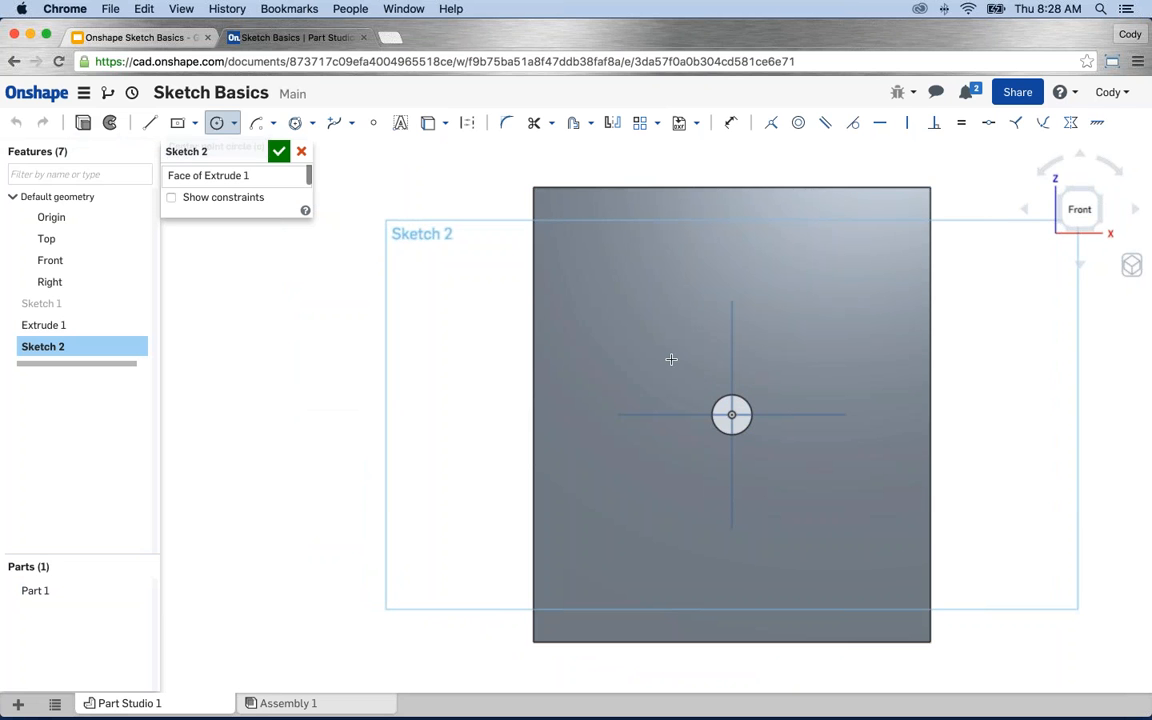
left_click_drag(732, 414, 726, 444)
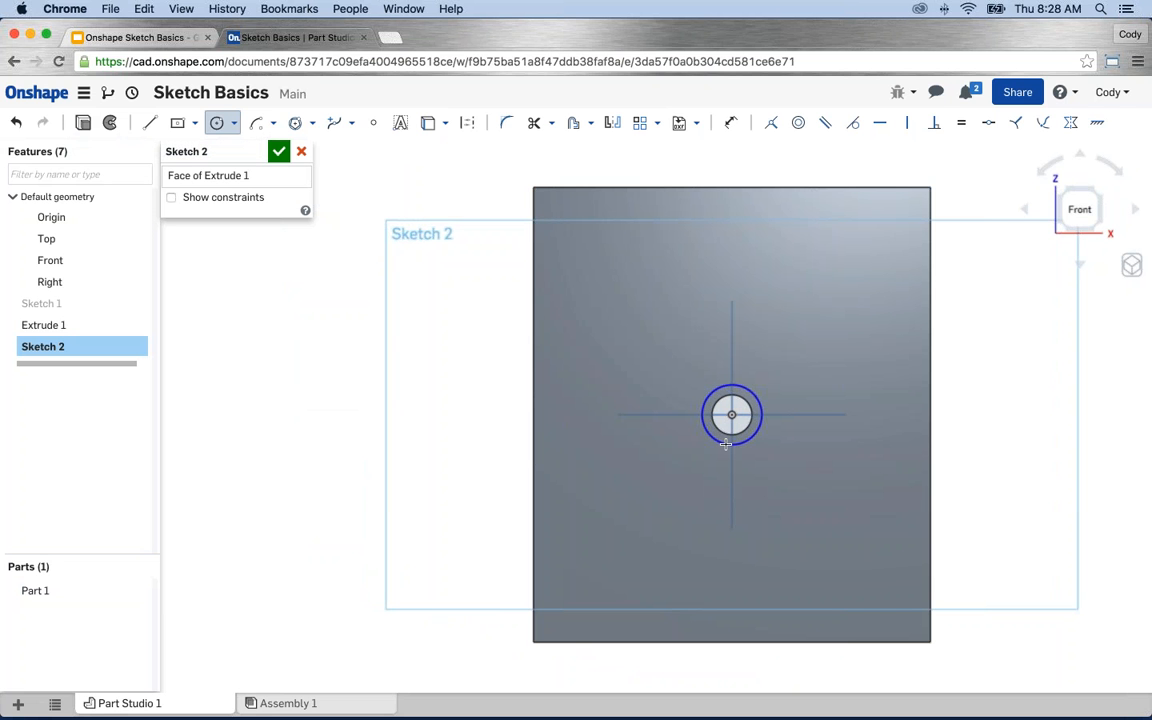
key("Escape")
left_click_drag(784, 480, 676, 375)
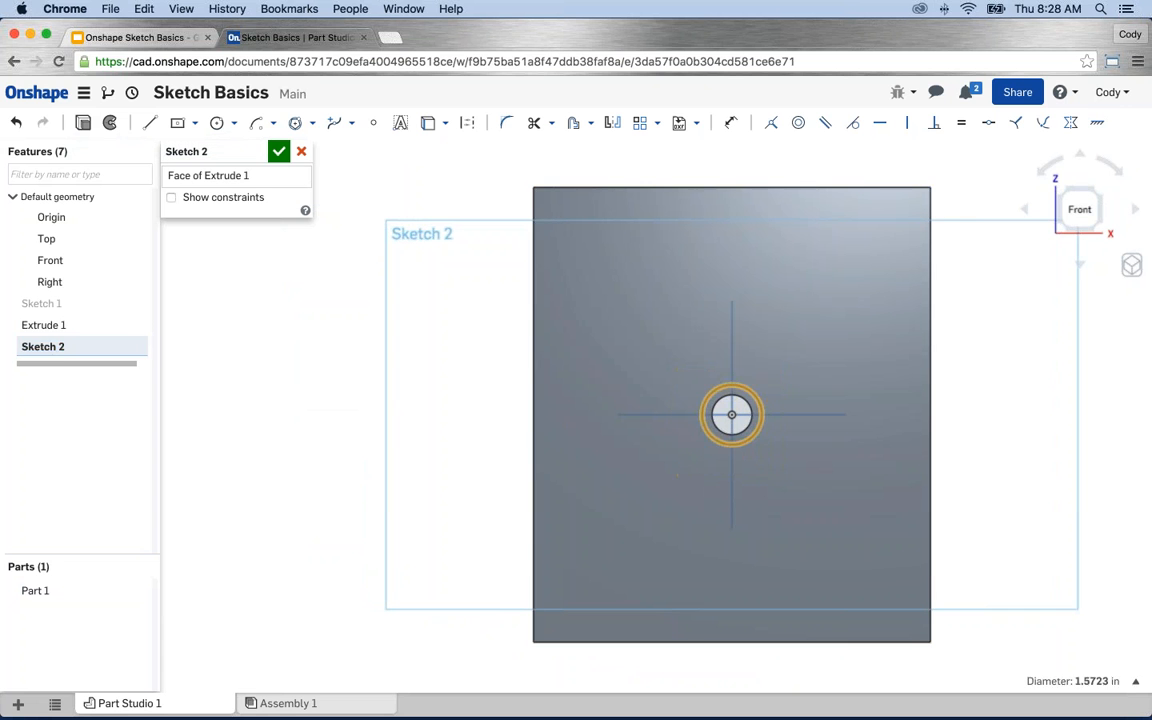
key("Delete")
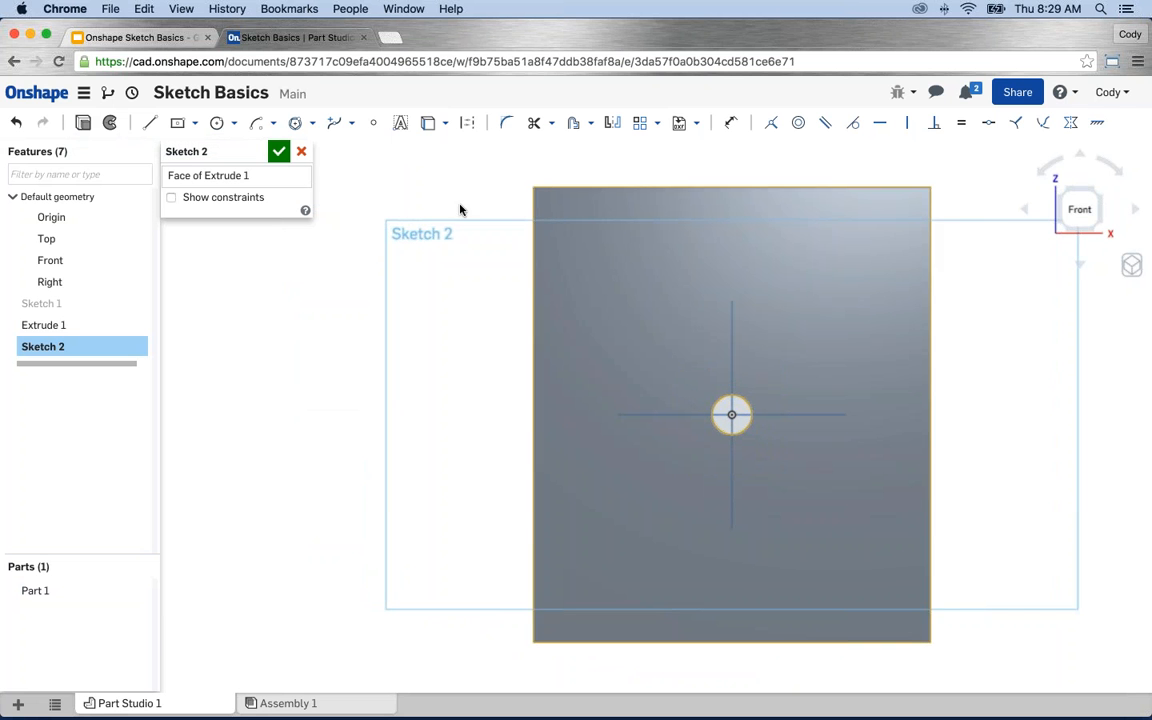
Project the hole's circular edge into the sketch with Use, and hide and reshow Part 1 to inspect the projected circle
left_click(428, 124)
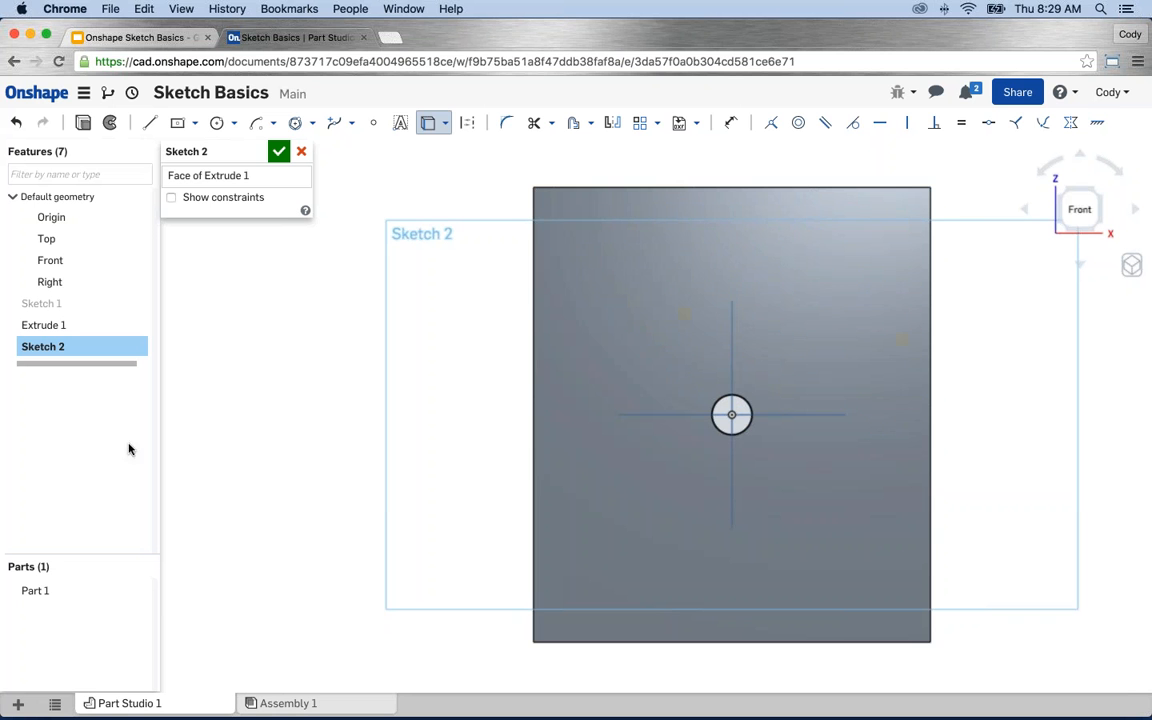
left_click(428, 122)
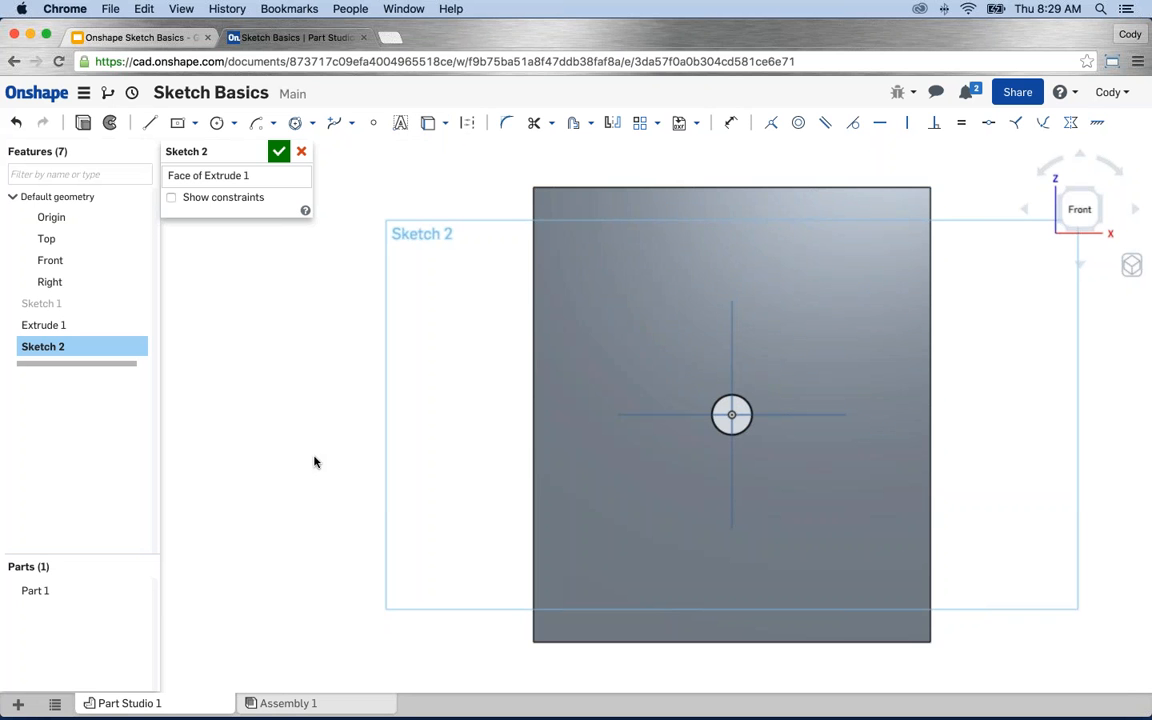
right_click_drag(314, 458, 314, 345)
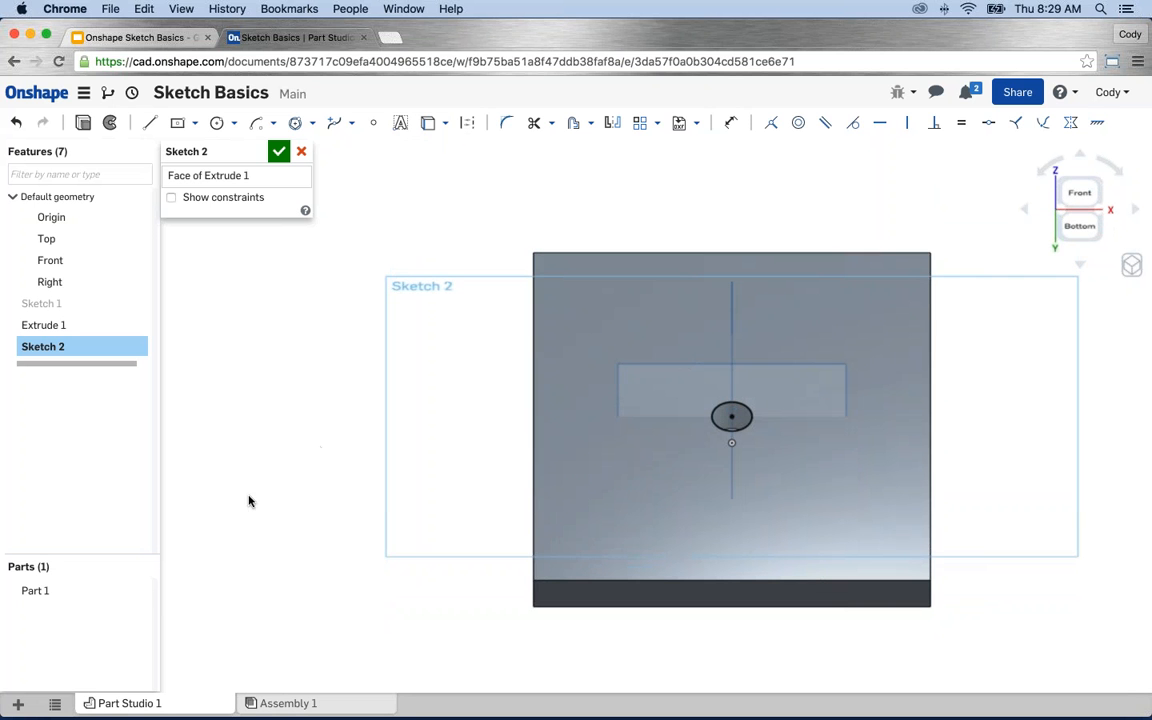
left_click(140, 593)
right_click_drag(764, 435, 743, 420)
scroll(743, 420, "down", 1)
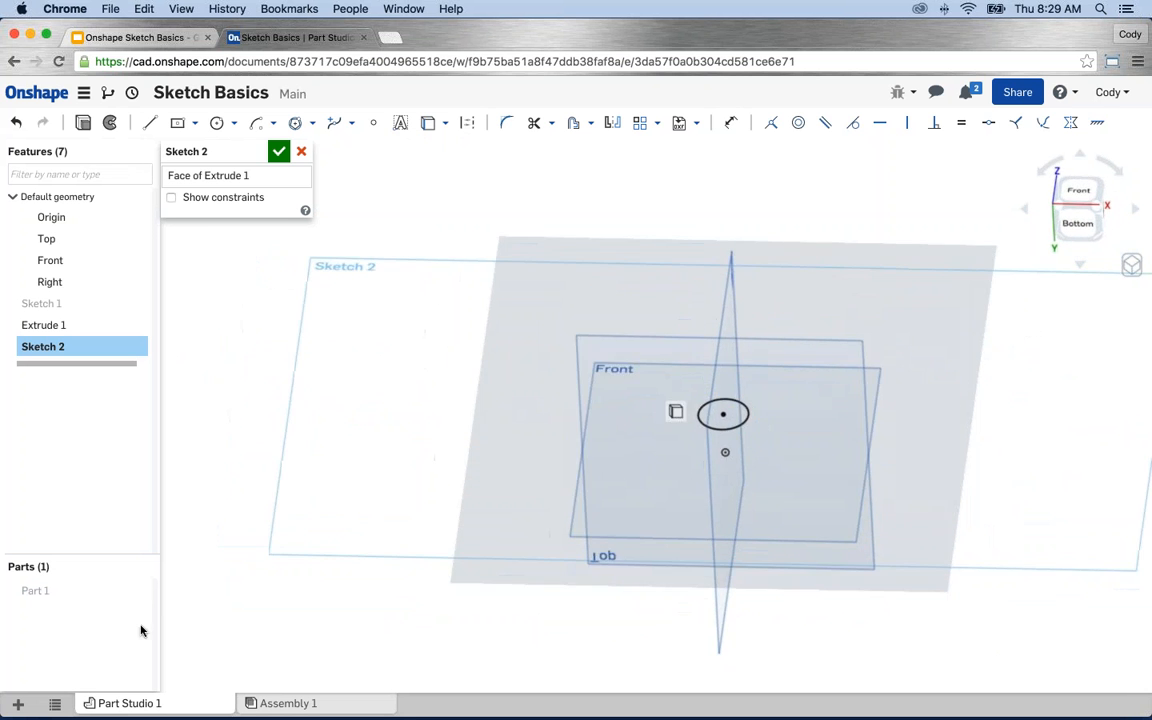
left_click(140, 591)
scroll(420, 576, "down", 3)
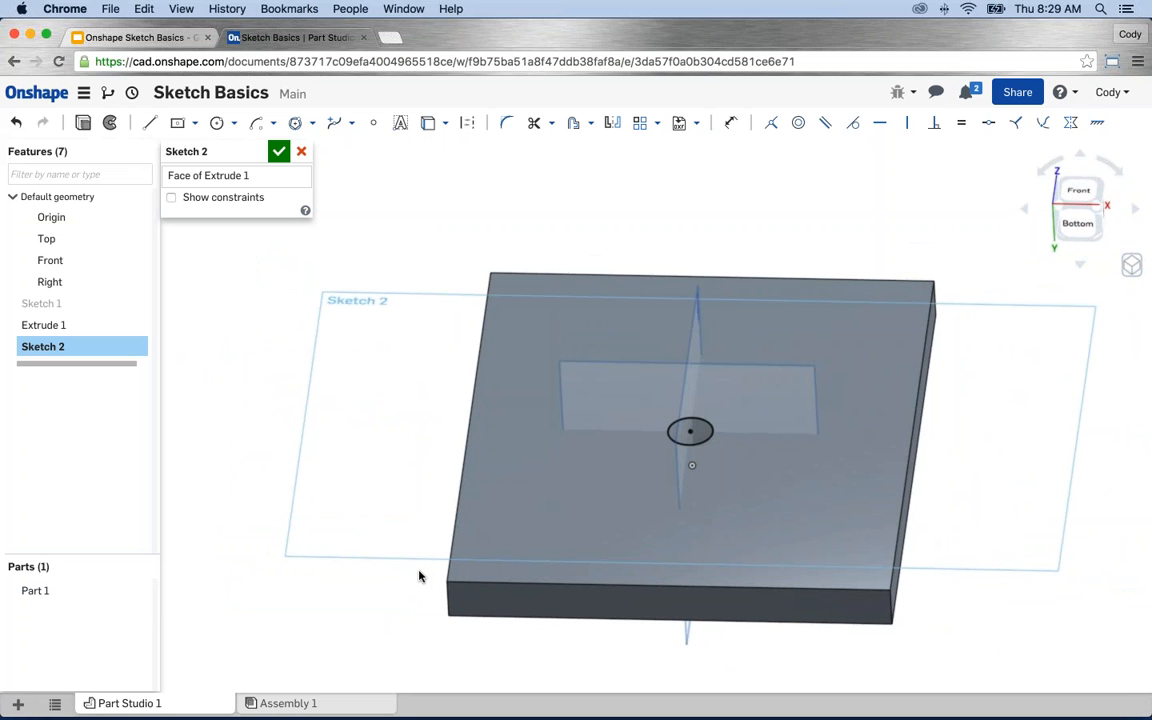
Offset the projected hole circle outward by 1 in
left_click(575, 128)
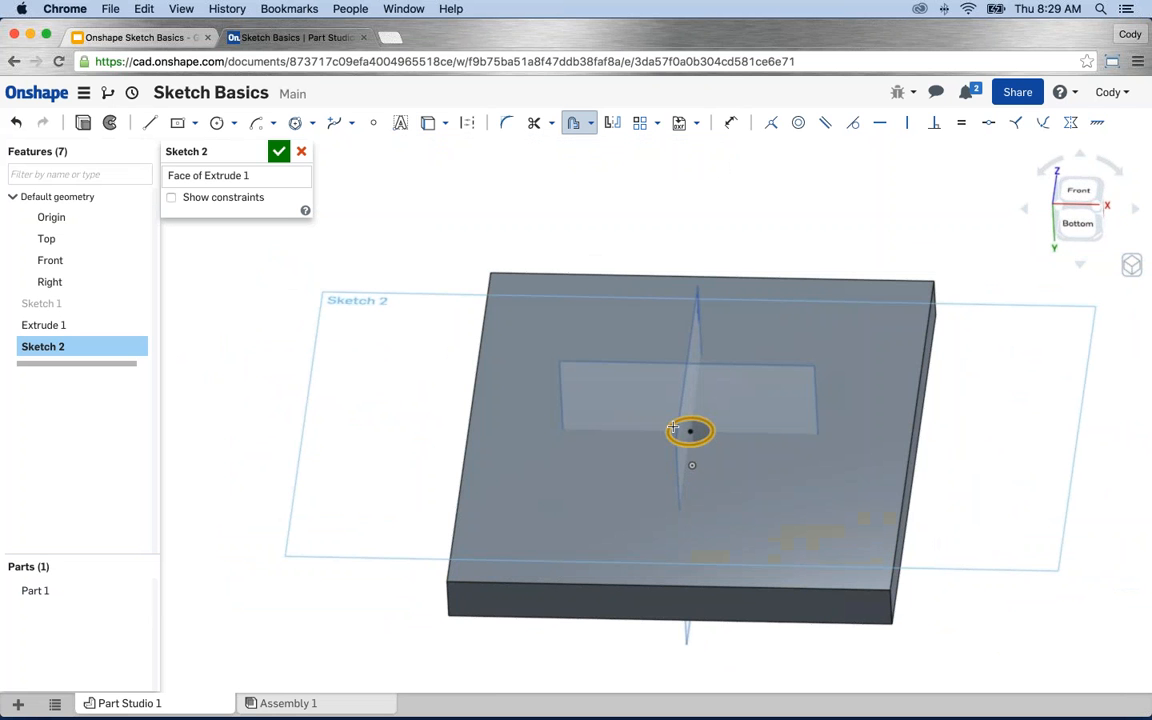
left_click(673, 428)
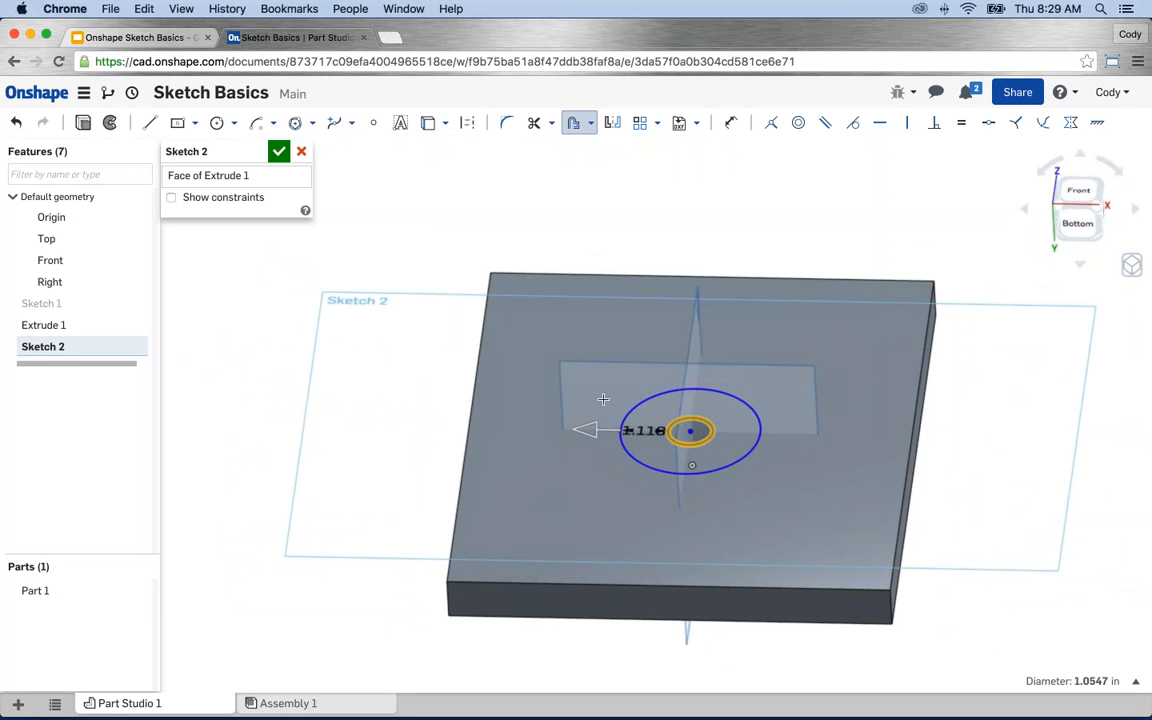
left_click(603, 399)
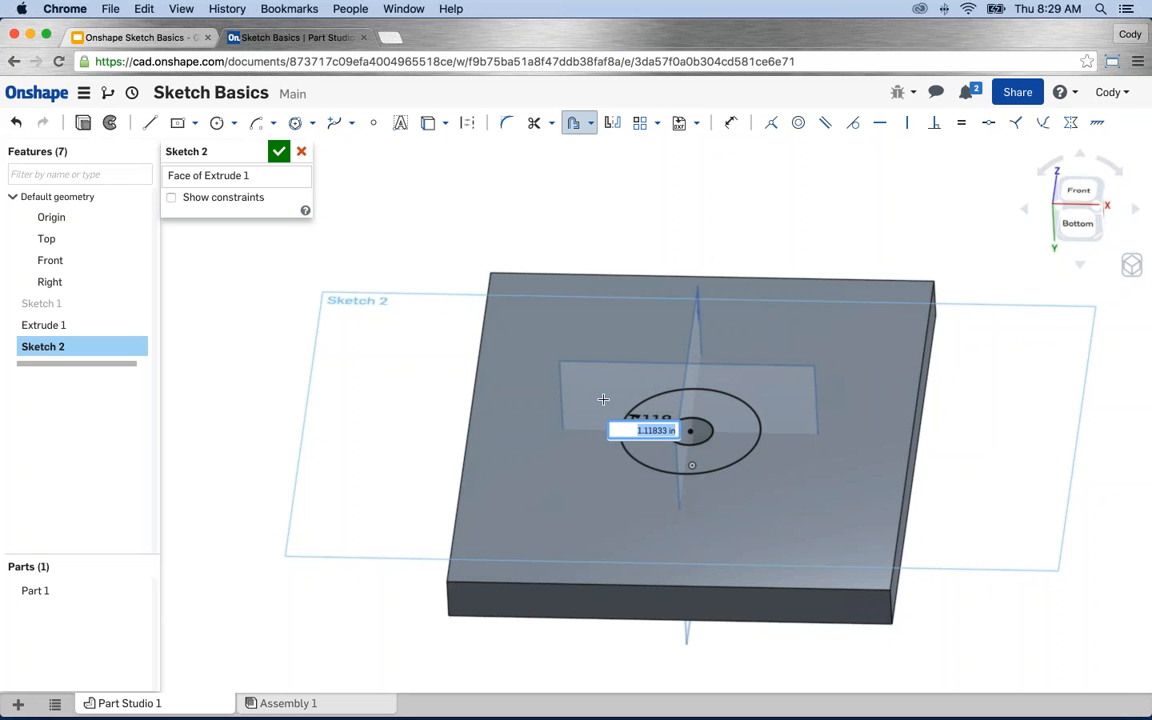
type("1")
key("Return")
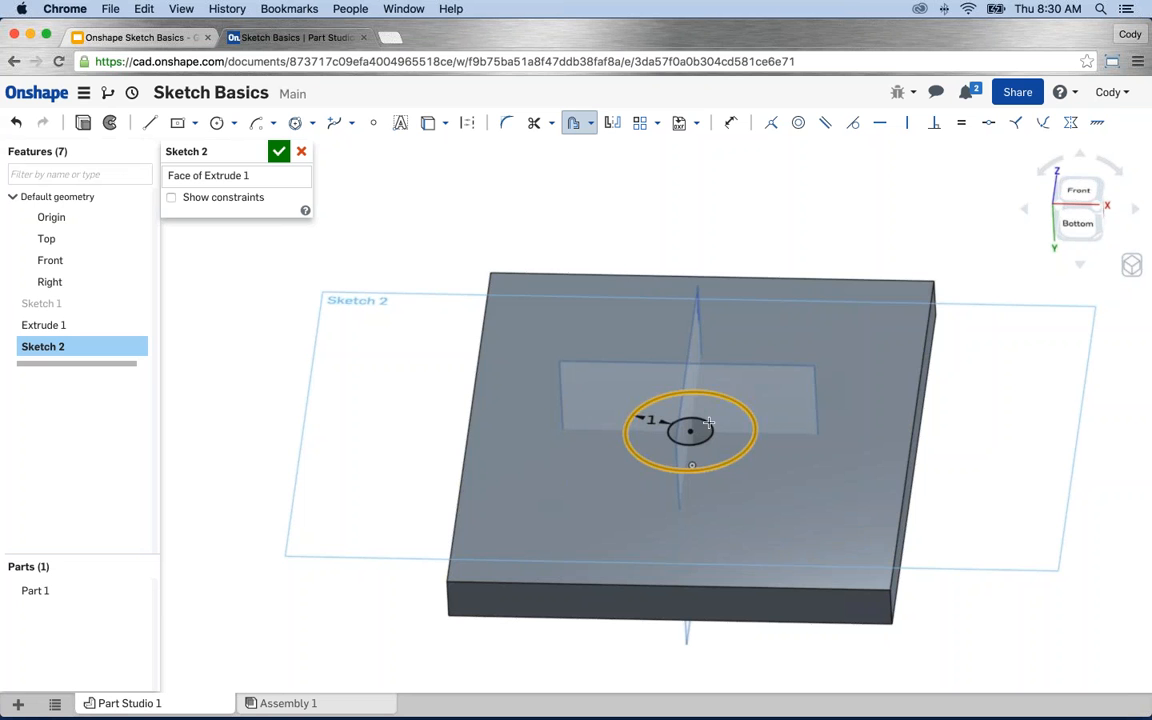
Extrude the ring between the two circles 1 in outward from the face, blind, adding it to Part 1
left_click(83, 124)
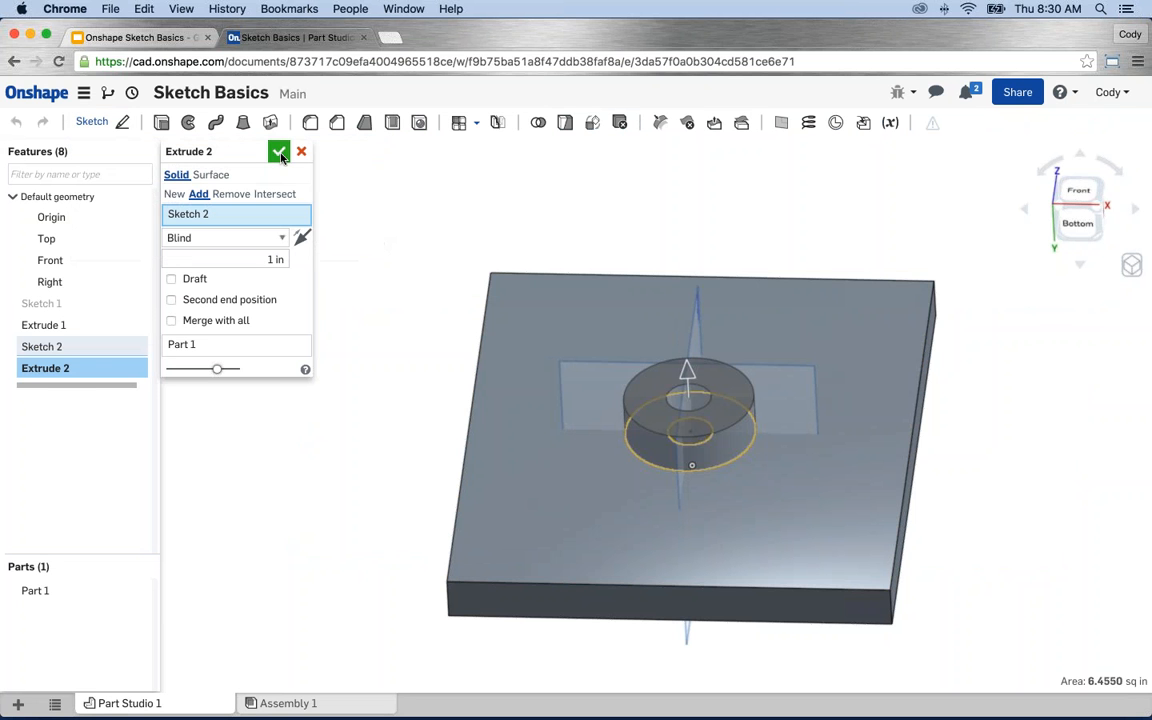
left_click(280, 153)
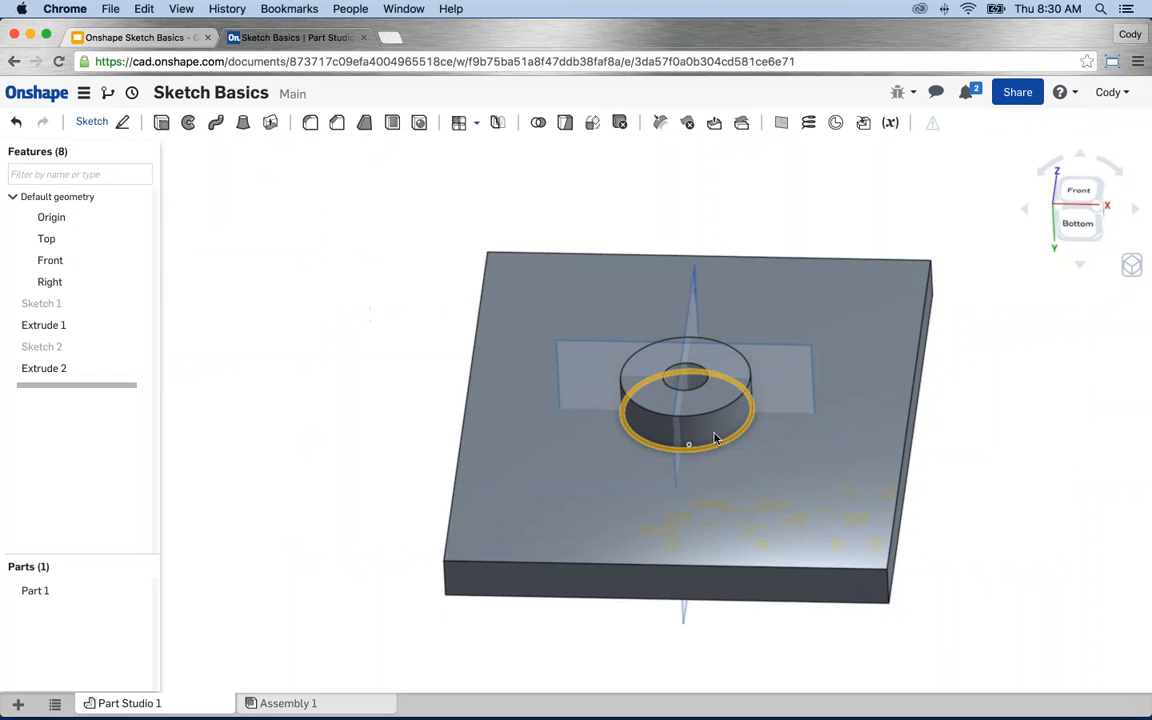
scroll(700, 435, "down", 3)
mouse_move(738, 419)
right_mouse_down()
mouse_move(724, 422)
mouse_move(807, 411)
mouse_move(604, 458)
mouse_move(716, 421)
right_mouse_up()
right_click(716, 421)
left_click(309, 317)
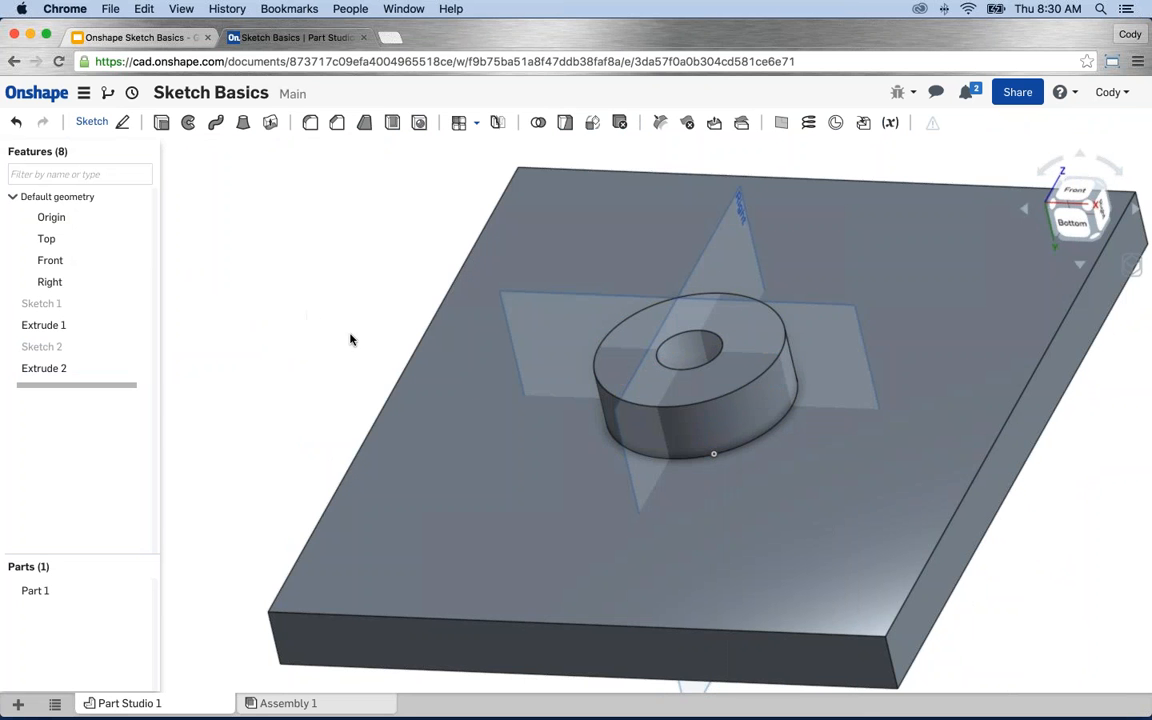
Edit Sketch 1, enlarge the hole's circle around the origin to about 2.85 in in diameter, and accept the sketch
scroll(350, 337, "down", 3)
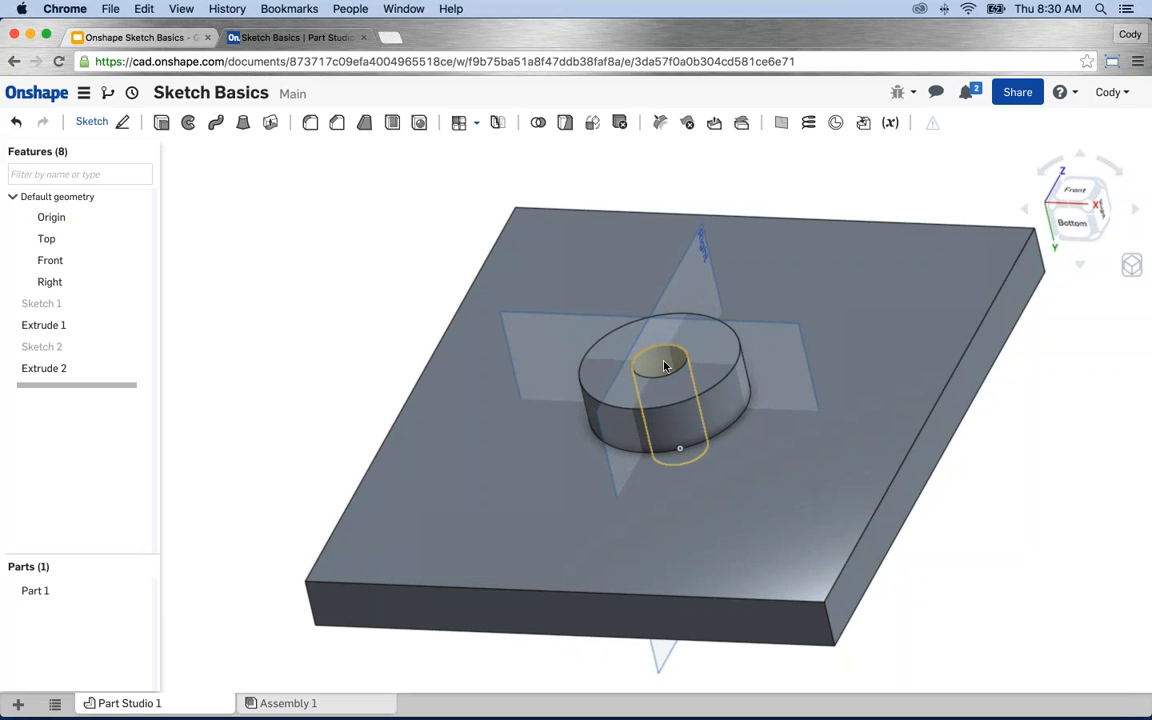
scroll(357, 267, "down", 1)
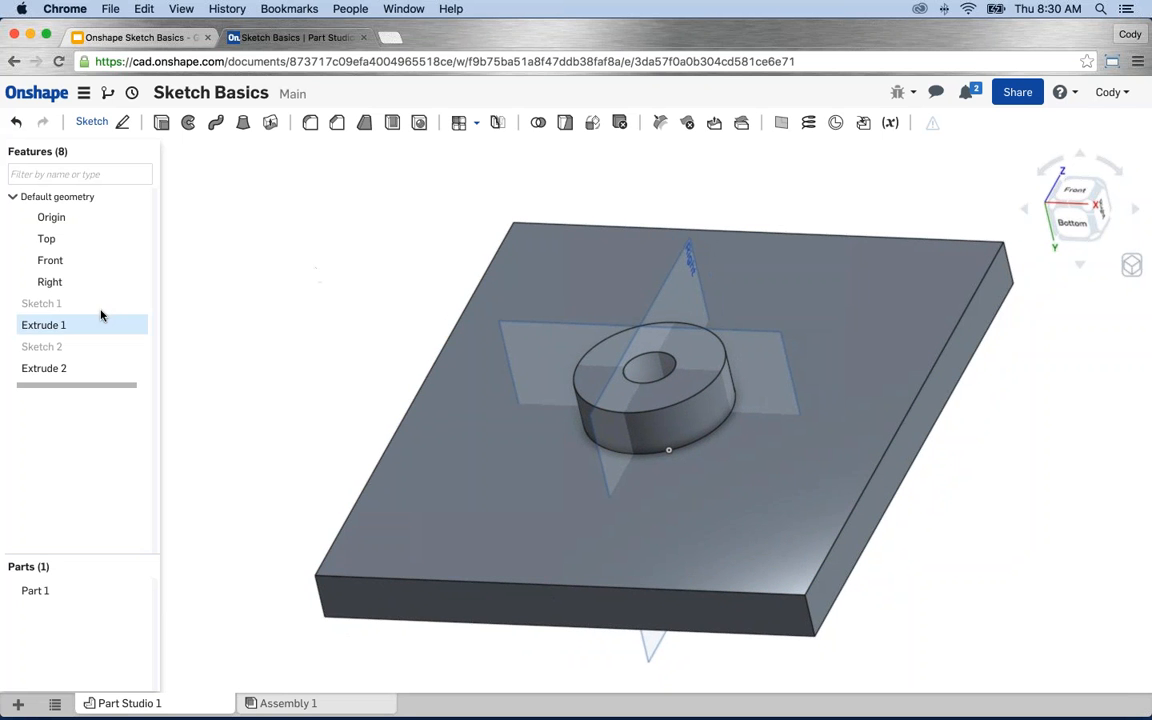
right_click(70, 305)
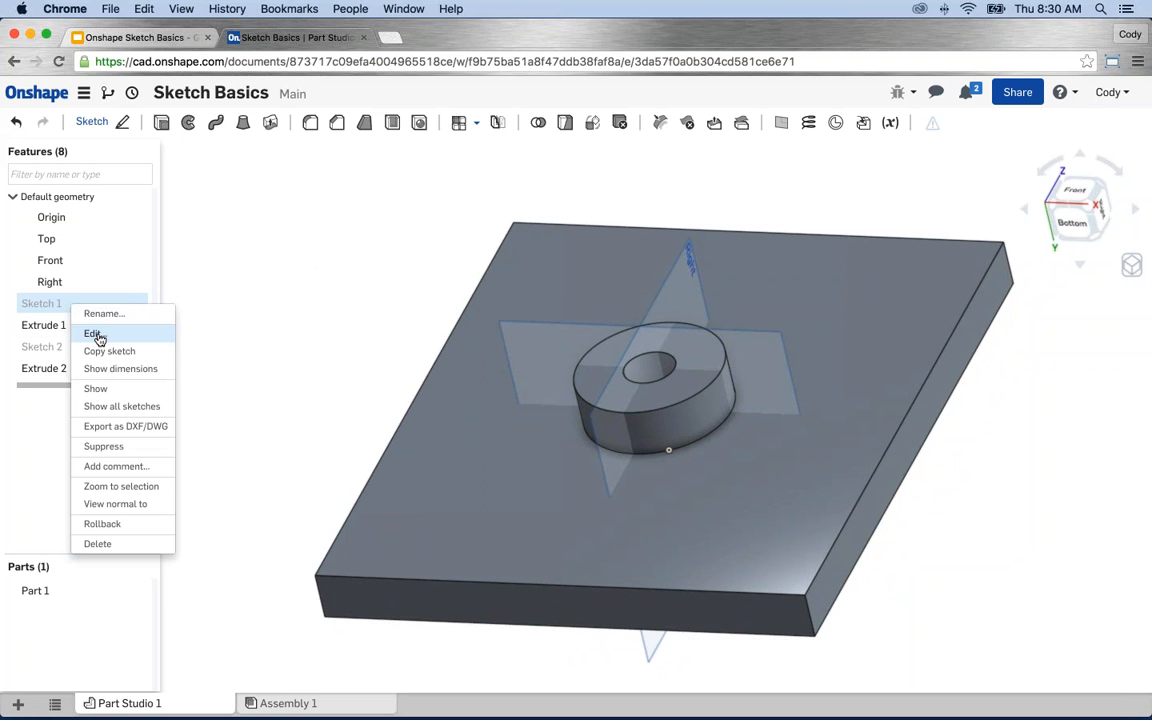
left_click(92, 333)
key("n")
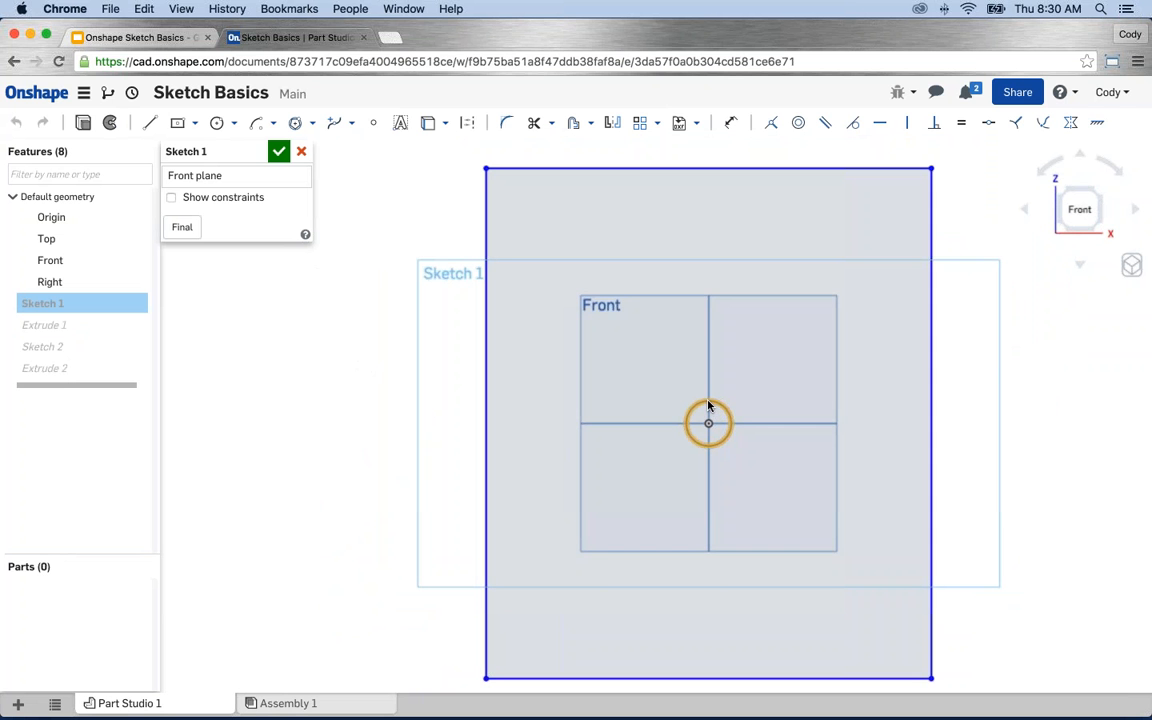
left_click_drag(708, 405, 660, 462)
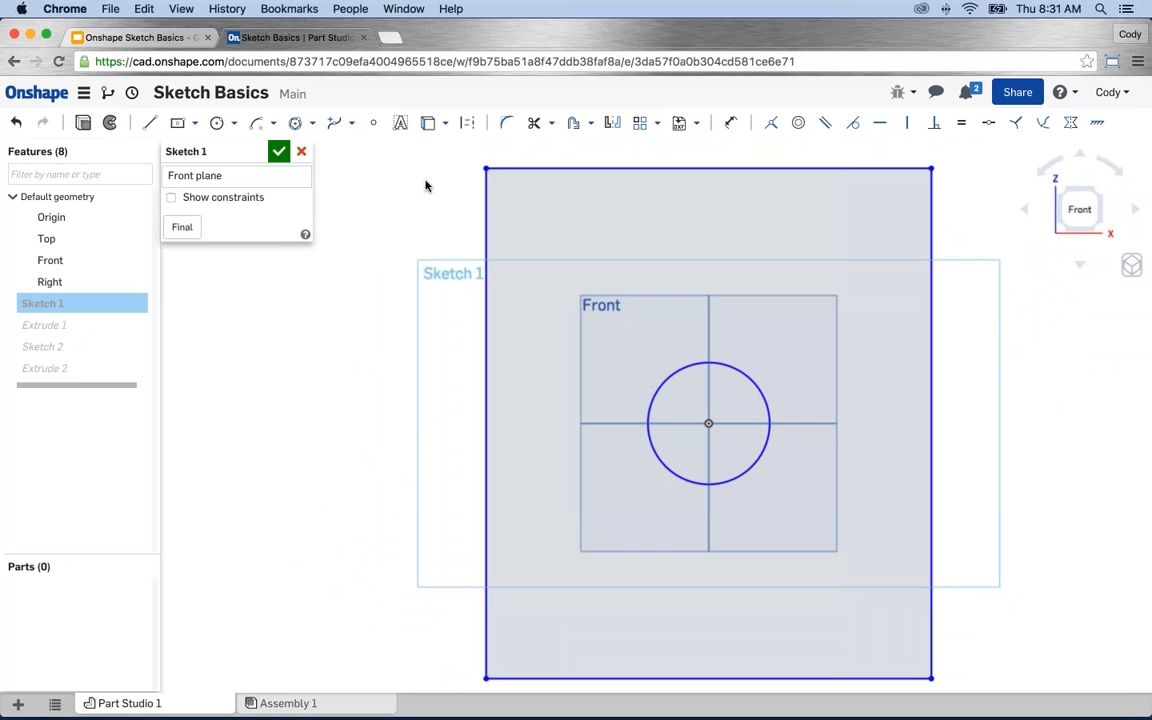
left_click(279, 151)
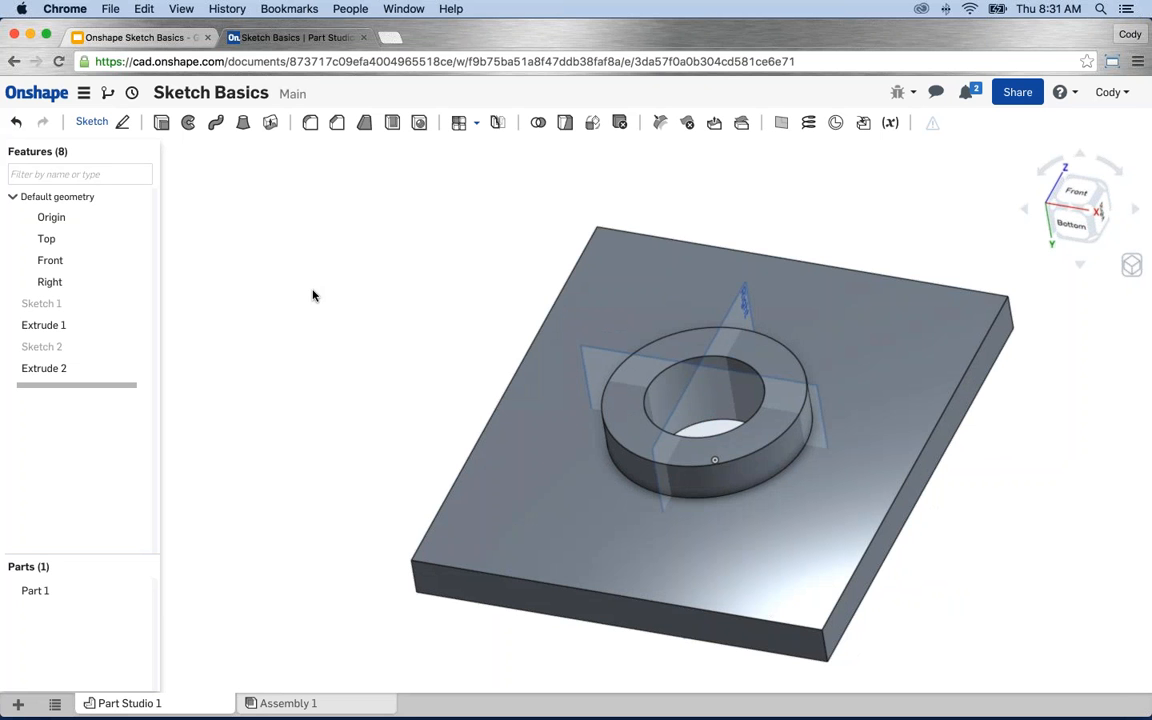
Delete Extrude 1, Sketch 2 and Extrude 2, and reopen Sketch 1 for editing, viewed normal to the sketch plane
left_click(44, 325)
left_click(44, 368)
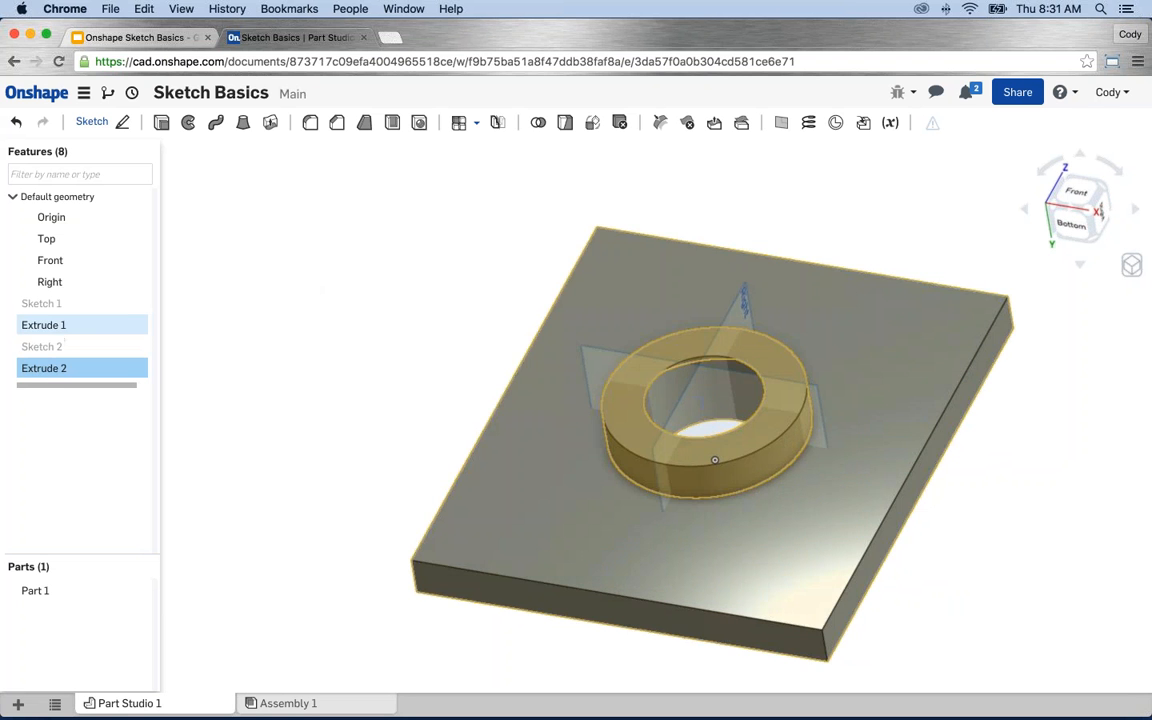
key("Delete")
right_click(50, 303)
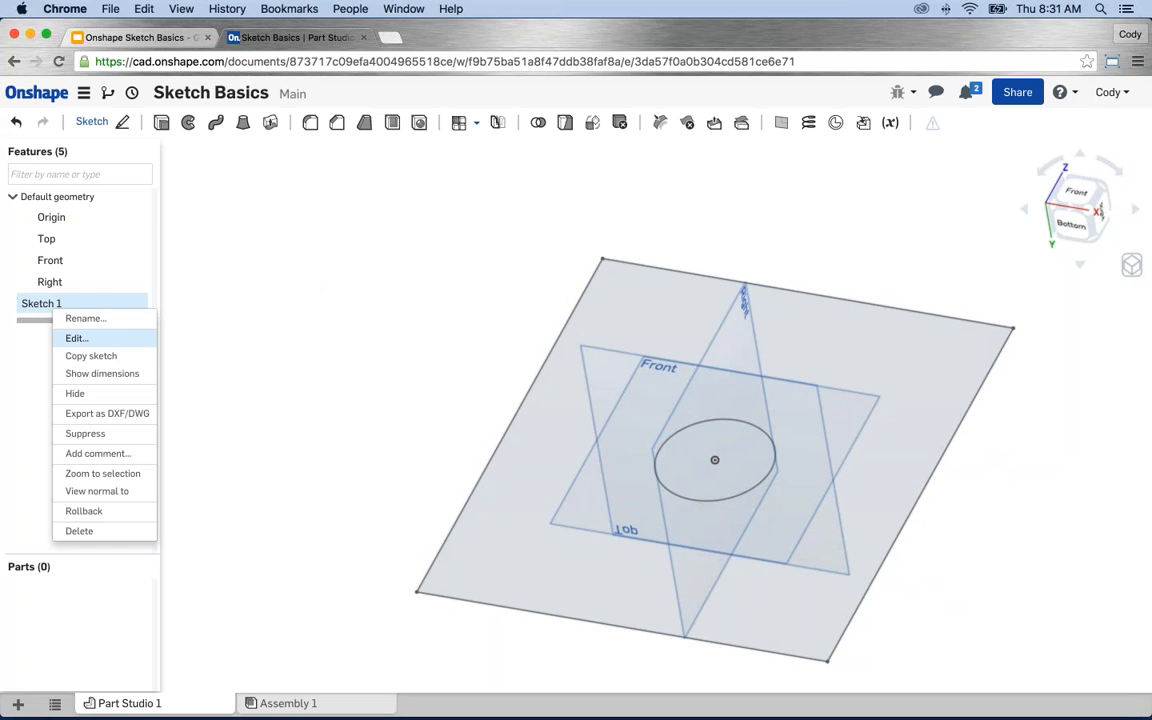
left_click(74, 338)
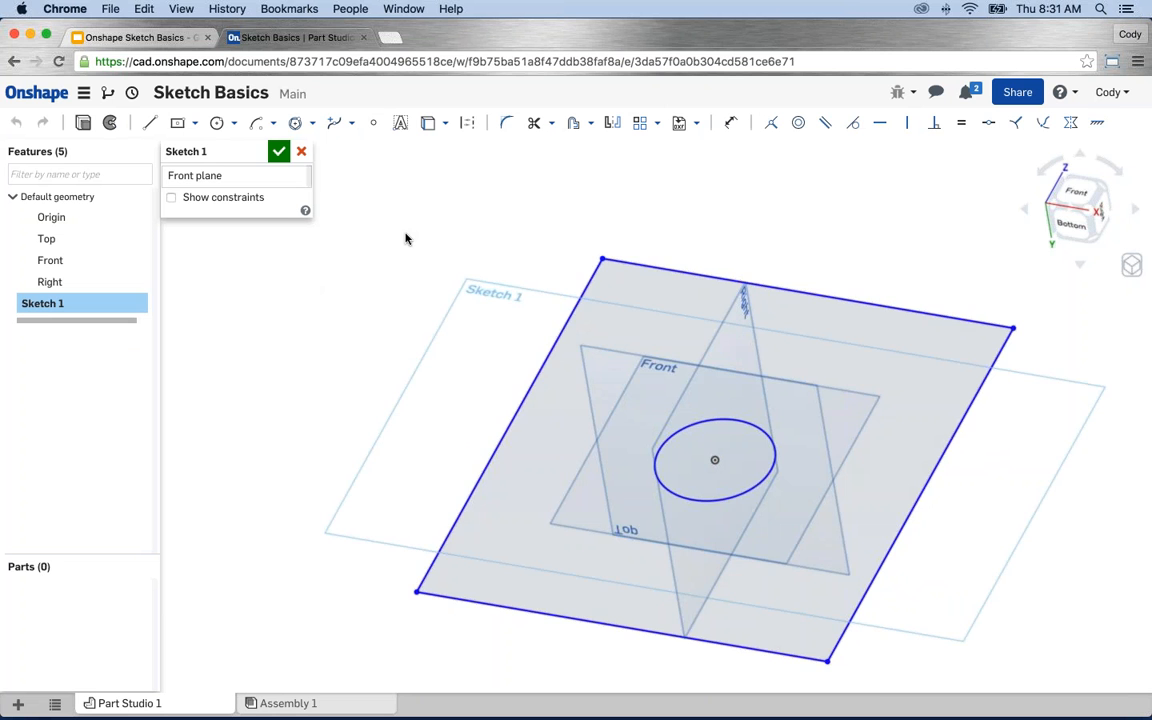
key("n")
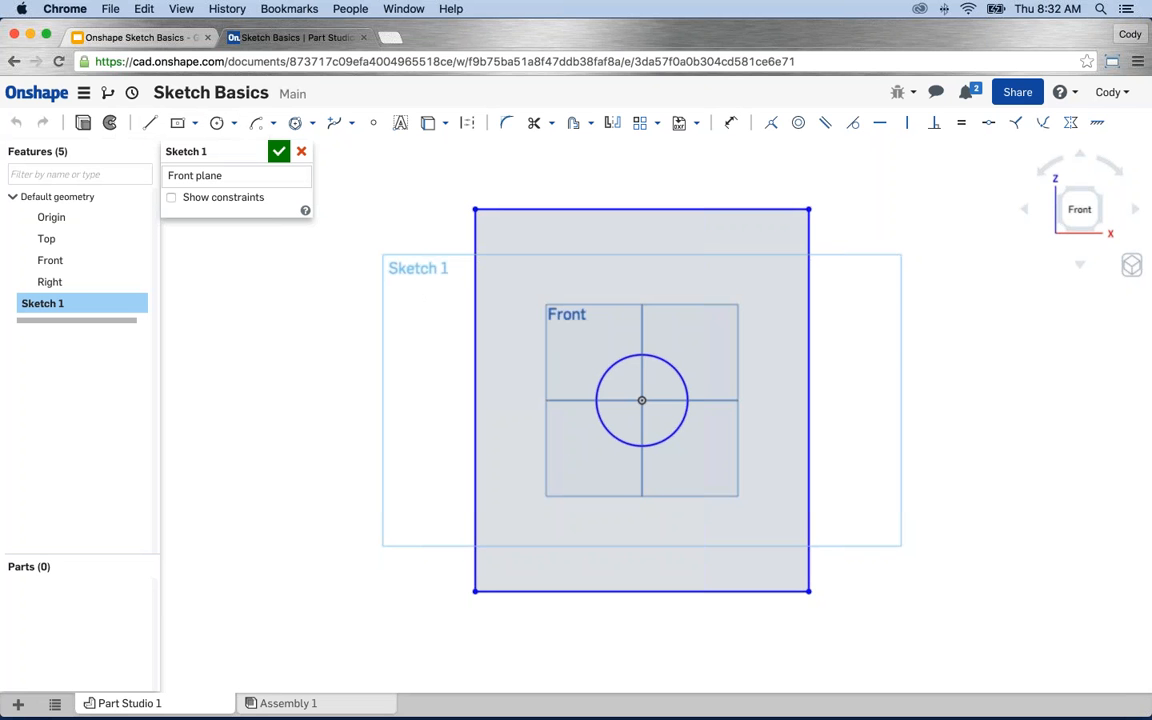
Draw a slanted construction line about 9.8 in long outside the rectangle's left side, and delete it
left_click(150, 124)
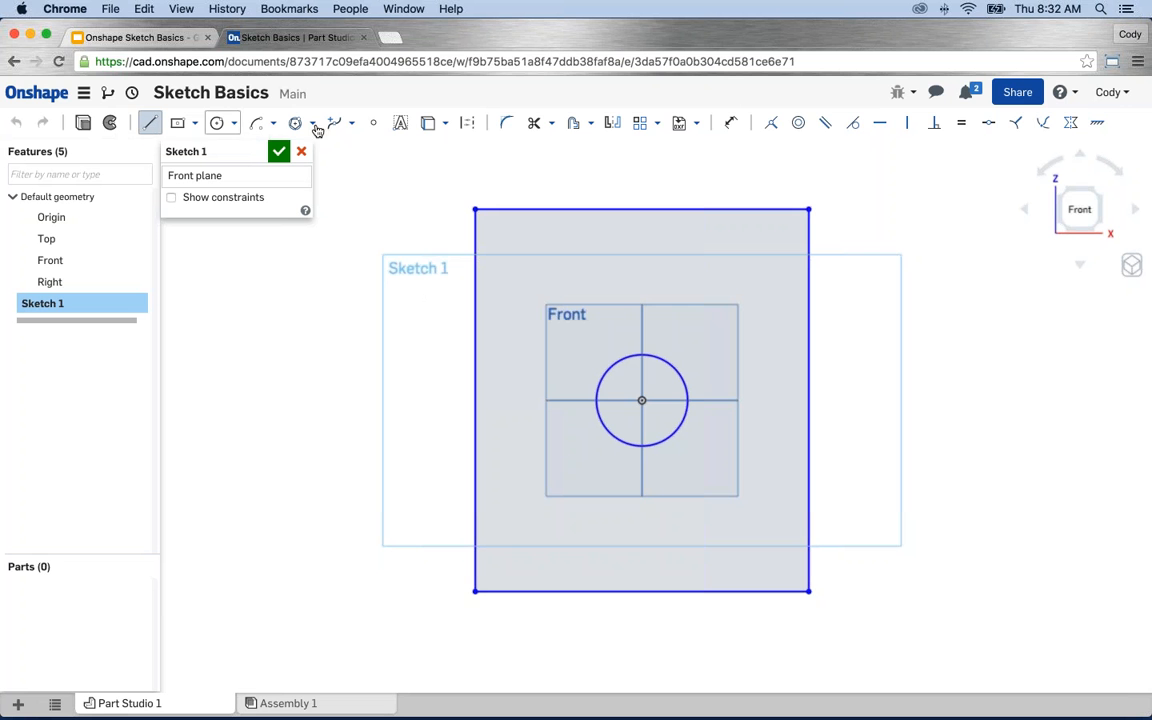
left_click(467, 125)
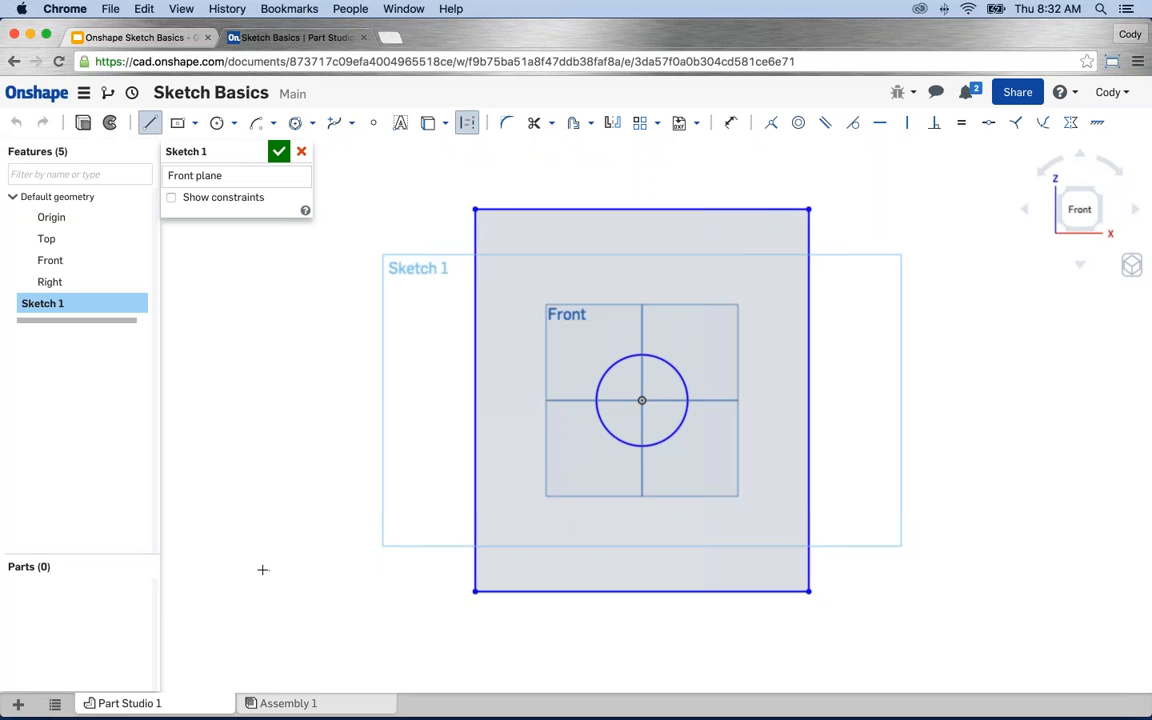
left_click(263, 570)
left_click(323, 265)
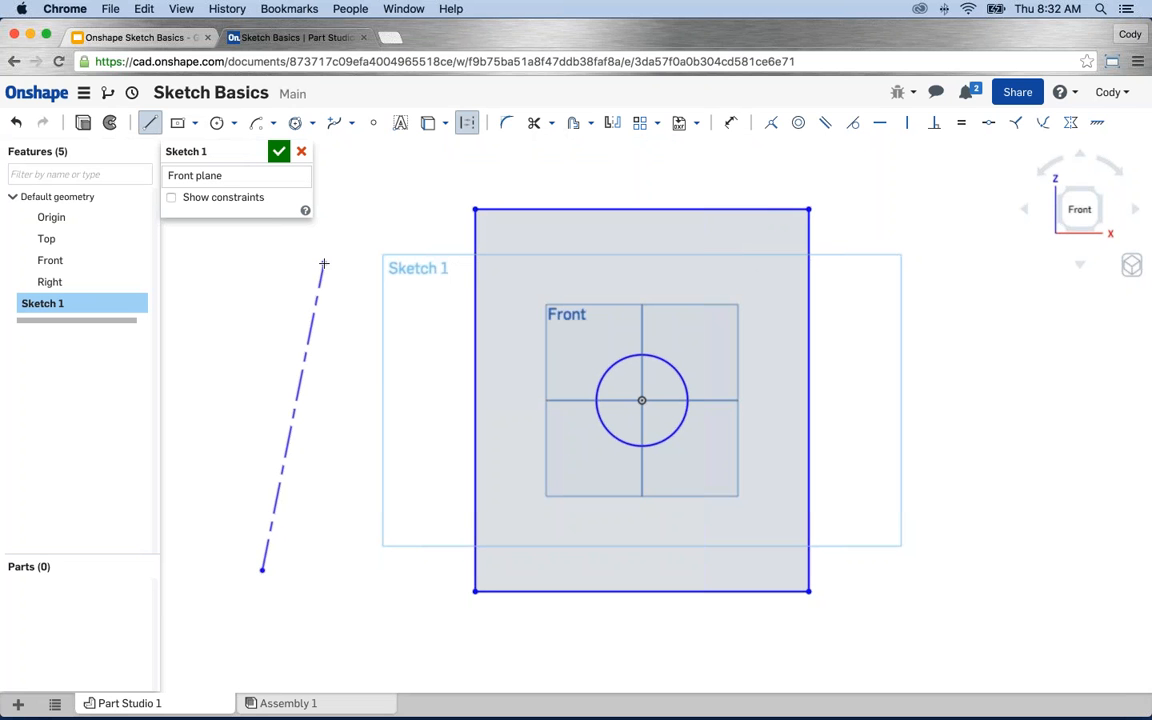
key("Escape")
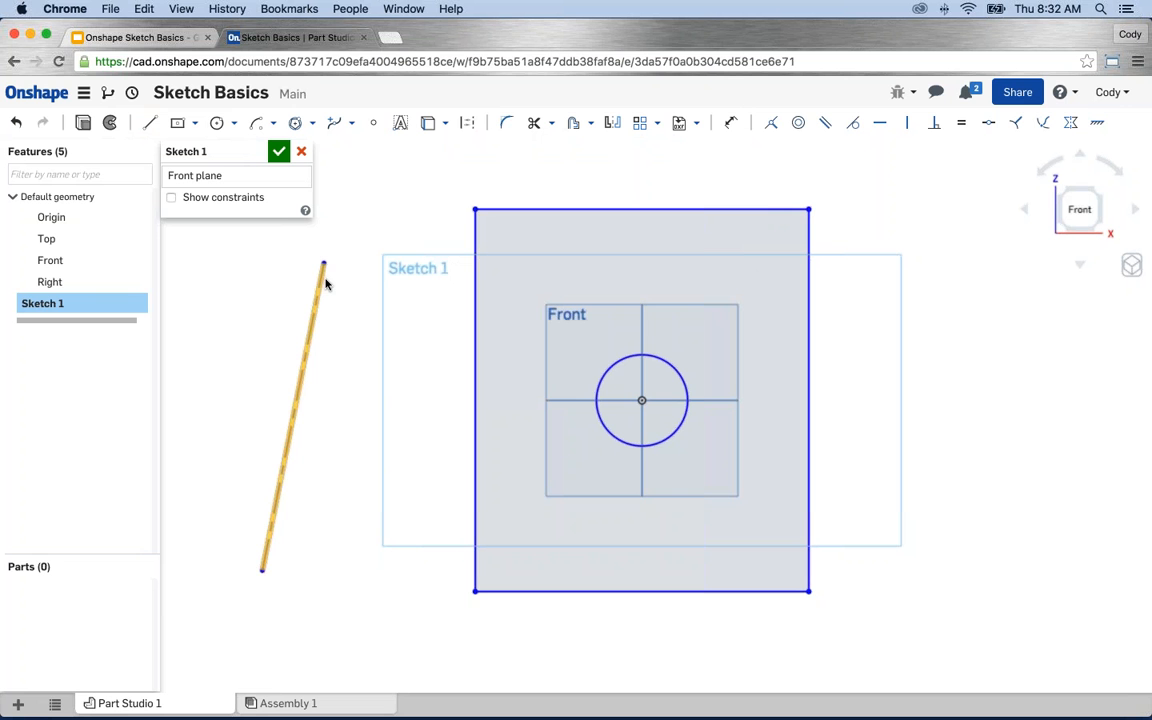
left_click(308, 360)
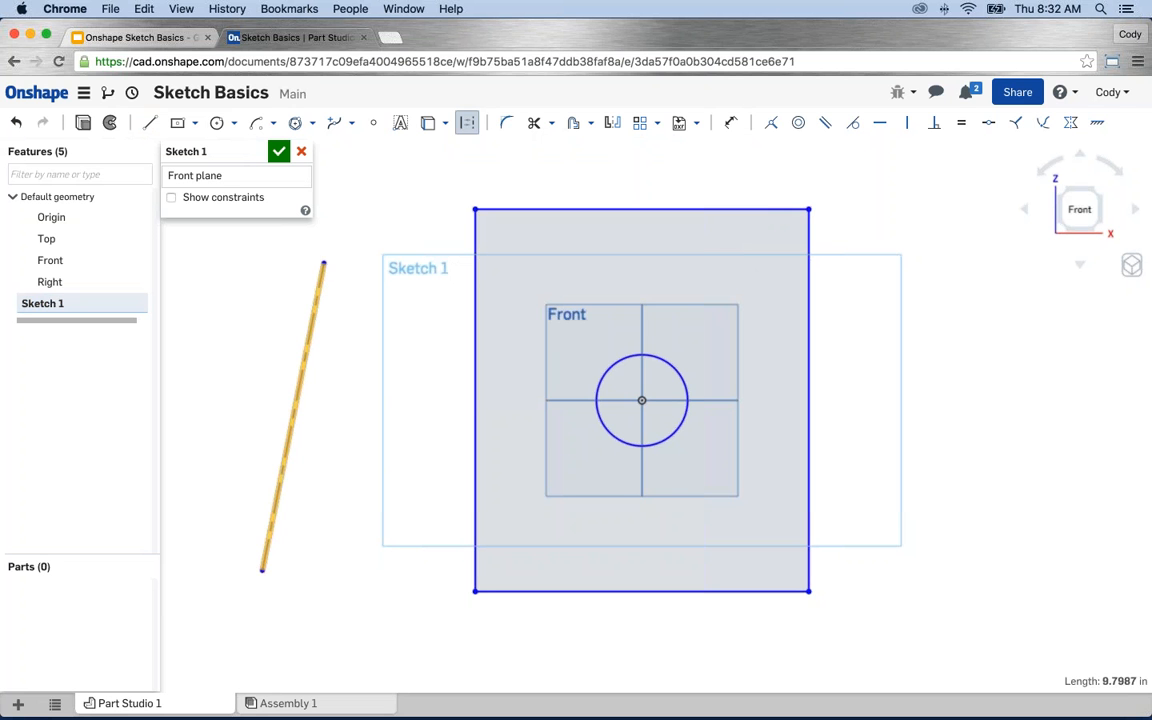
key("Delete")
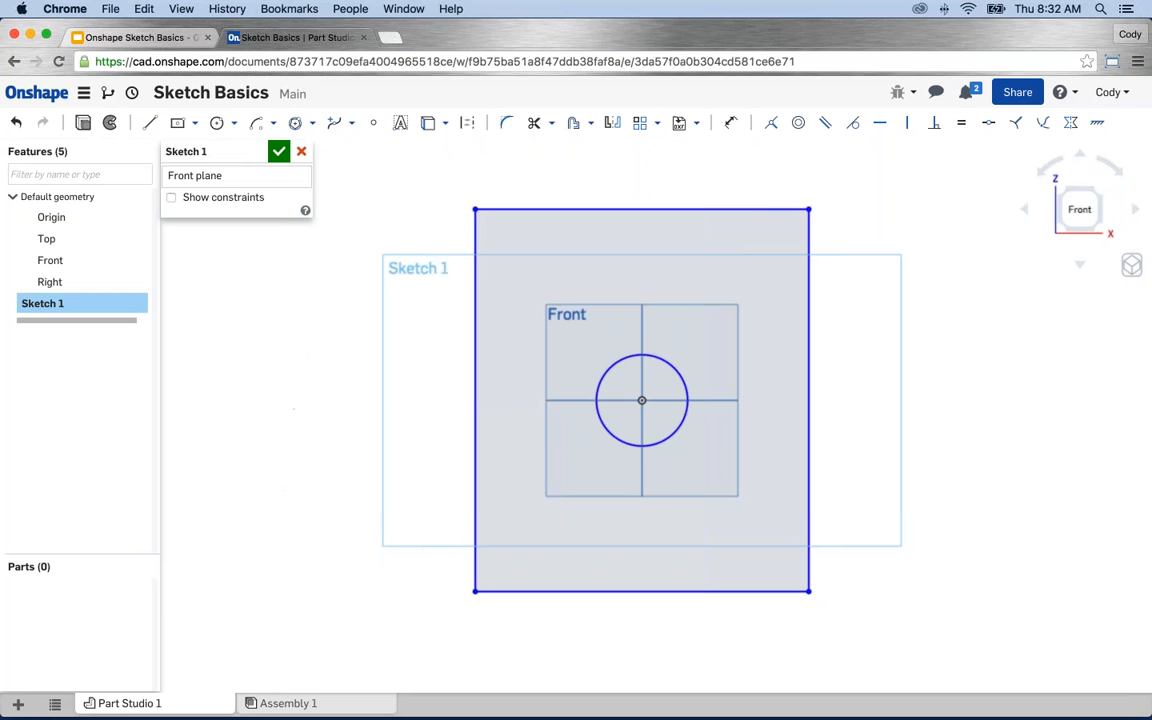
Convert the circle around the origin to construction geometry
left_click(641, 355)
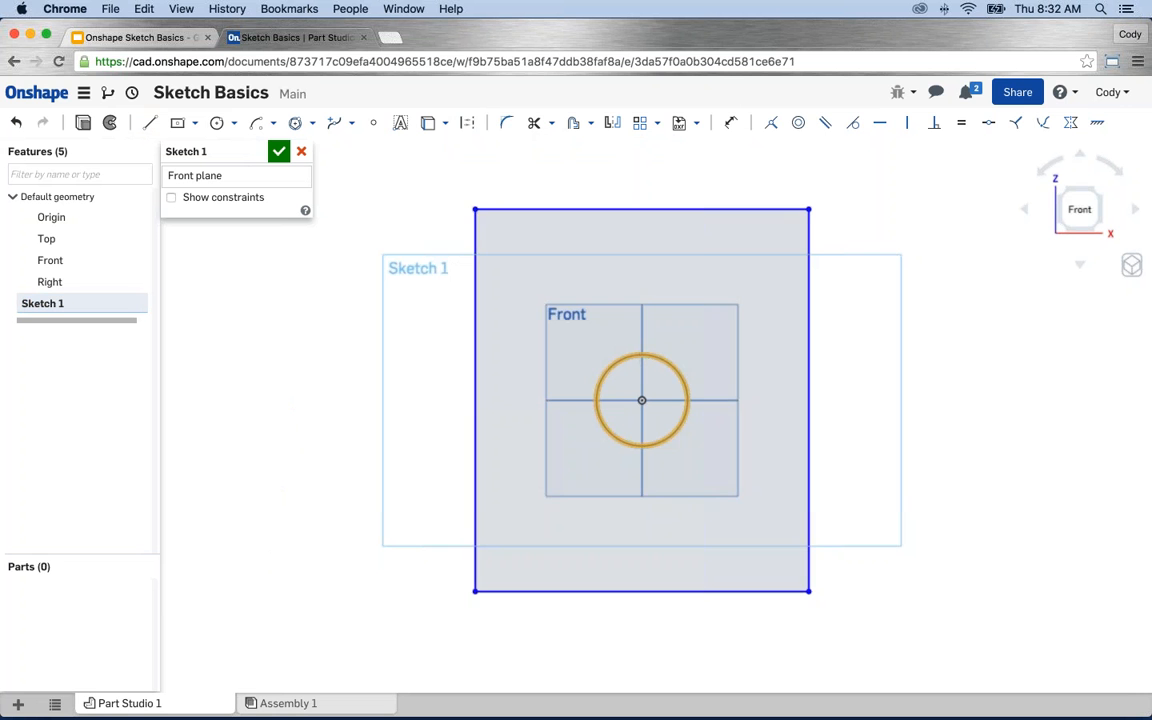
left_click(466, 128)
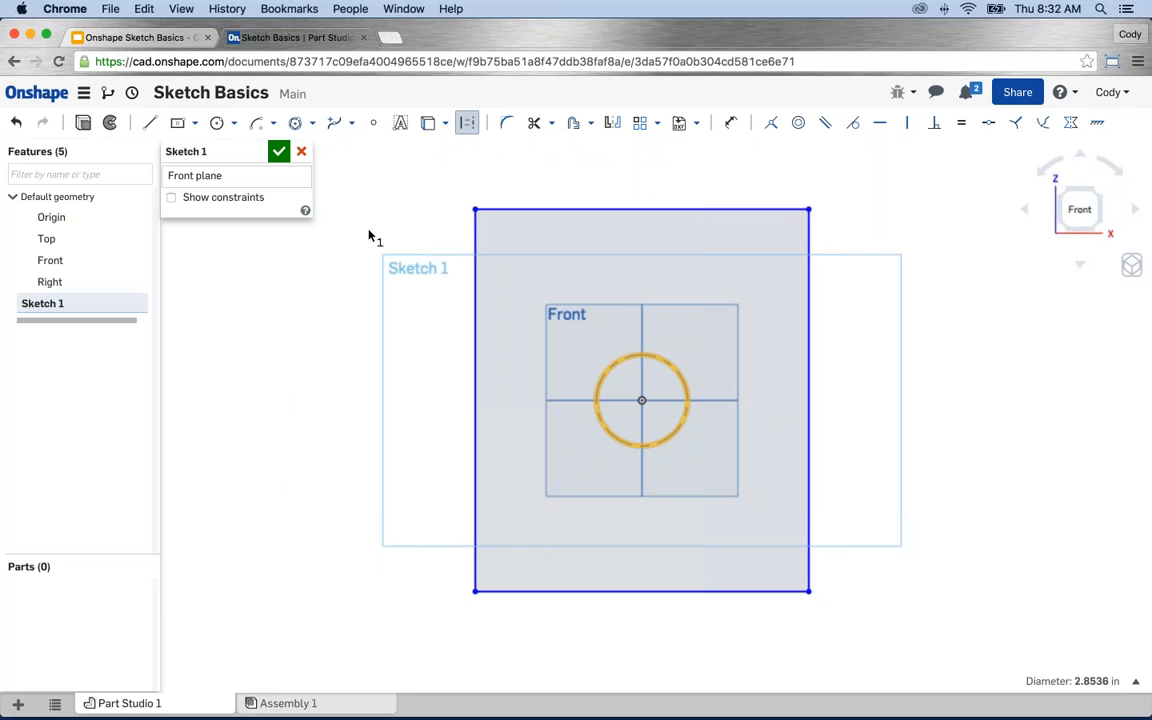
key("space")
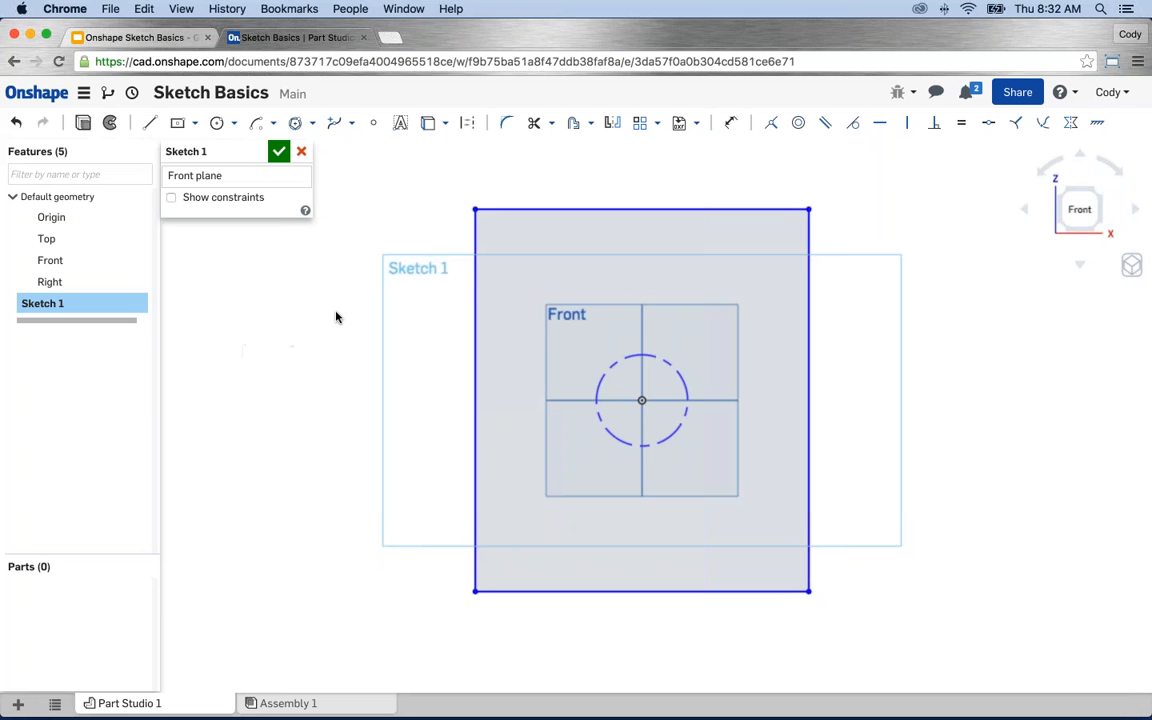
Fillet the rectangle's upper-left corner with a 0.5 in radius
scroll(336, 312, "down", 1)
middle_click_drag(336, 312, 397, 330)
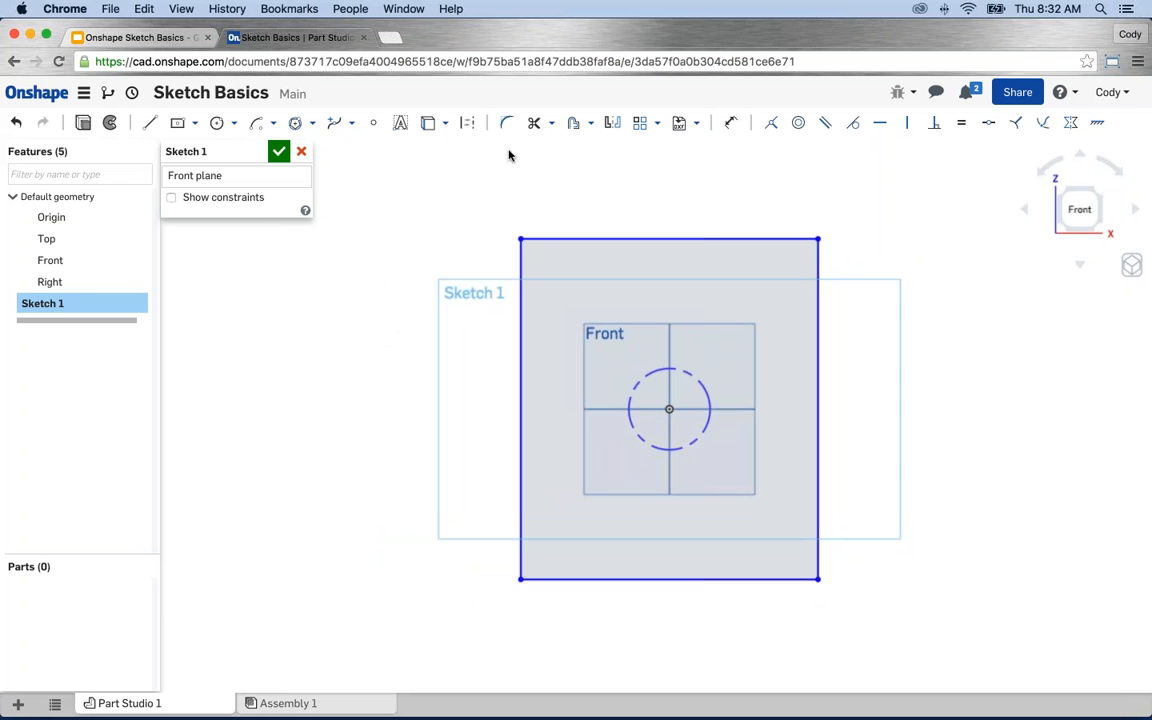
left_click(534, 122)
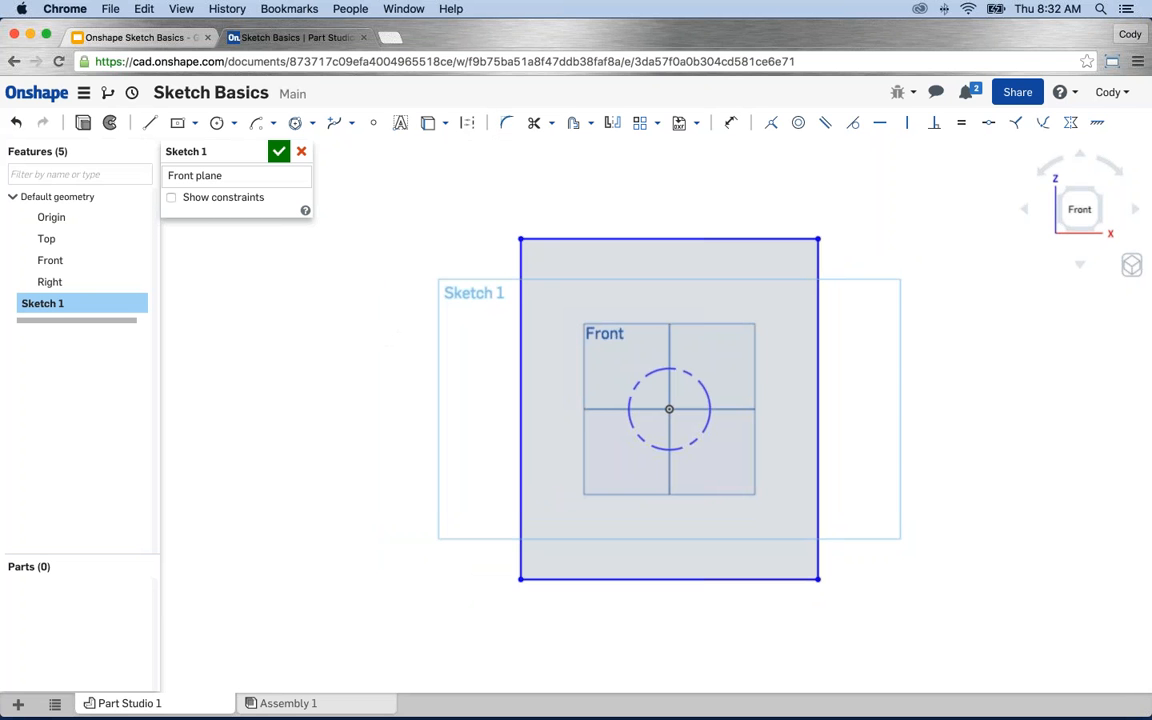
left_click(508, 126)
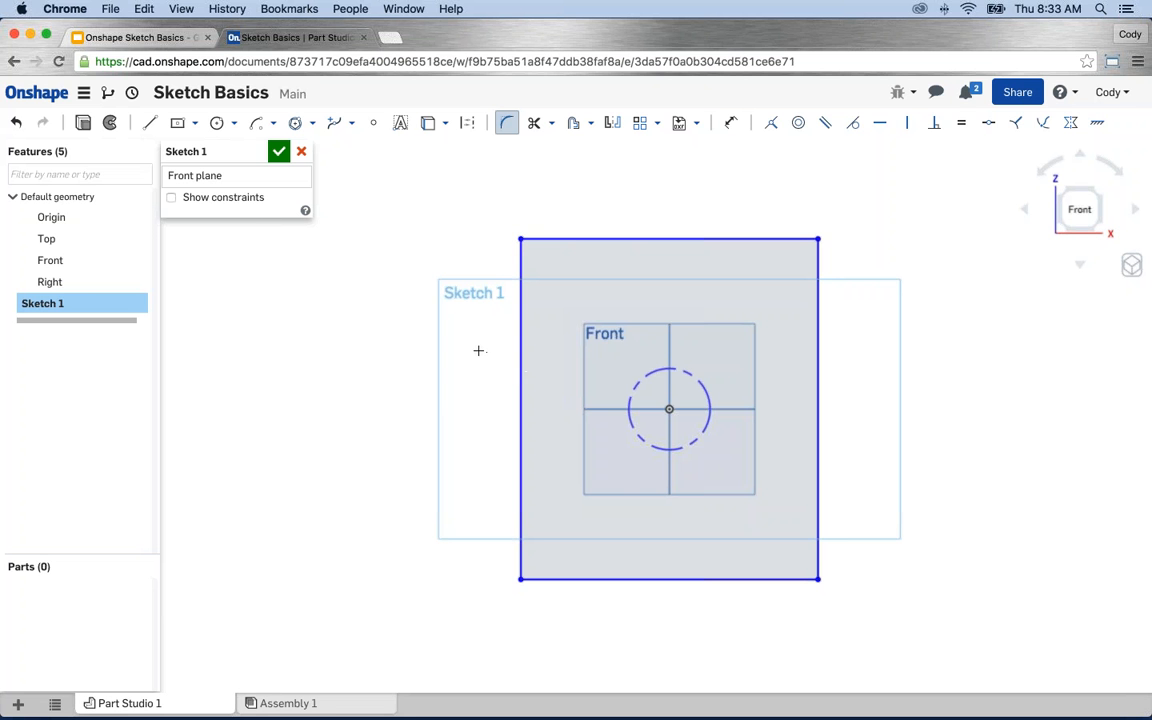
left_click(518, 237)
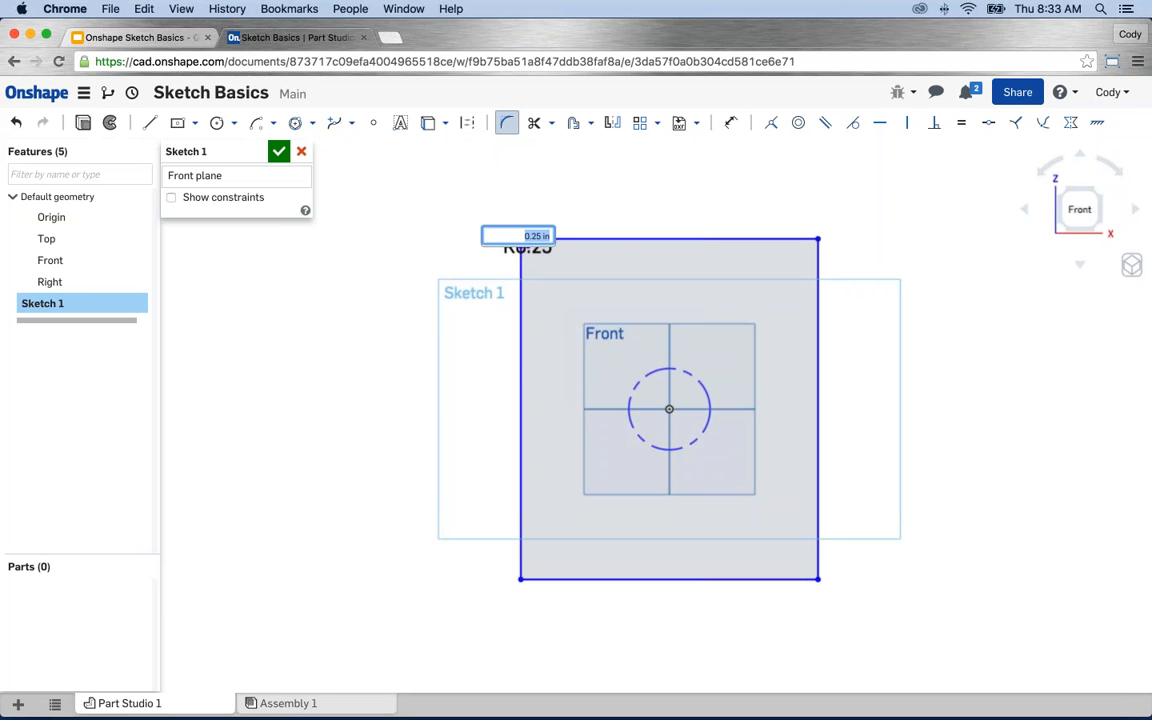
type("0.5")
key("Return")
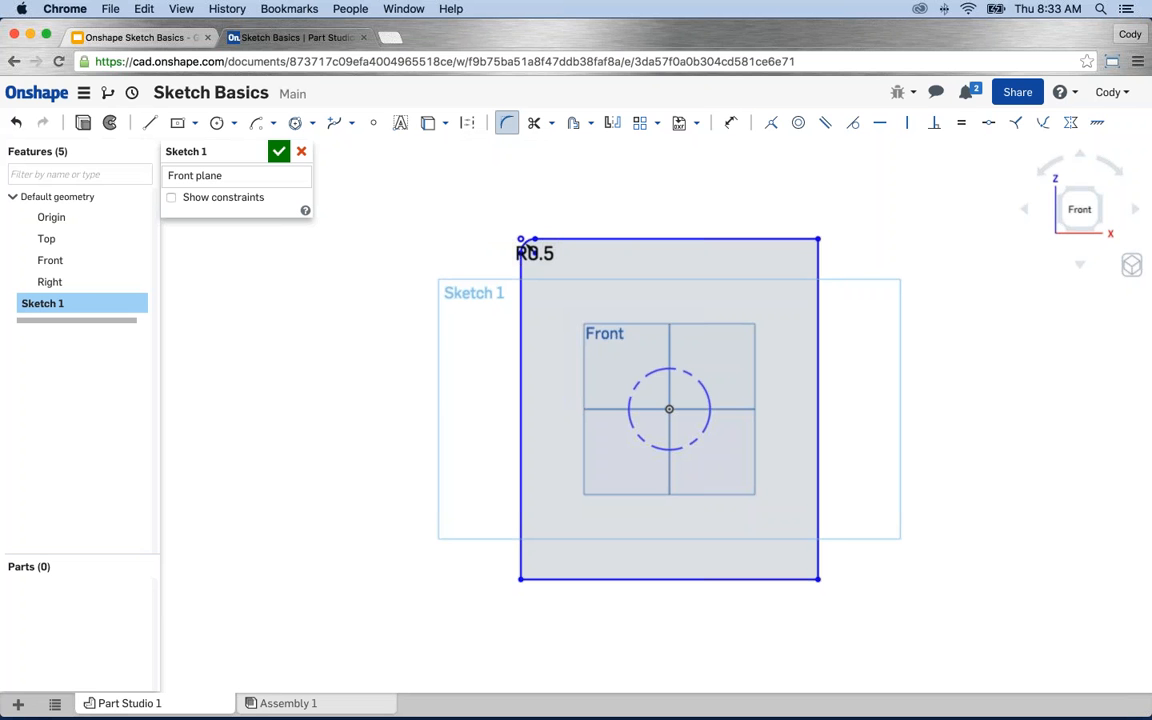
scroll(520, 242, "up", 3)
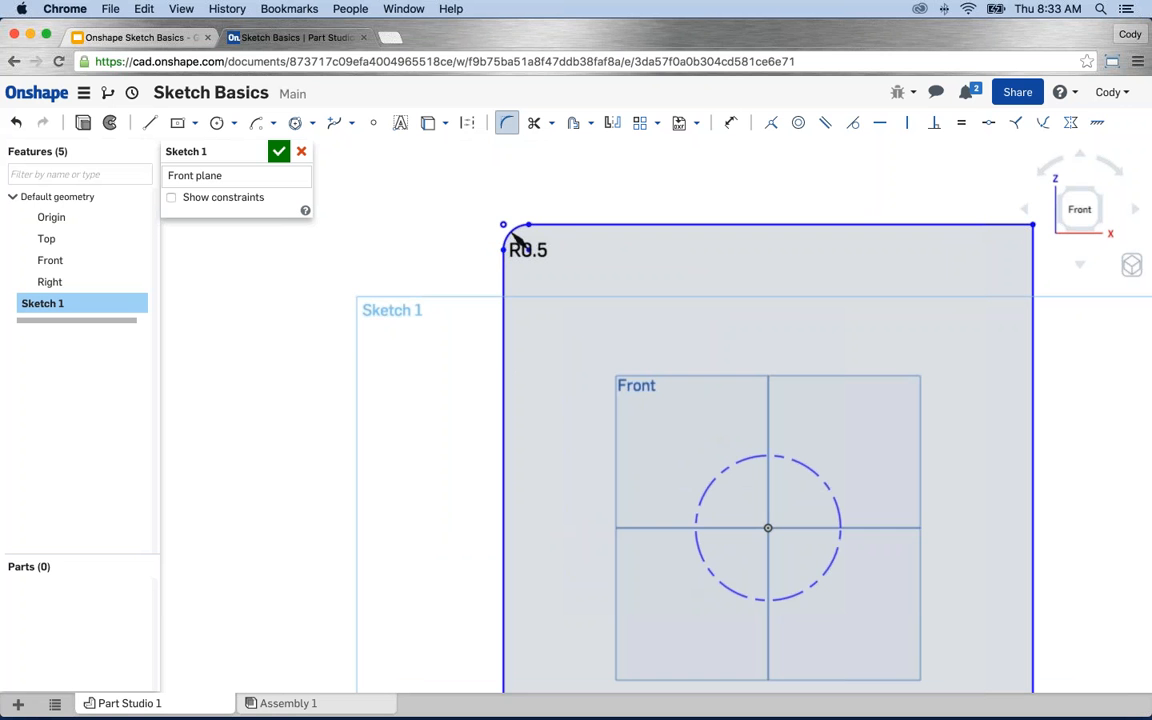
Fillet the rectangle's upper-right corner with a 5 in radius and both lower corners at the same 0.5 in radius as the upper-left one
scroll(572, 196, "down", 5)
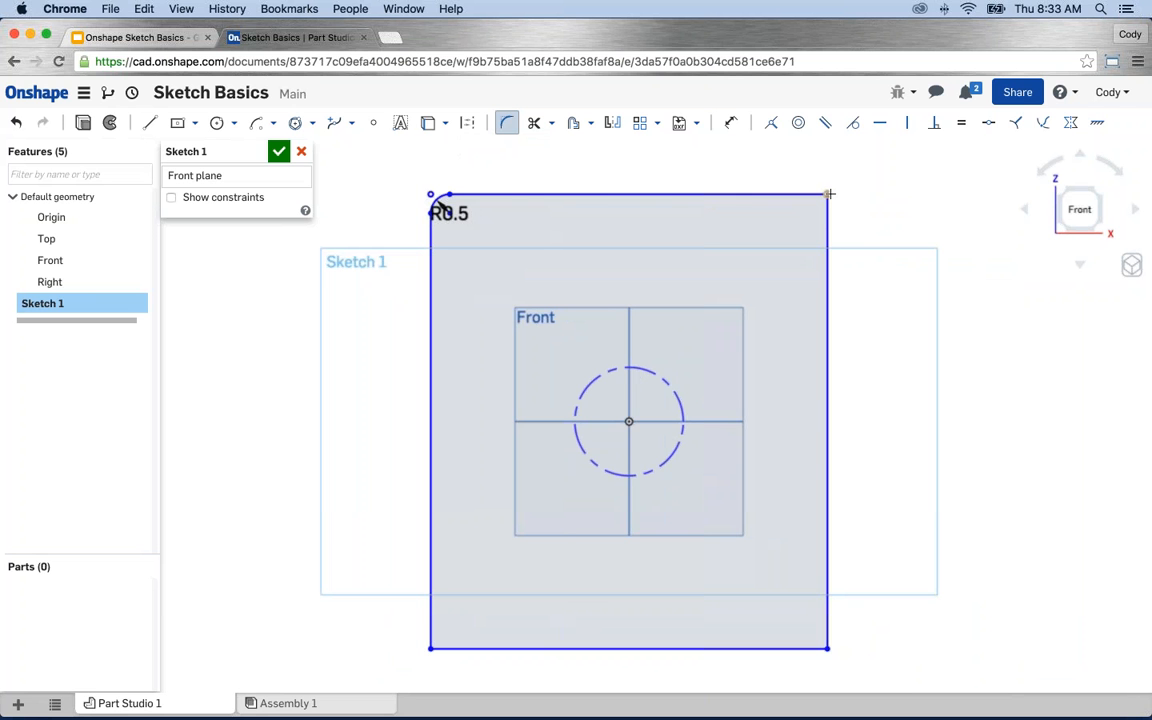
left_click_drag(825, 195, 764, 241)
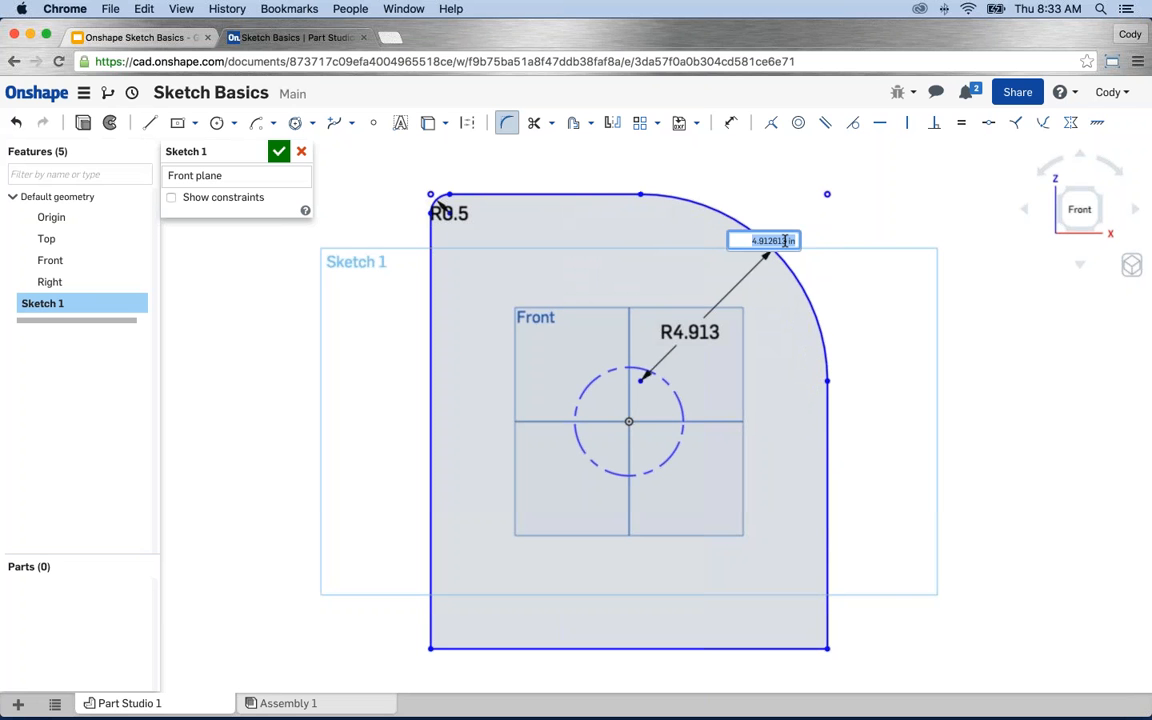
type("5")
key("Return")
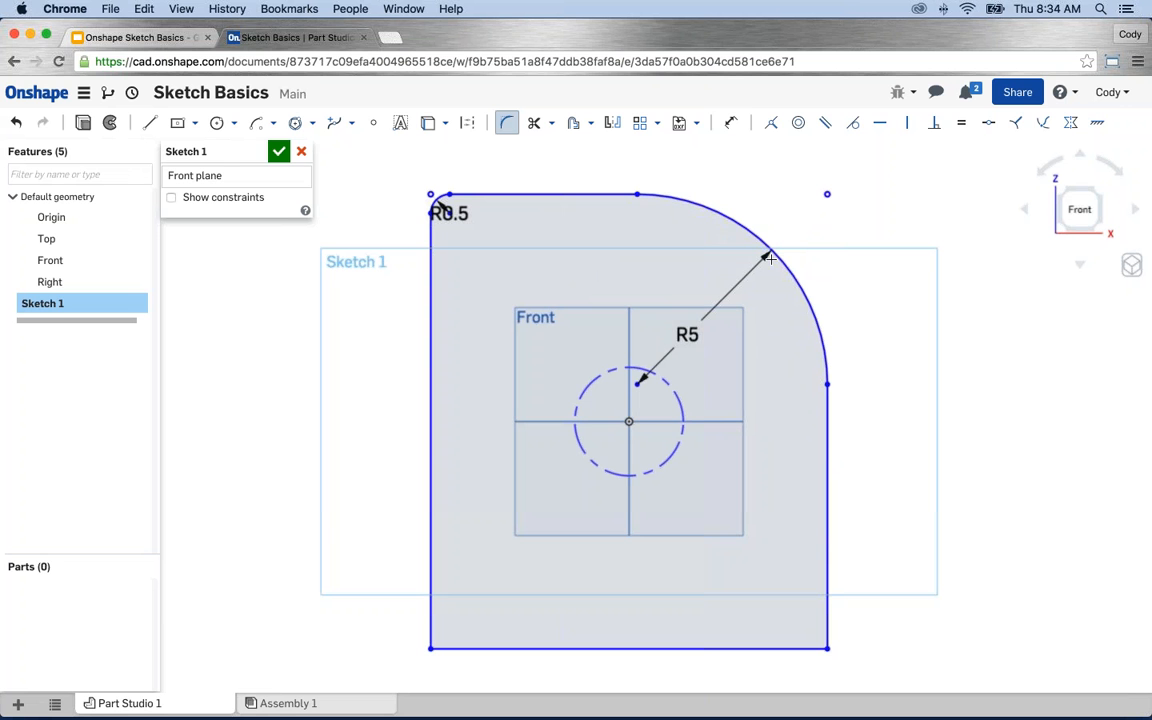
left_click(826, 648)
left_click(431, 647)
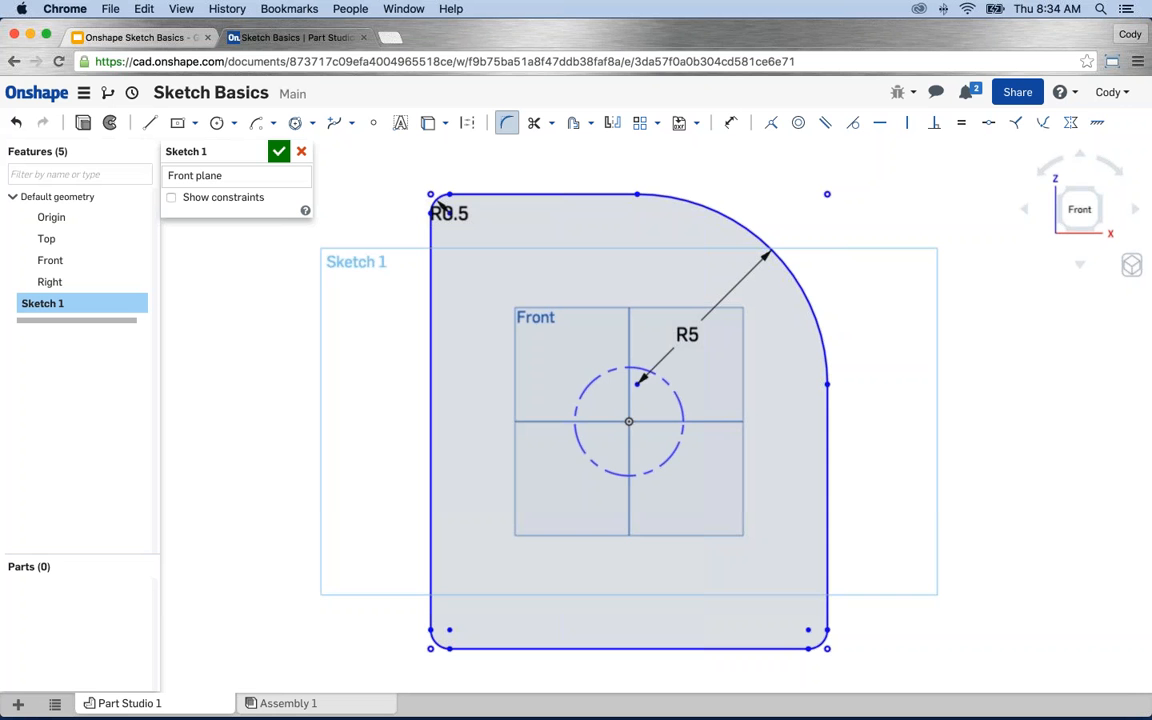
Offset the entire filleted outline outward as one closed chain
scroll(435, 206, "down", 1)
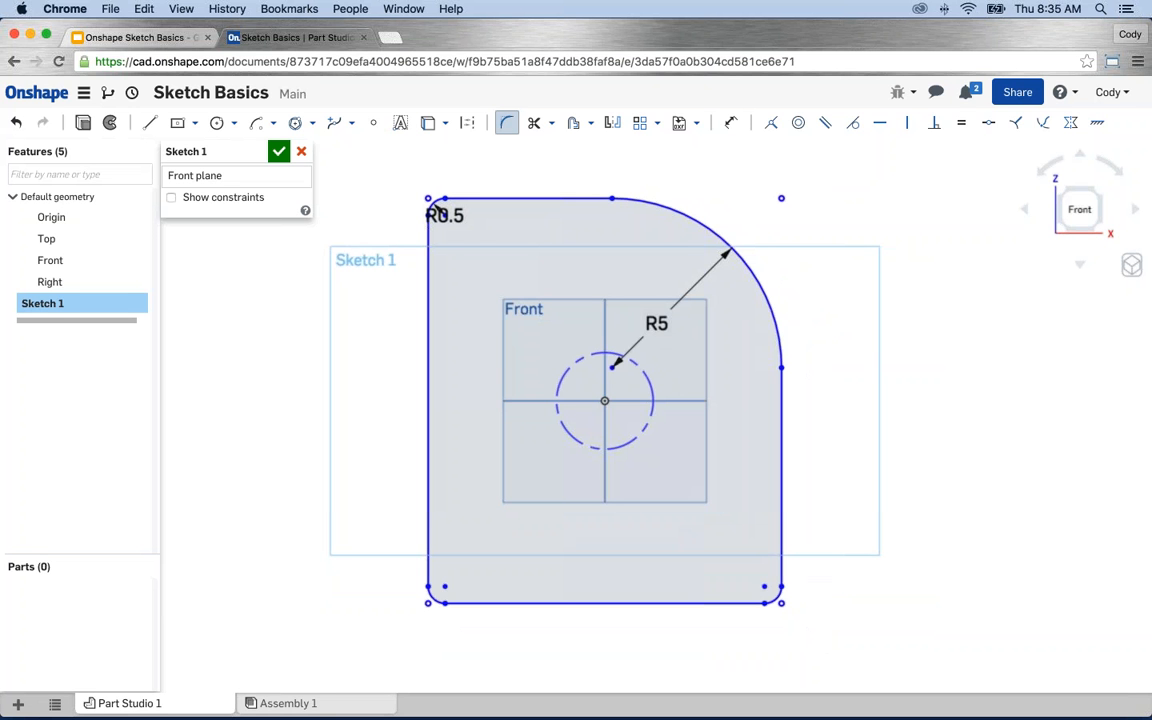
left_click(577, 124)
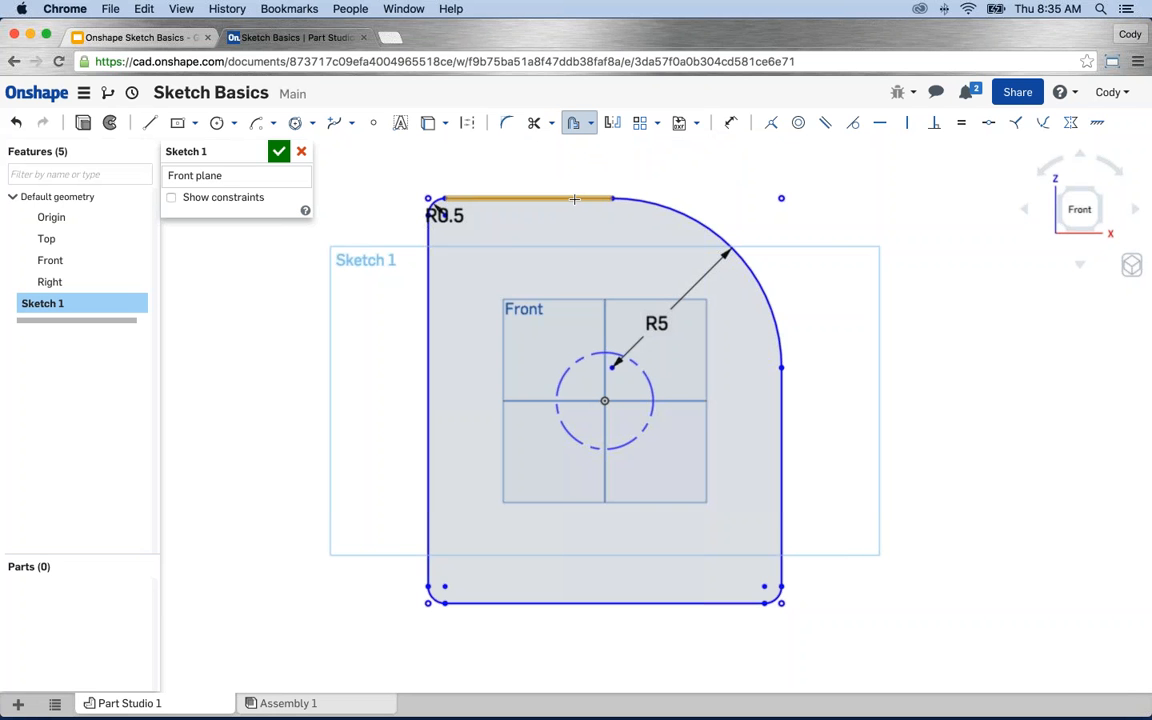
left_click(574, 199)
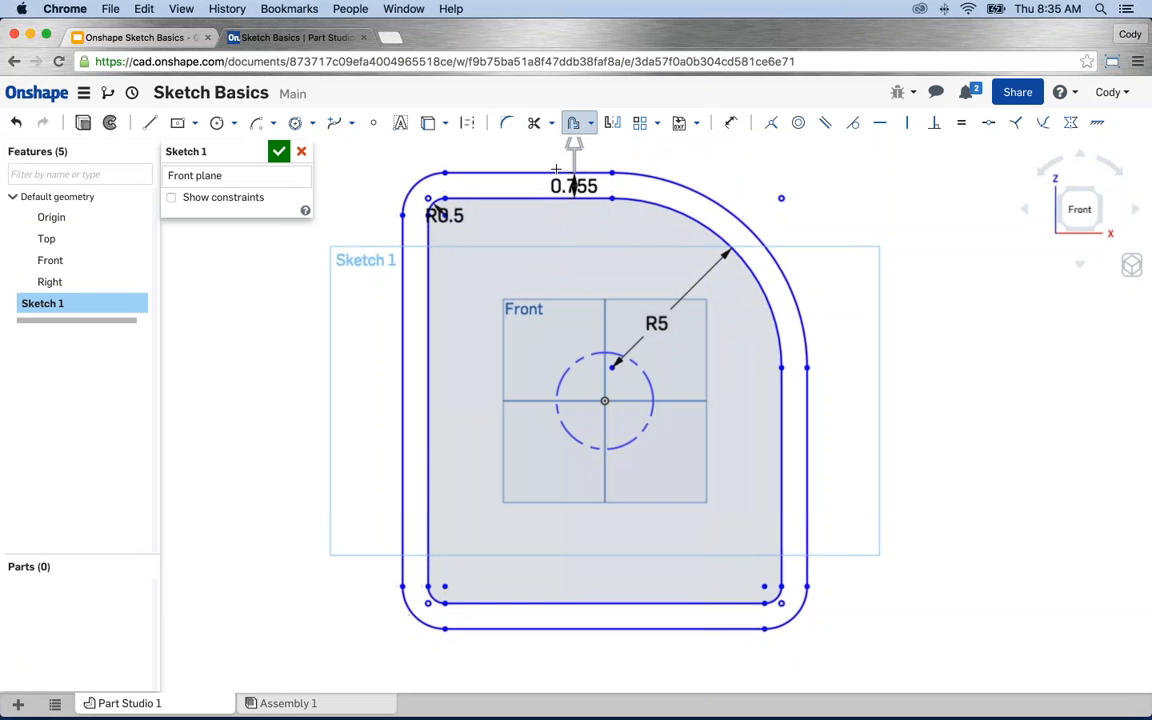
left_click(556, 165)
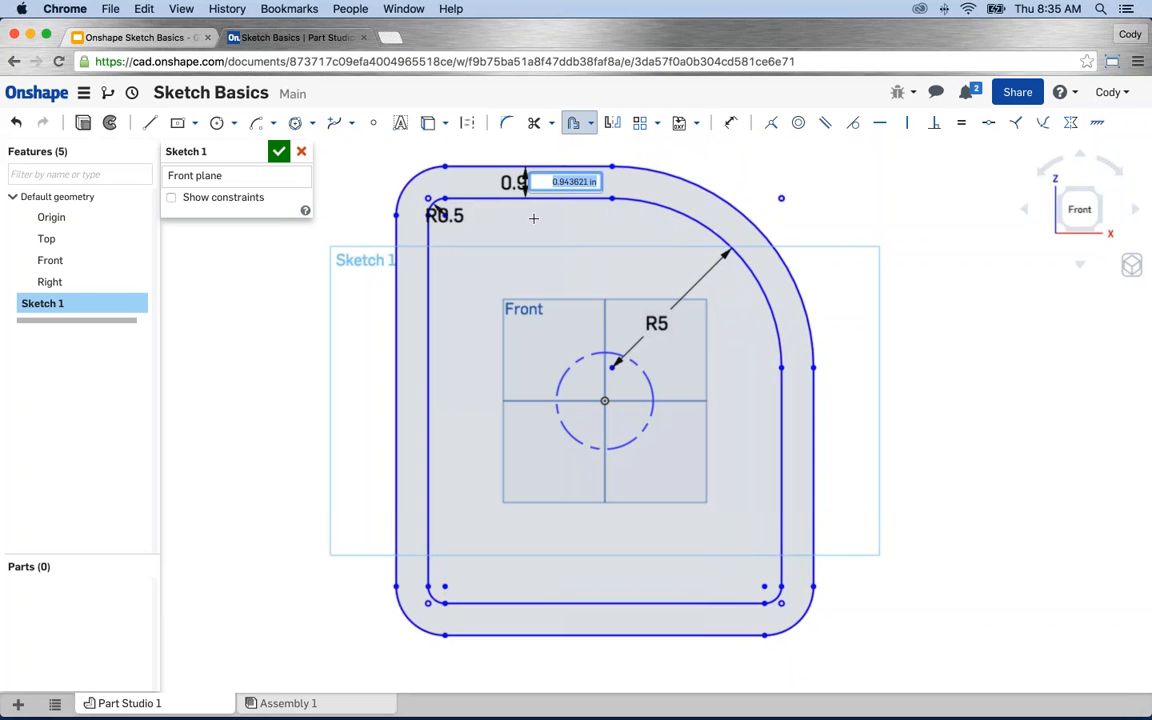
key("Return")
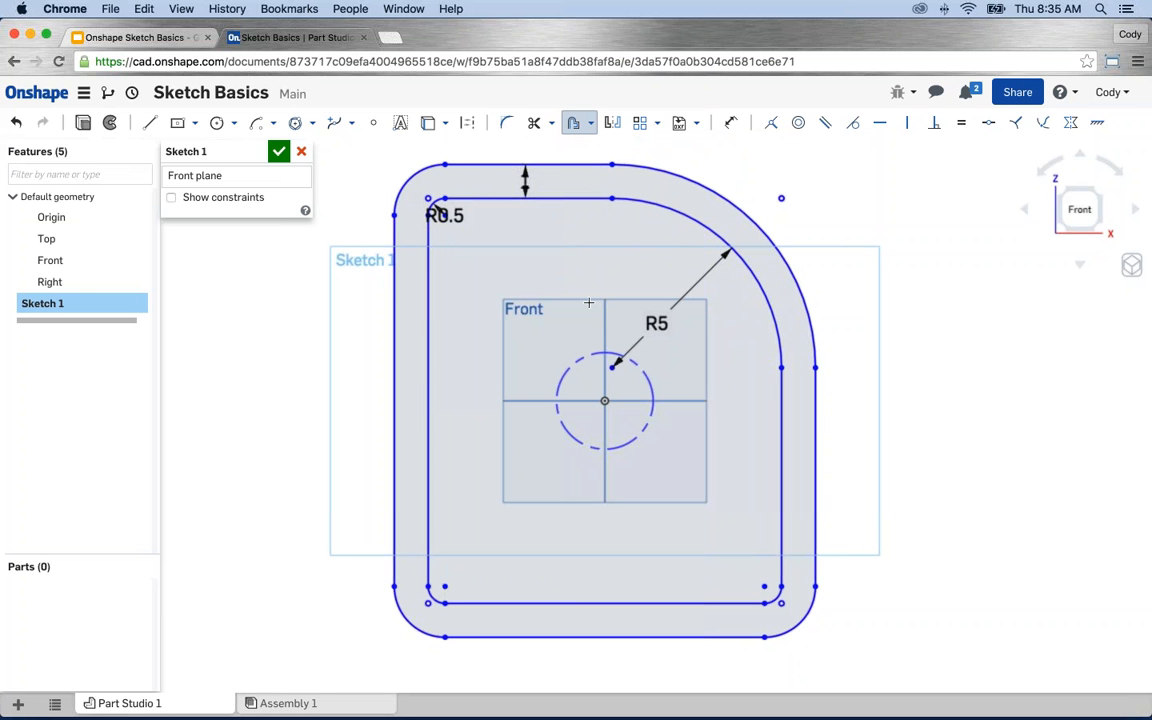
Select all geometry in Sketch 1, including both outlines and the construction circle, and delete it
key("Escape")
scroll(633, 332, "down", 1)
mouse_move(849, 617)
left_mouse_down()
mouse_move(501, 257)
mouse_move(384, 165)
left_mouse_up()
key("Delete")
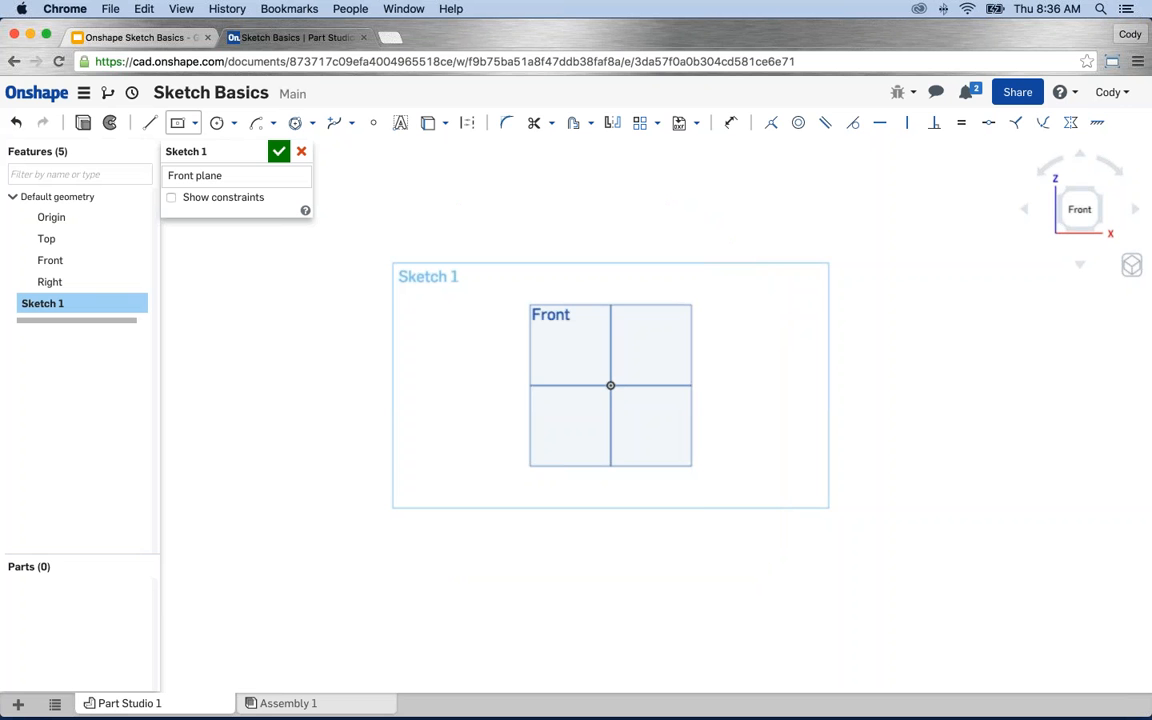
Sketch a circle centred on the origin in Sketch 1 and extrude it into a disc
left_click(217, 122)
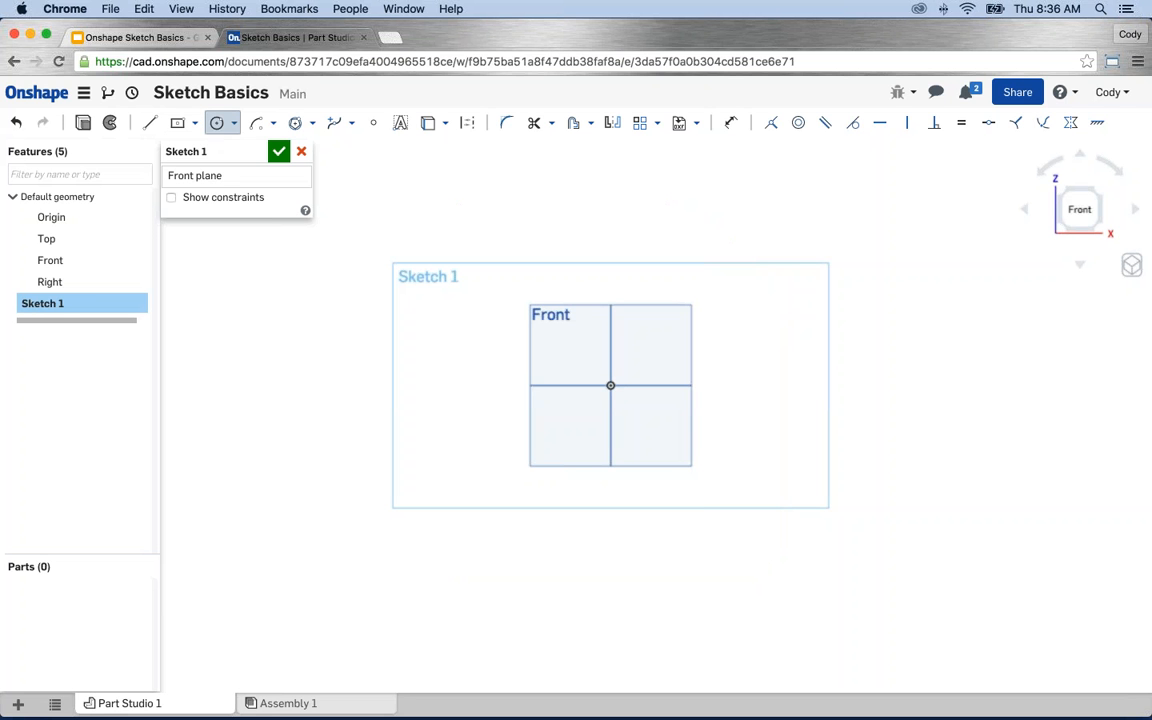
left_click(610, 385)
left_click(505, 408)
left_click(83, 122)
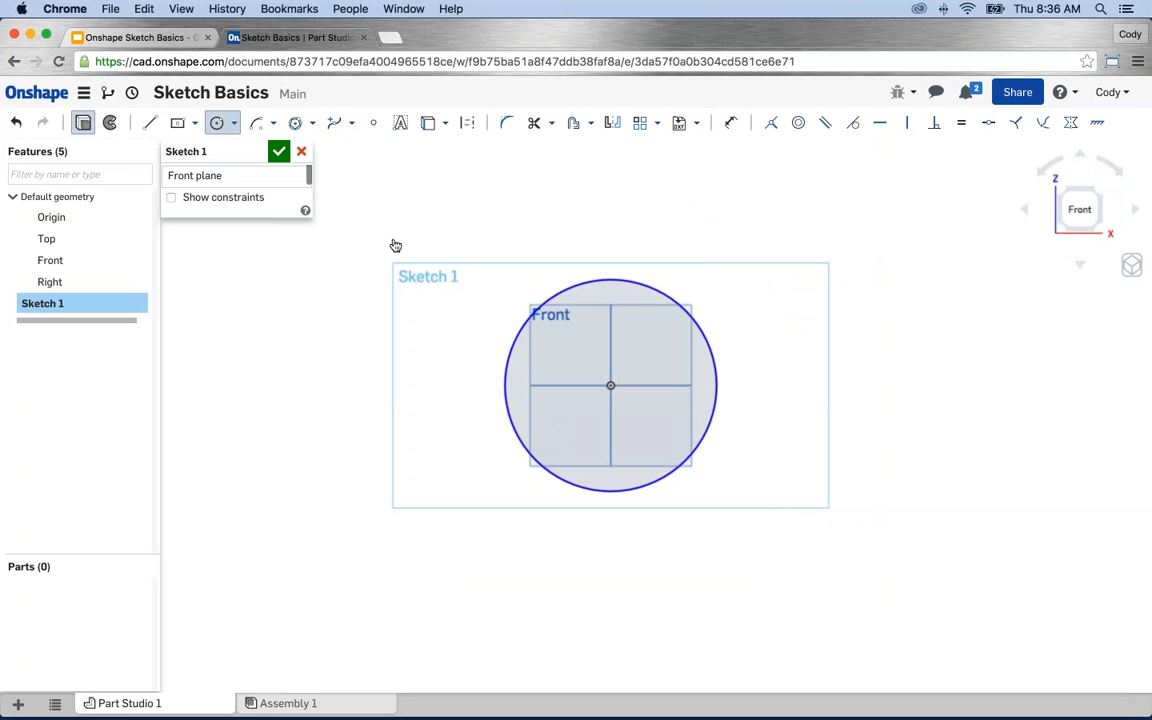
left_click(280, 152)
Start a sketch on the Right plane and draw a horizontal construction line from the origin across the disc's thickness
right_click_drag(380, 205, 491, 294)
left_click(573, 320)
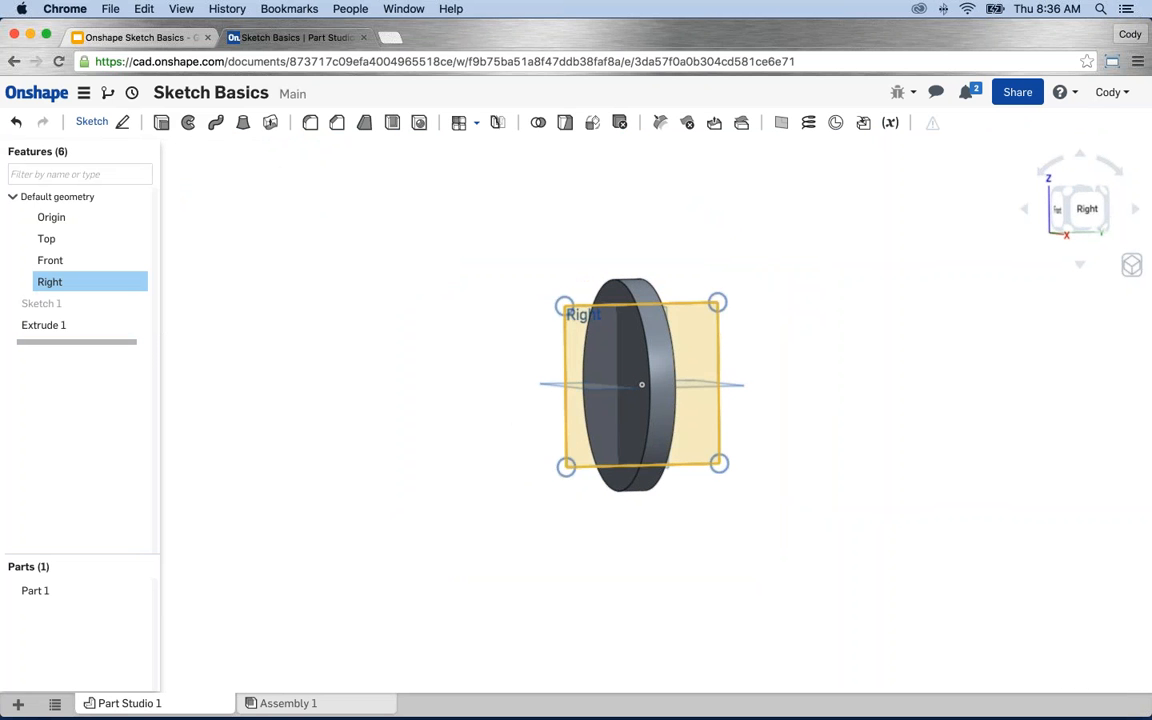
key("shift+s")
key("n")
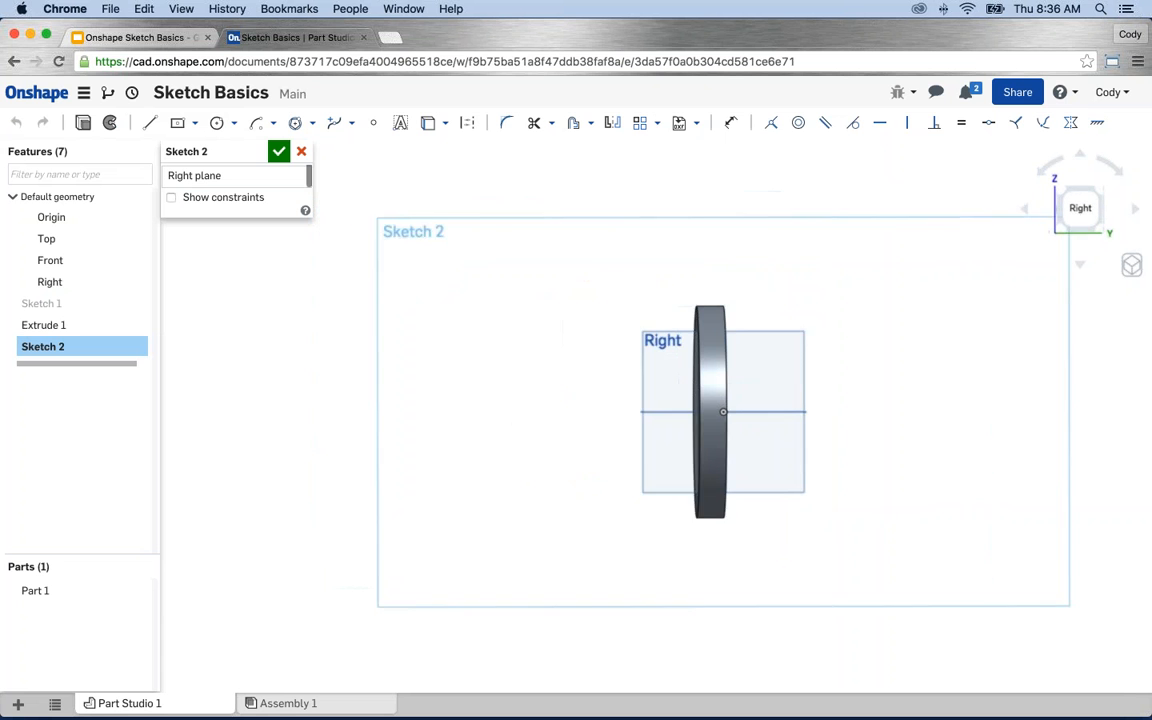
left_click(150, 123)
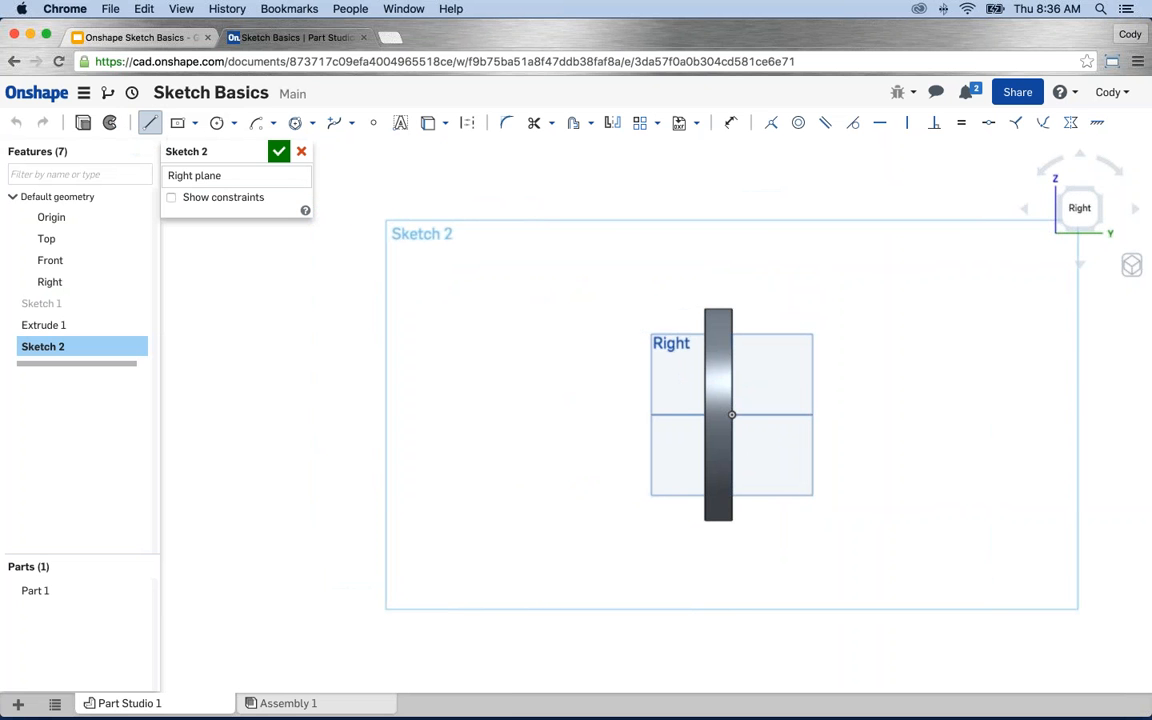
scroll(726, 420, "up", 5)
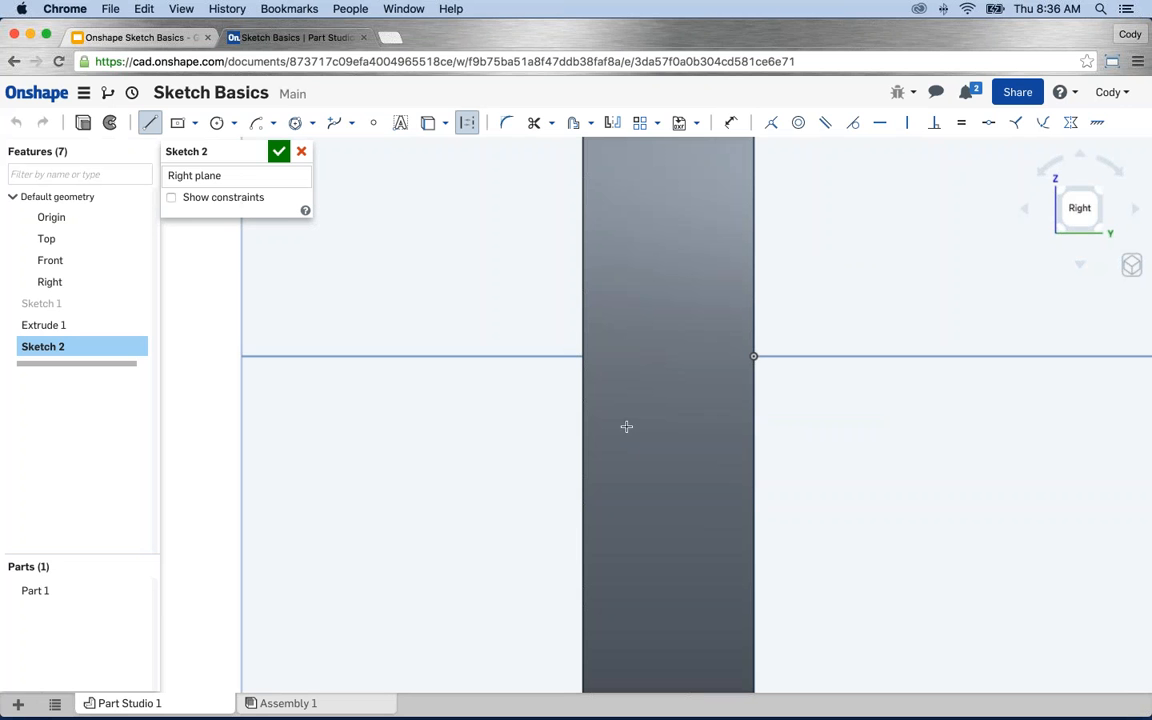
left_click(753, 356)
left_click(516, 355)
key("Escape")
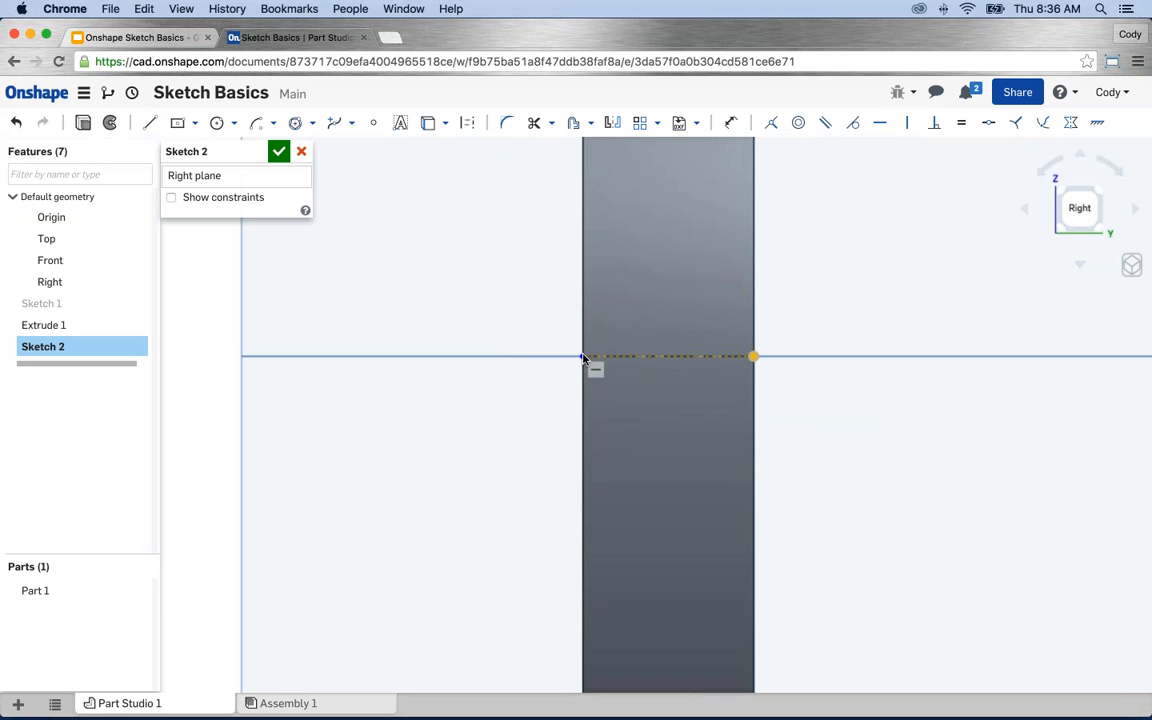
Discard the Right plane sketch and delete Extrude 1 together with Sketch 1
mouse_move(257, 352)
right_mouse_down()
mouse_move(460, 393)
mouse_move(403, 400)
right_mouse_up()
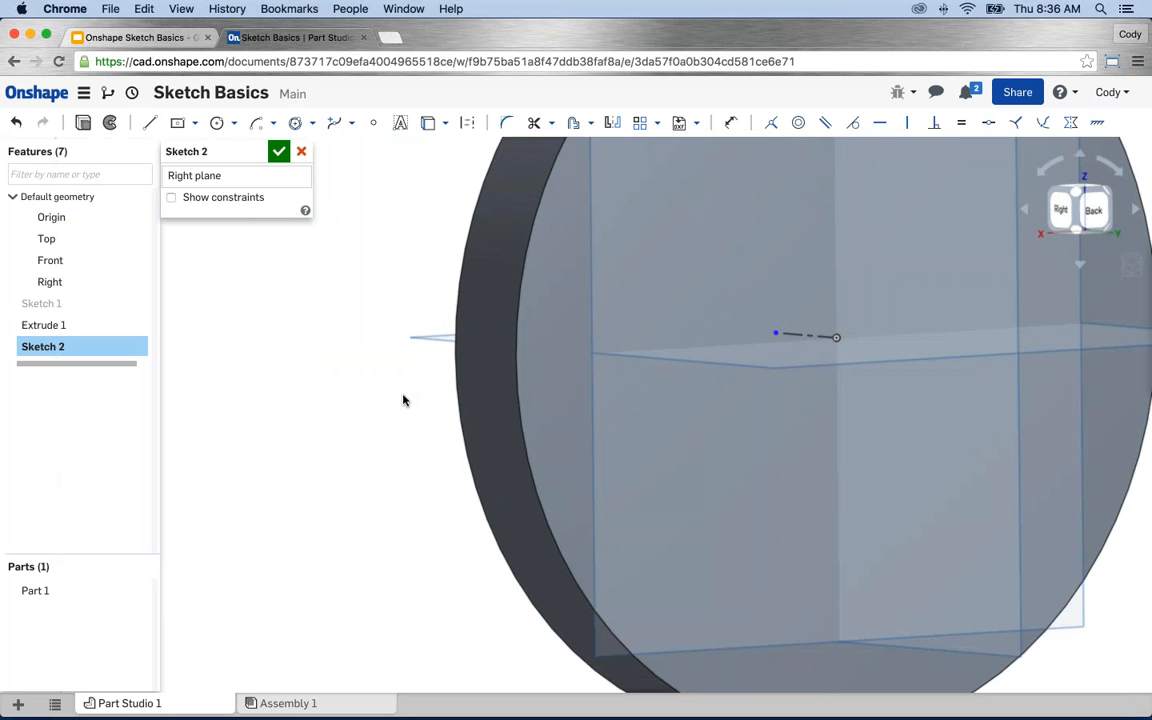
scroll(403, 400, "down", 5)
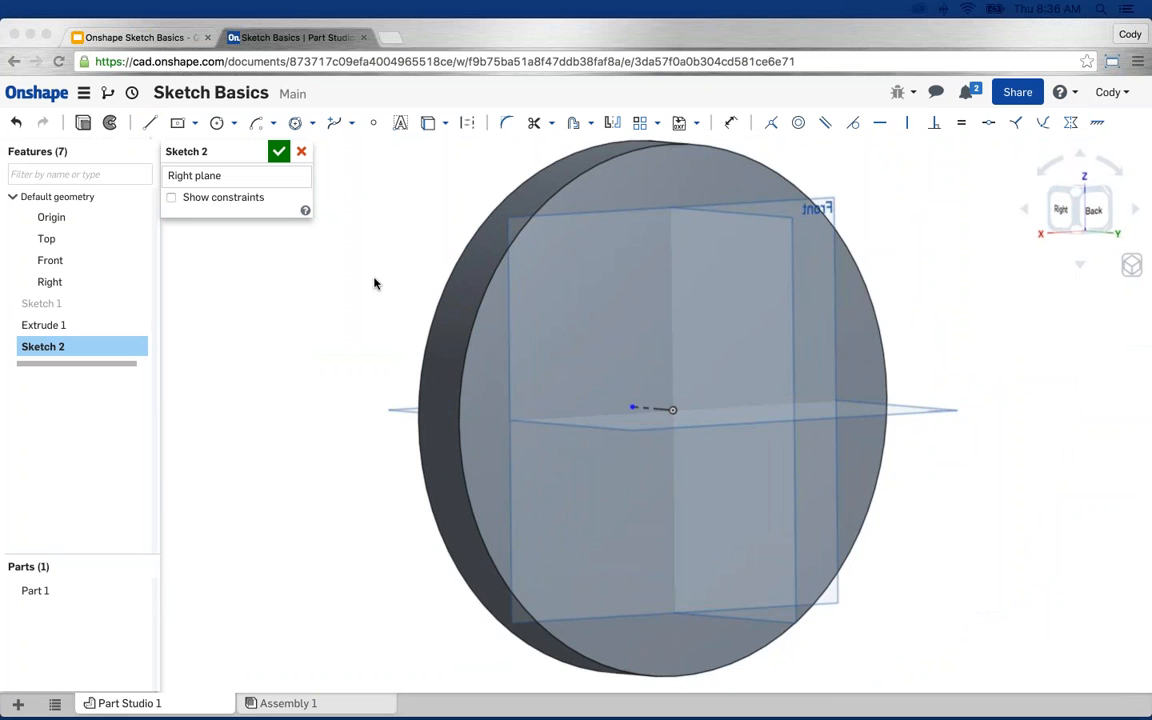
scroll(370, 288, "down", 3)
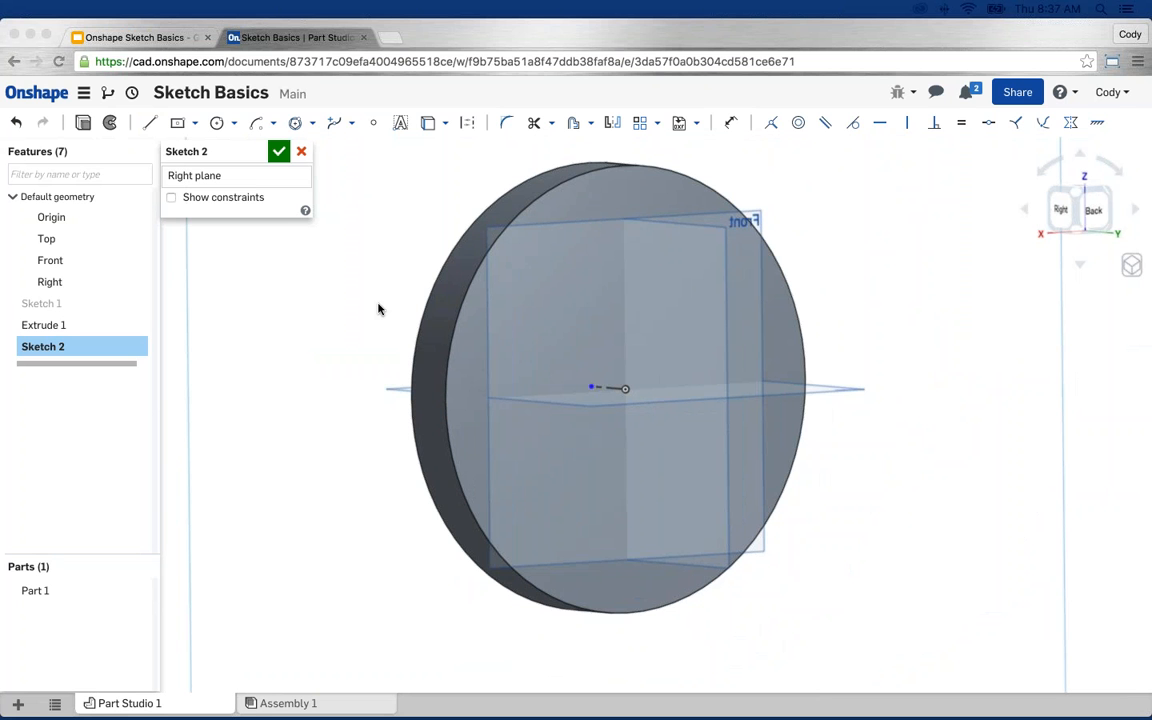
scroll(392, 305, "down", 3)
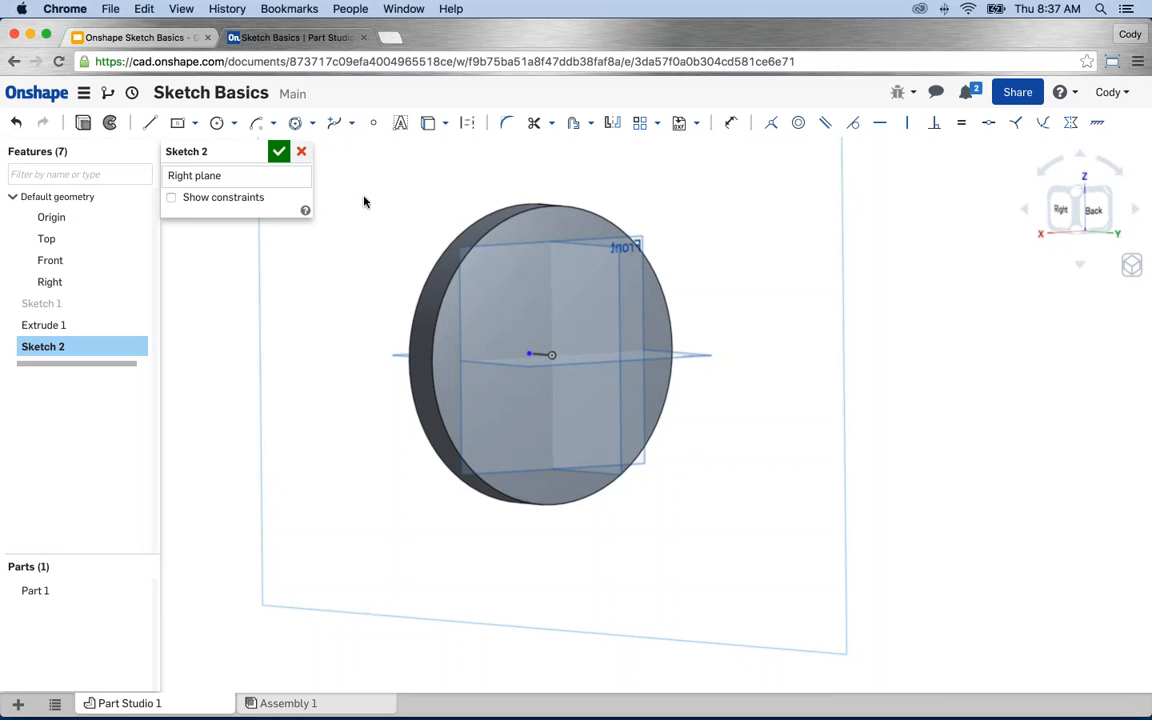
left_click(301, 151)
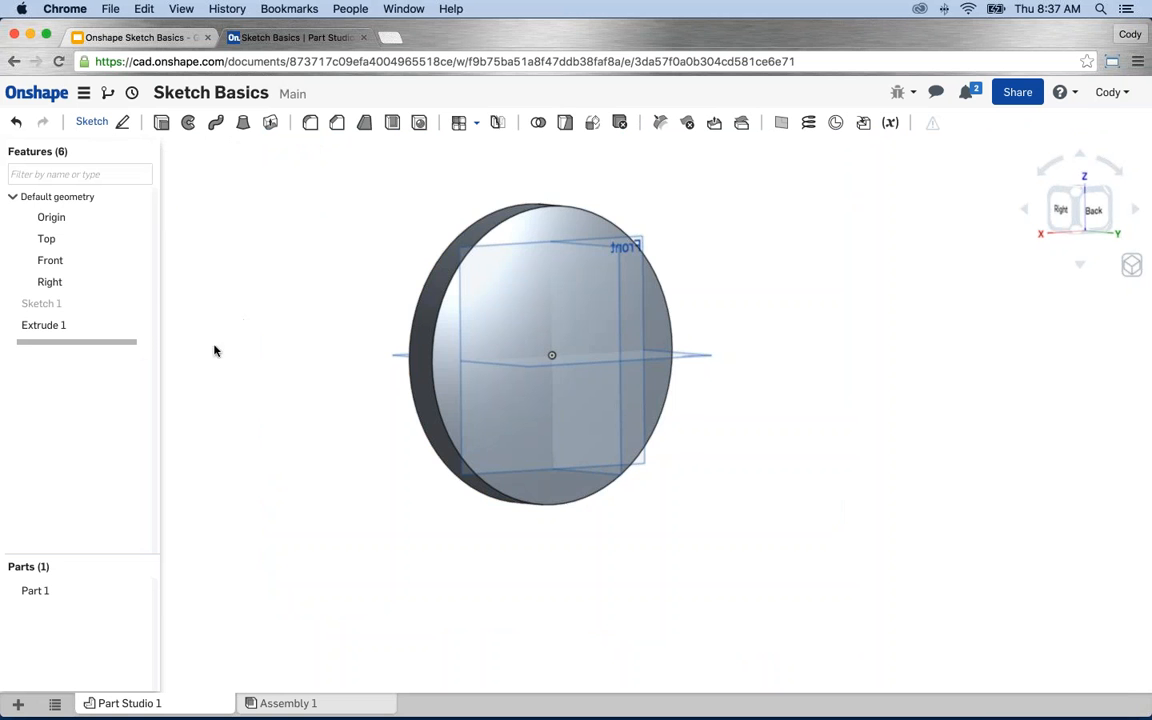
left_click(78, 322)
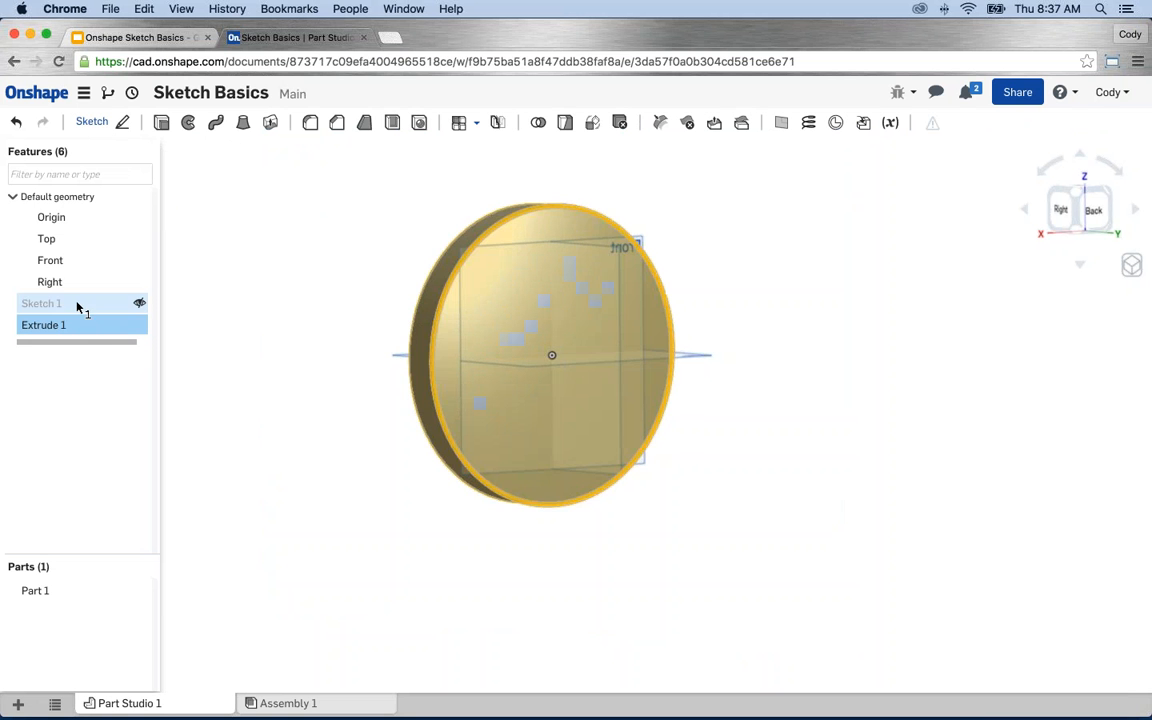
key("Delete")
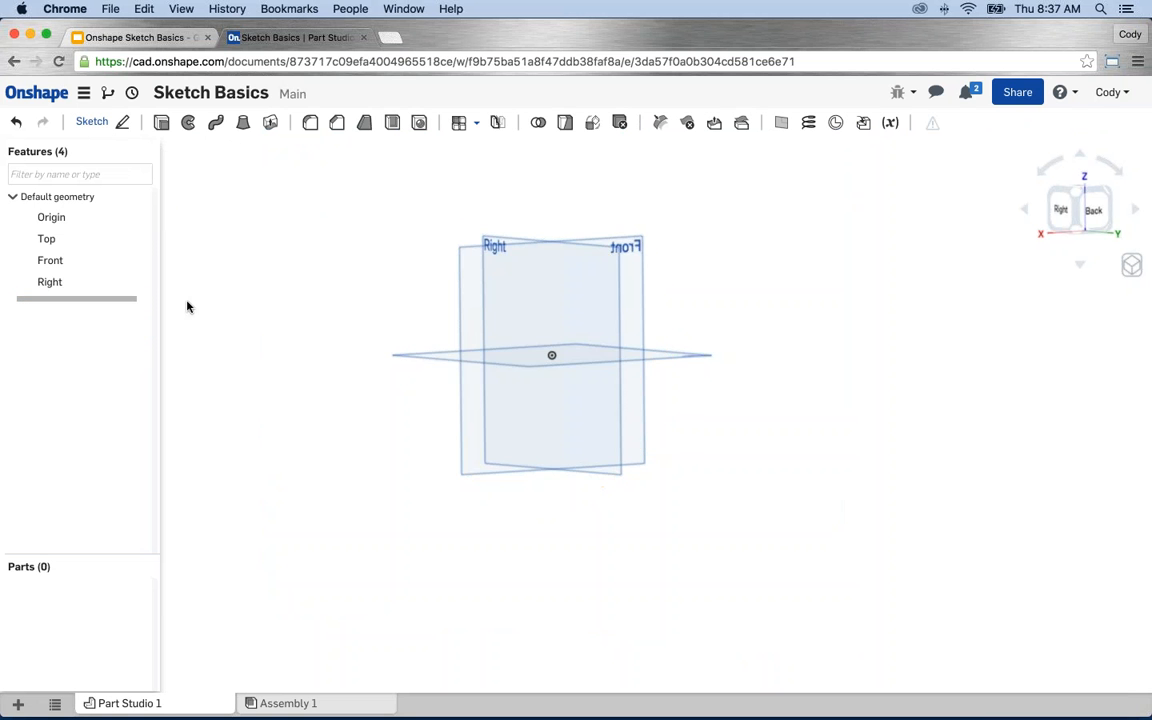
Start a sketch on the Front plane and draw a circle at the origin plus a smaller one beside it at the same height
left_click(58, 262)
key("shift+s")
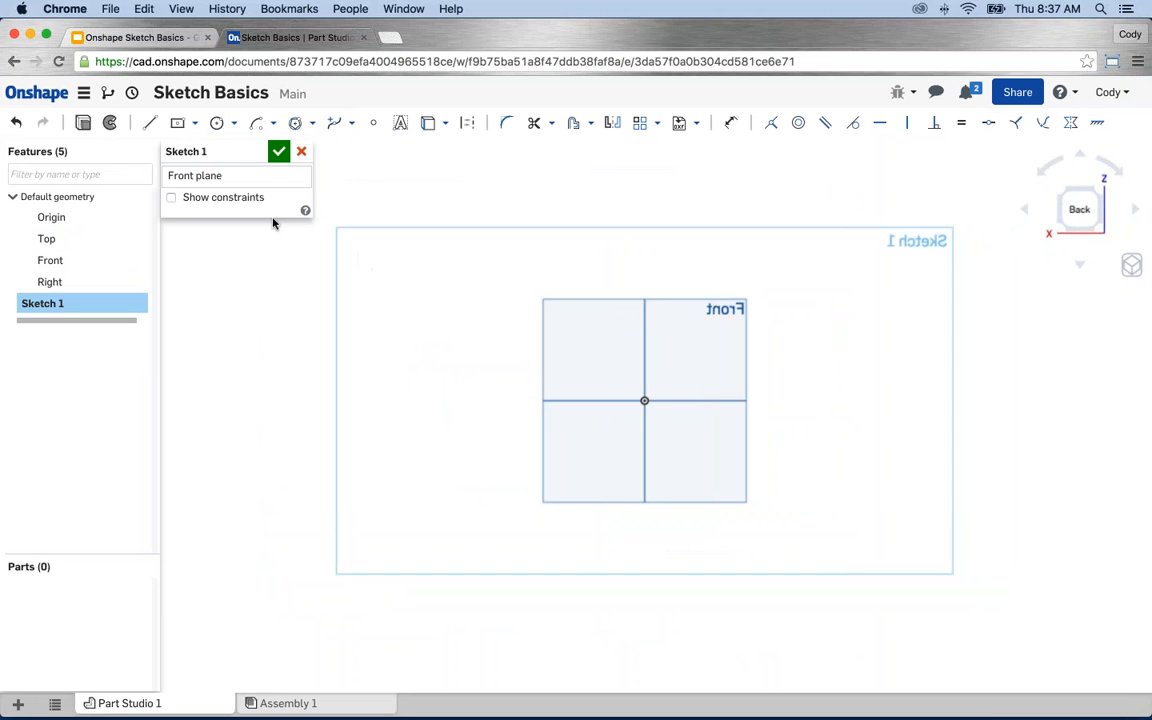
left_click(216, 124)
scroll(488, 398, "down", 5)
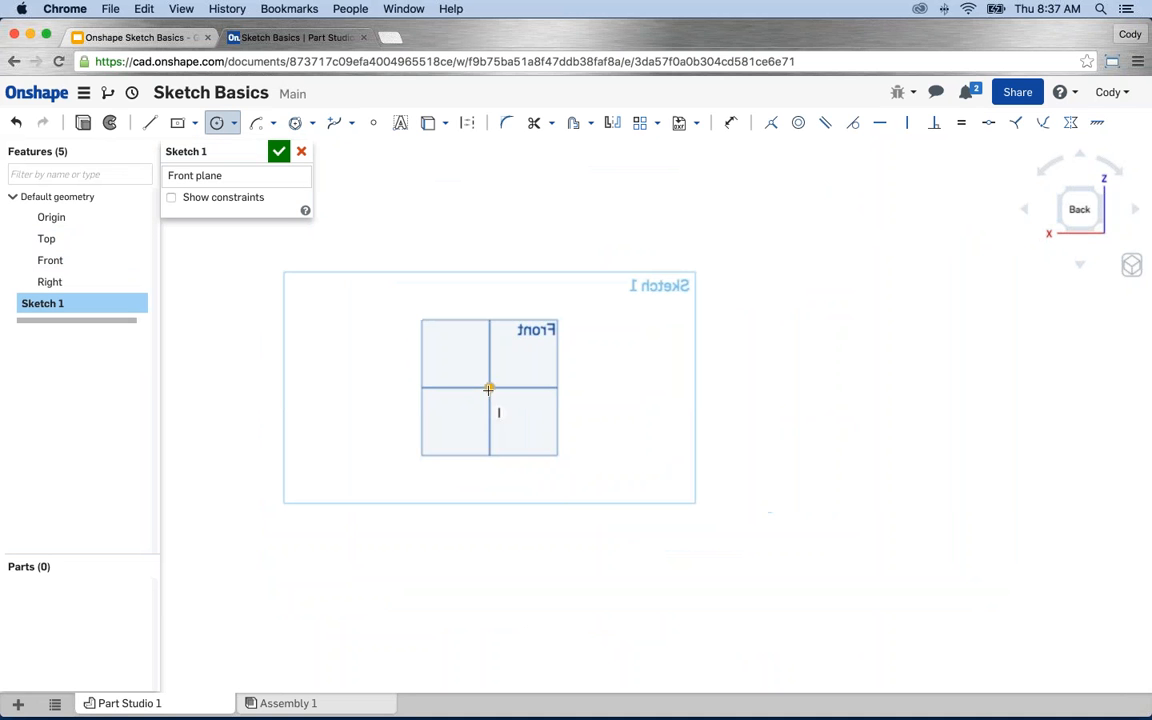
left_click(488, 387)
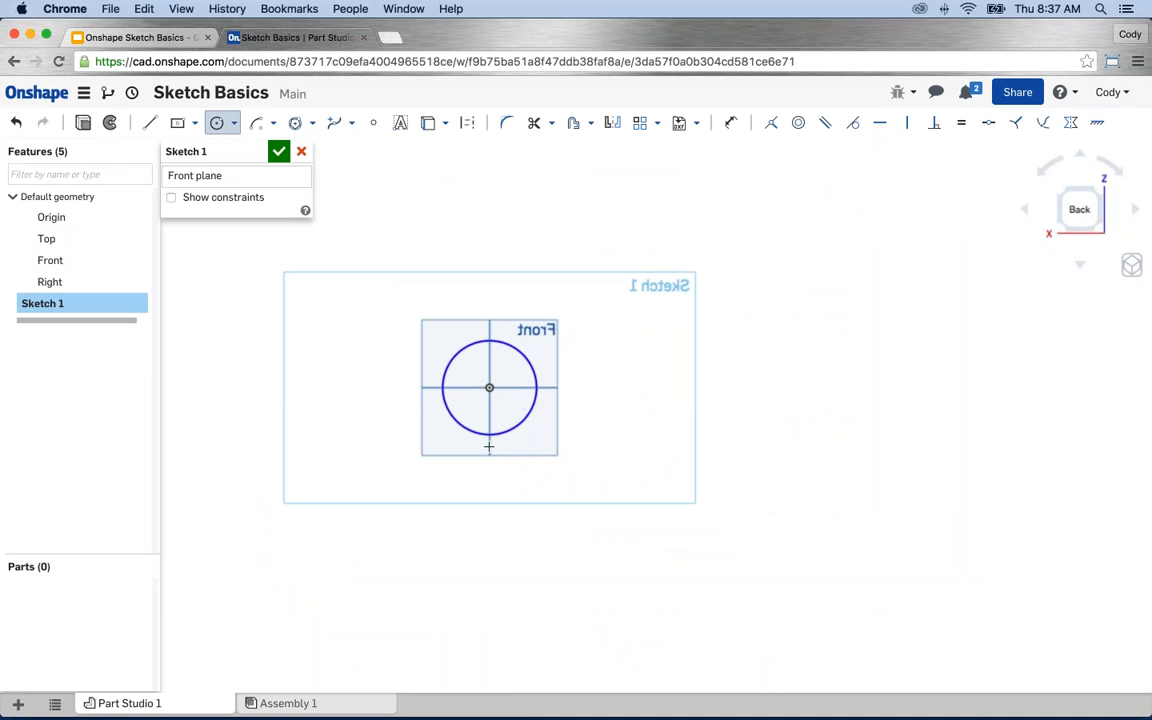
left_click(488, 434)
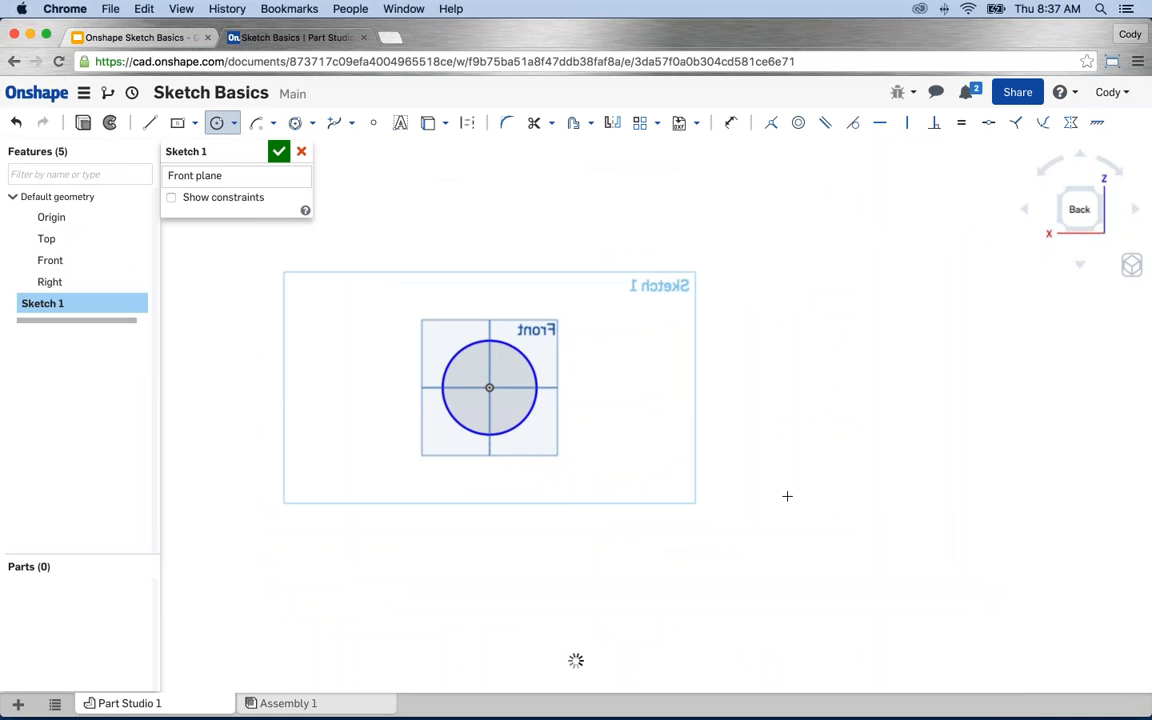
left_click(712, 387)
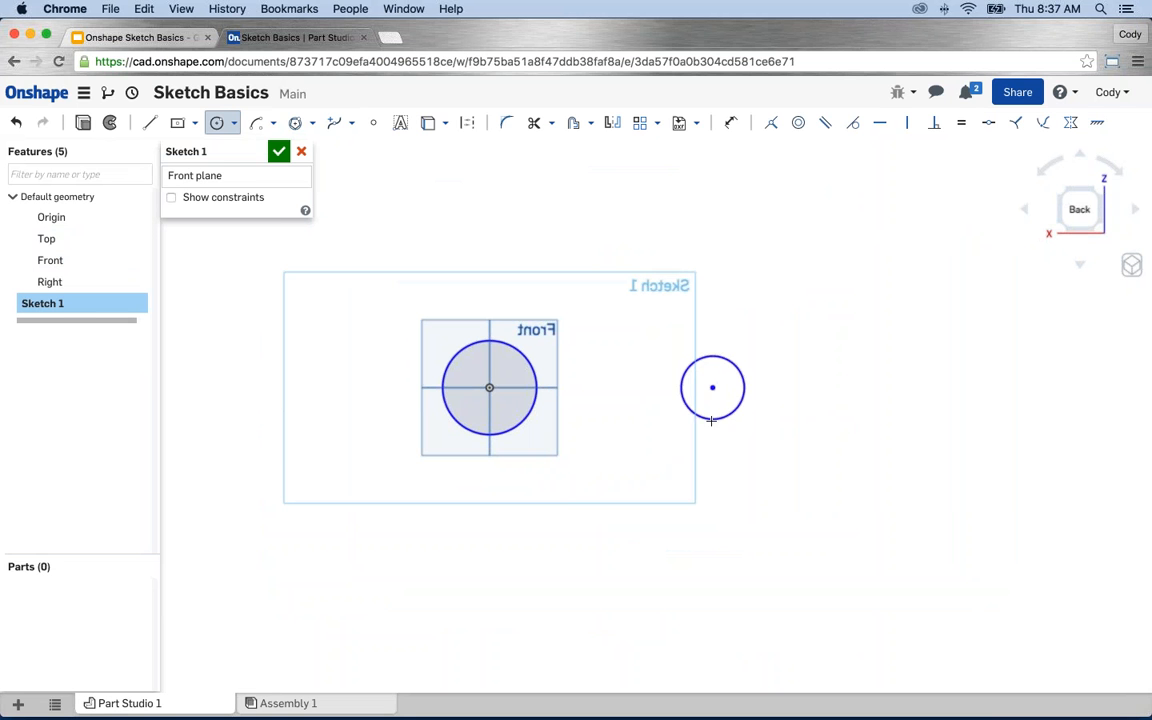
left_click(711, 427)
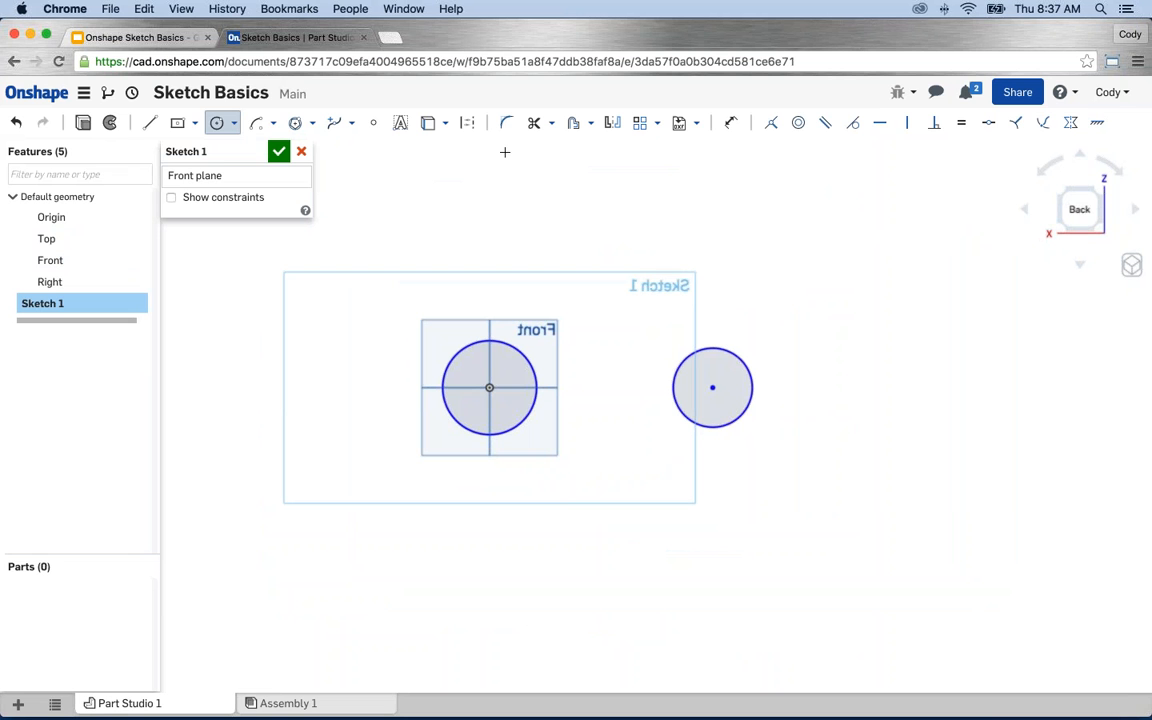
key("Escape")
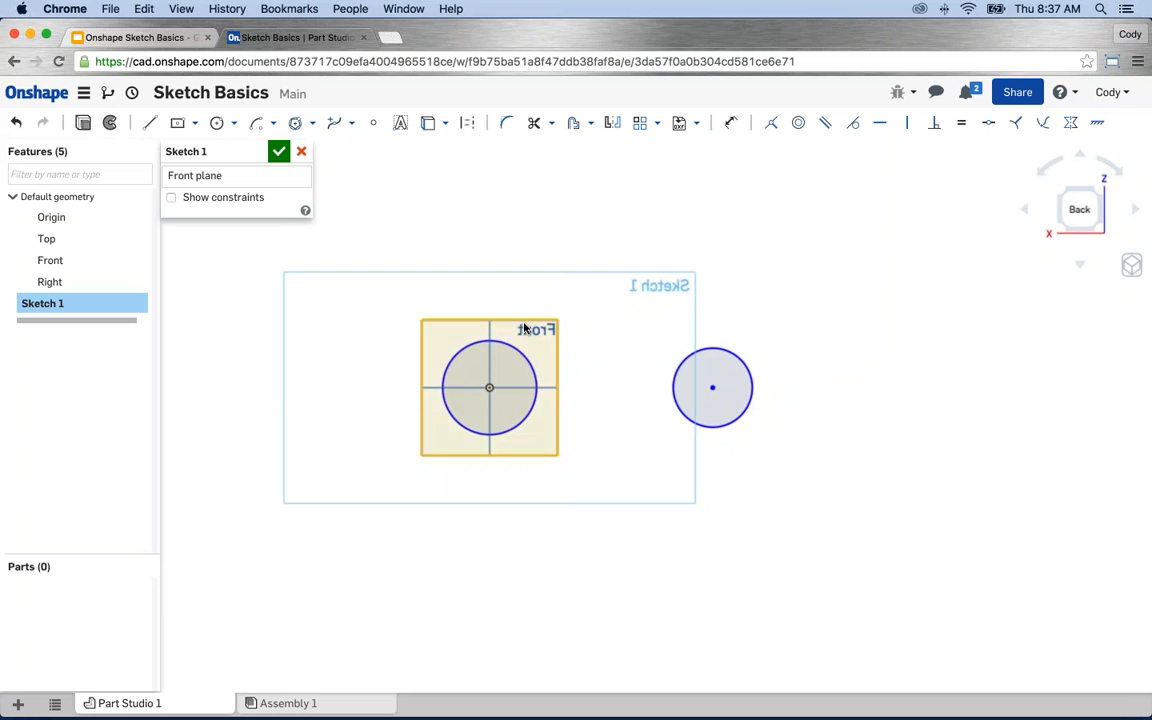
Shrink both undimensioned circles slightly by freehand adjustment of their edges
mouse_move(706, 350)
left_mouse_down()
mouse_move(711, 321)
mouse_move(712, 348)
left_mouse_up()
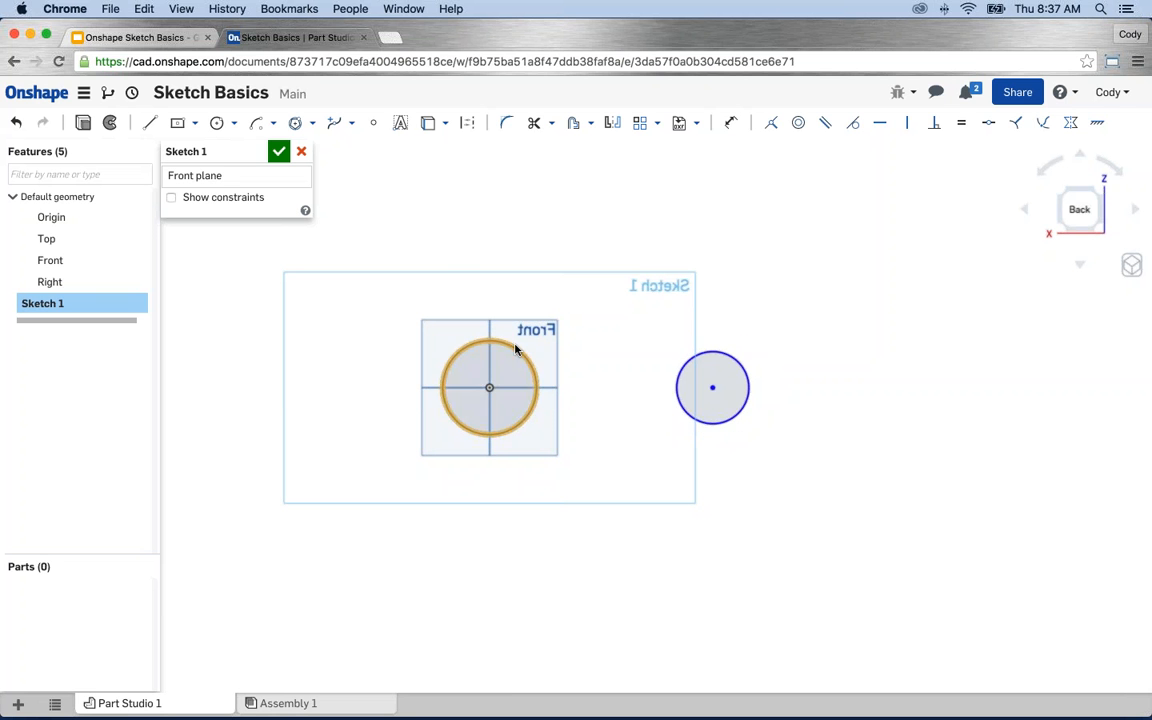
mouse_move(517, 345)
left_mouse_down()
mouse_move(548, 260)
mouse_move(514, 348)
left_mouse_up()
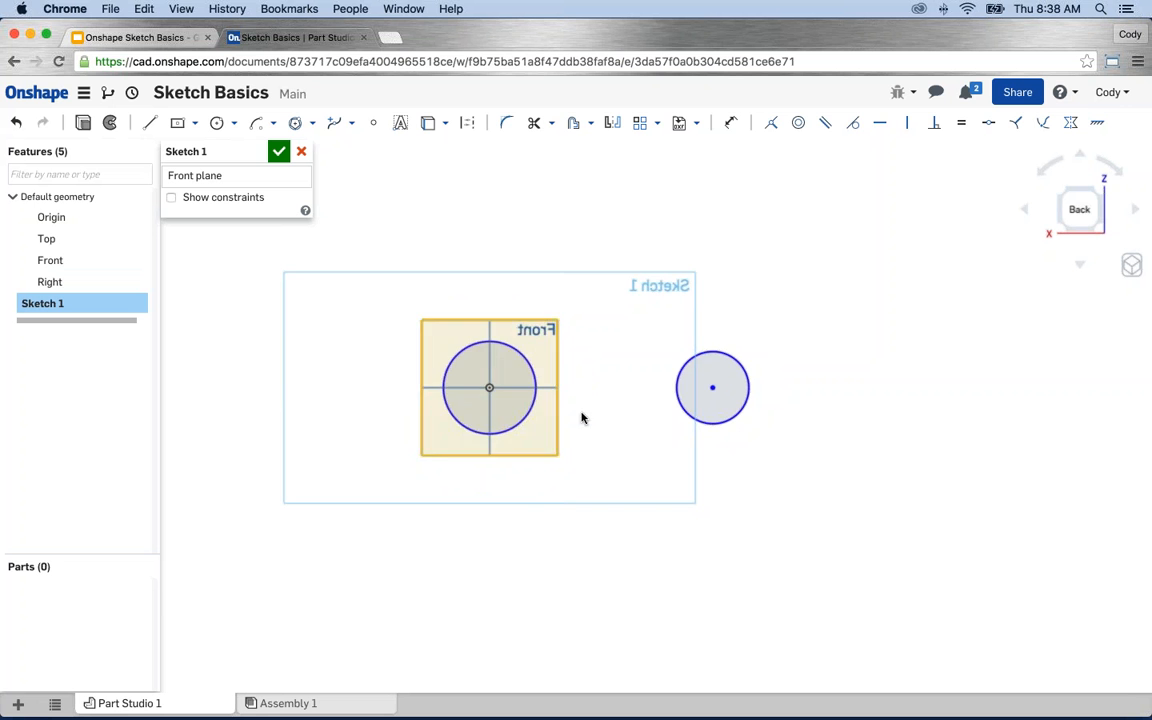
Dimension the diameter of the circle at the origin as 1 in
key("f")
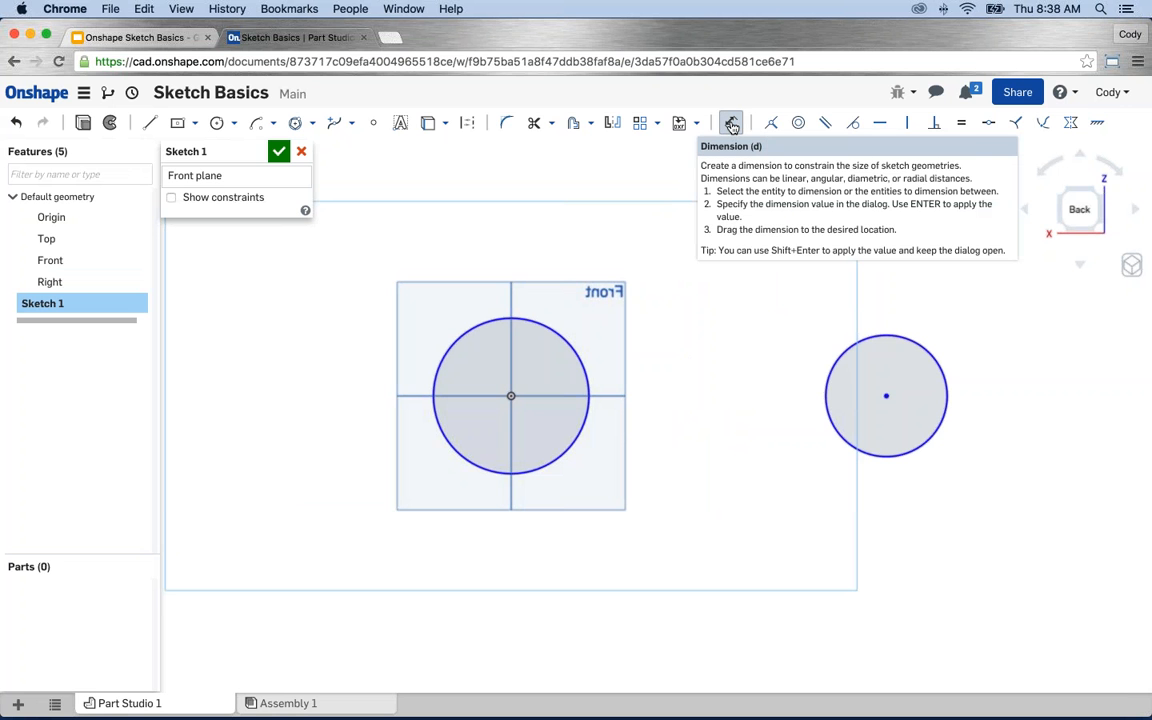
left_click(731, 123)
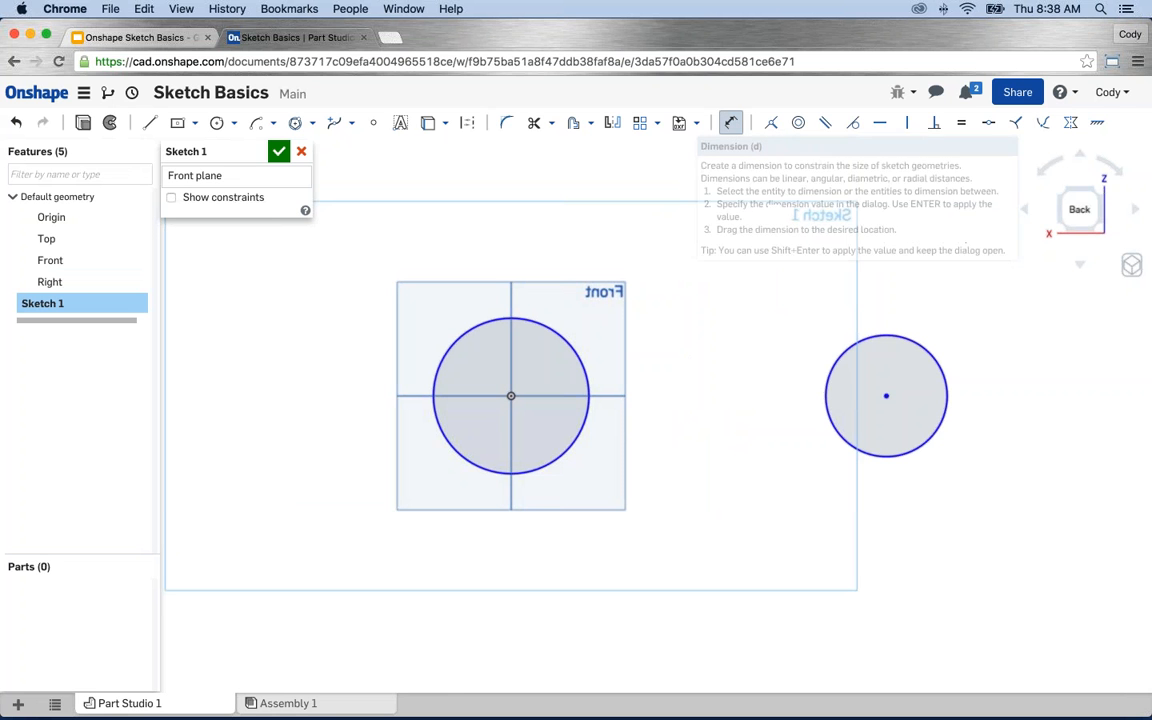
left_click(478, 323)
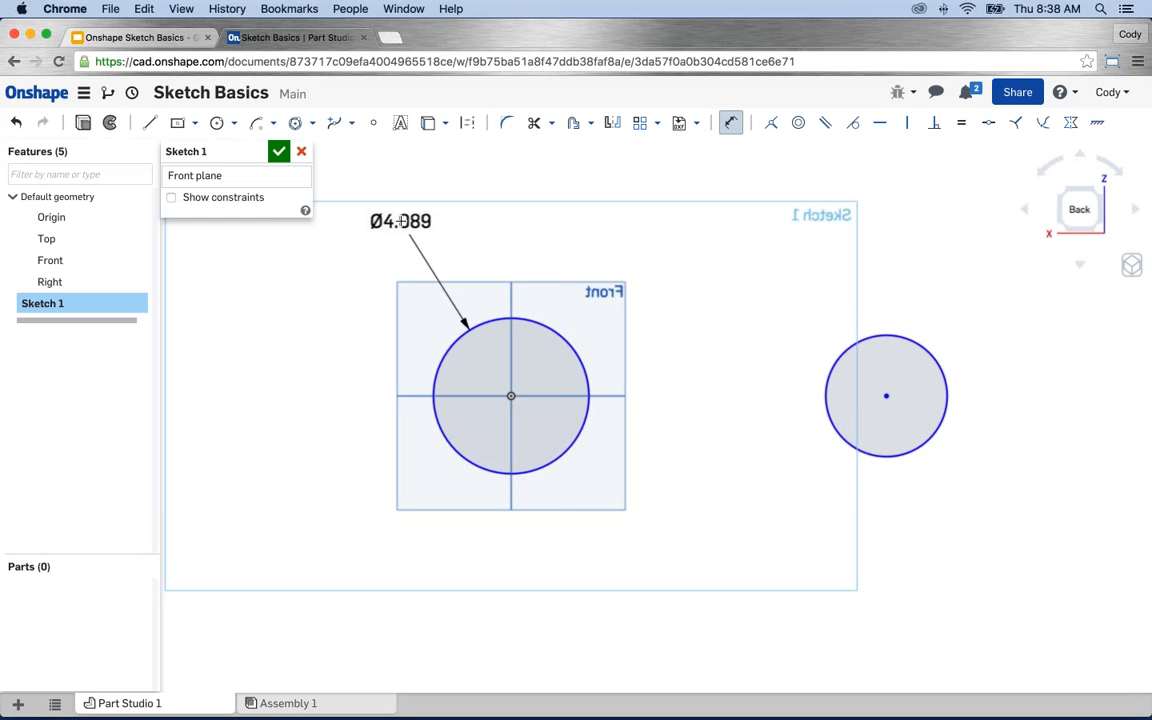
left_click(400, 221)
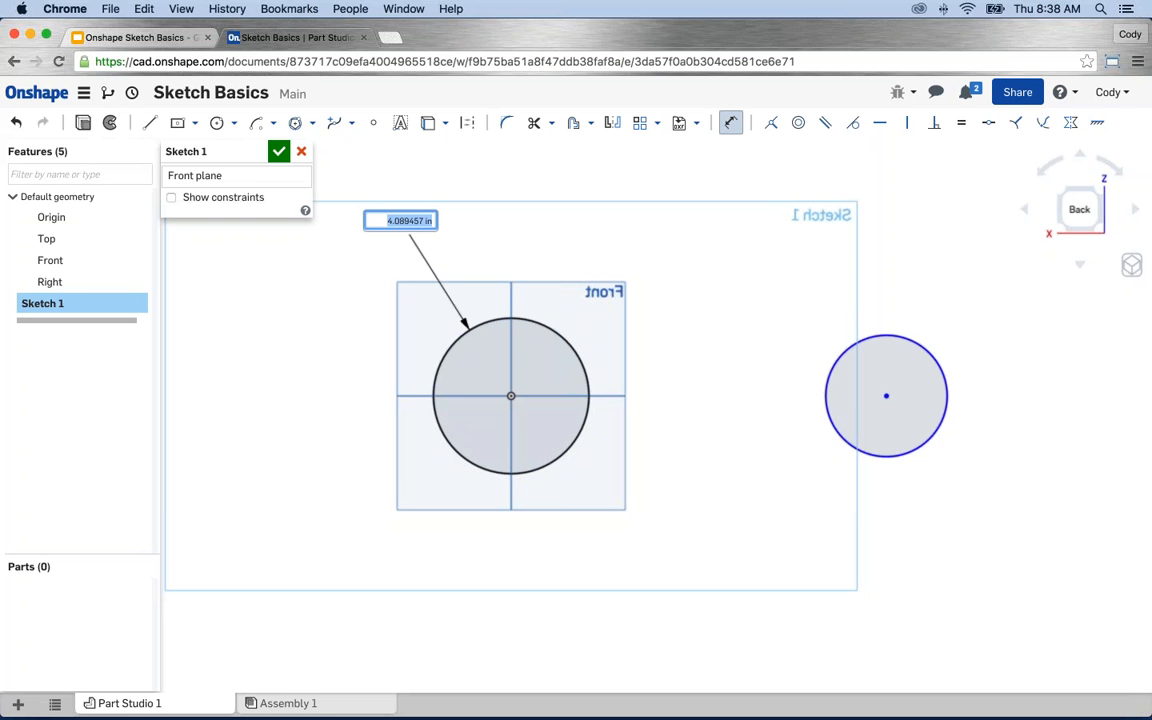
type("1")
key("Return")
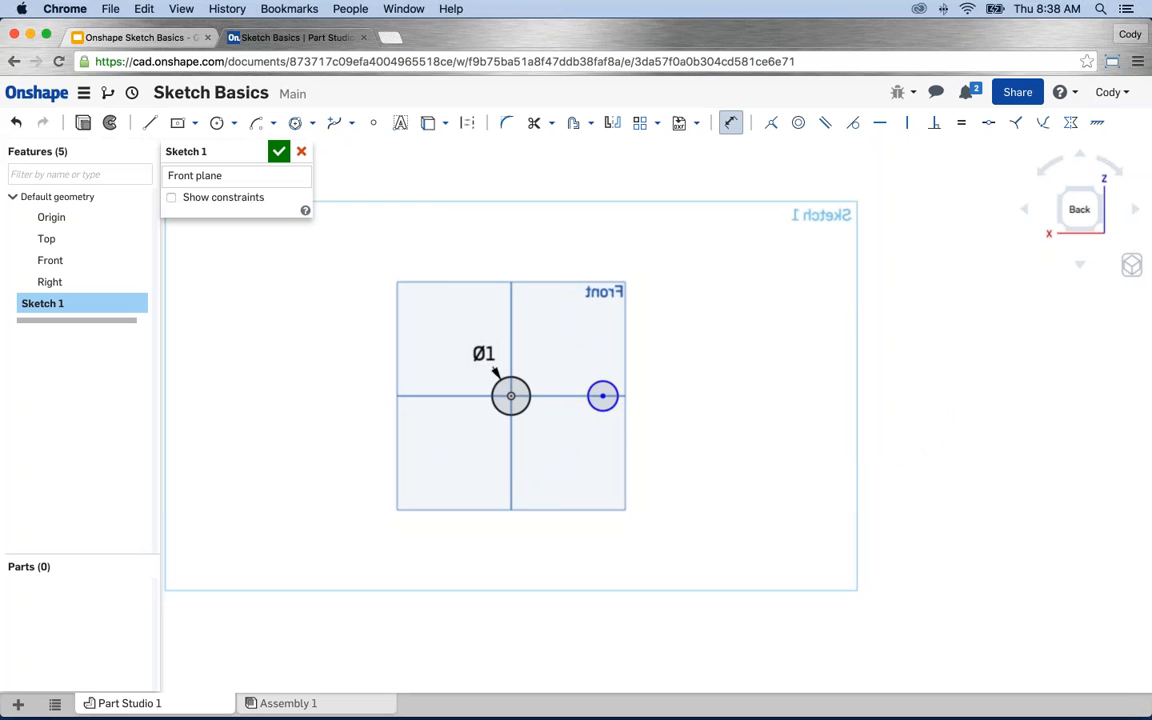
Set the origin circle's diameter dimension to 3/4 in
scroll(543, 384, "up", 5)
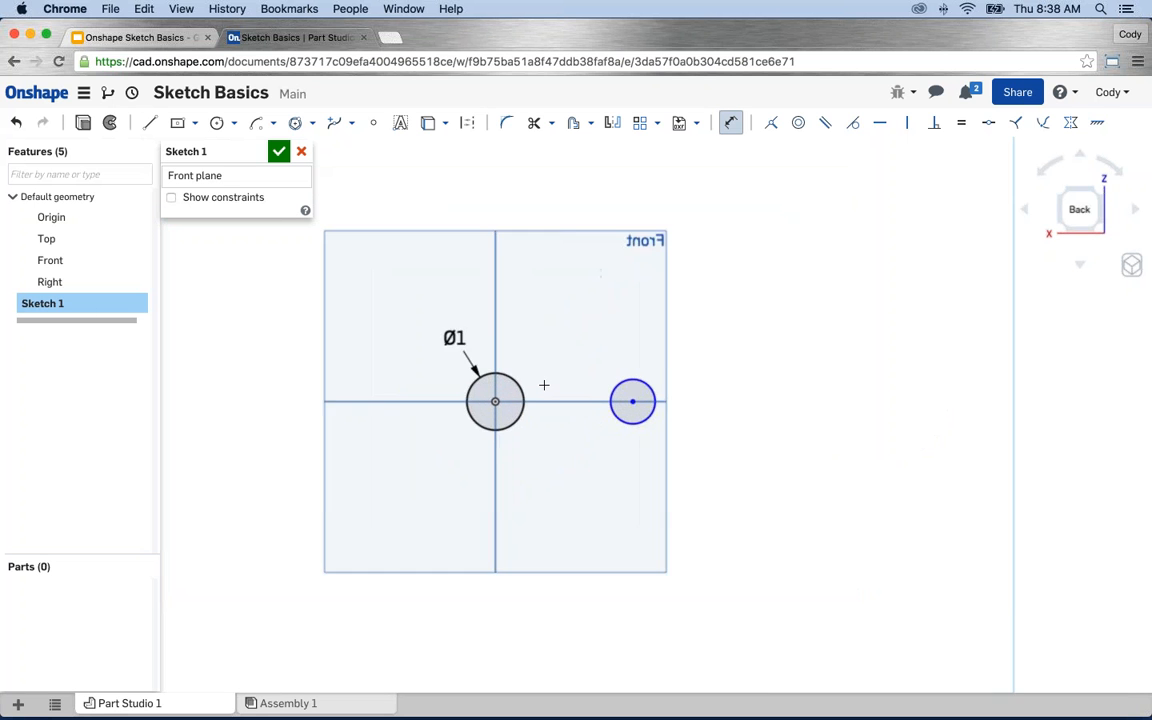
scroll(543, 385, "up", 3)
middle_click_drag(550, 403, 629, 408)
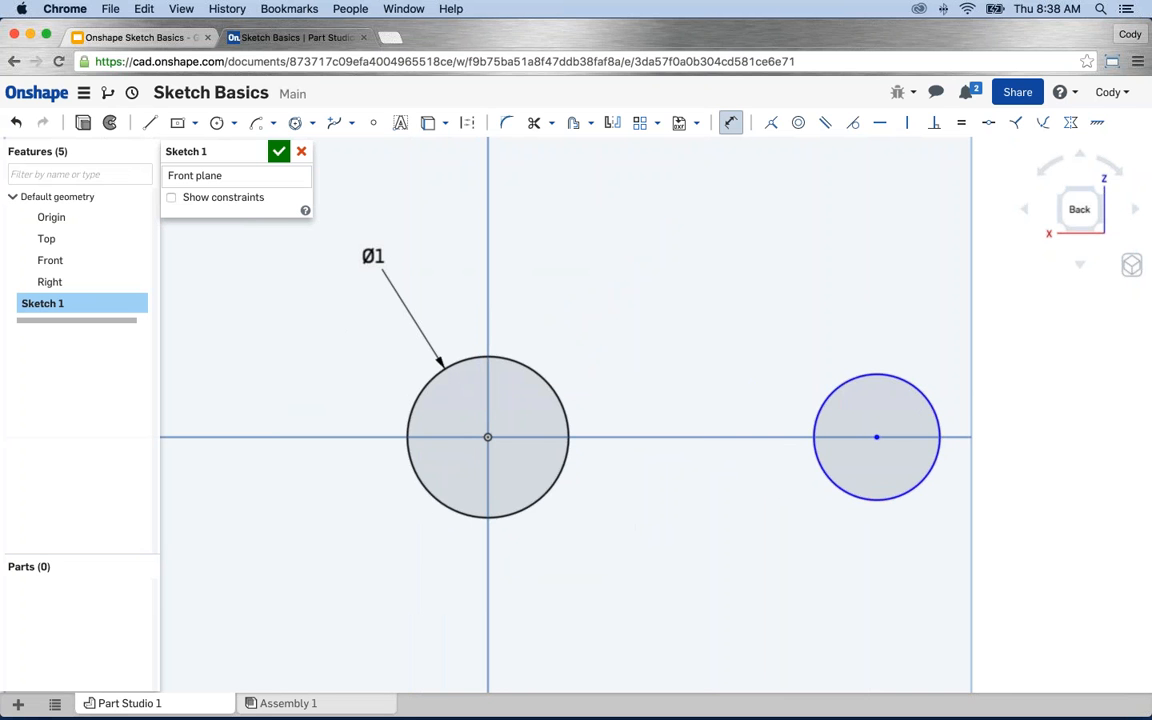
key("super+Tab")
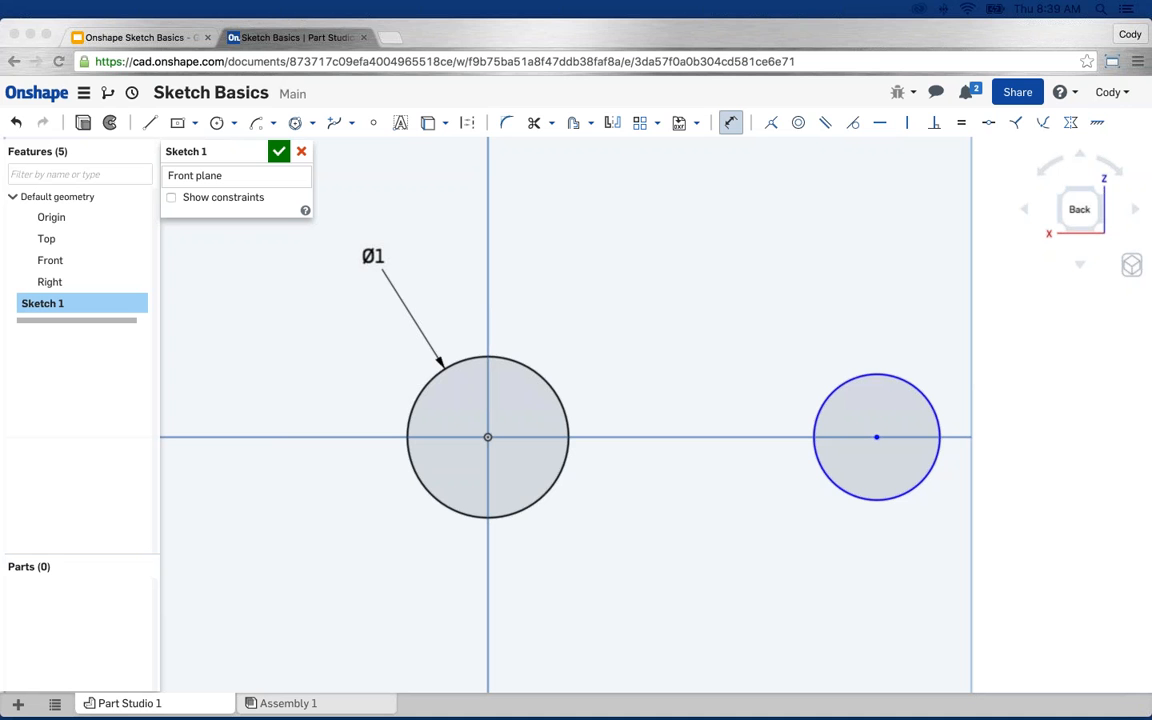
left_click(373, 255)
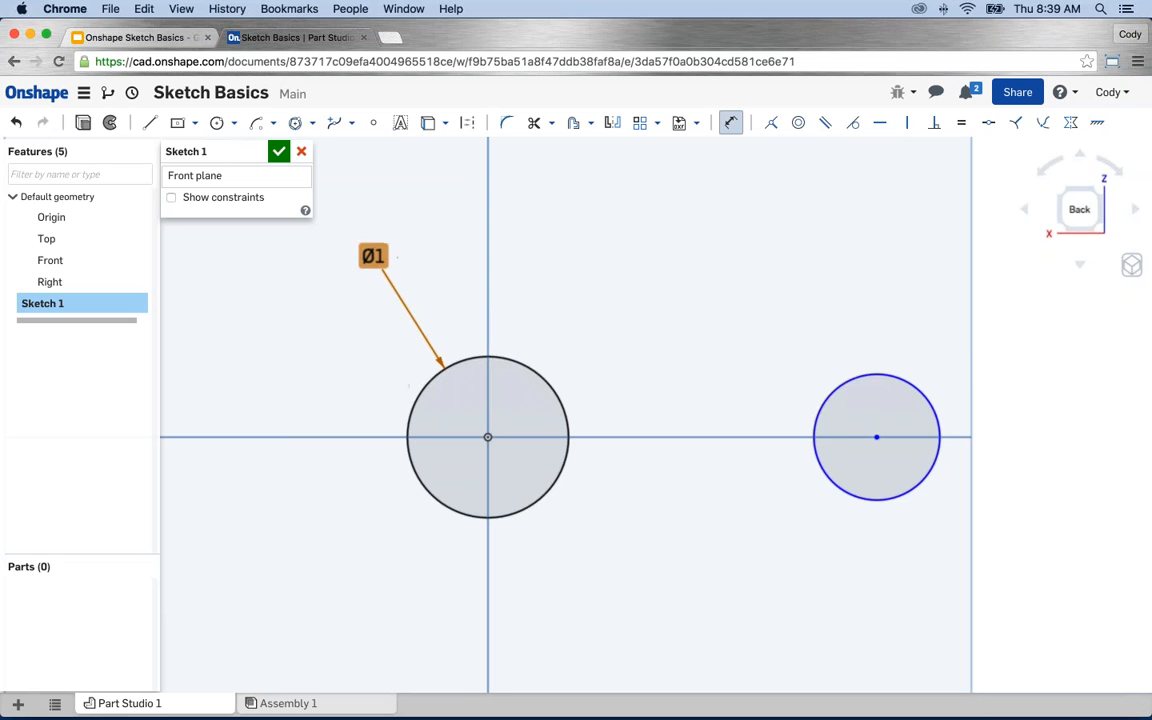
double_click(376, 256)
type("3/4")
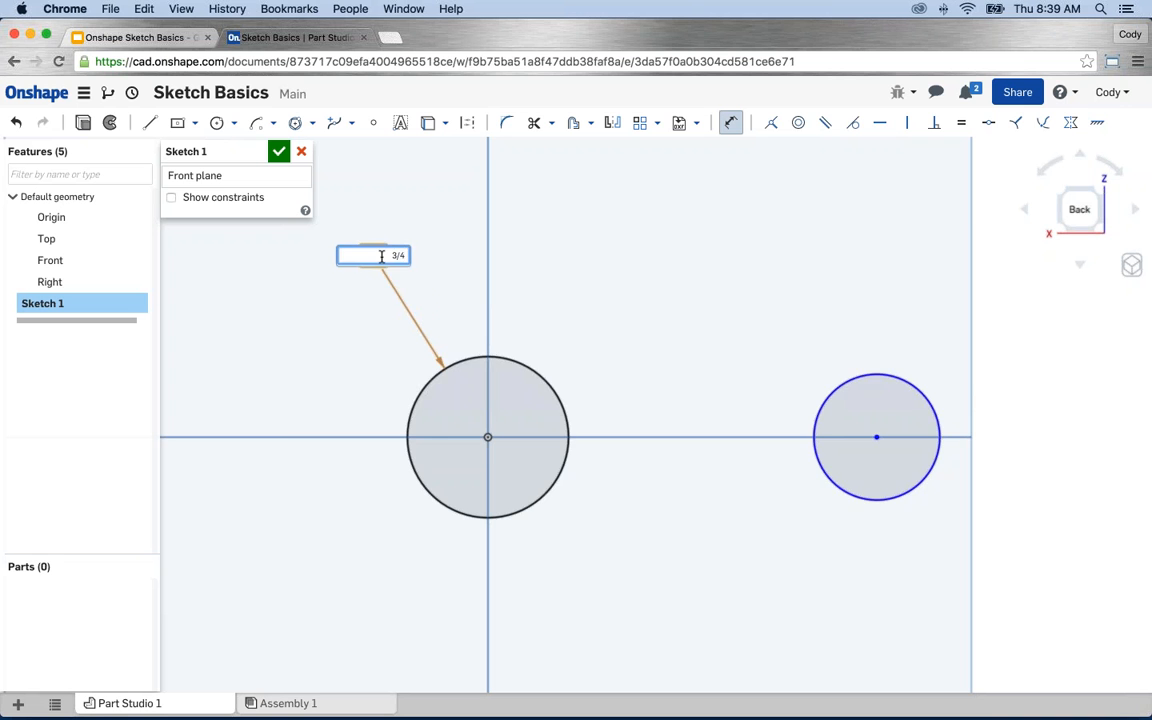
key("Return")
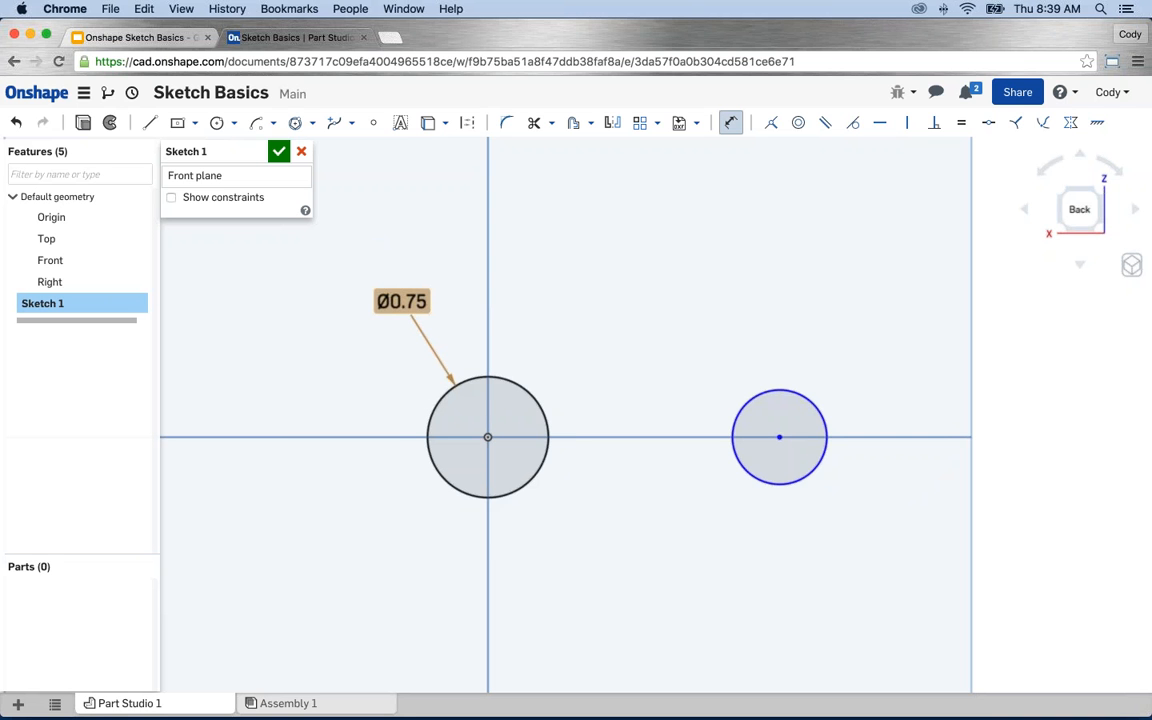
Set the diameter dimension of the circle at the origin to 1 in
double_click(401, 301)
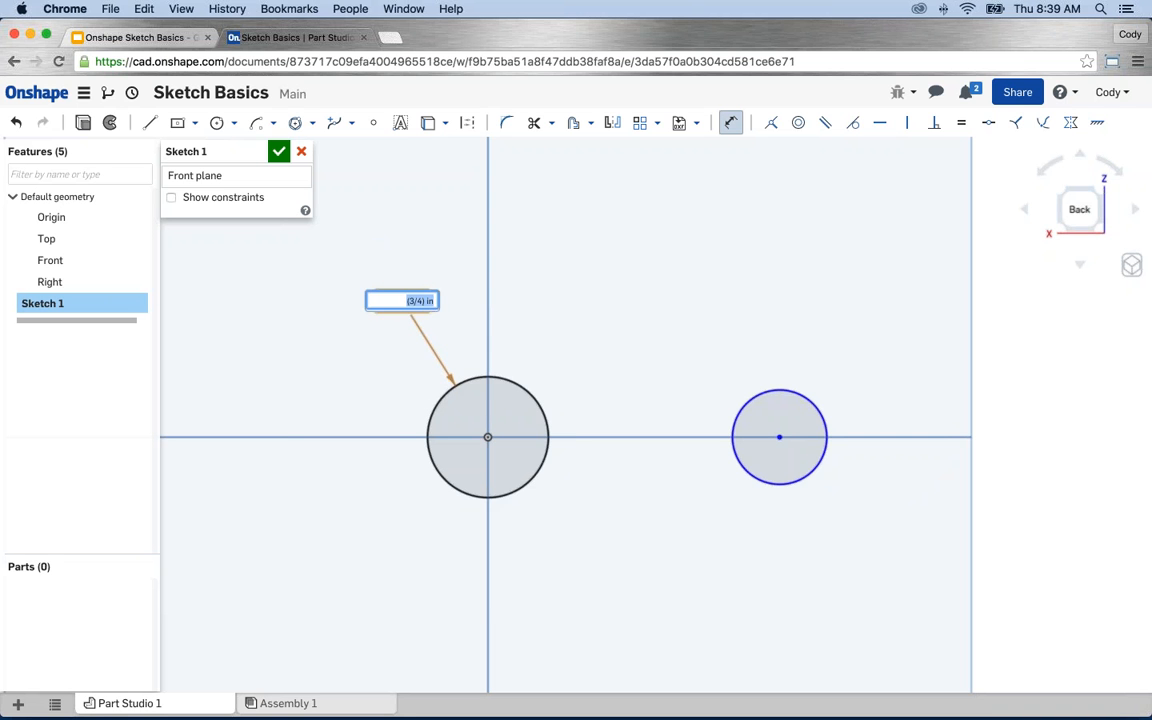
type("1")
key("Return")
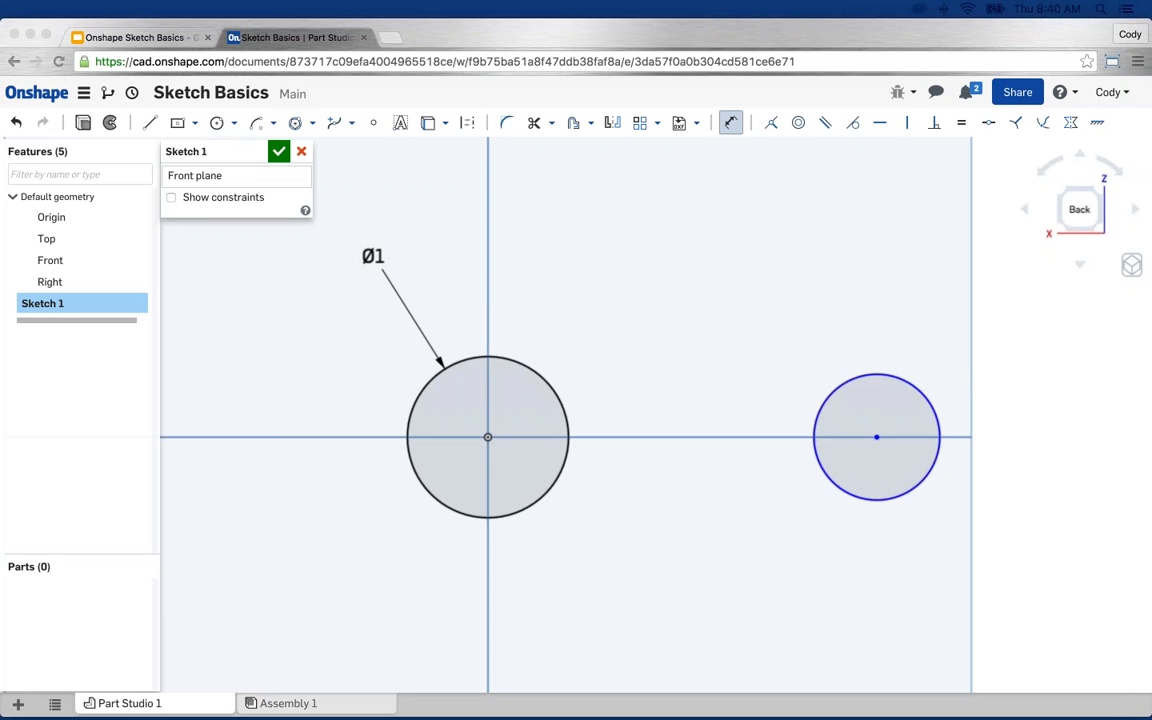
scroll(695, 345, "down", 2)
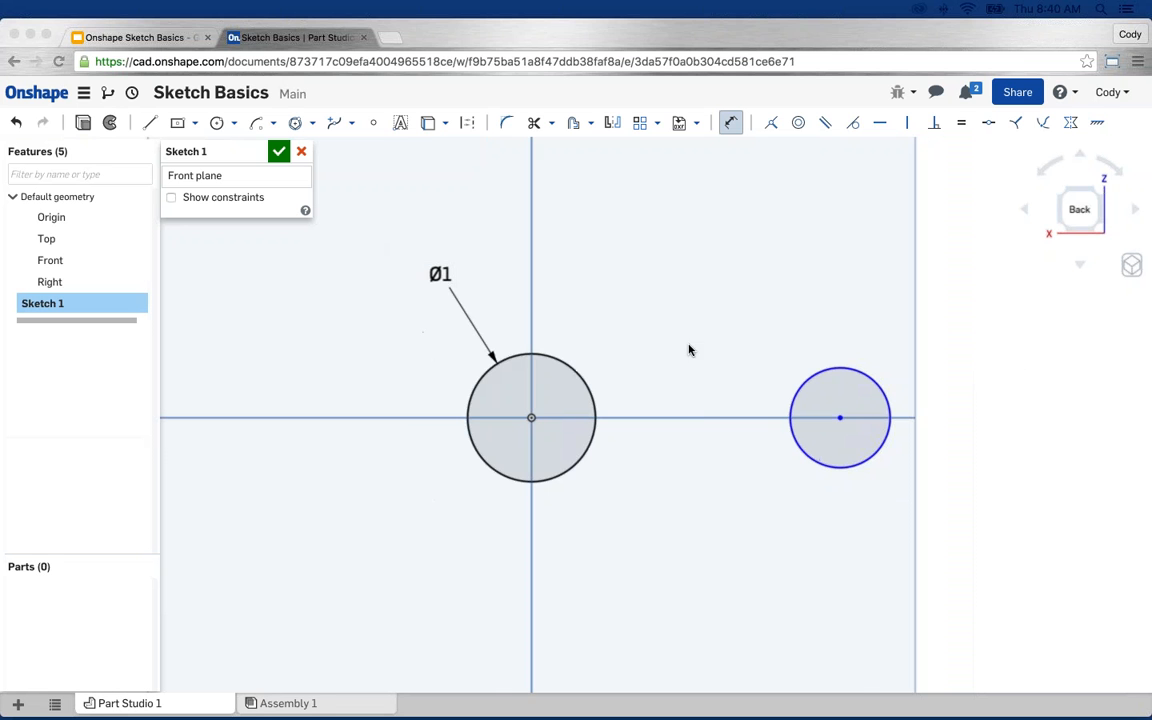
middle_click_drag(1023, 347, 950, 347)
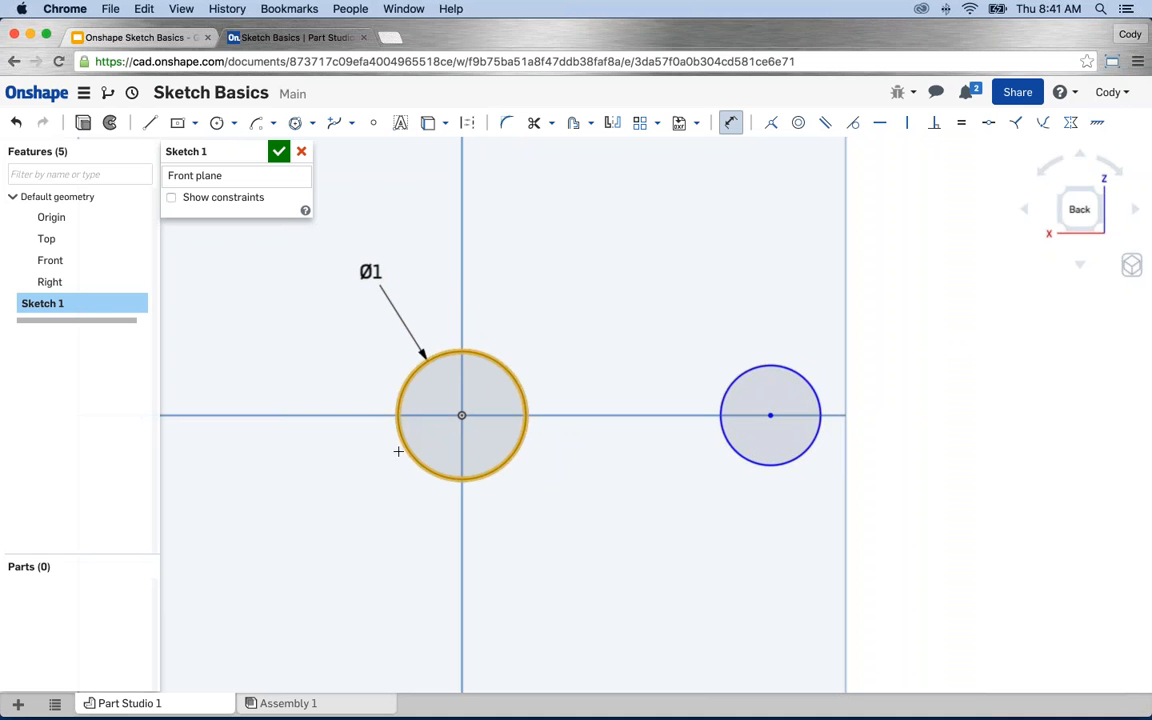
left_click(399, 416)
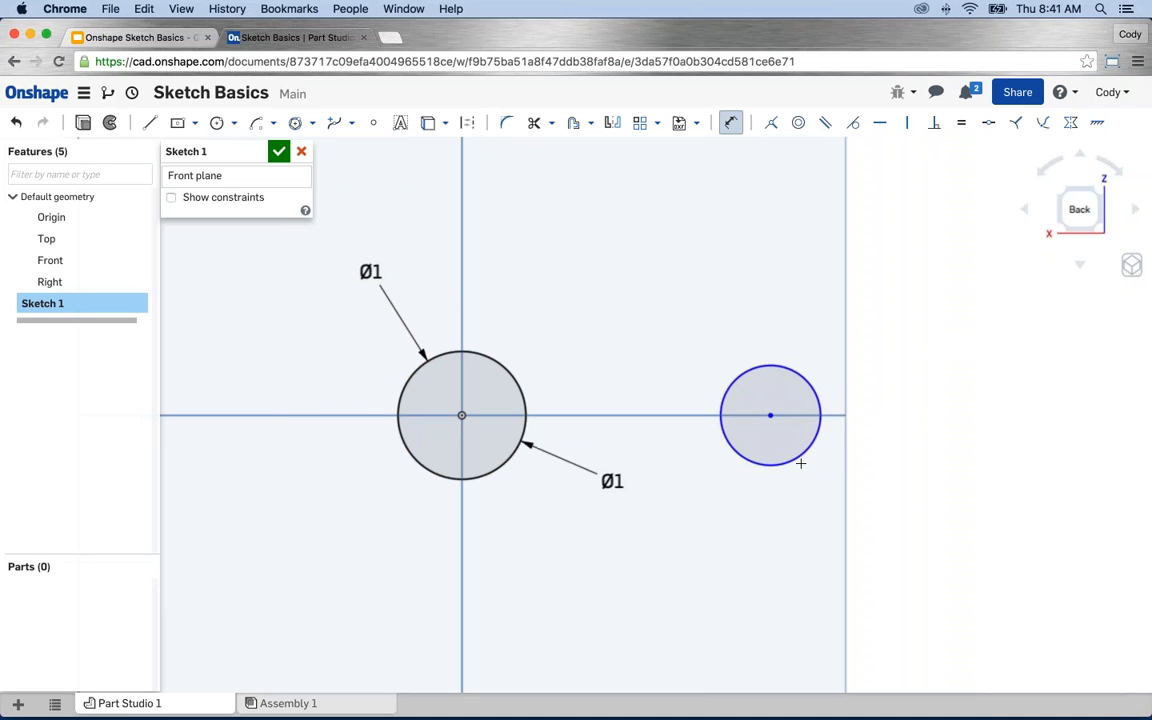
left_click(819, 413)
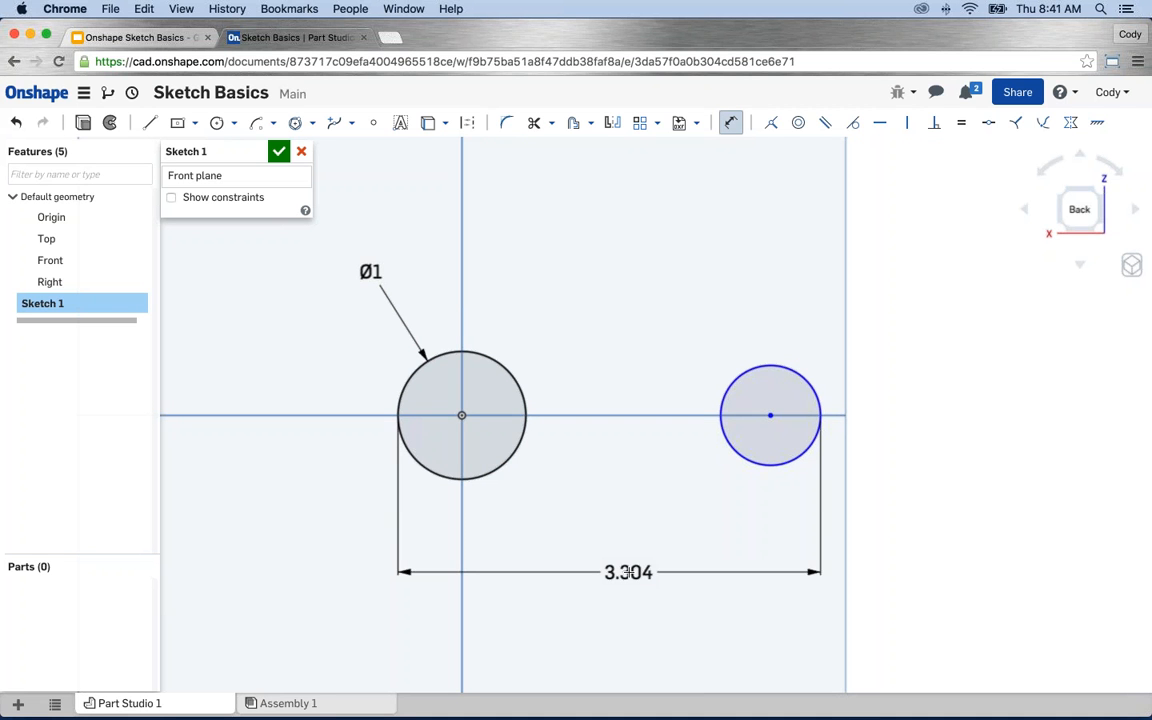
key("Escape")
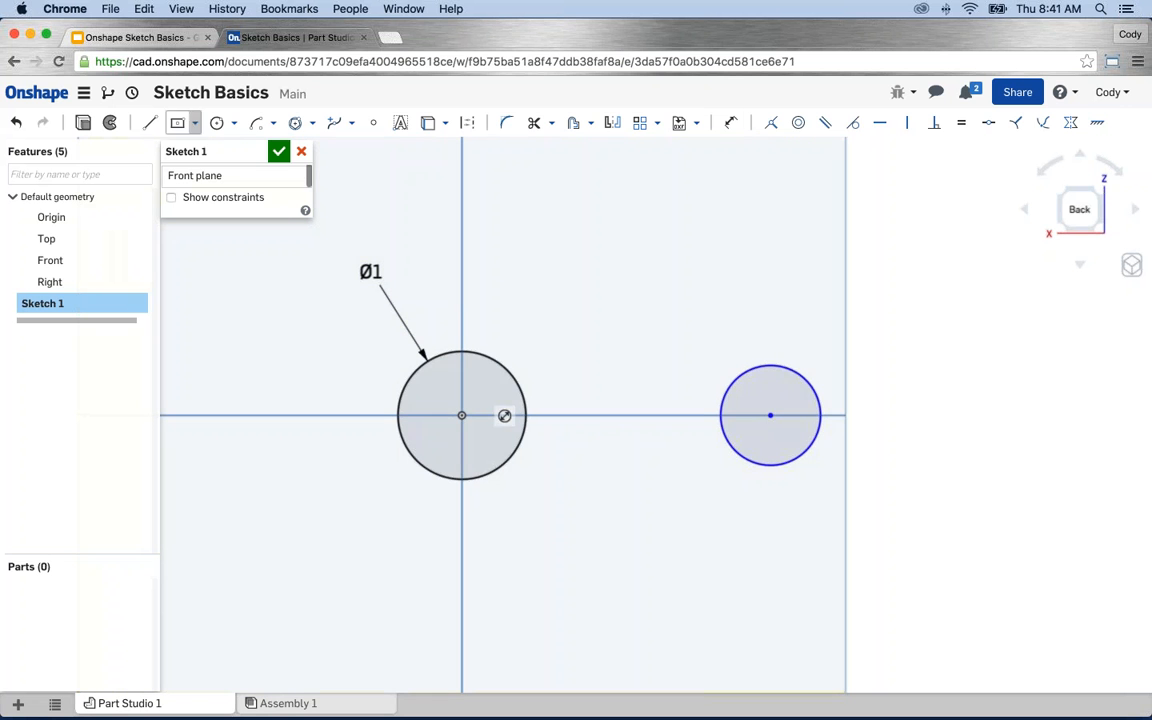
left_click(730, 122)
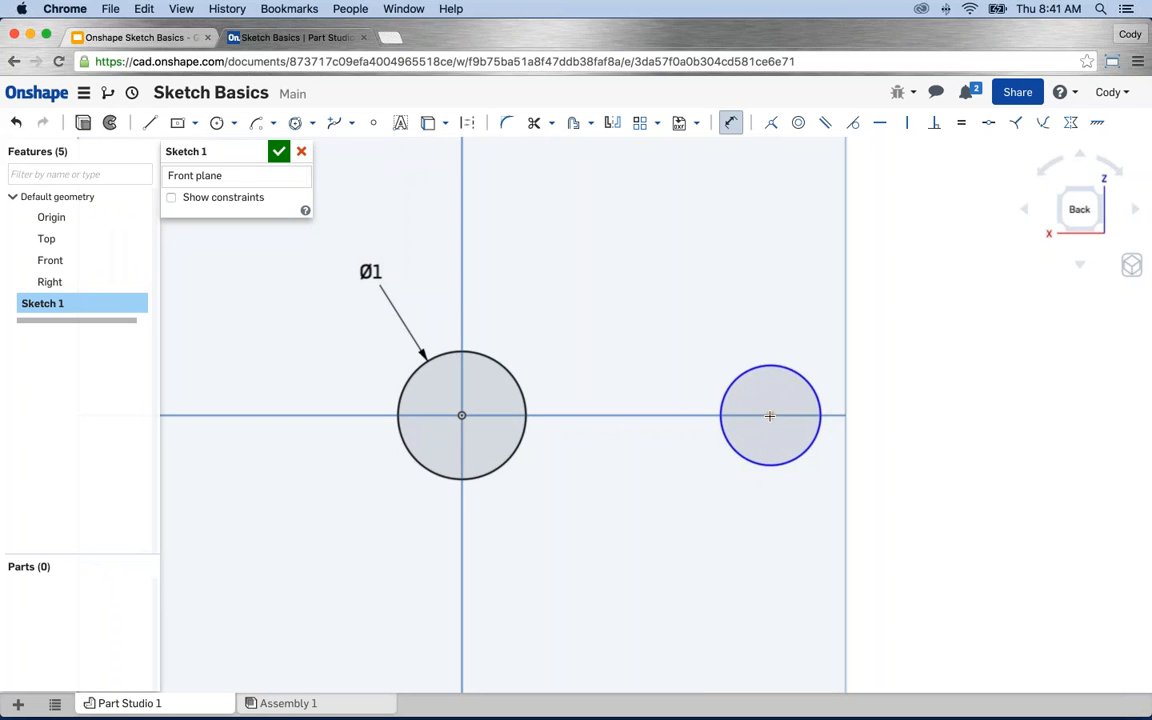
left_click(461, 415)
left_click(770, 415)
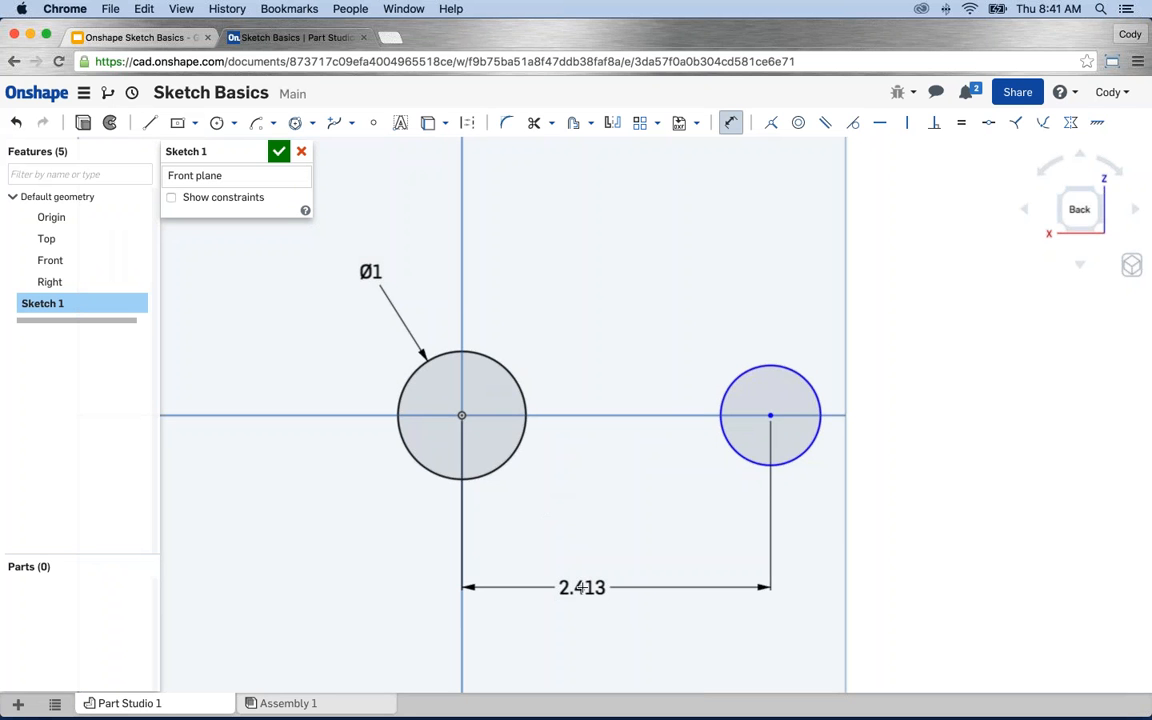
key("Escape")
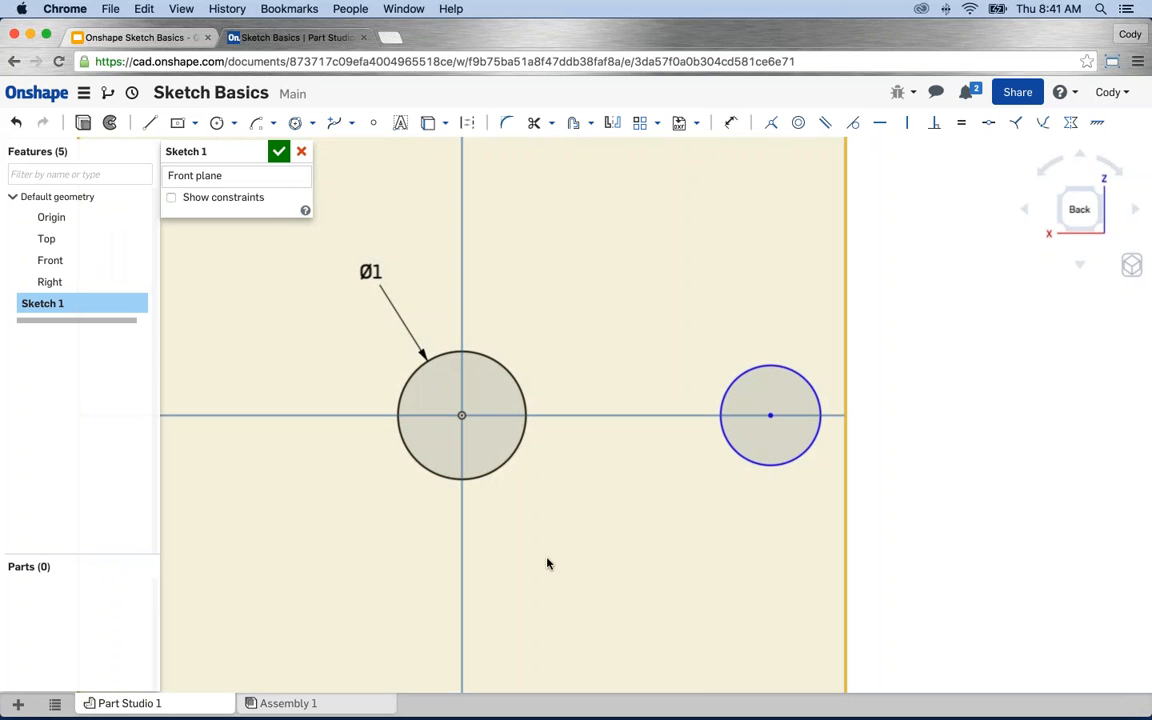
Dimension the overall horizontal distance between the far outer edges of the two circles
key("d")
left_click(738, 370)
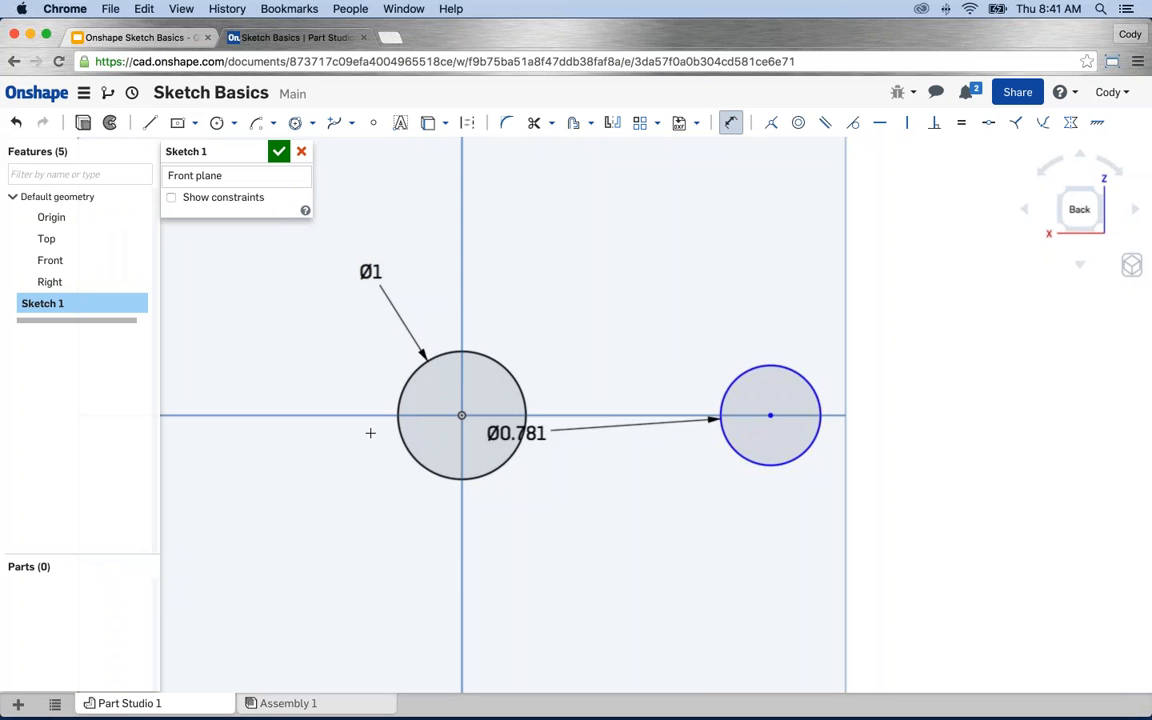
left_click(398, 415)
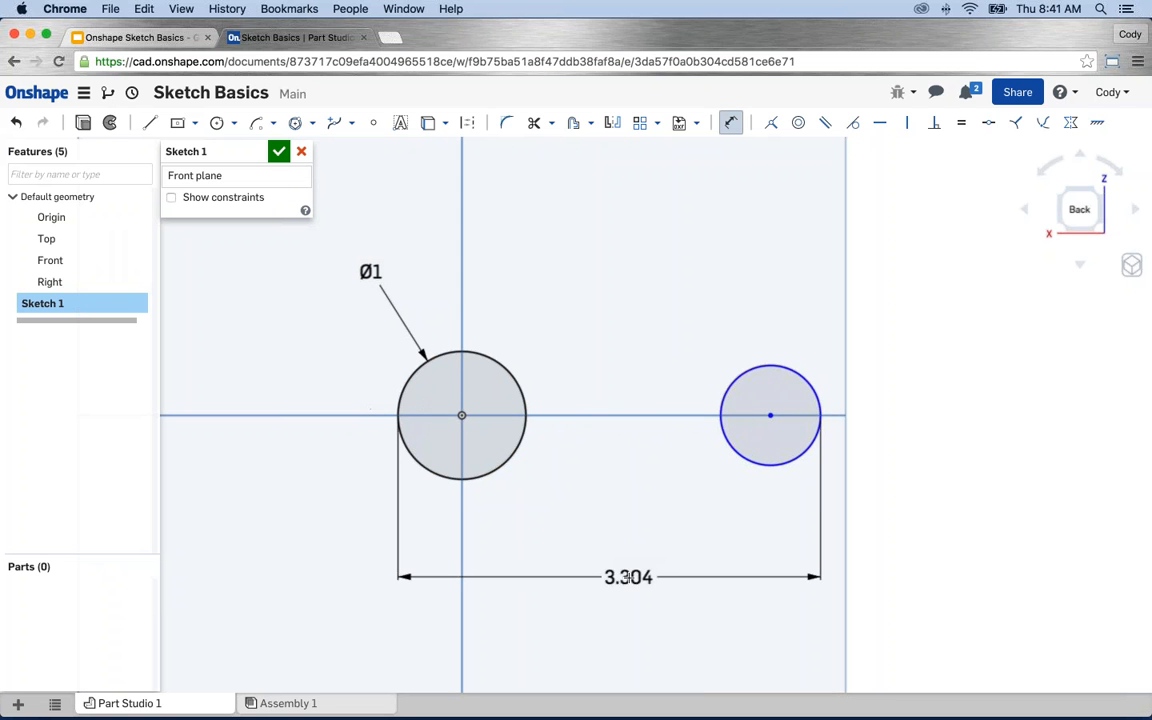
key("Escape")
left_click(628, 577)
Try to set the overall distance across both circles to 2.25 in, and undo that value
type("2.25")
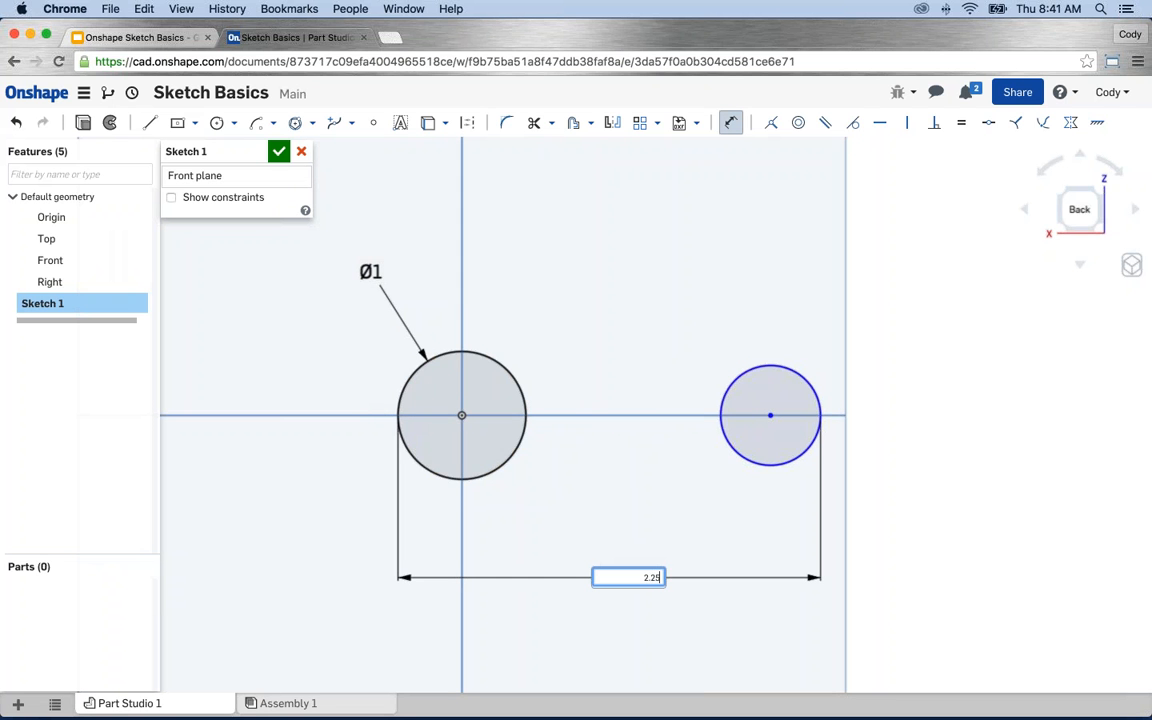
key("Return")
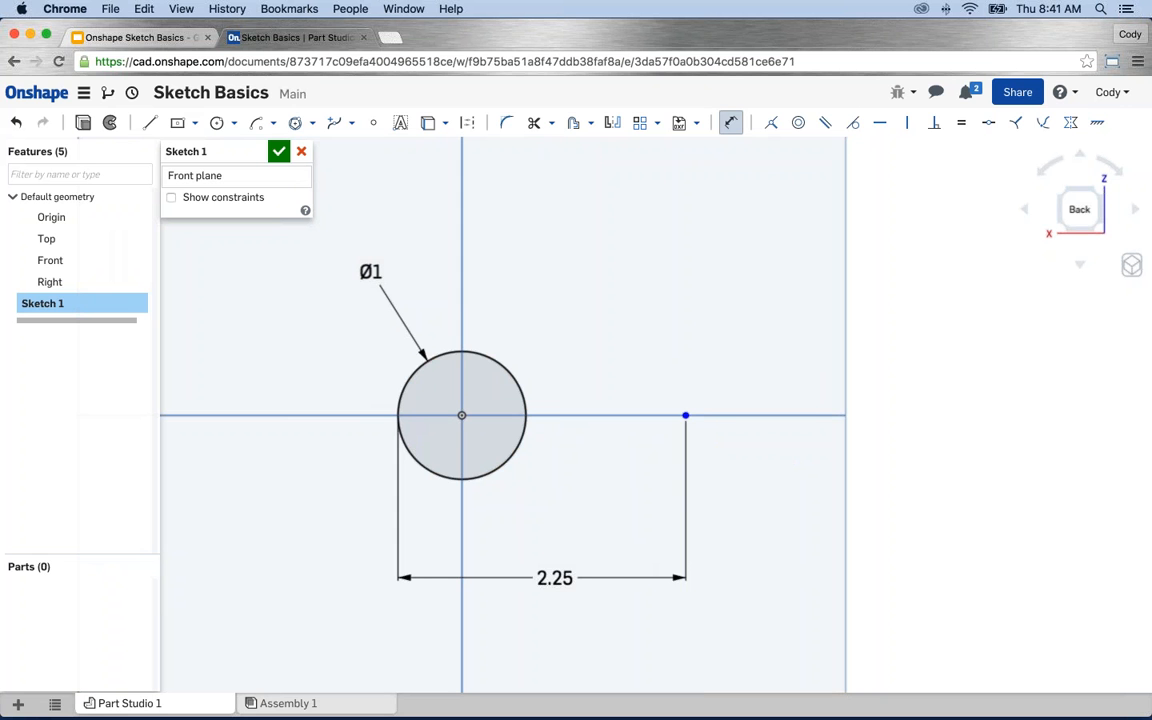
key("super+z")
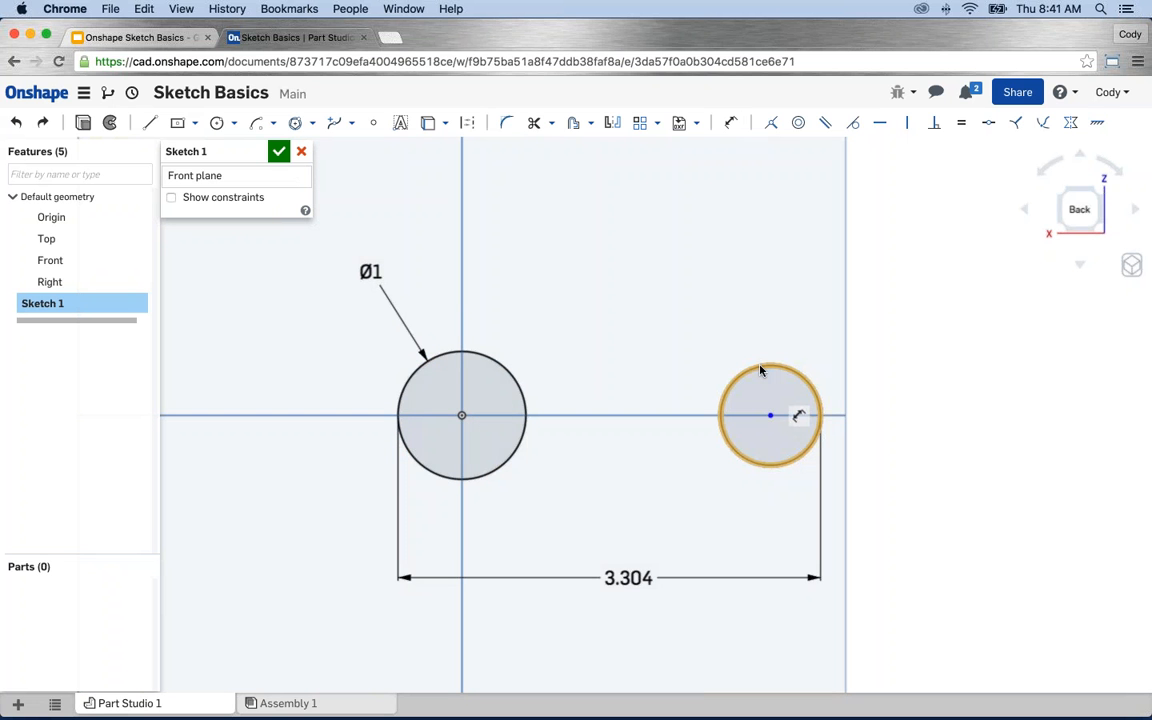
Enlarge the undimensioned circle freehand by its edge, and dimension its diameter as 0.75 in
left_click_drag(760, 371, 733, 361)
left_click_drag(677, 358, 758, 355)
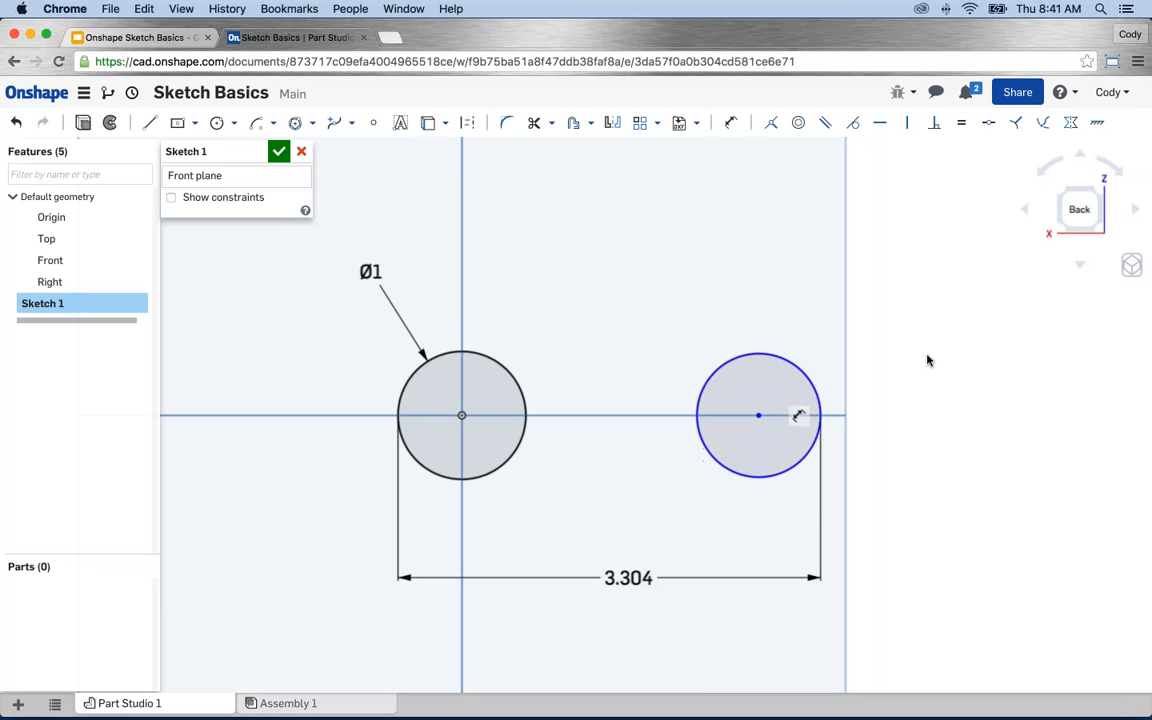
left_click(731, 122)
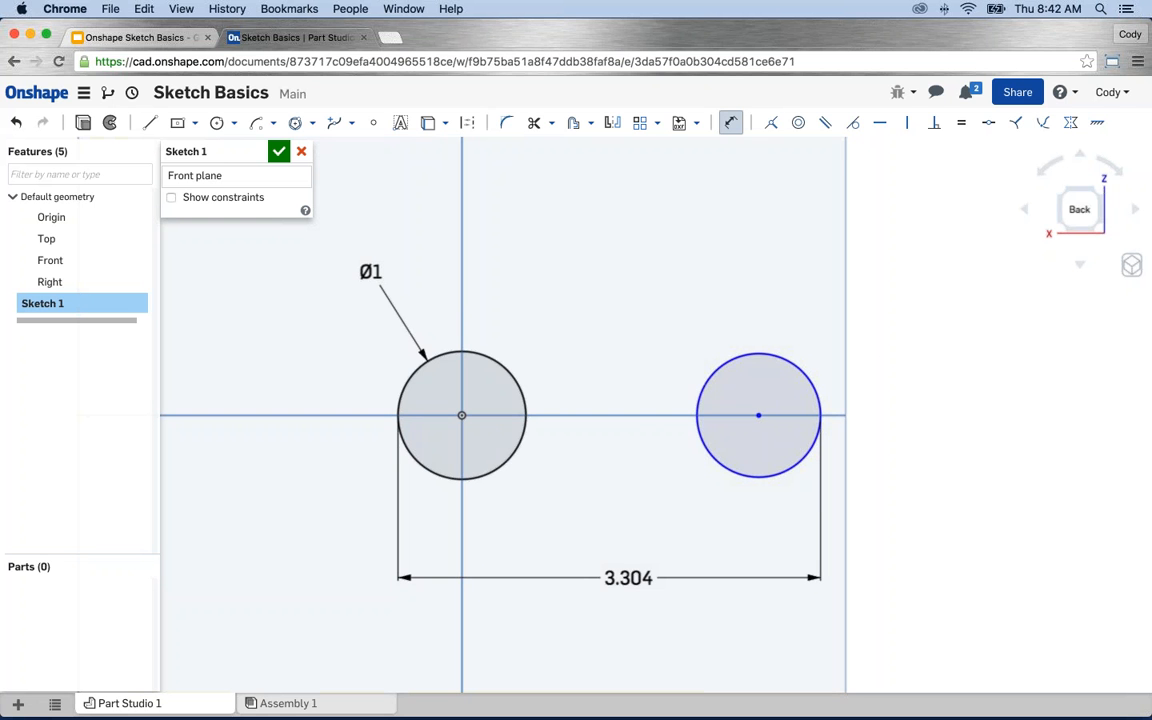
left_click(795, 362)
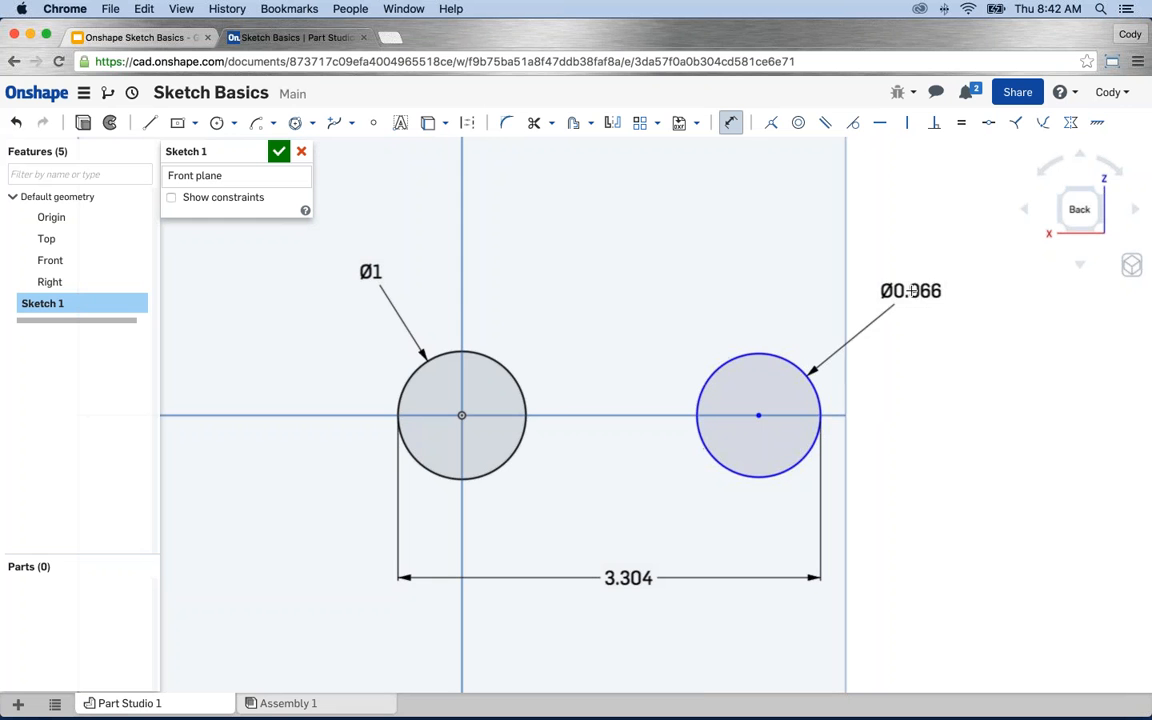
left_click(912, 290)
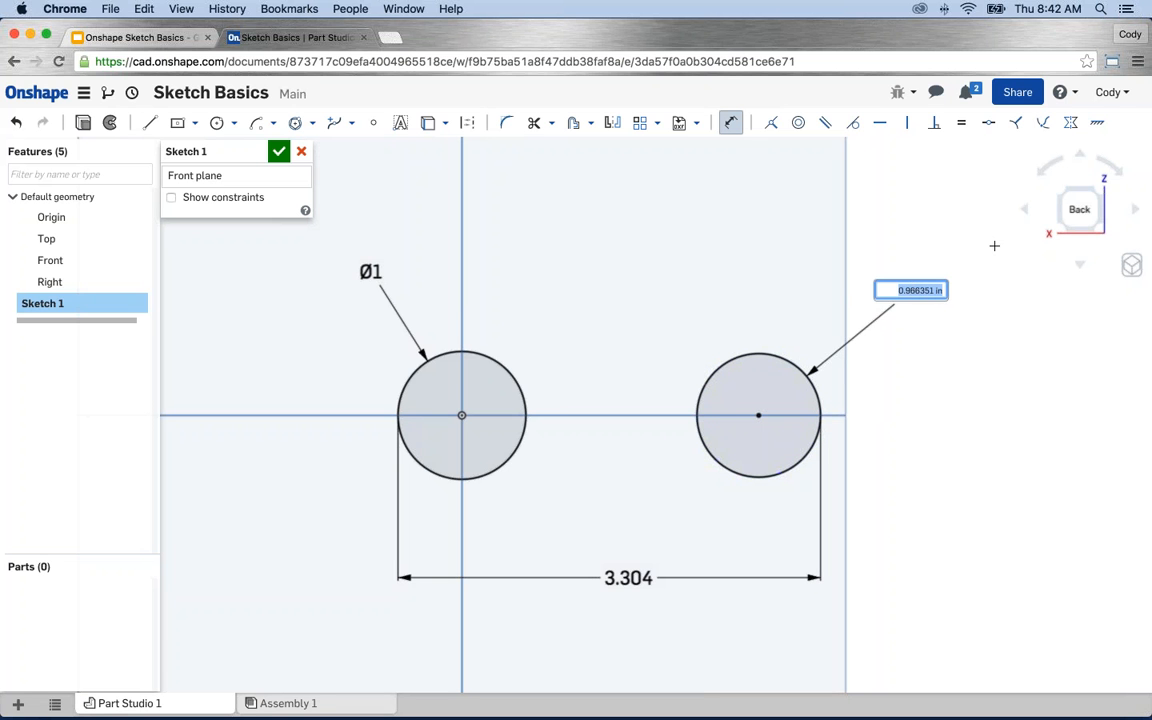
type("0.75")
key("Return")
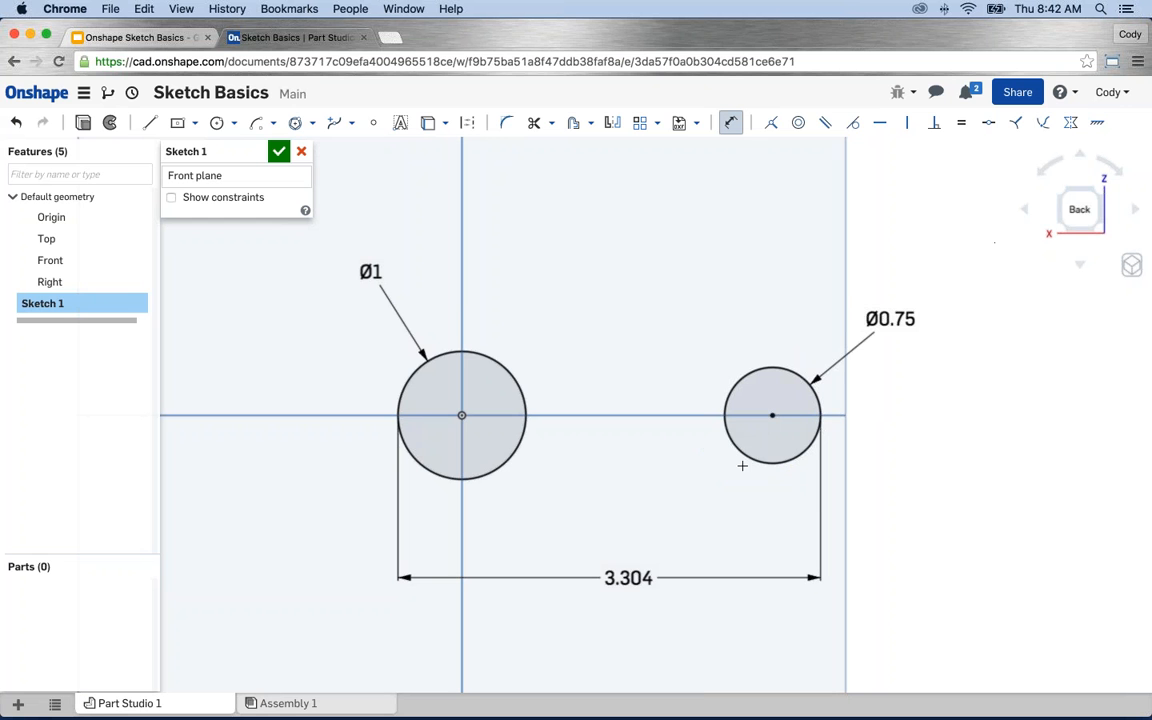
Set the overall outer-edge distance between the two circles to 2.25 in
double_click(628, 578)
type("2.25")
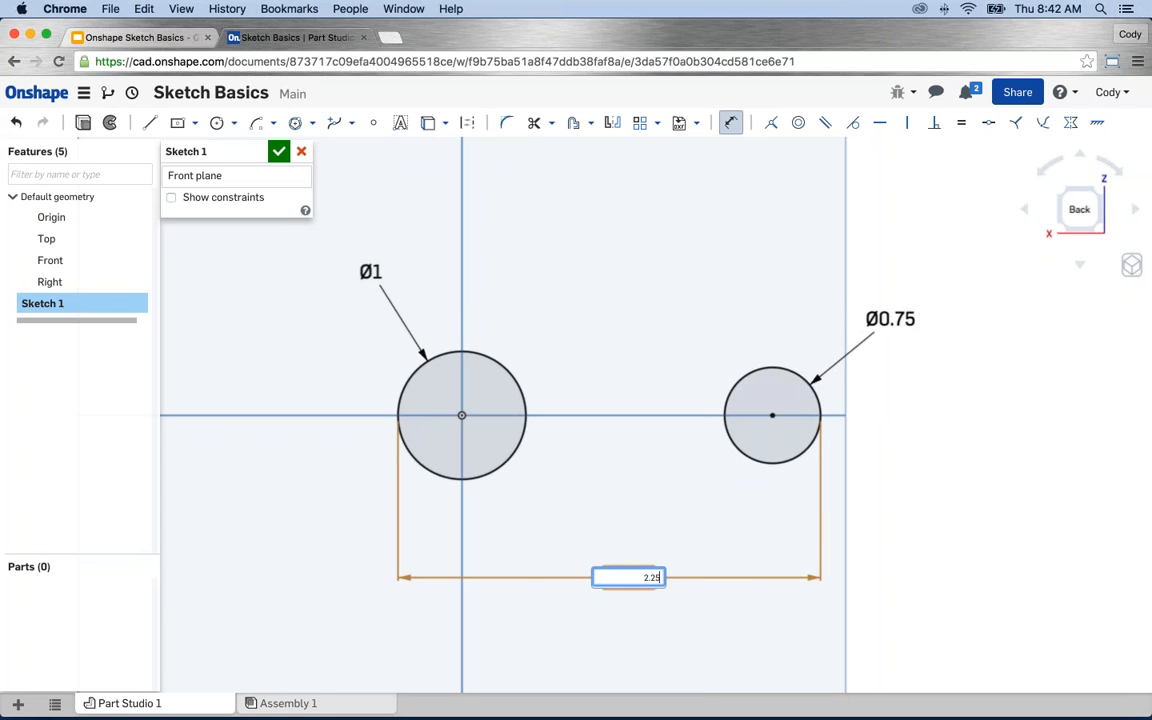
key("Return")
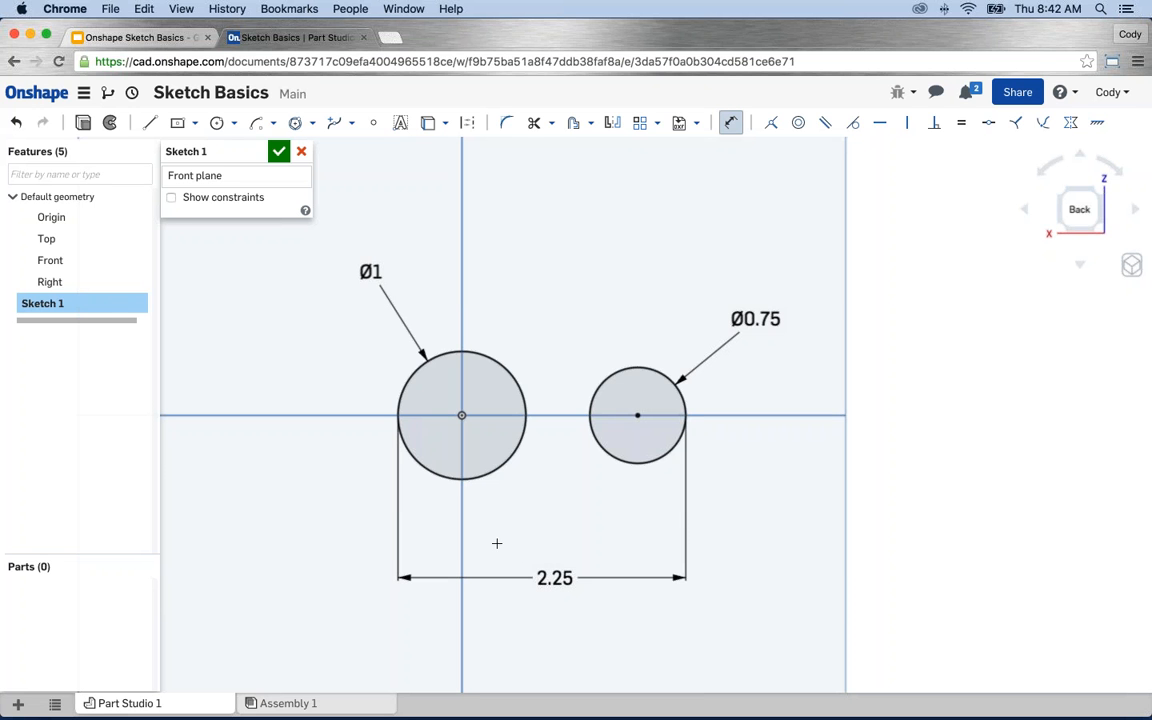
Show the sketch constraints and add a driven center-to-center dimension between the two circles, placed well above them
left_click(172, 198)
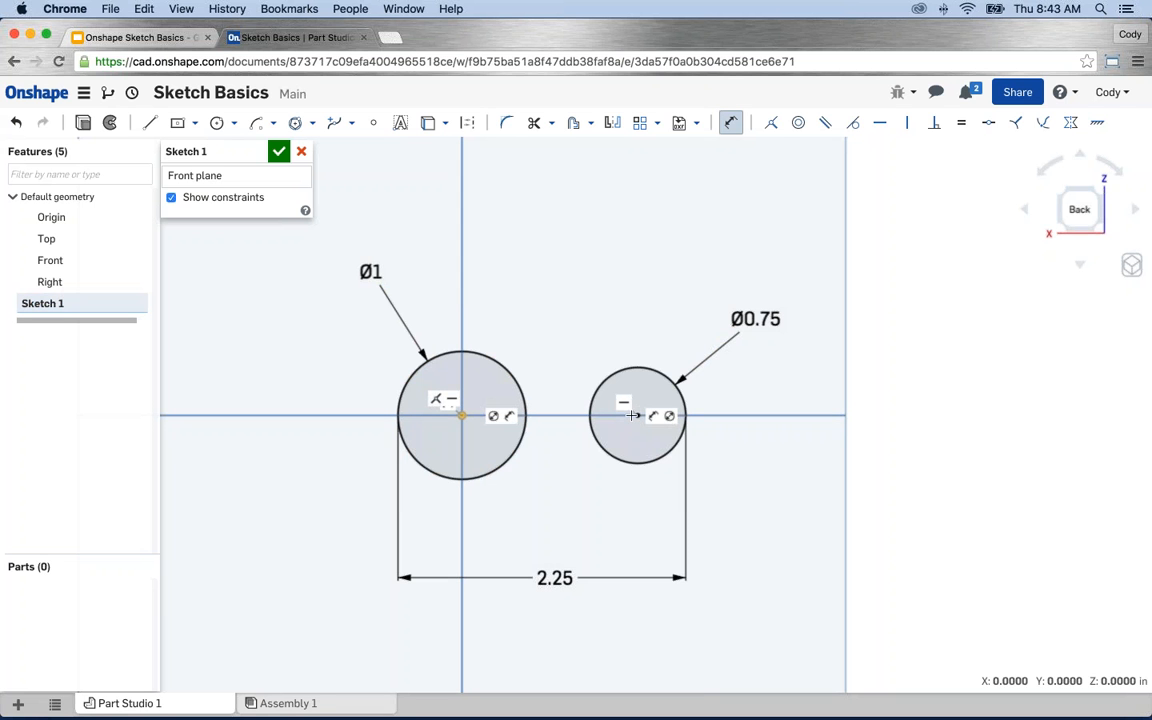
left_click(636, 415)
left_click(540, 280)
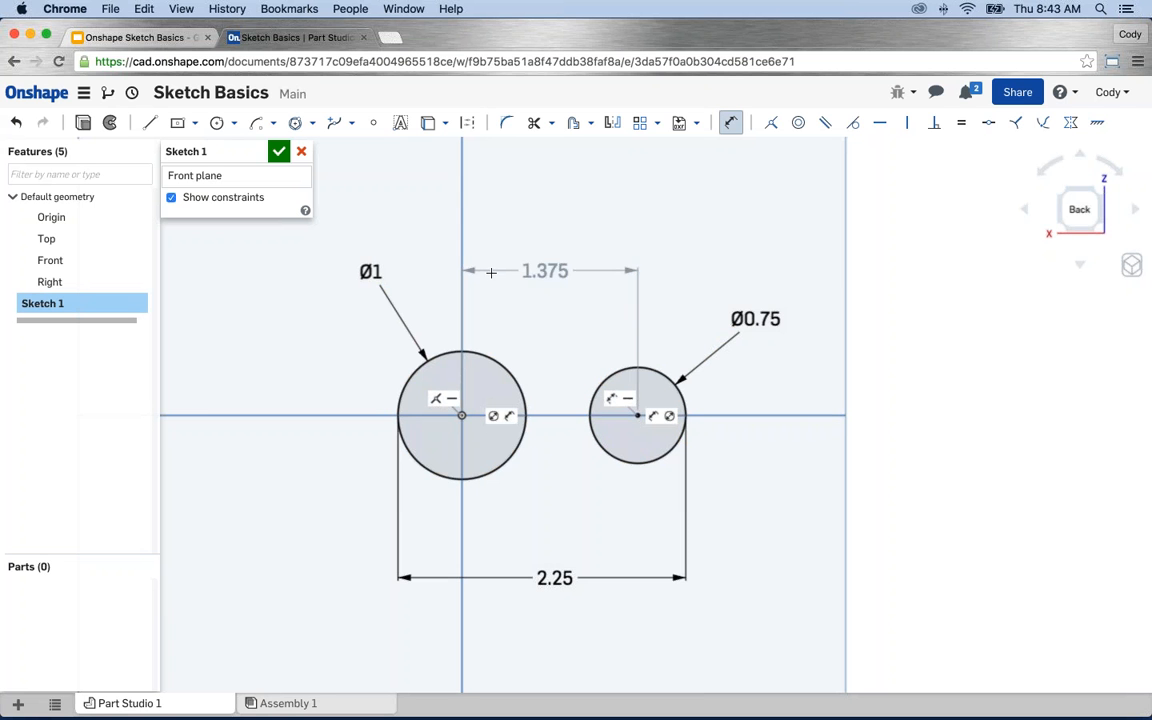
left_click_drag(544, 270, 566, 207)
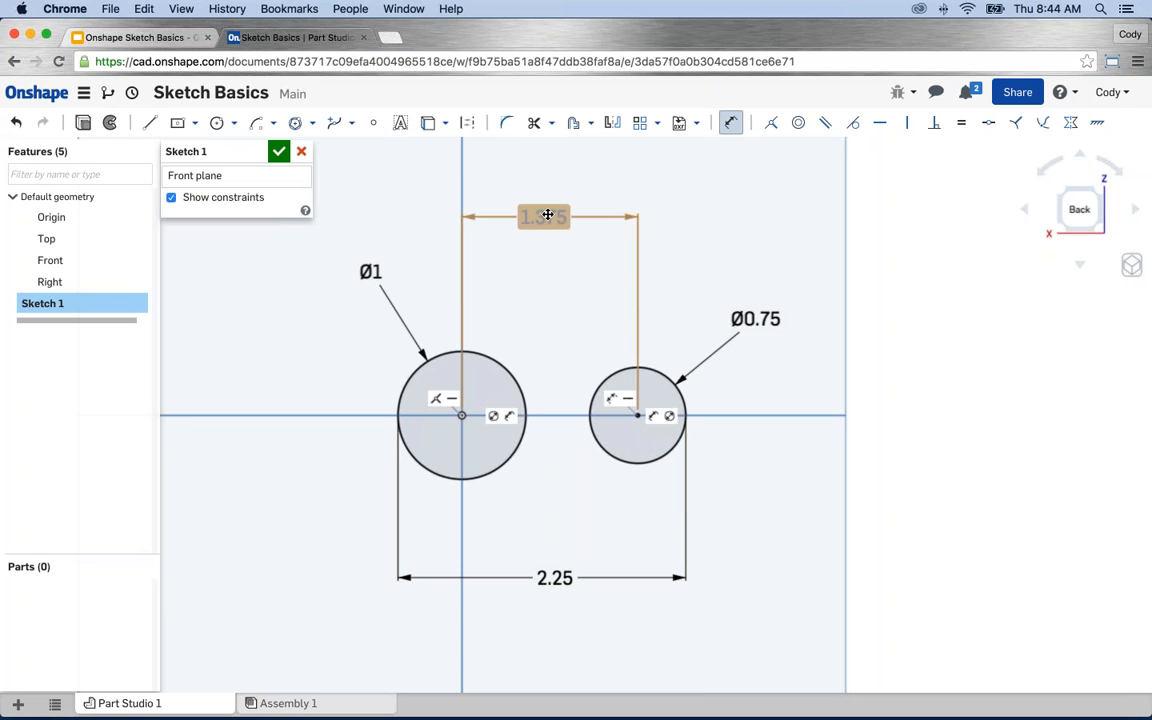
Add a second diameter dimension to the origin circle, and delete it together with the center-to-center dimension
left_click(451, 353)
left_click(368, 375)
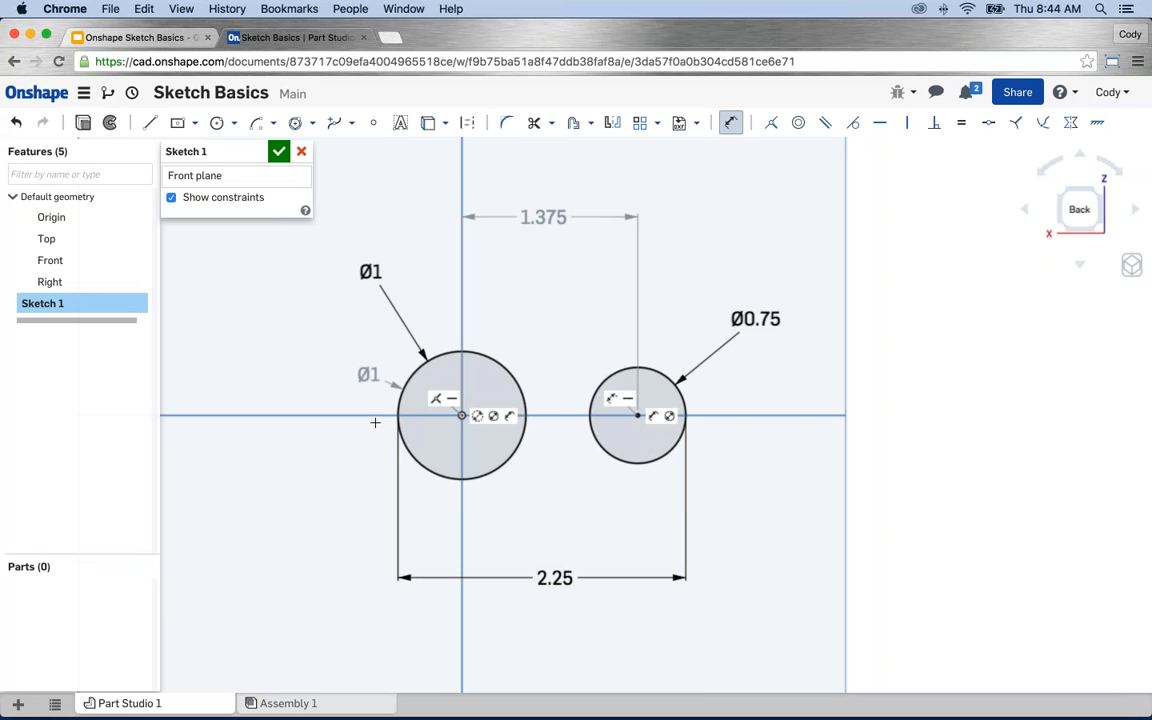
key("Escape")
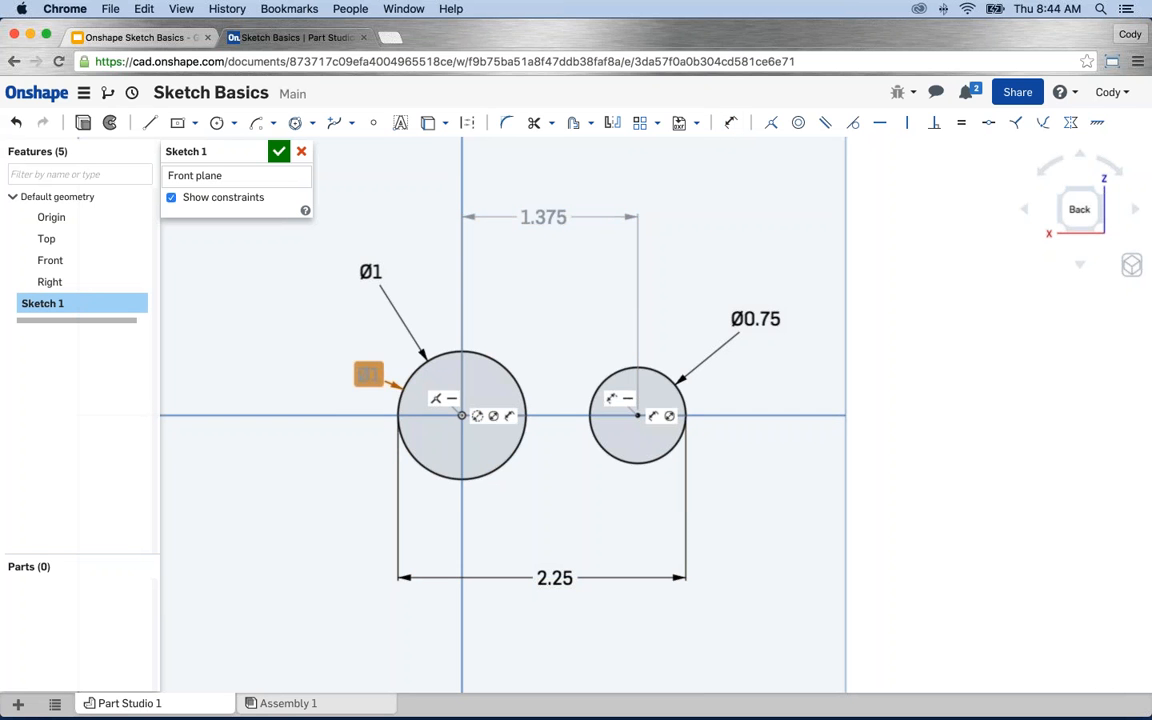
key("Delete")
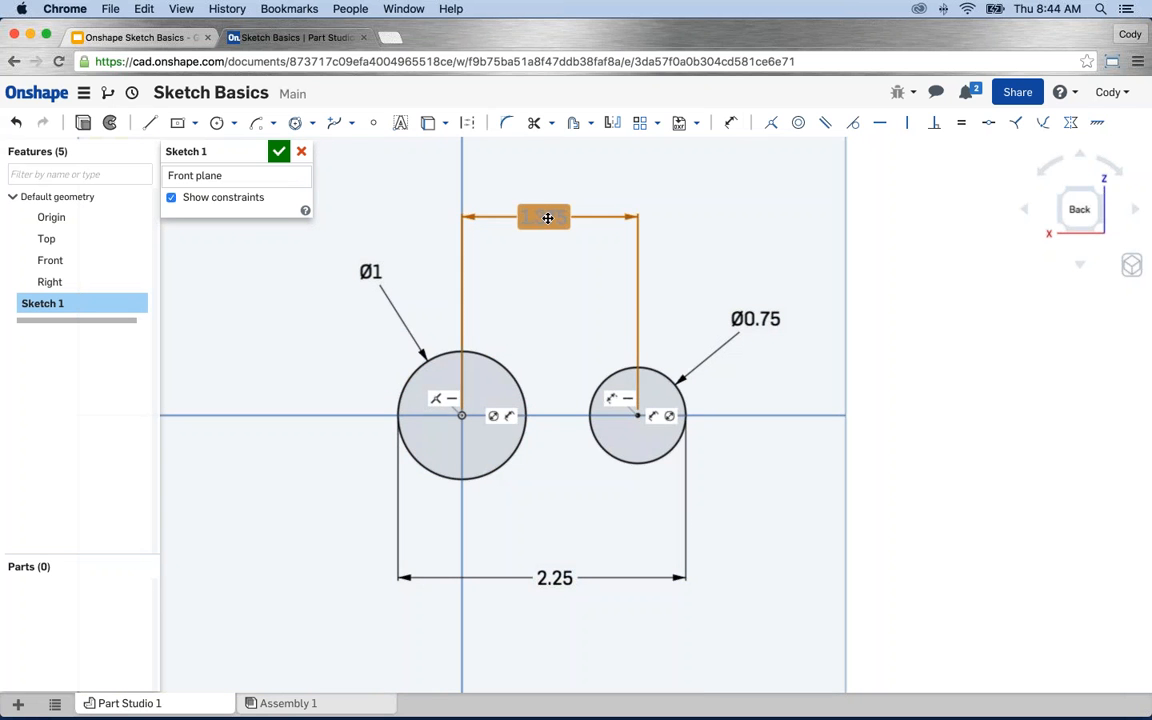
key("Delete")
Draw a line from the upper edge of the origin circle to the top of the smaller circle, tangent to the smaller one
scroll(911, 365, "down", 1)
middle_click_drag(909, 368, 887, 345)
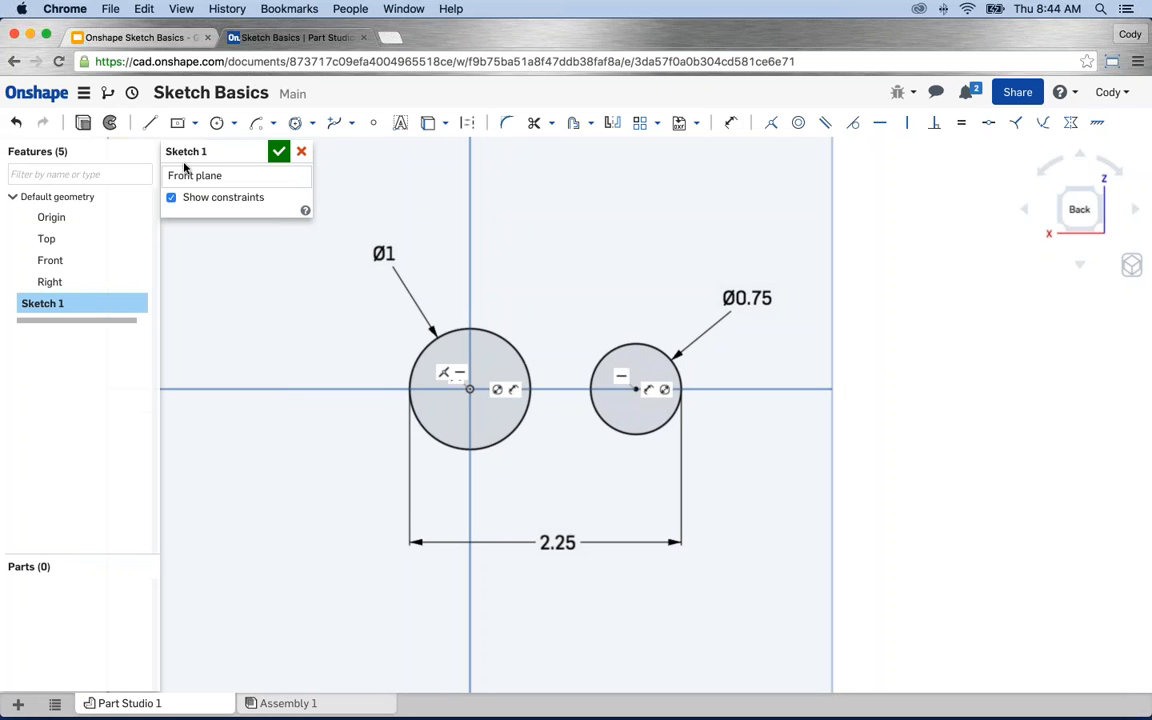
left_click(149, 123)
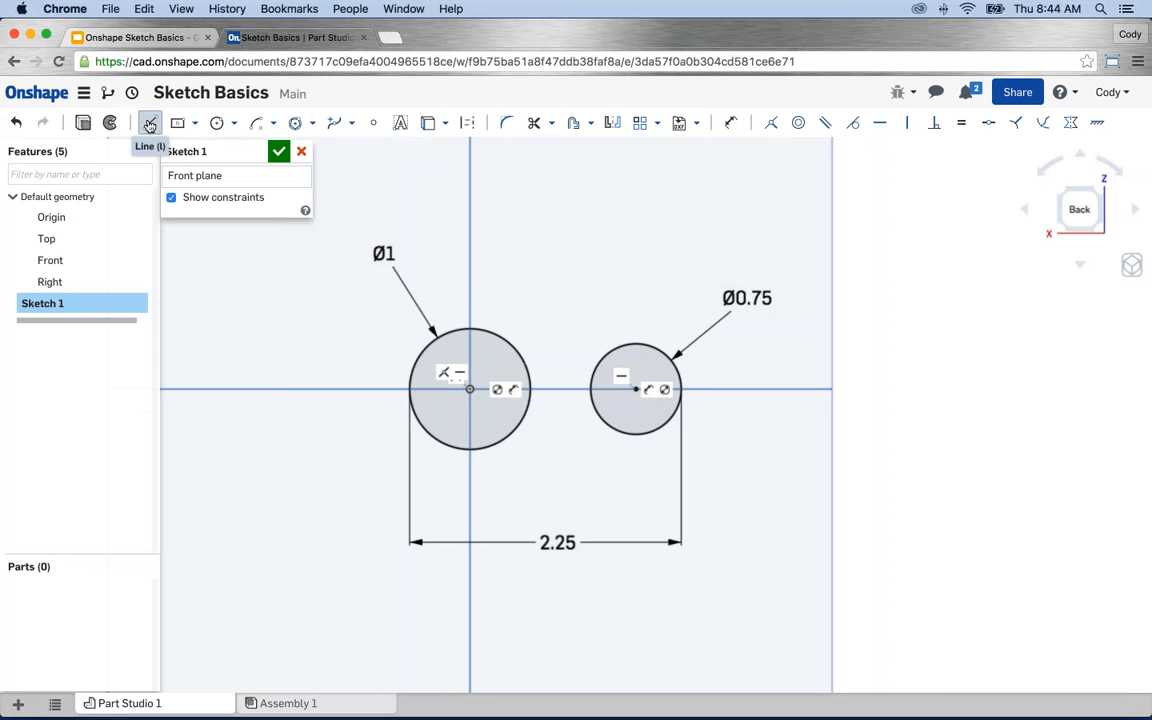
scroll(514, 306, "up", 3)
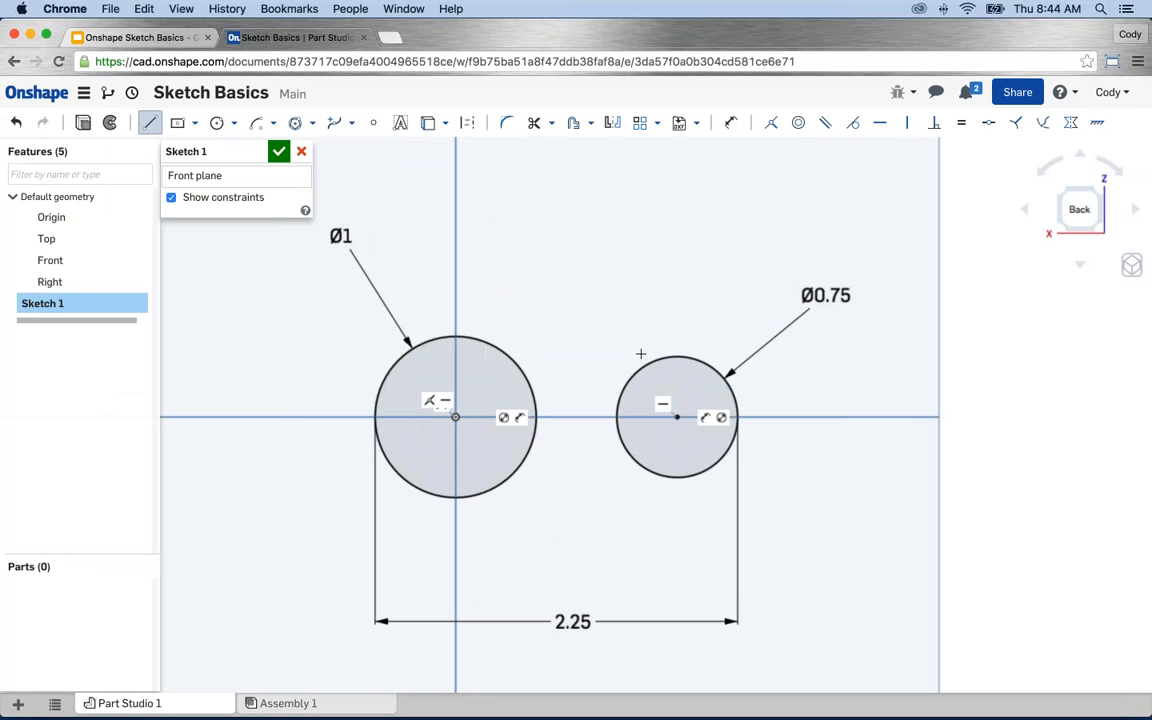
left_click(478, 340)
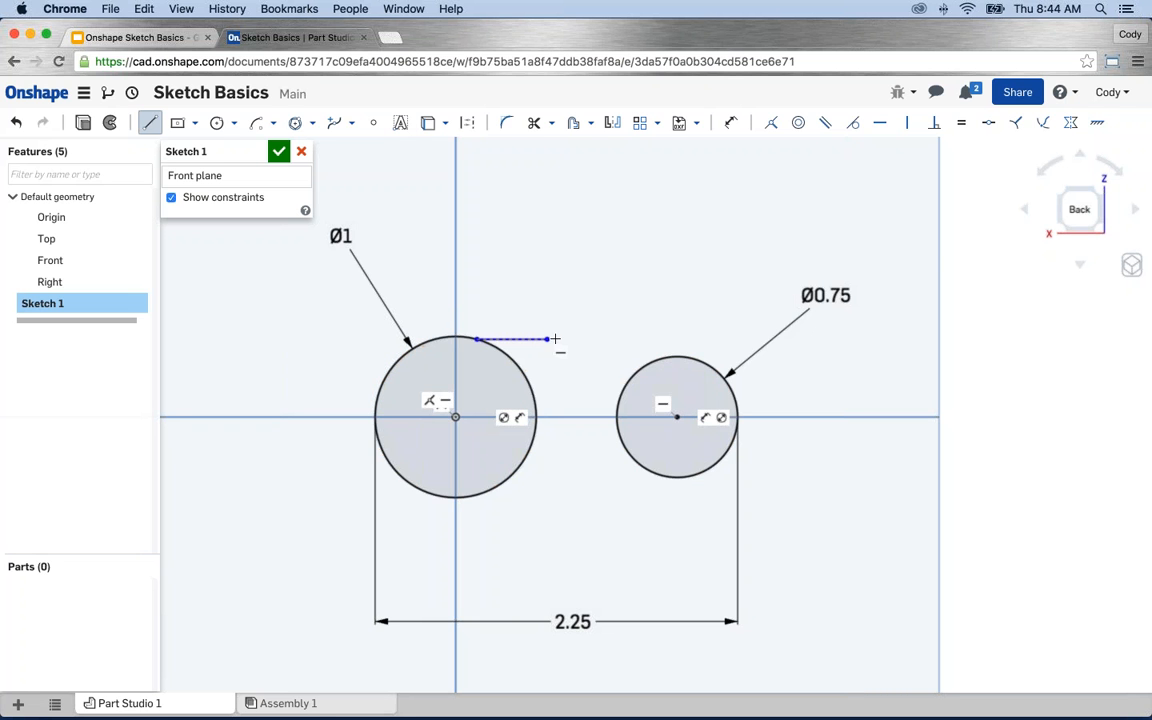
left_click(661, 356)
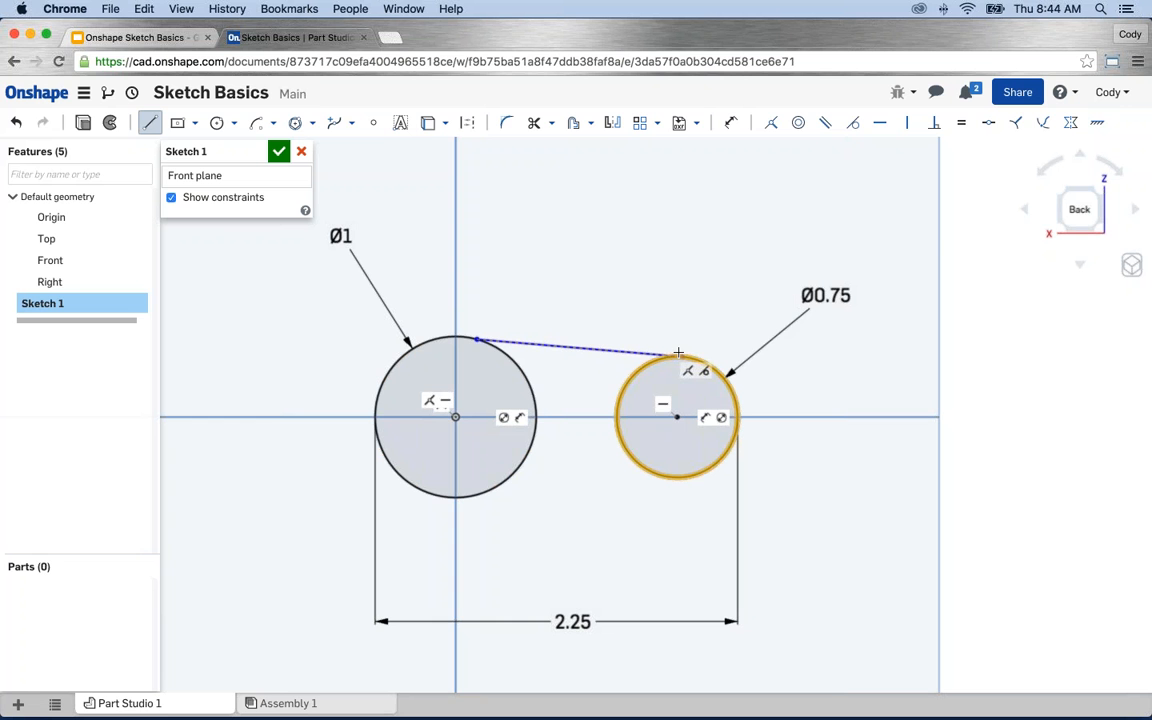
left_click(678, 353)
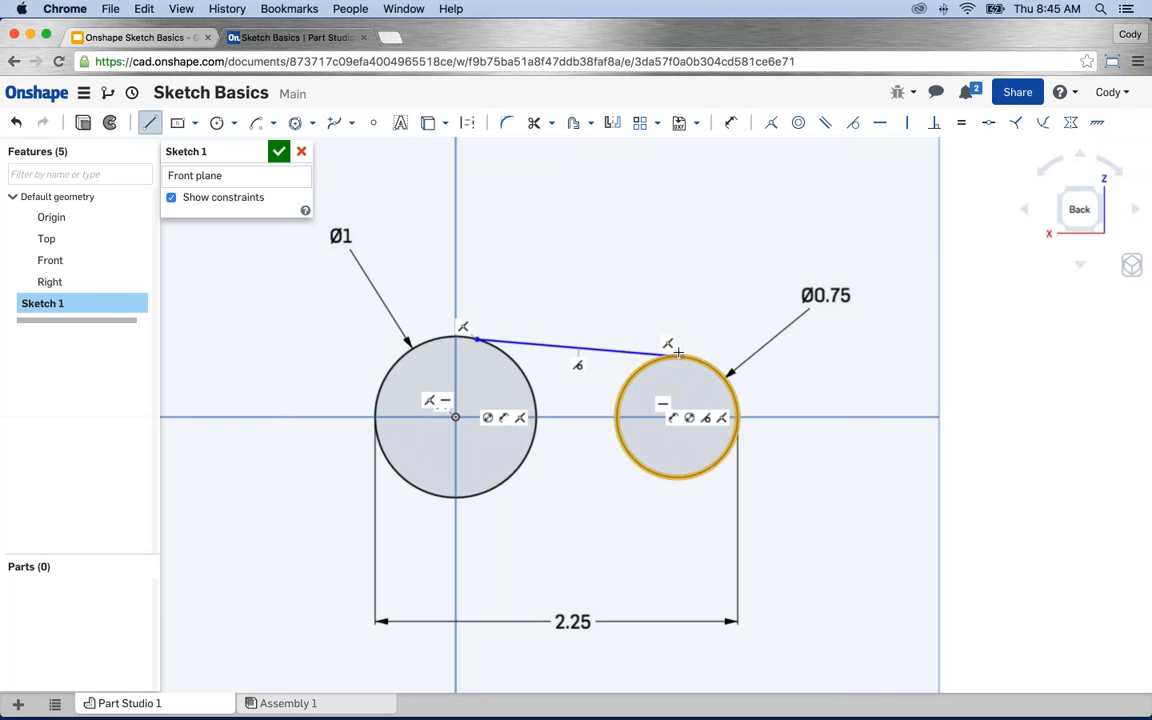
key("Escape")
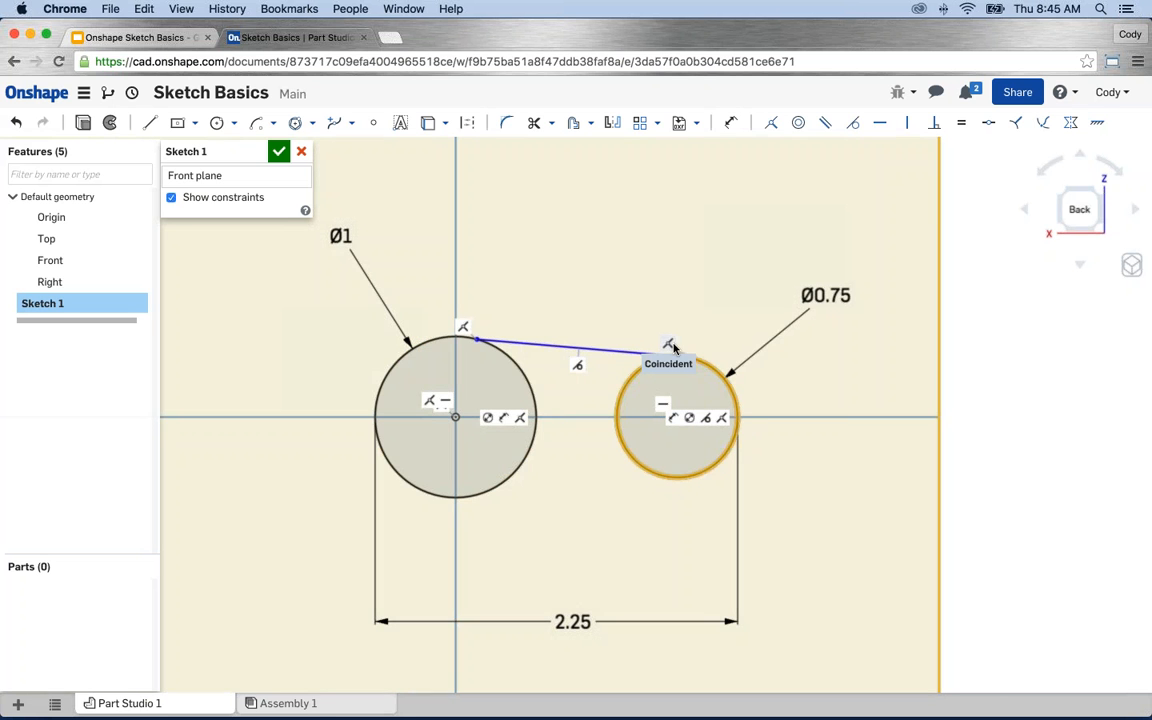
Draw a line from the lower edge of the origin circle to the bottom of the smaller circle, tangent to the smaller one
left_click(149, 122)
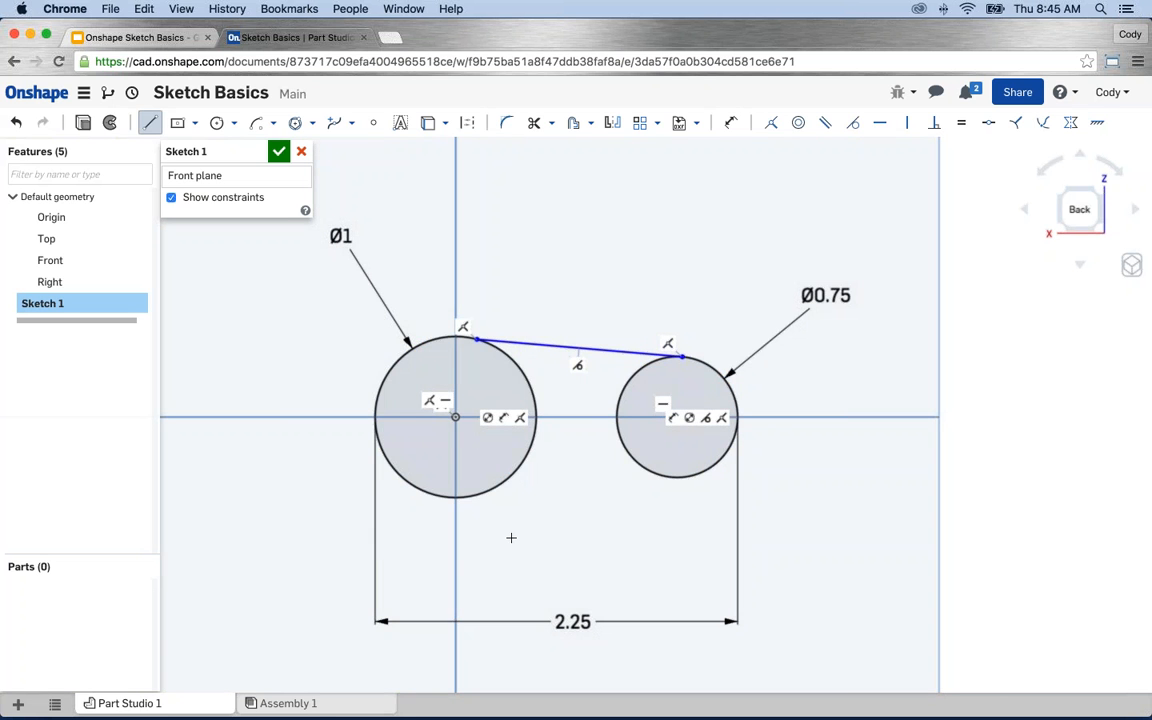
left_click(476, 496)
key("Escape")
key("l")
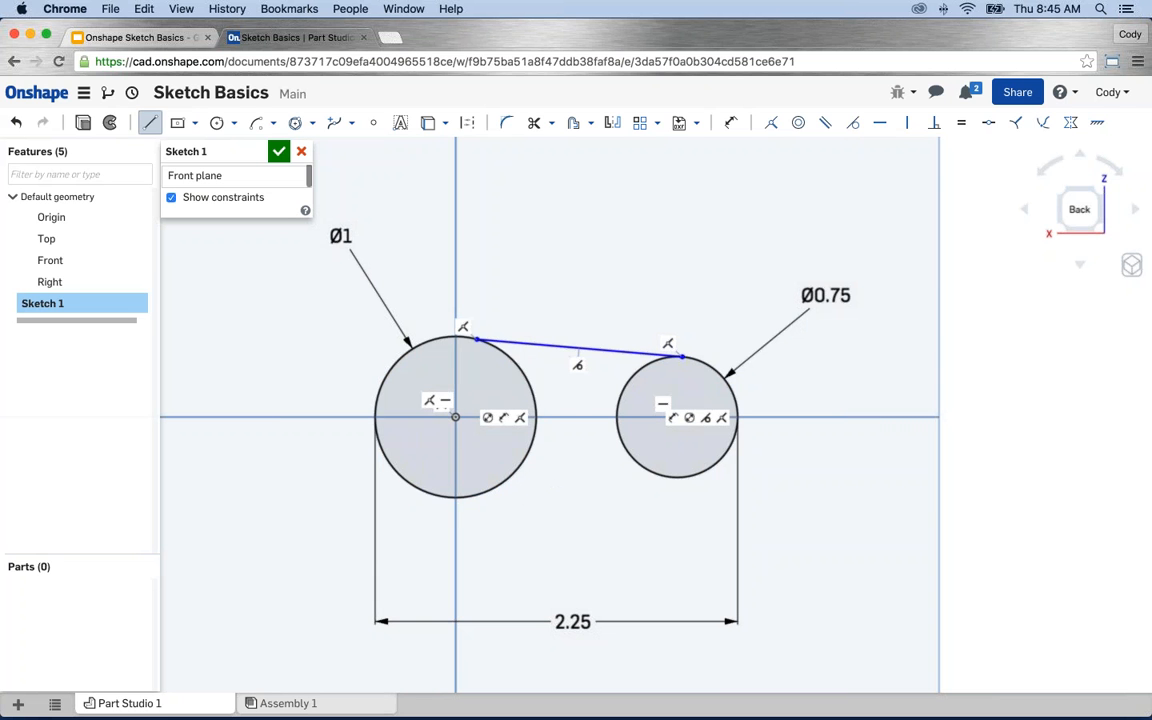
left_click(479, 494)
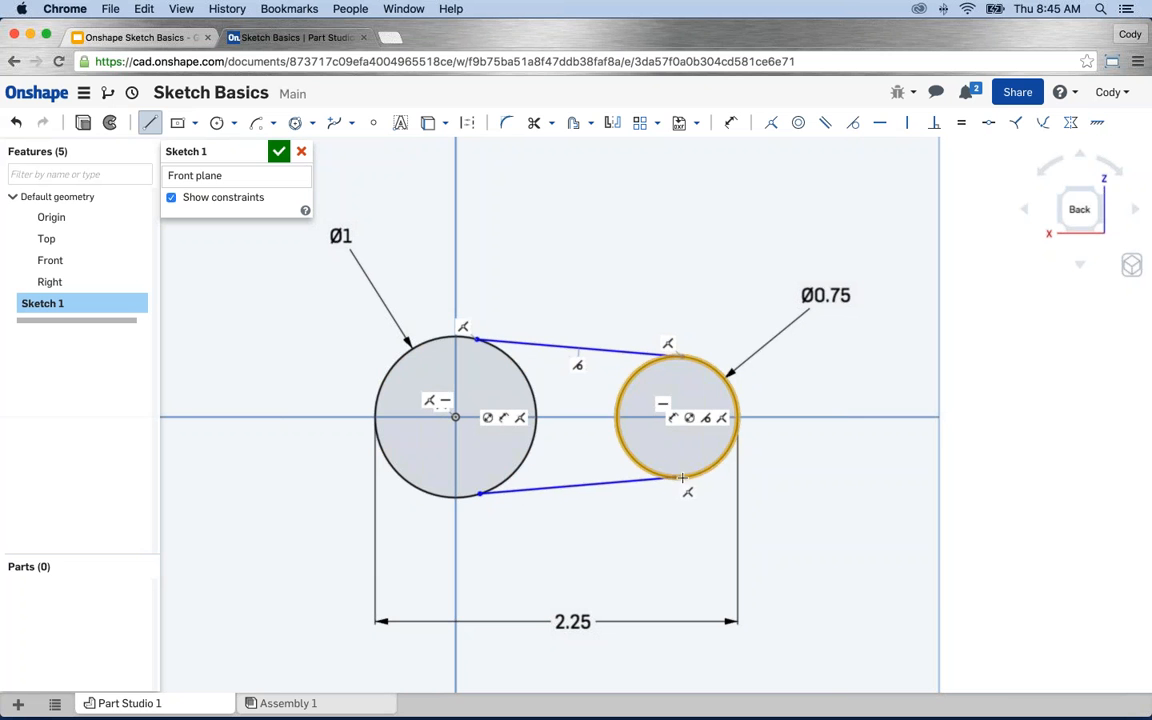
left_click(680, 478)
key("Escape")
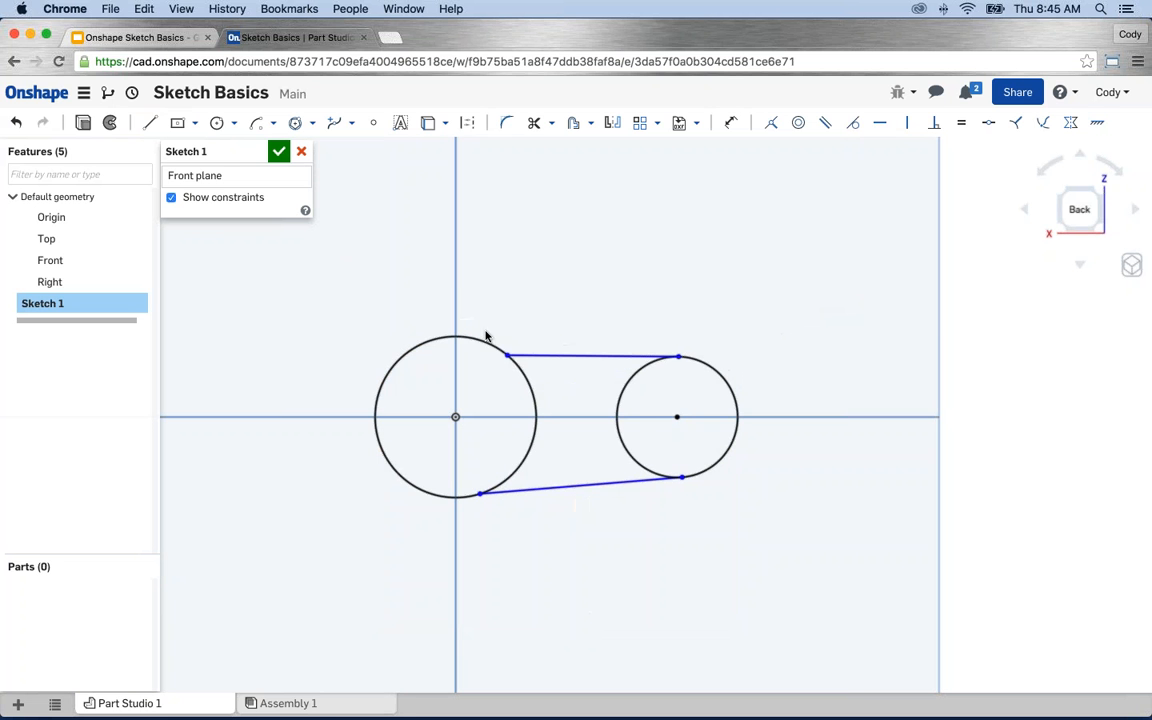
Slide the upper line's free endpoint along the origin circle, and make that line tangent to the origin circle
mouse_move(486, 336)
left_mouse_down()
mouse_move(532, 398)
mouse_move(445, 314)
mouse_move(535, 401)
mouse_move(470, 327)
left_mouse_up()
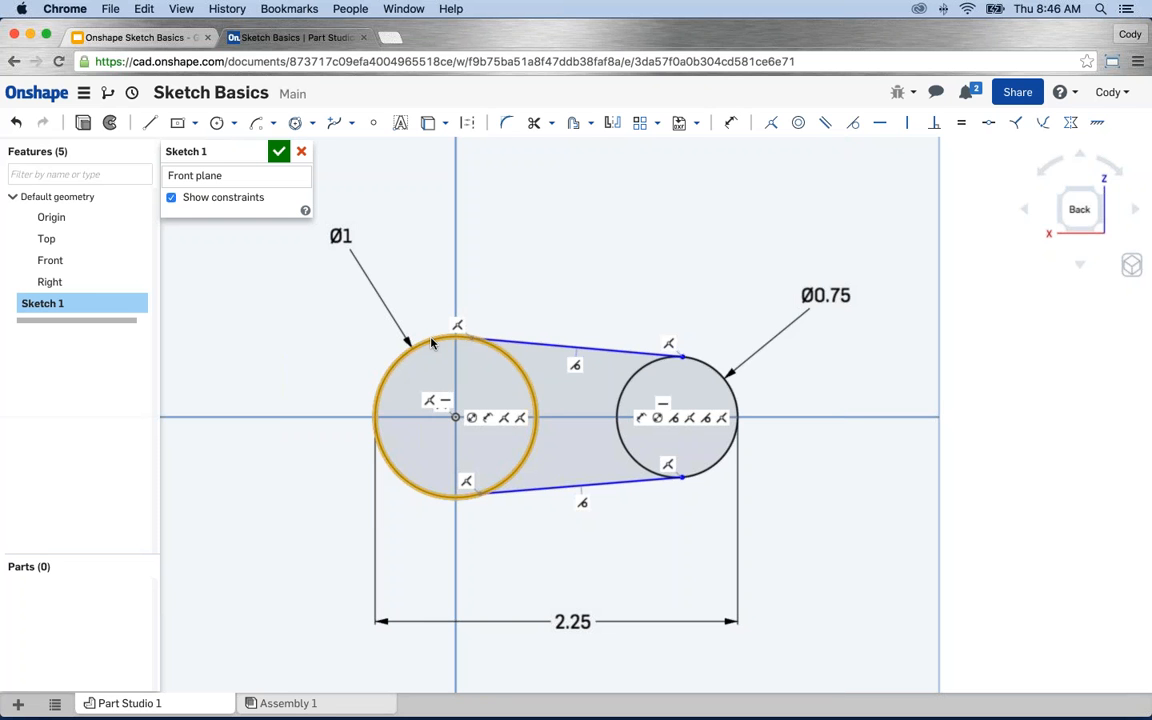
left_click(517, 346)
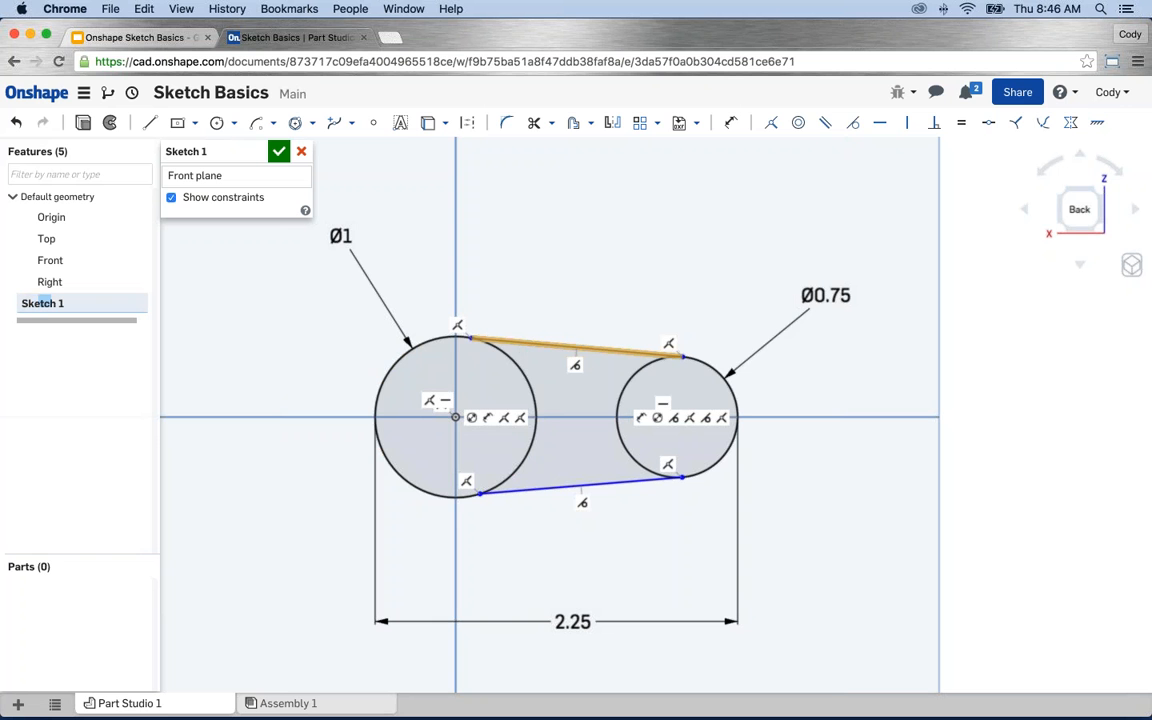
left_click(412, 349)
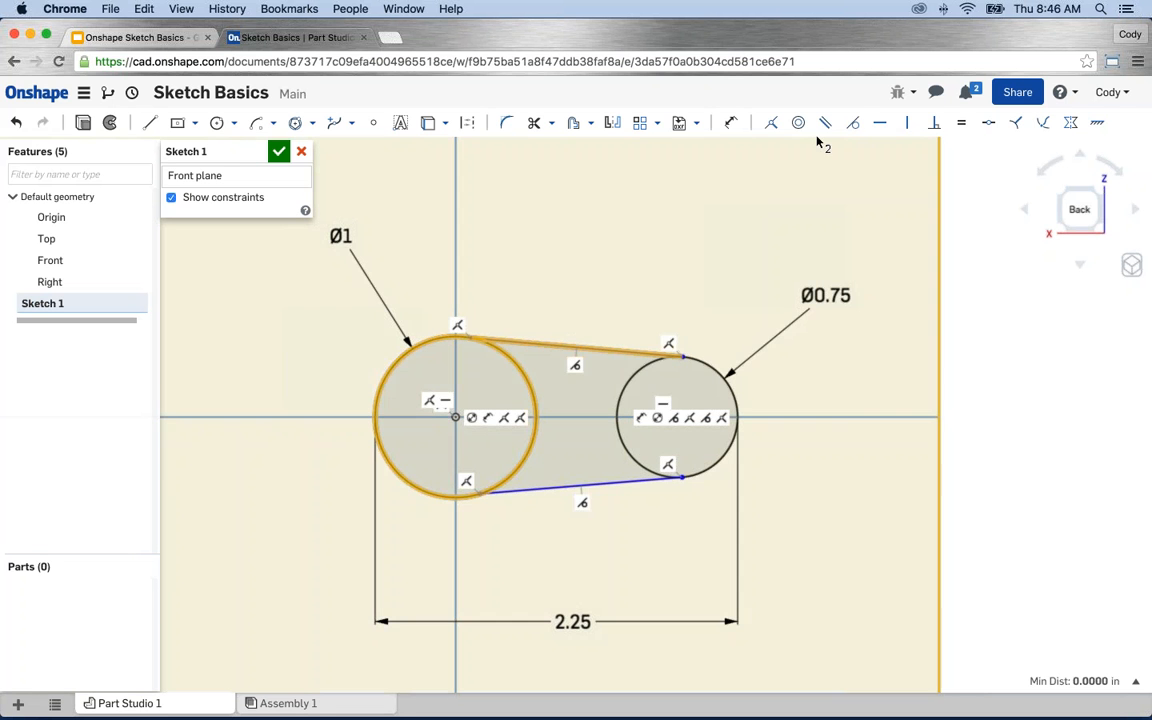
left_click(853, 125)
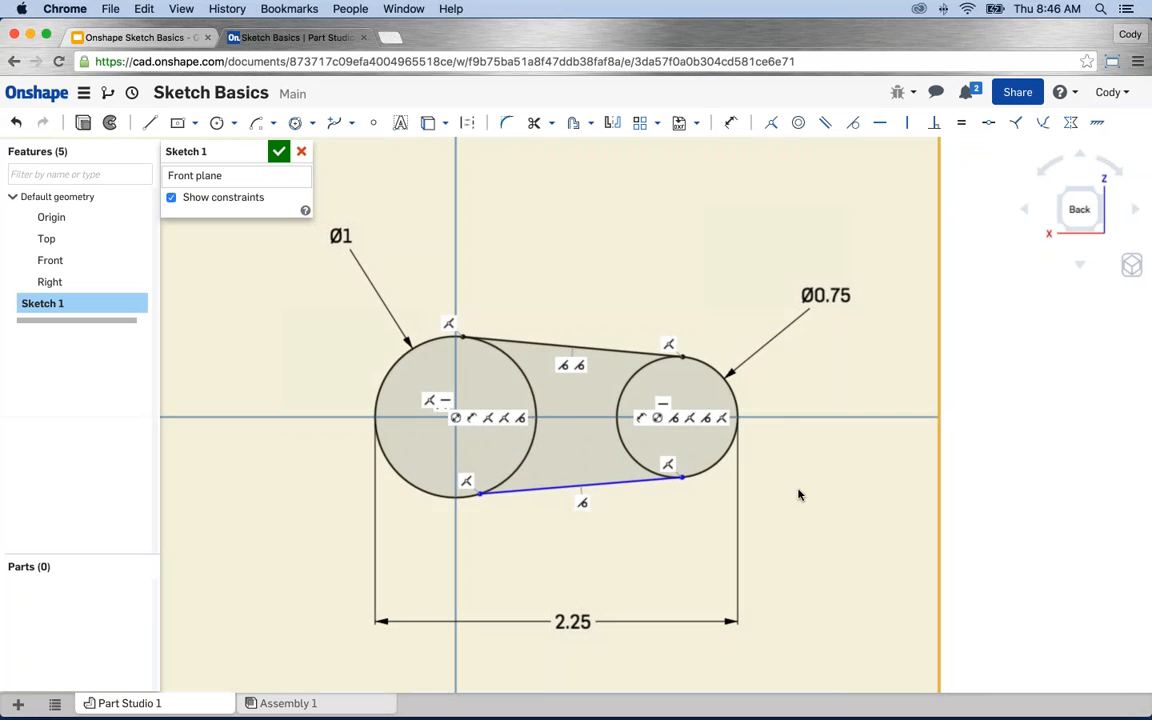
Make the lower line tangent to the origin circle, and hide the sketch constraints
left_click(521, 485)
left_click(513, 476)
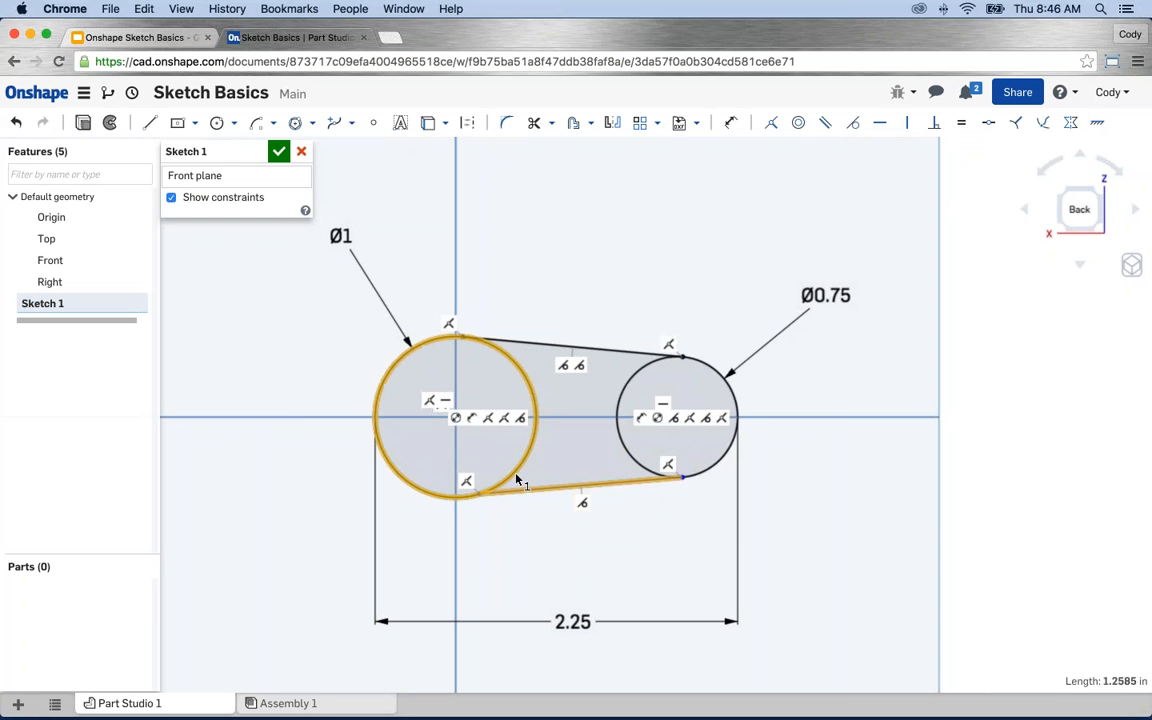
left_click(853, 122)
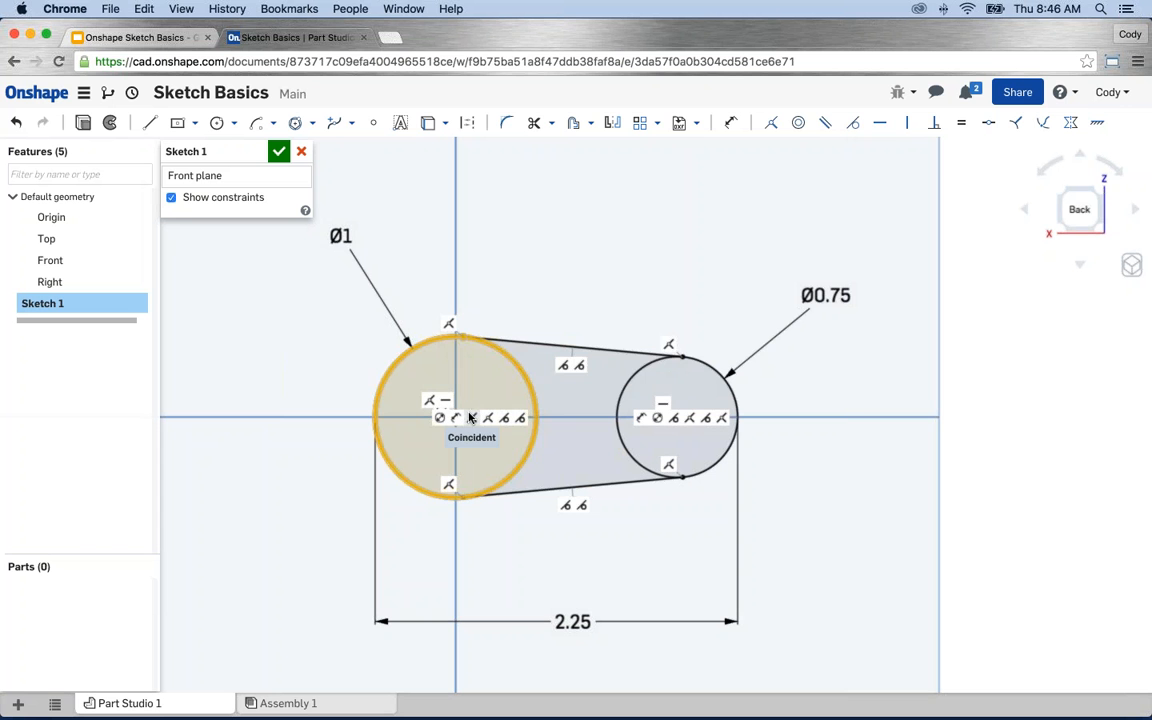
left_click(171, 197)
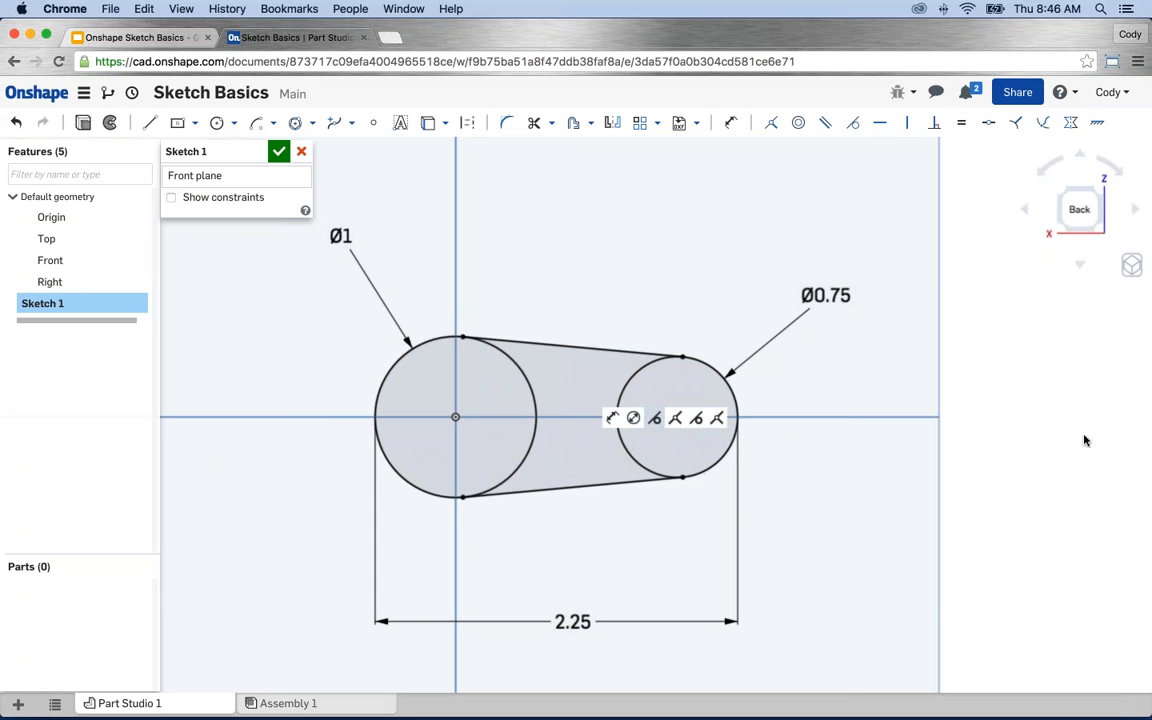
left_click(910, 447)
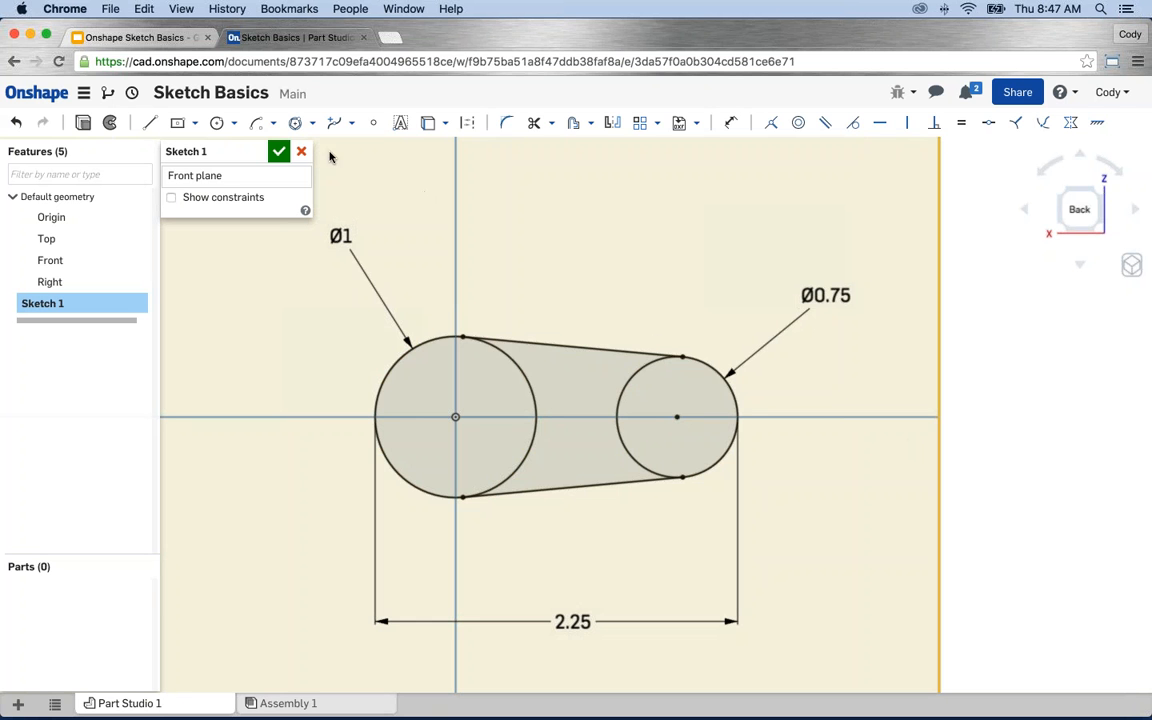
Draw two off-center circles, one about 0.52 in in diameter inside the origin circle and a smaller one overlapping the 0.75 in circle
left_click(216, 122)
scroll(469, 389, "up", 3)
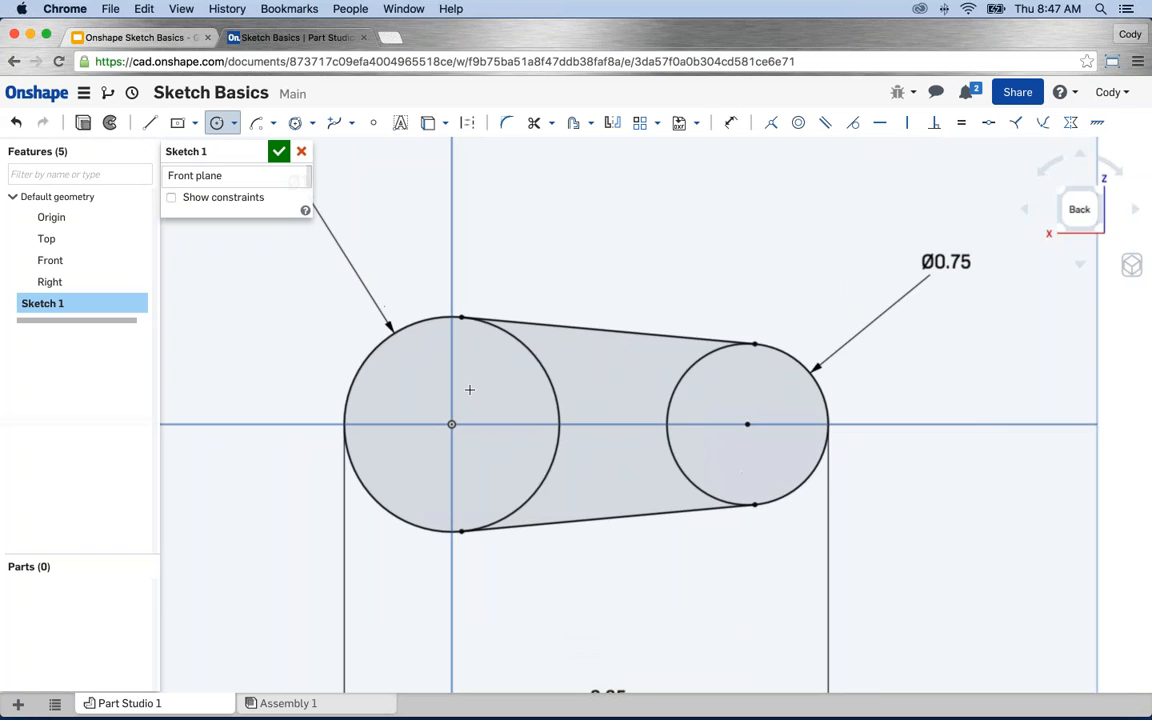
scroll(469, 389, "up", 1)
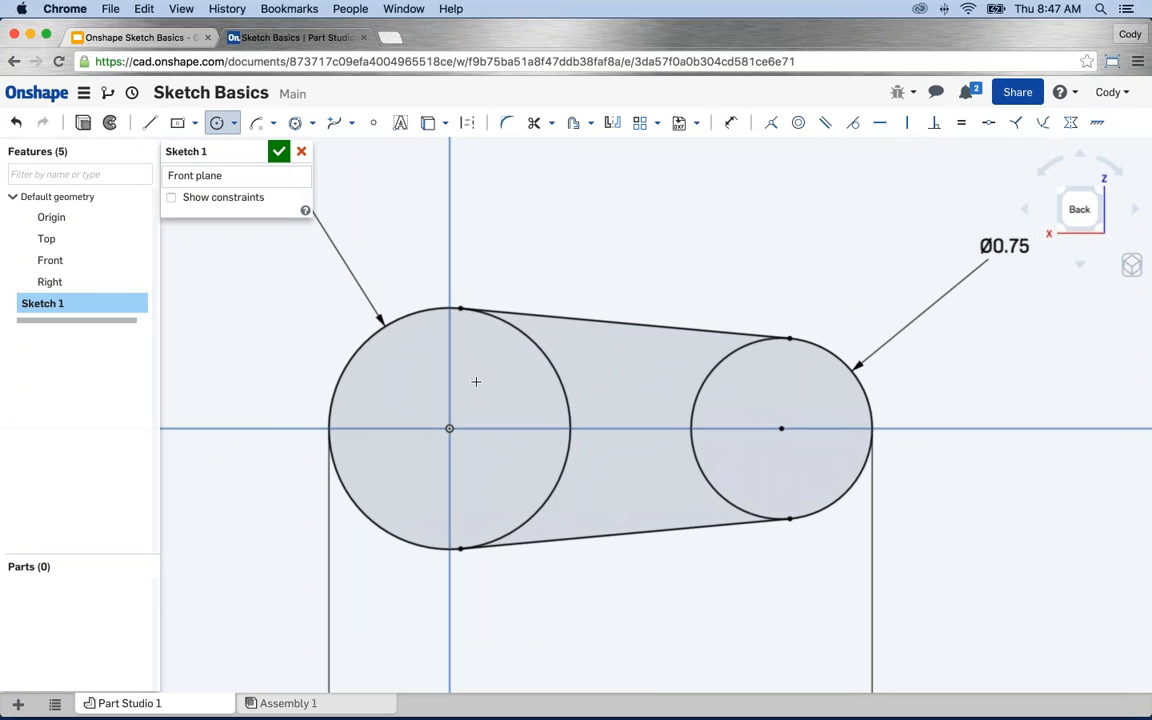
left_click(466, 379)
left_click(470, 441)
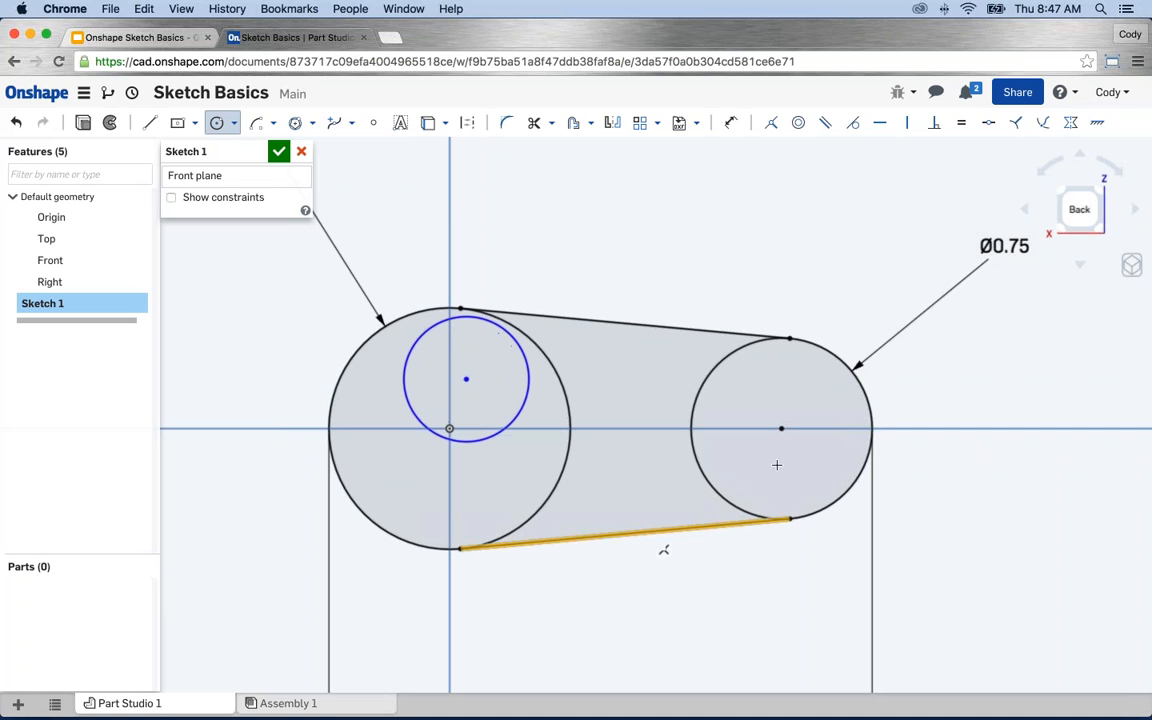
left_click(808, 387)
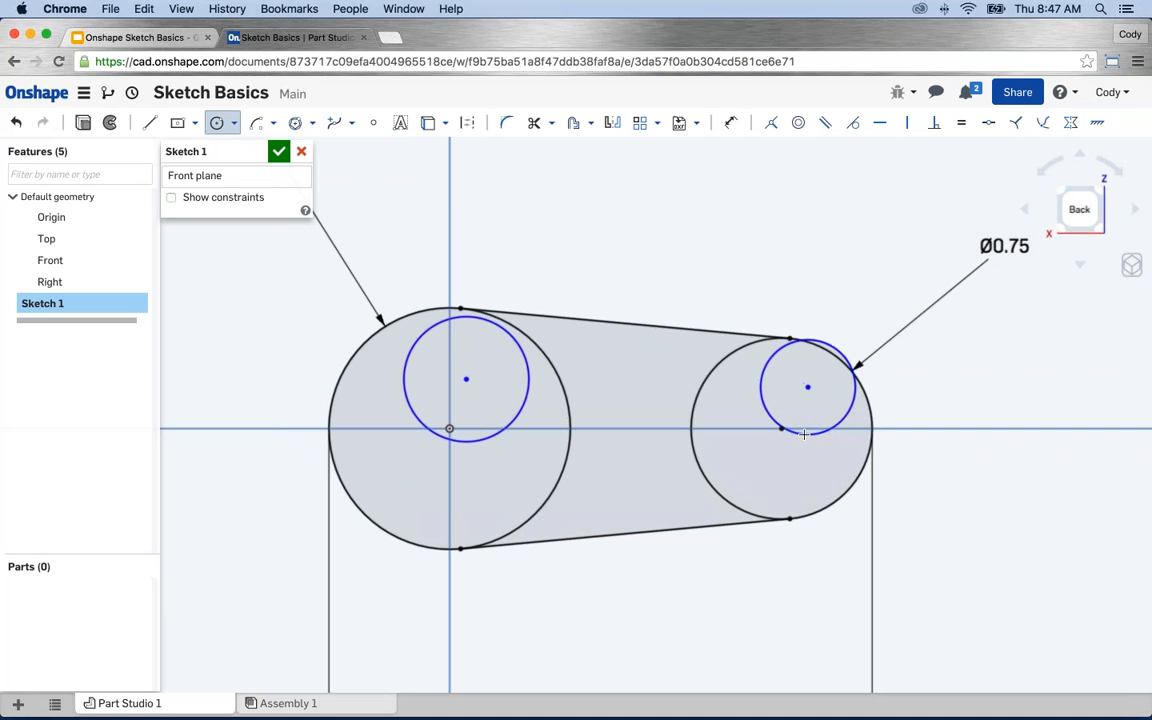
left_click(804, 434)
key("Escape")
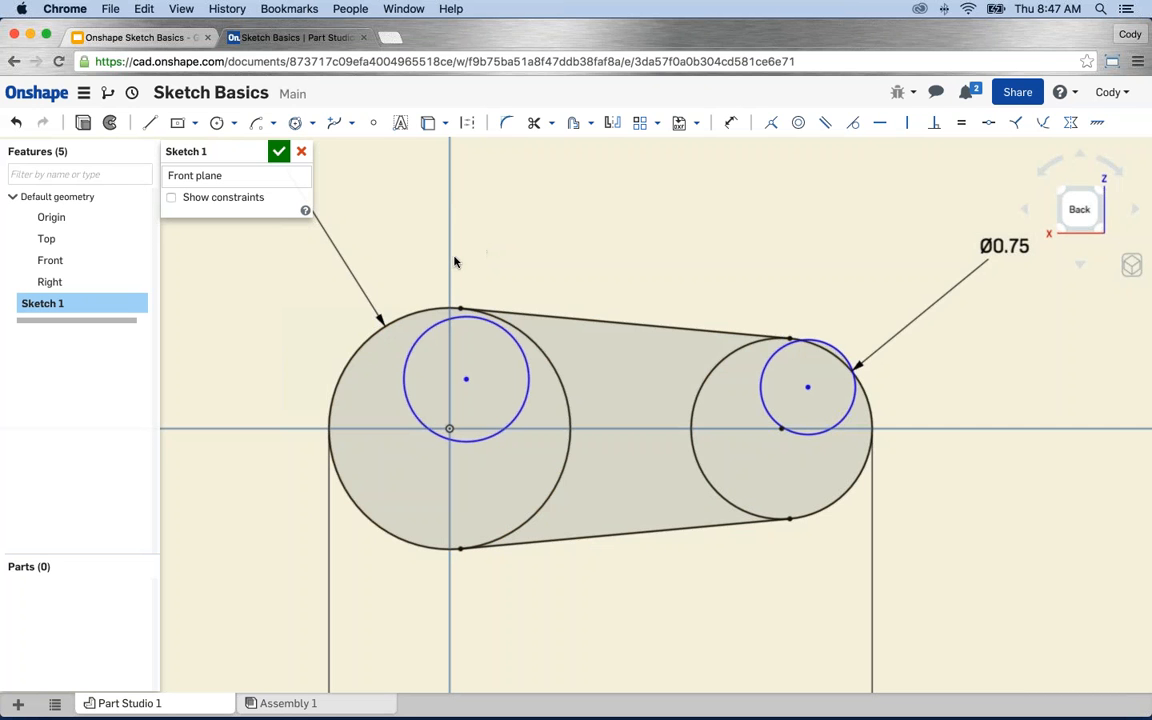
Make the new circle inside the origin circle concentric with the origin circle
left_click(428, 331)
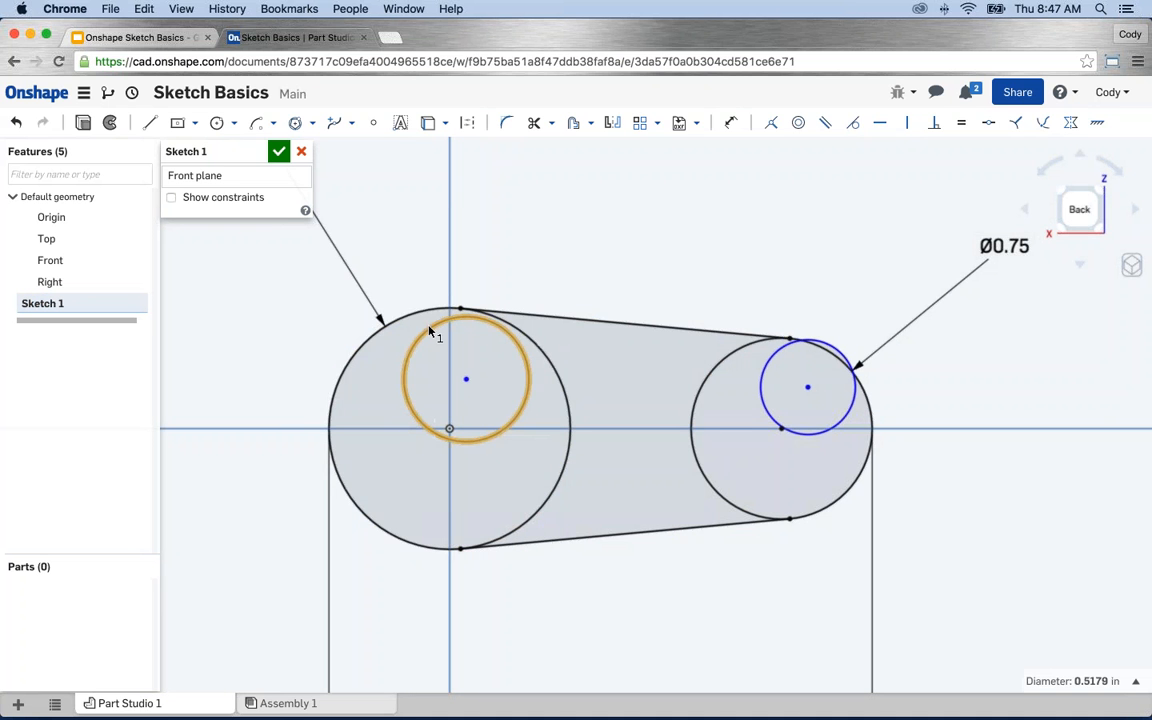
left_click(412, 317)
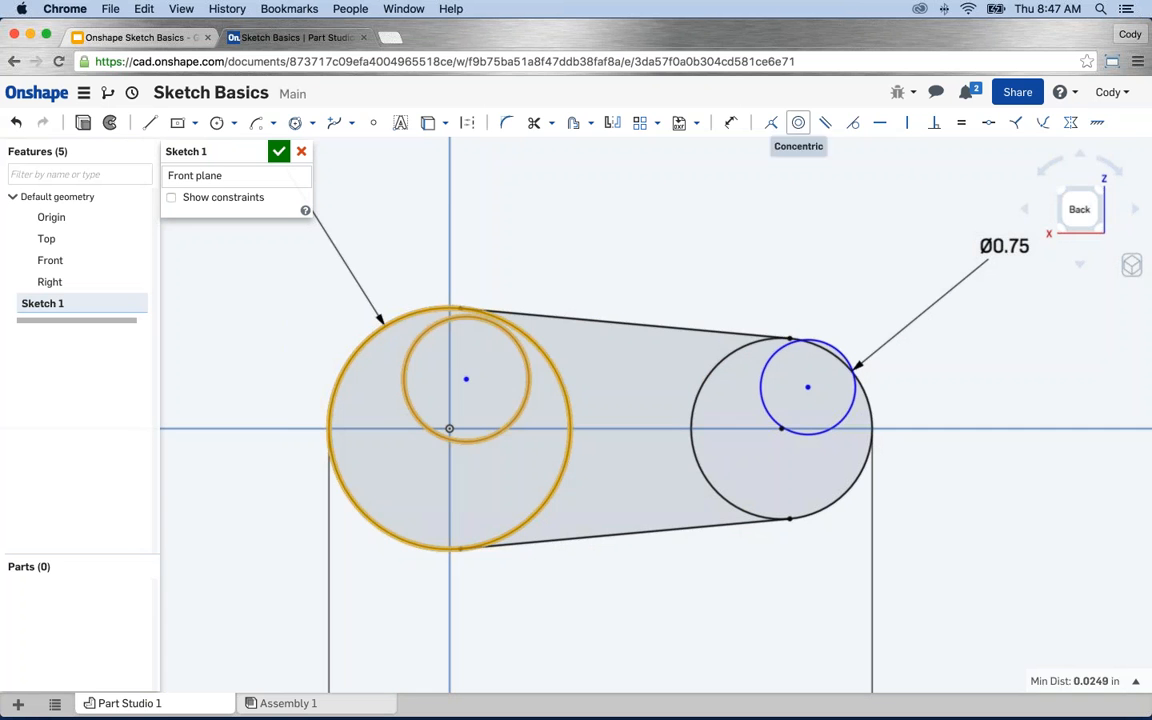
left_click(798, 122)
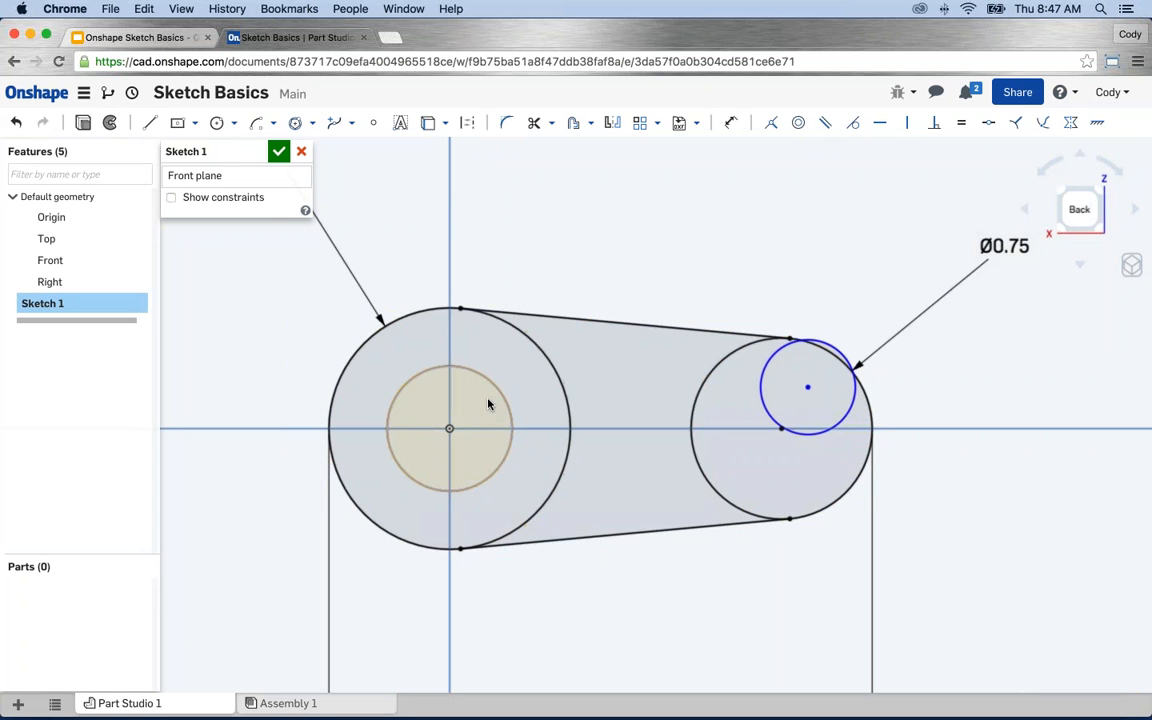
mouse_move(496, 394)
left_mouse_down()
mouse_move(524, 386)
mouse_move(498, 394)
left_mouse_up()
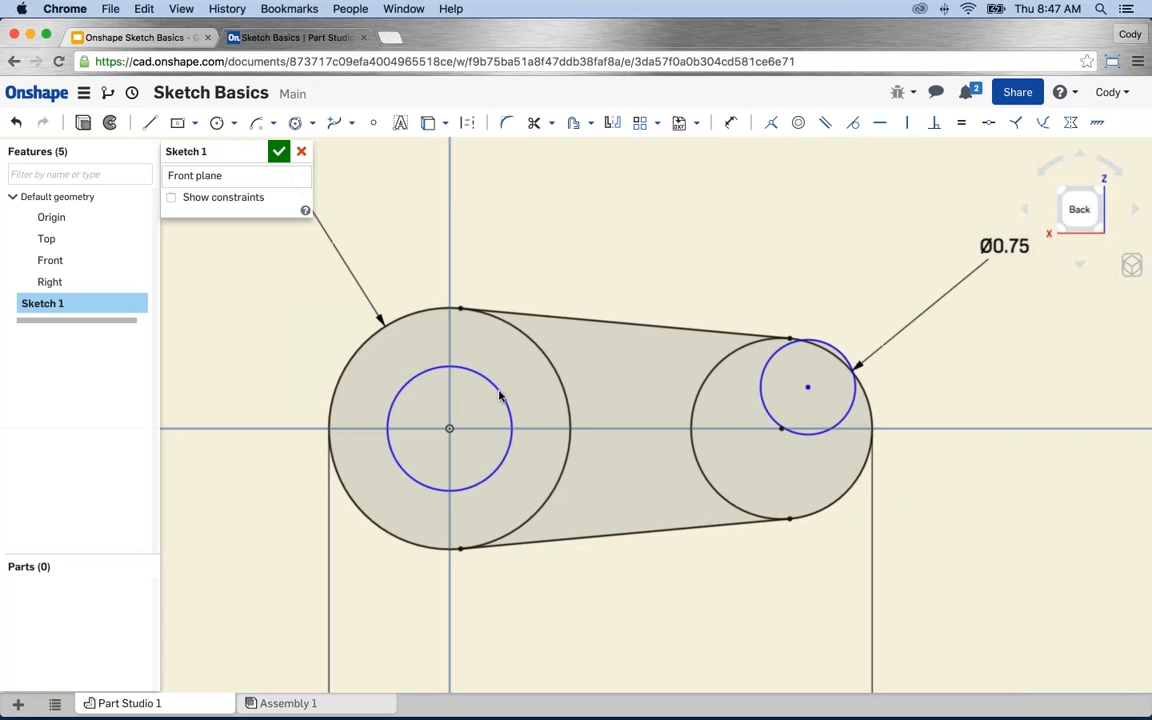
Make the other new circle concentric with the 0.75 in circle and enlarge it slightly
left_click(828, 342)
left_click(748, 350)
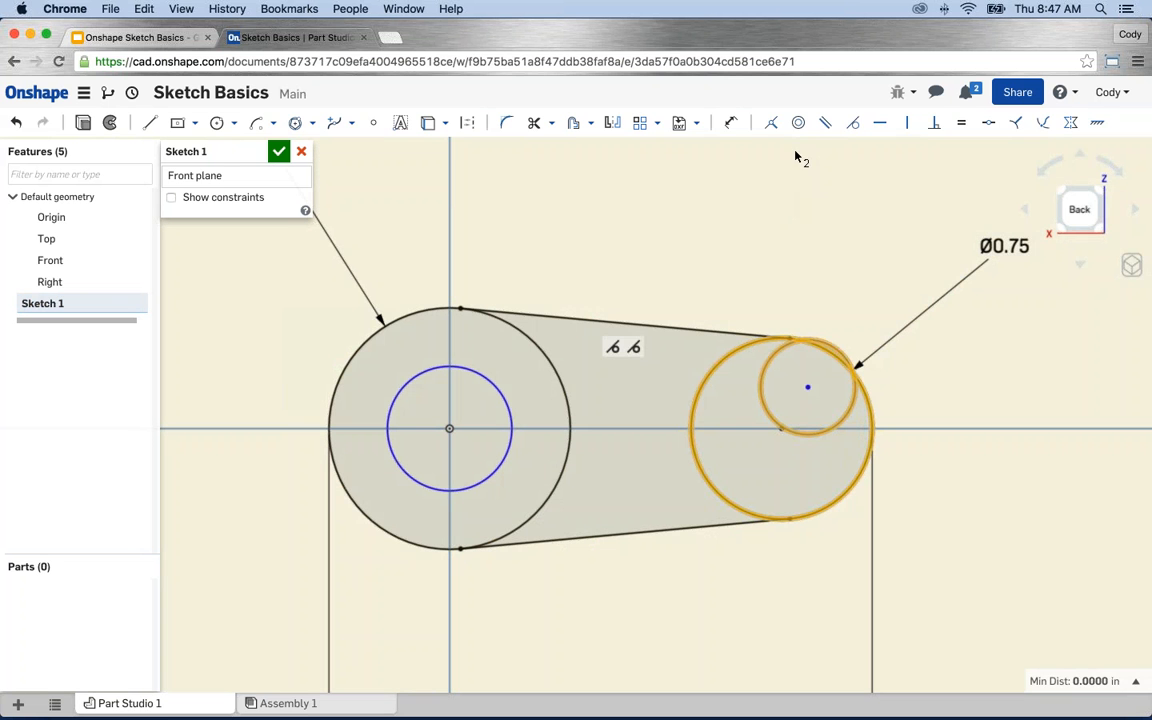
left_click(798, 124)
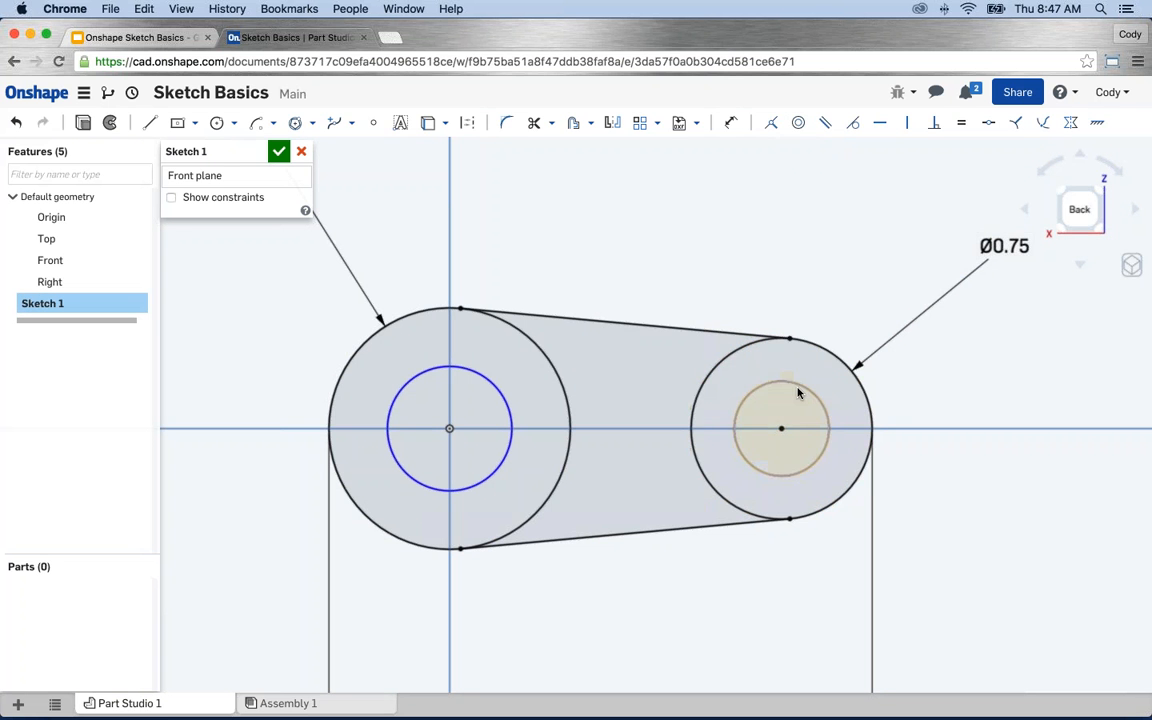
mouse_move(797, 391)
left_mouse_down()
mouse_move(805, 427)
mouse_move(802, 386)
mouse_move(815, 390)
mouse_move(784, 388)
mouse_move(813, 386)
mouse_move(799, 385)
left_mouse_up()
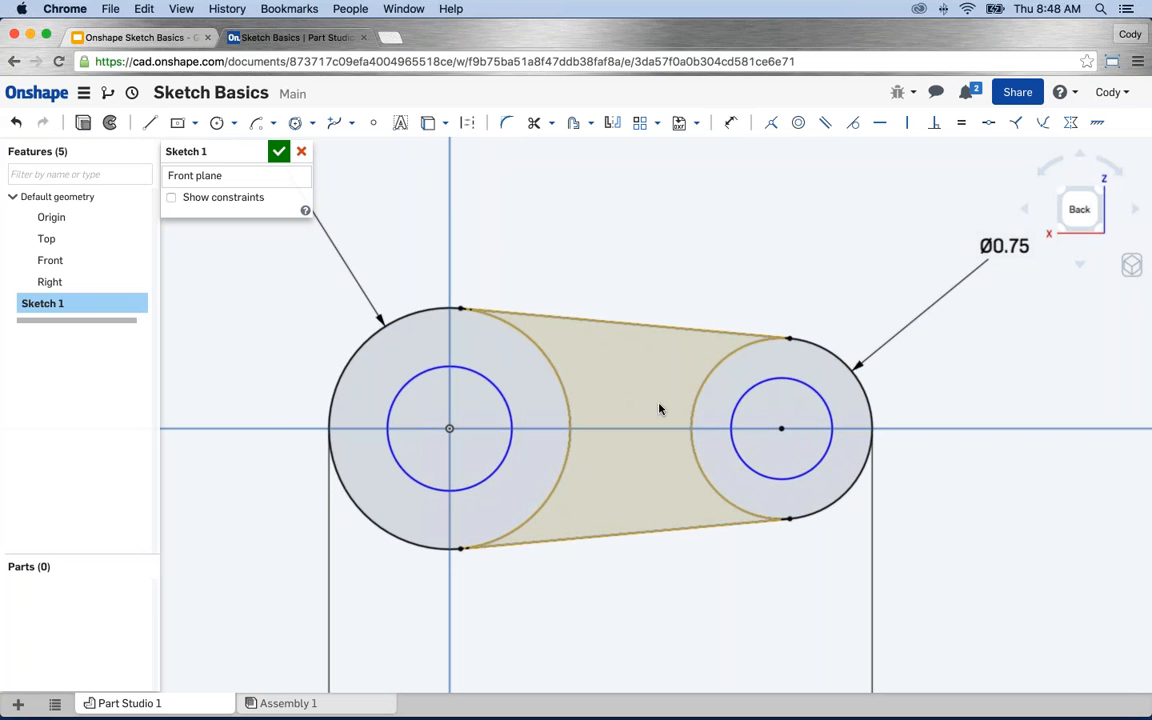
Apply an Equal constraint to the two inner circles and shrink them together to about 0.27 in in diameter
left_click(755, 393)
left_click(505, 399)
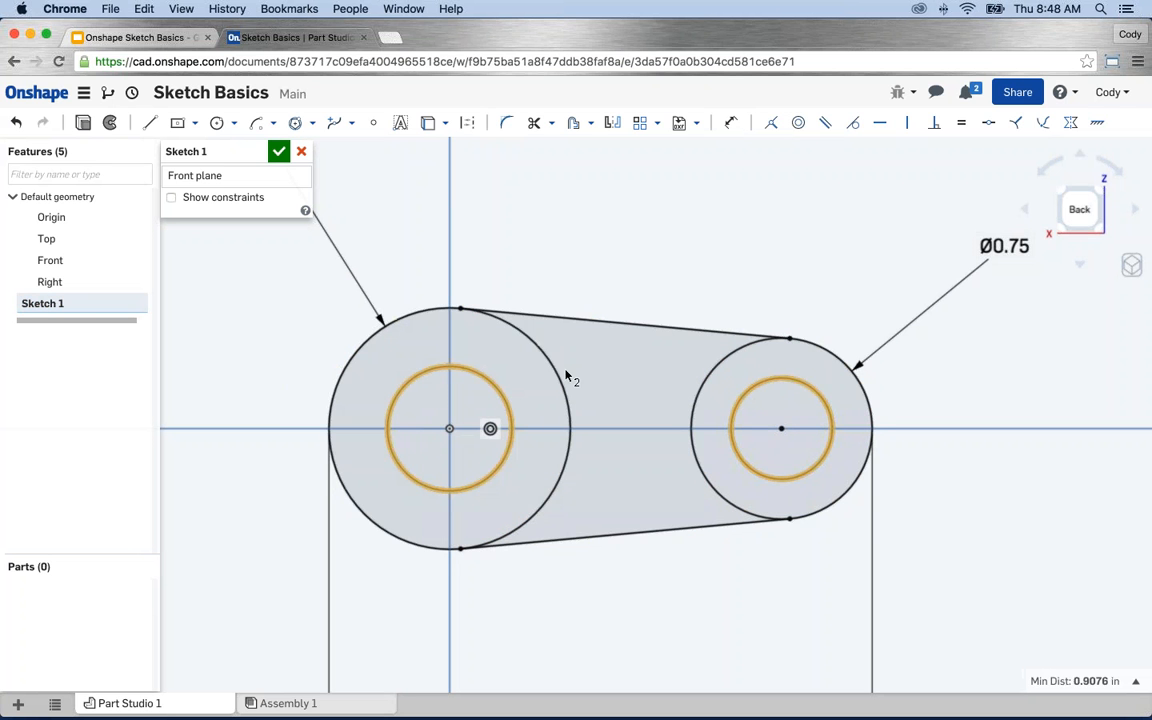
left_click(963, 124)
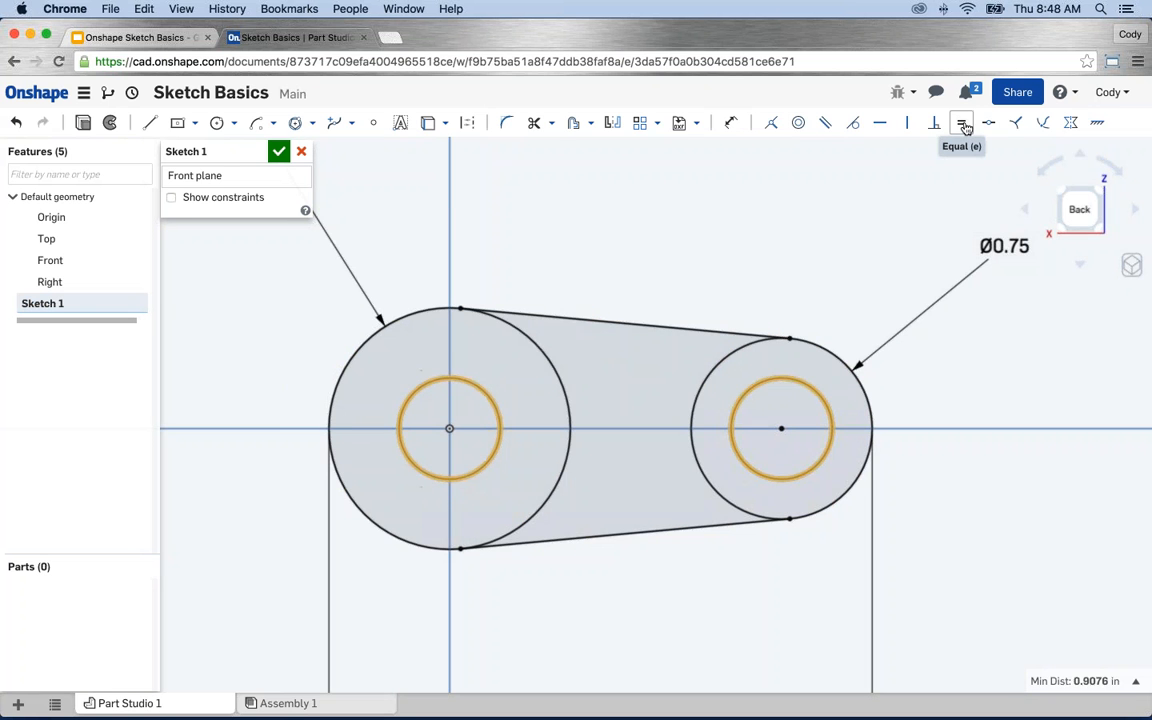
mouse_move(823, 463)
left_mouse_down()
mouse_move(839, 467)
mouse_move(812, 466)
mouse_move(848, 465)
mouse_move(805, 458)
mouse_move(812, 428)
left_mouse_up()
Dimension the inner circle of the smaller end with a diameter of 0.25 in, placed above the profile
key("d")
left_click(813, 428)
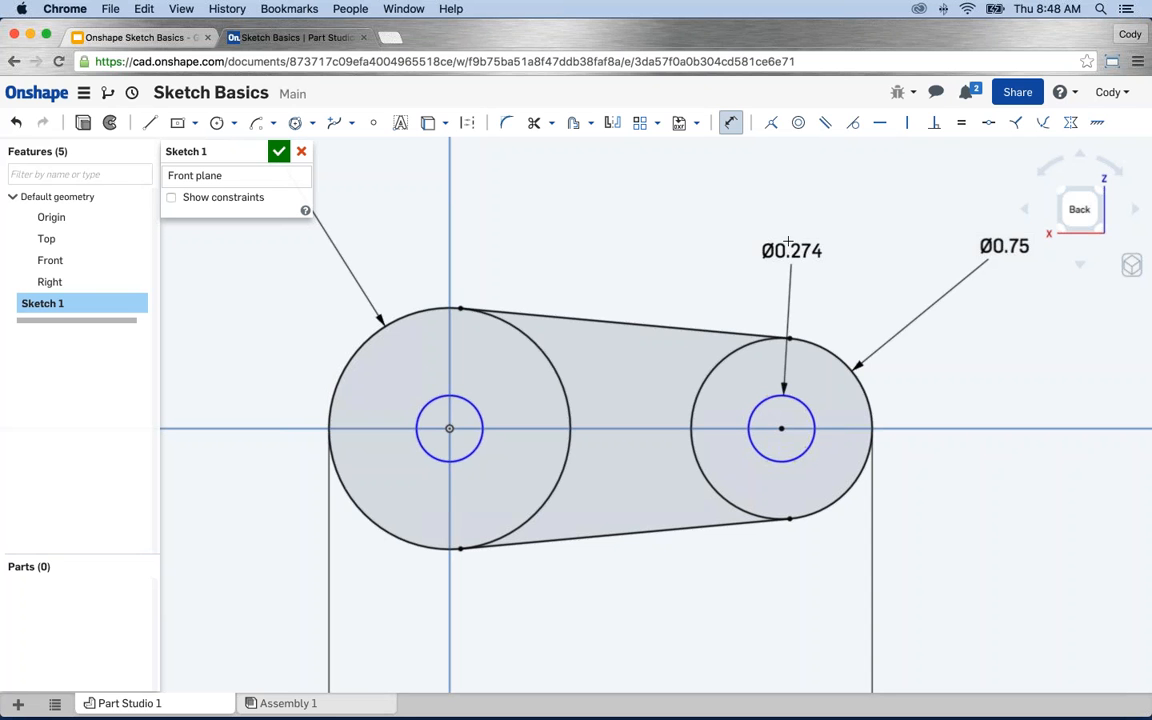
left_click(790, 241)
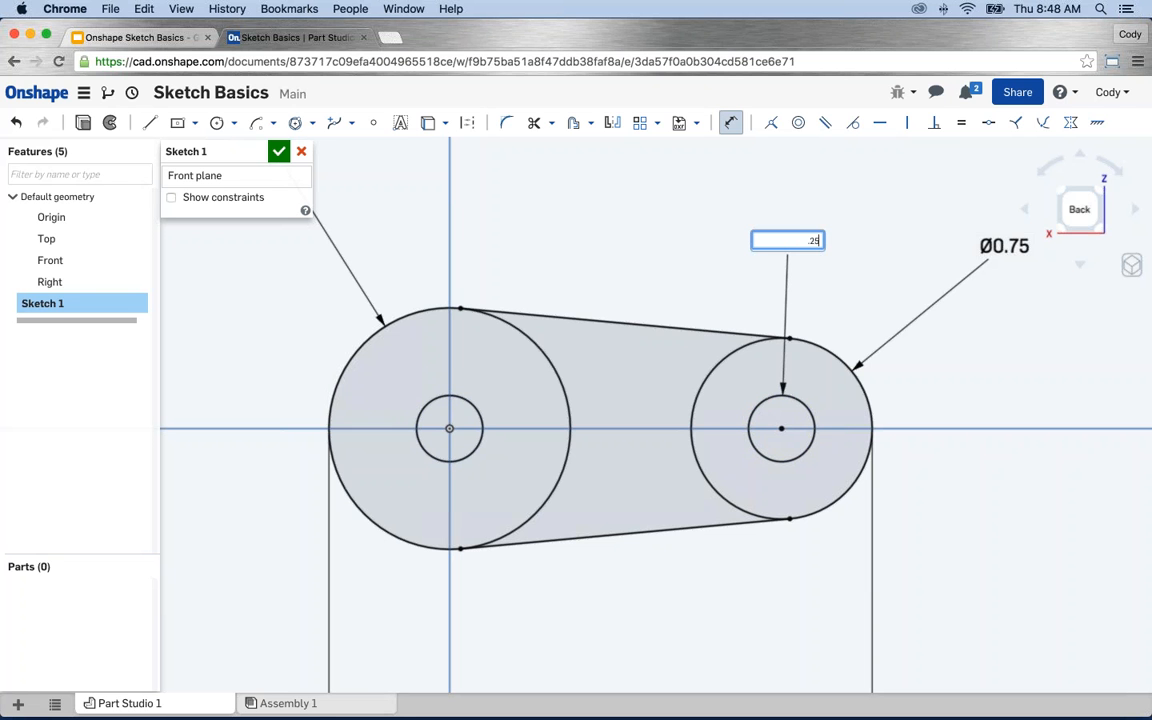
key("Return")
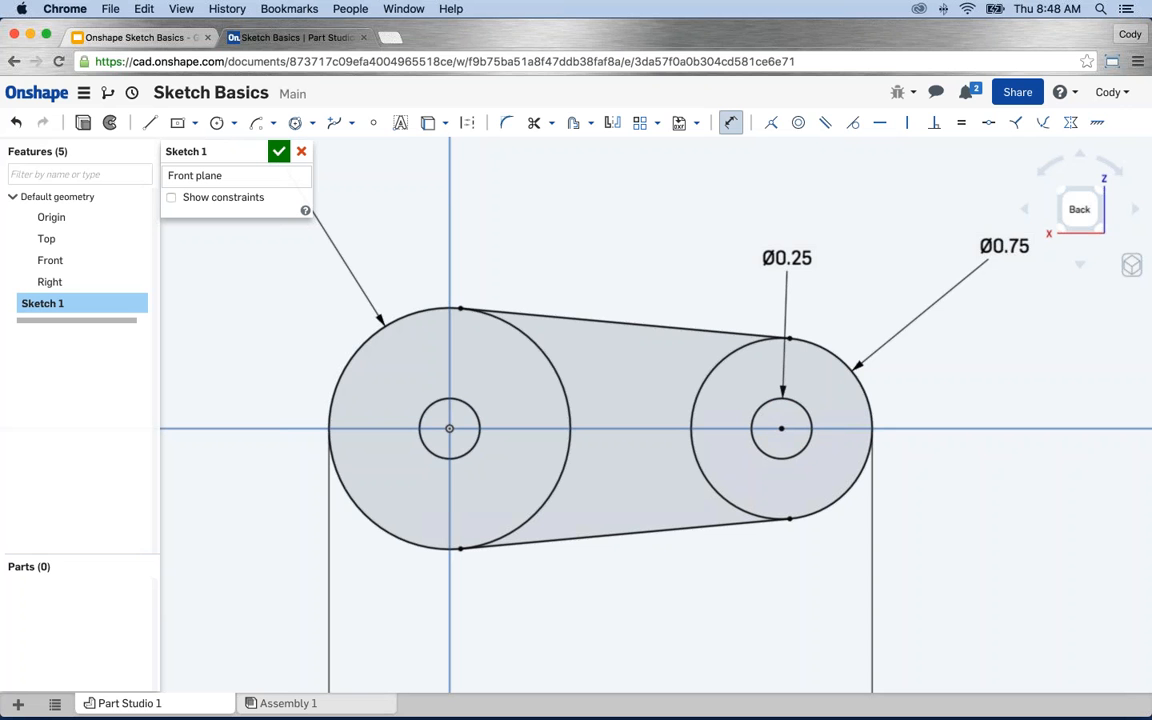
Duplicate the Sketch Basics browser tab and go to the Onshape documents page in the copy
right_click(345, 39)
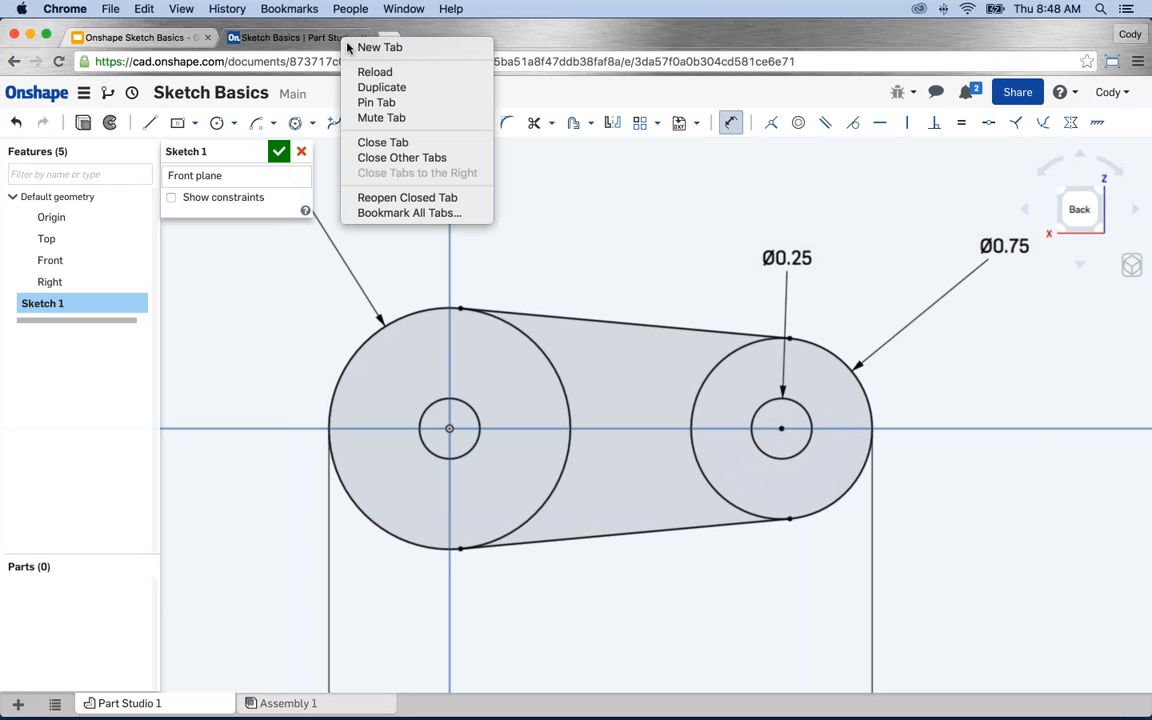
left_click(368, 87)
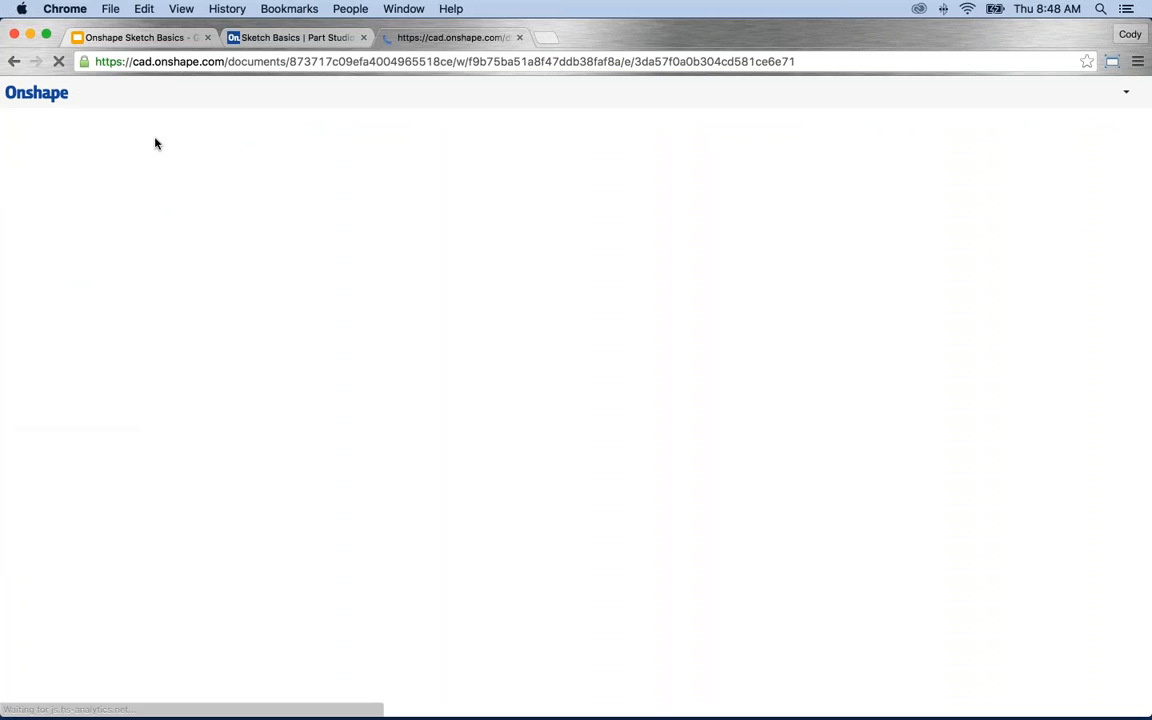
left_click(33, 97)
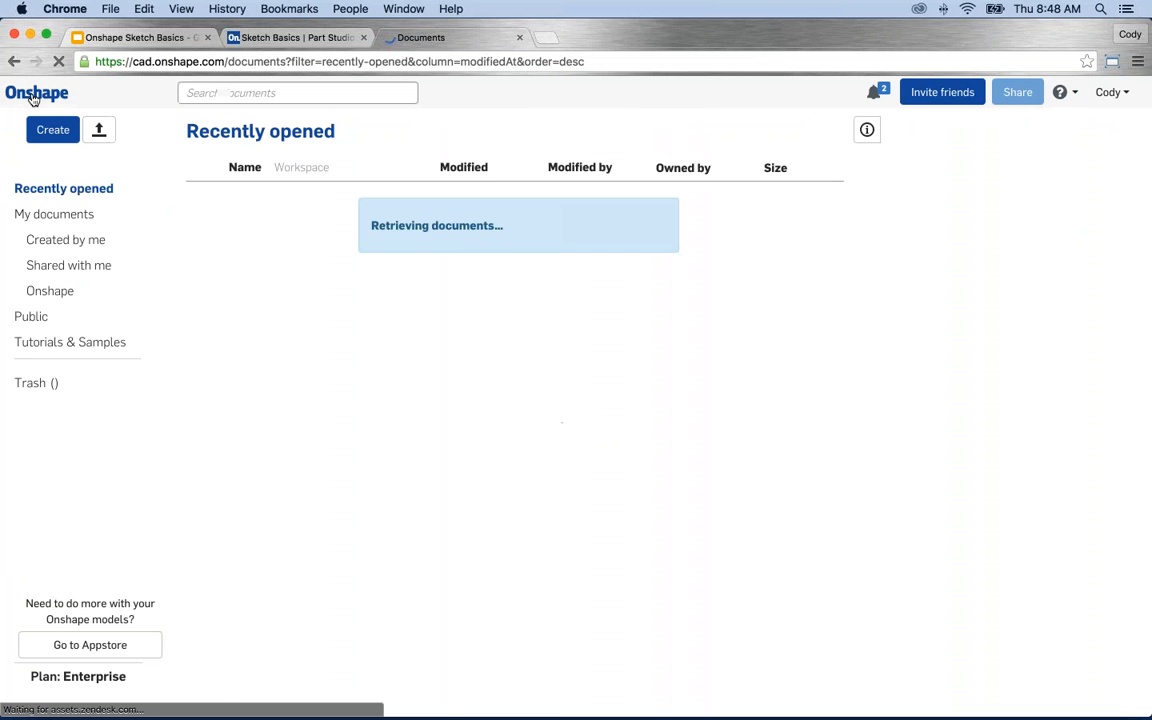
Search the documents for "sketch image" and open the Sketch Image document
left_click(278, 92)
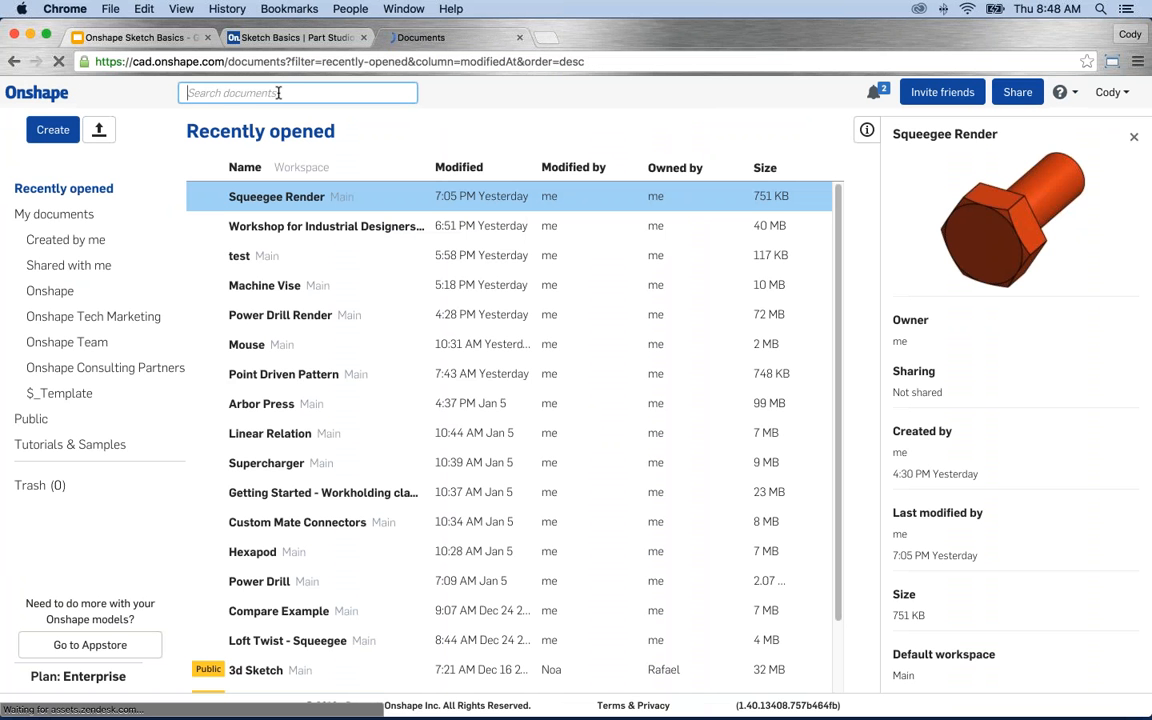
type("sketch image")
key("Return")
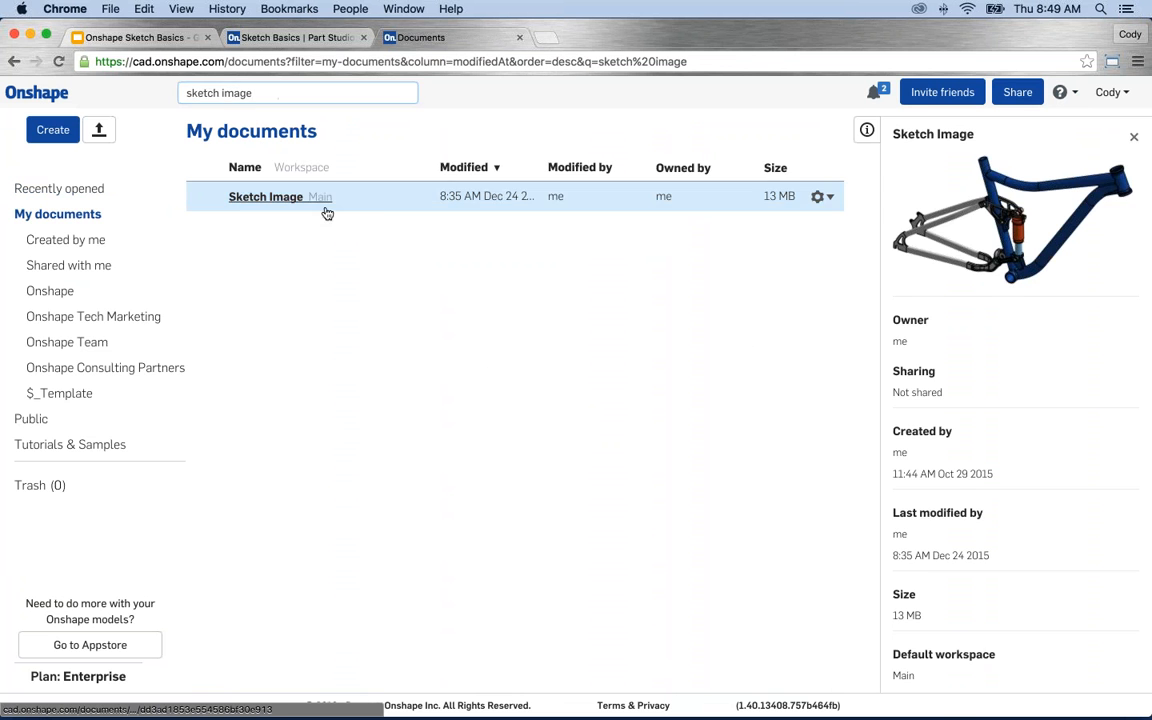
double_click(322, 198)
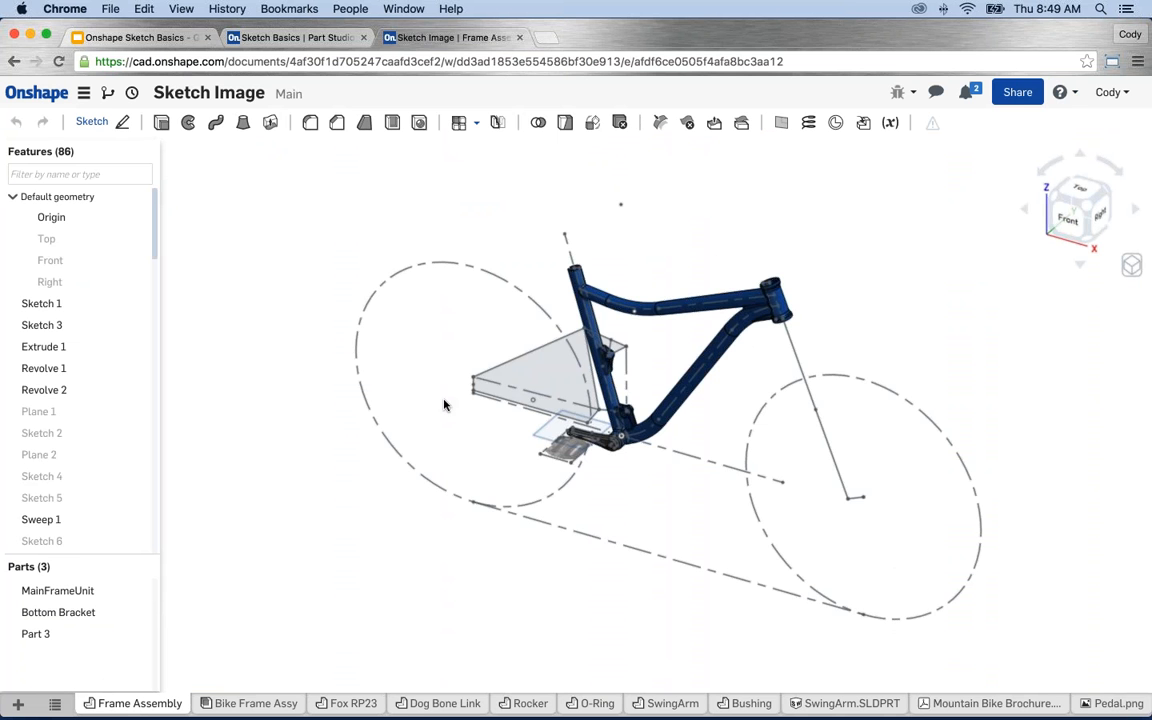
Delete Sketch 21, which holds the pedal image beside the crank arm
right_click_drag(450, 404, 582, 453)
scroll(585, 455, "up", 5)
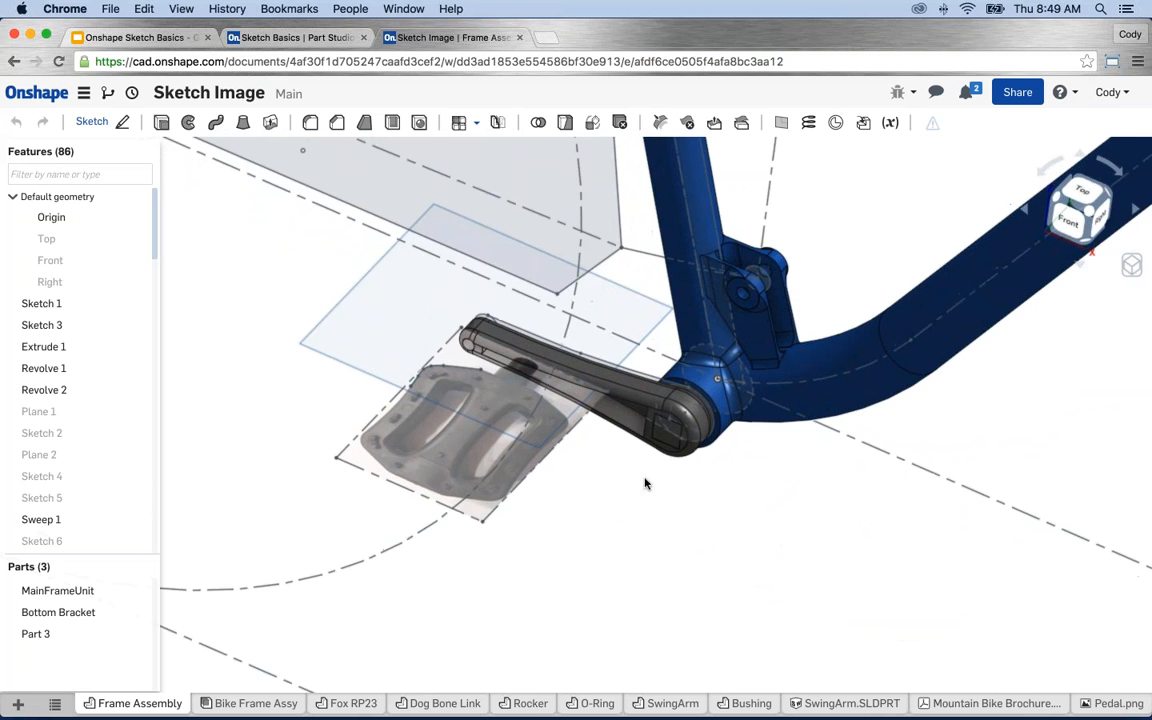
scroll(656, 483, "down", 3)
right_click_drag(655, 484, 503, 467)
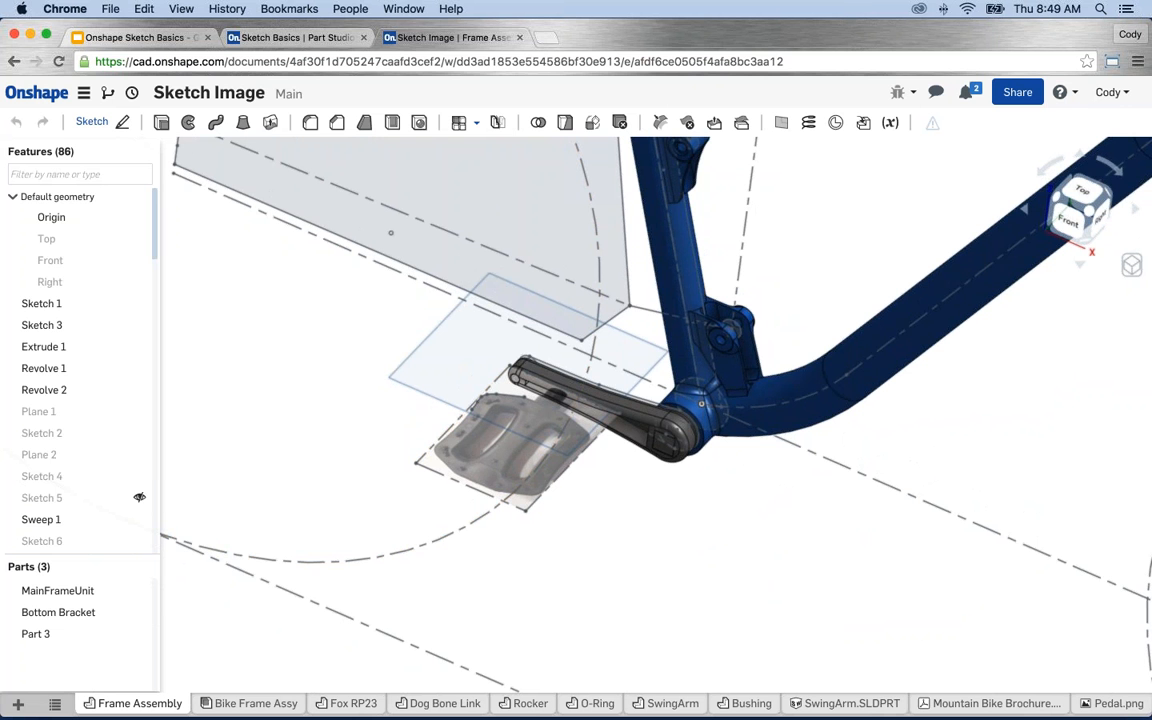
scroll(125, 447, "down", 15)
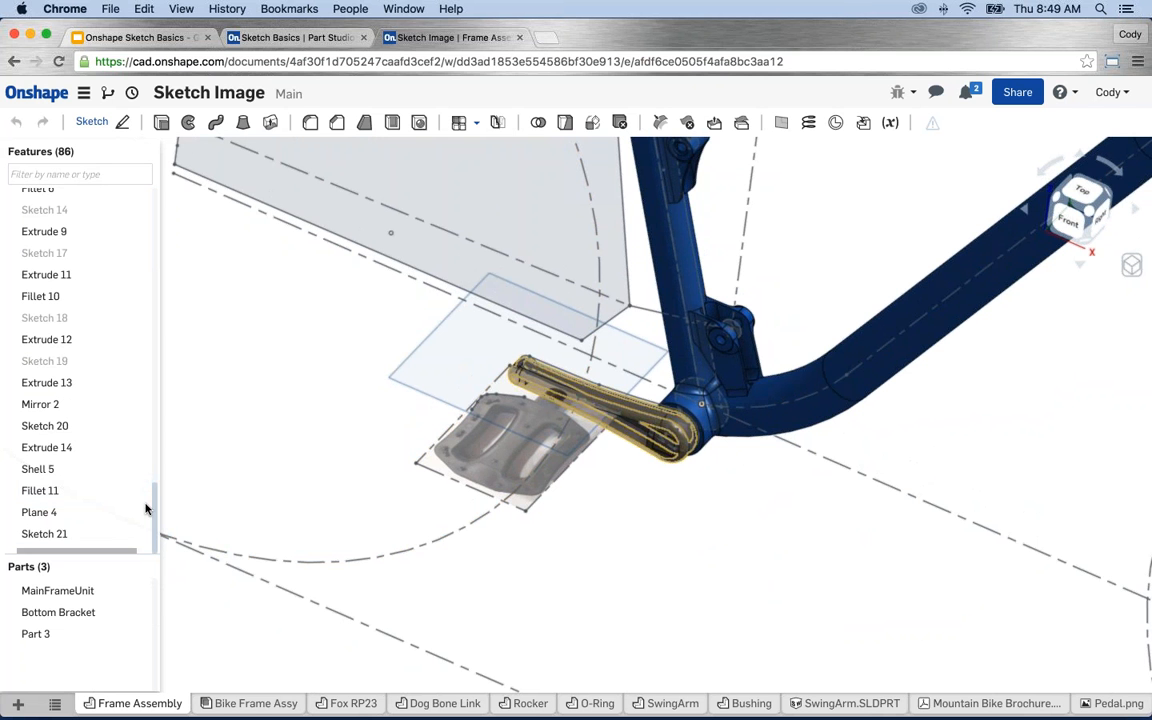
right_click(91, 537)
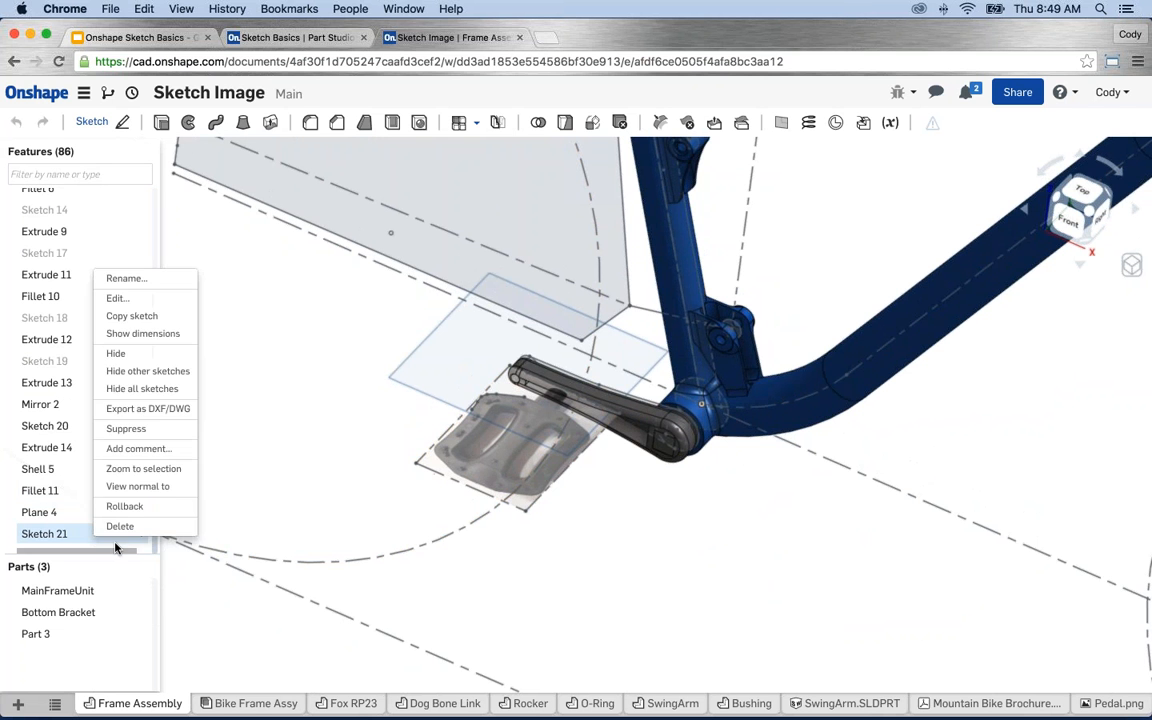
left_click(115, 525)
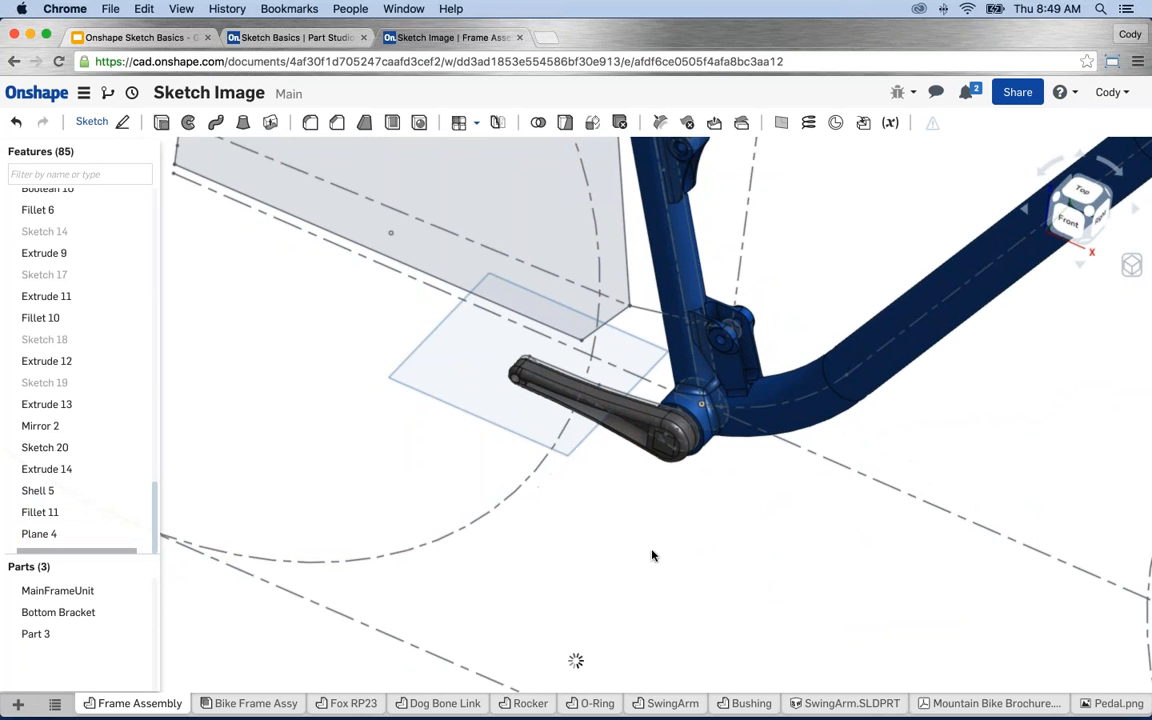
View the Pedal.png image stored in the document and call up the file import option
right_click_drag(651, 627, 731, 559)
middle_click_drag(731, 559, 619, 529)
scroll(672, 556, "down", 3)
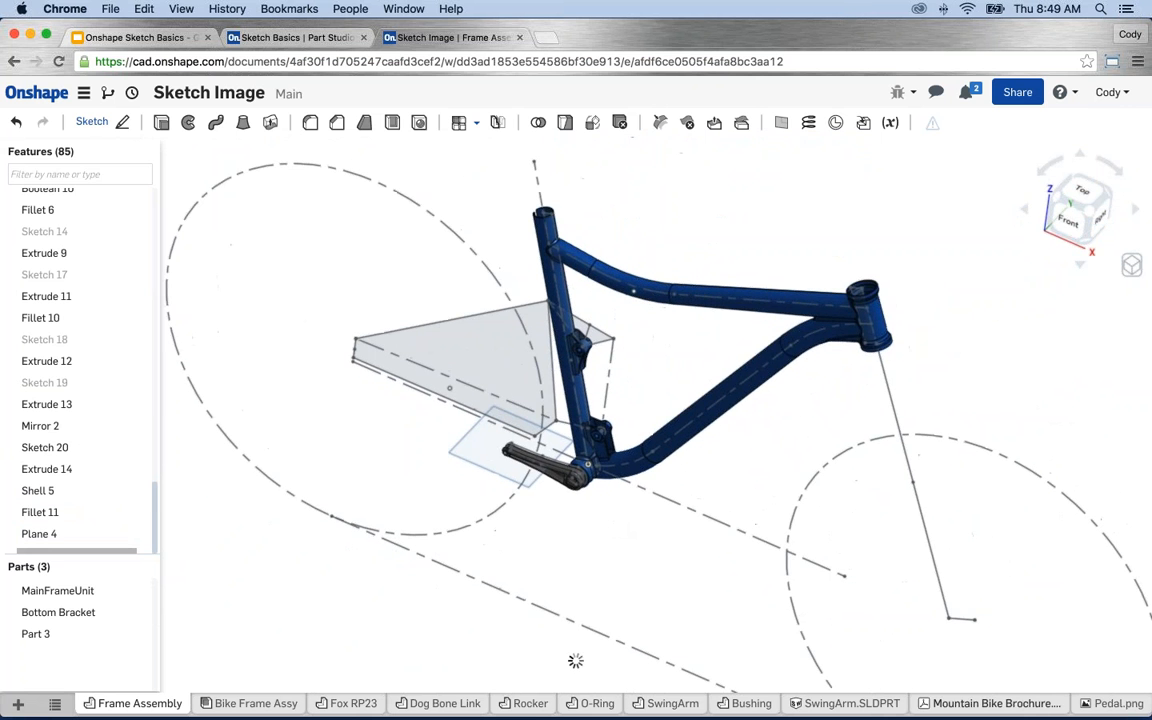
left_click(1115, 703)
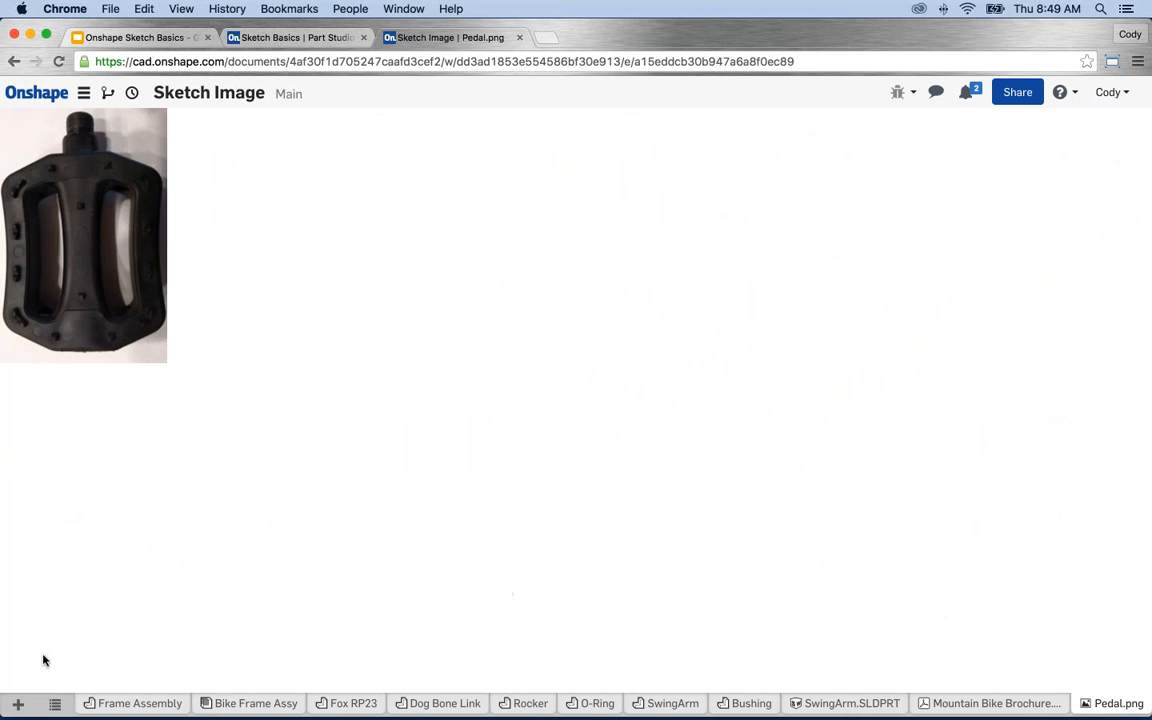
left_click(17, 706)
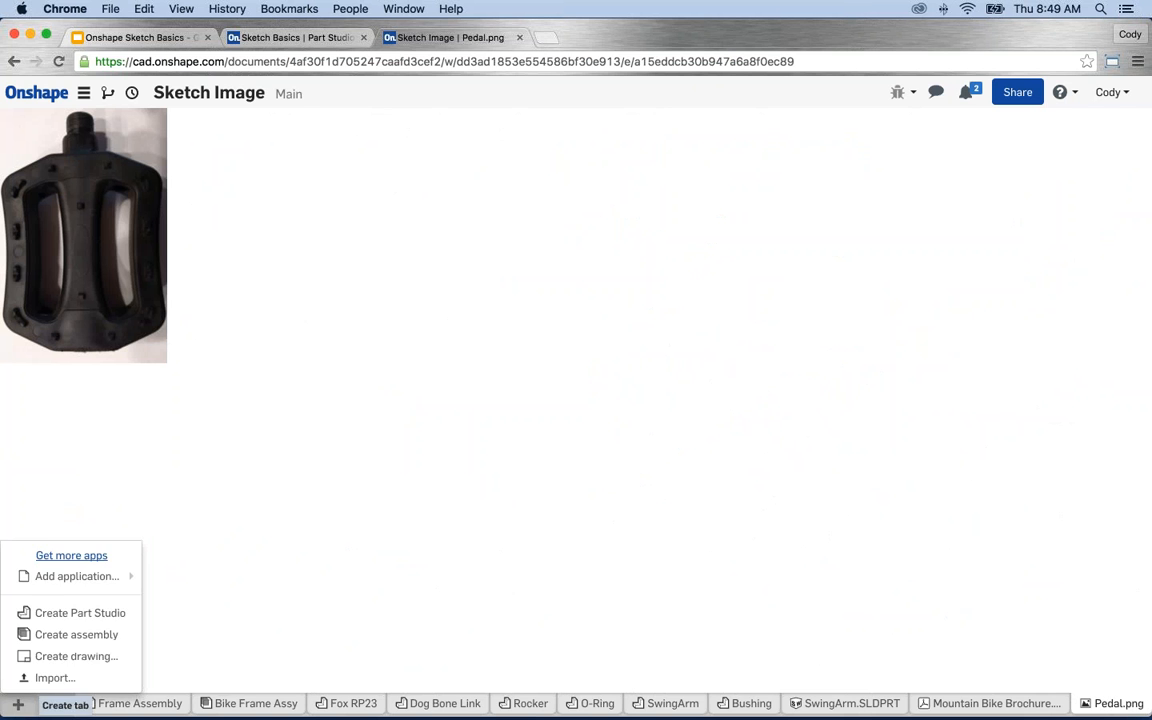
left_click(52, 678)
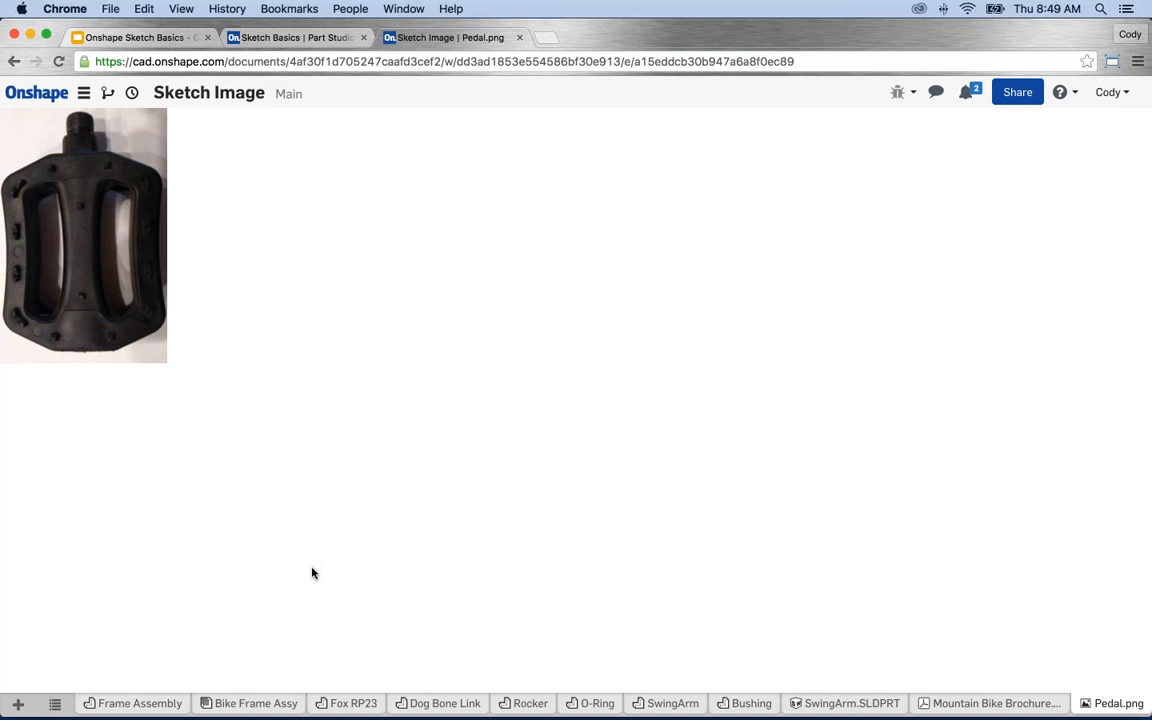
Return to the Frame Assembly part studio and start a sketch on Plane 4, viewed normal to the plane
left_click(140, 703)
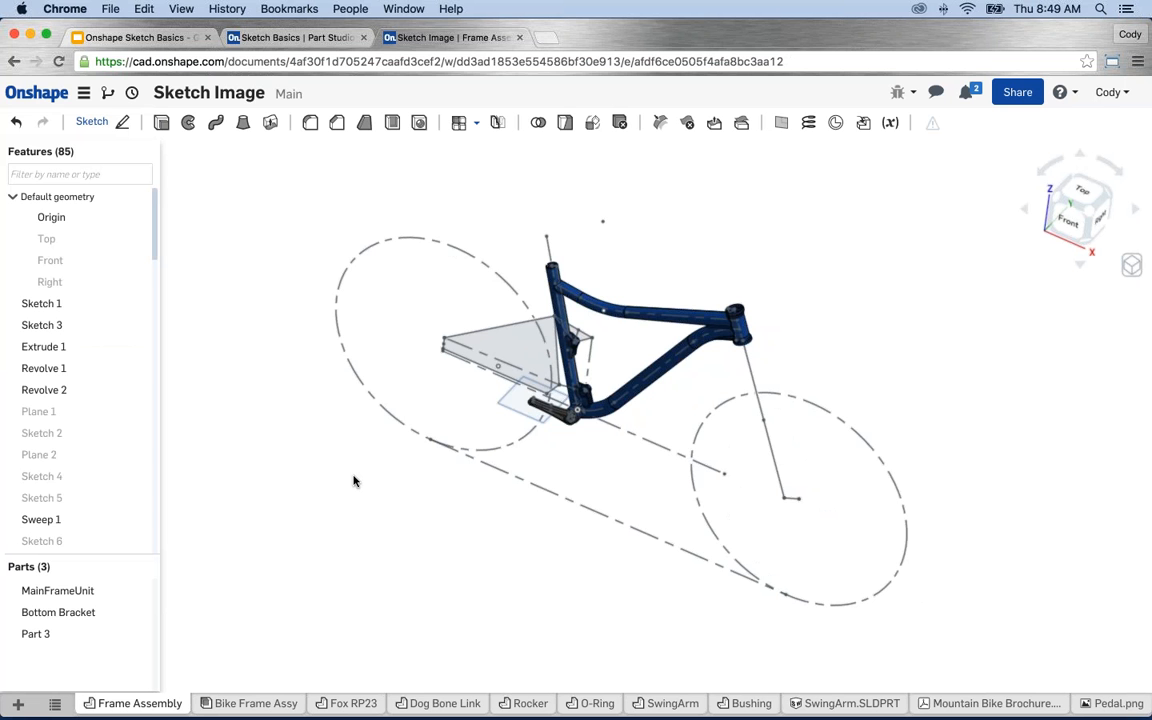
scroll(503, 404, "up", 5)
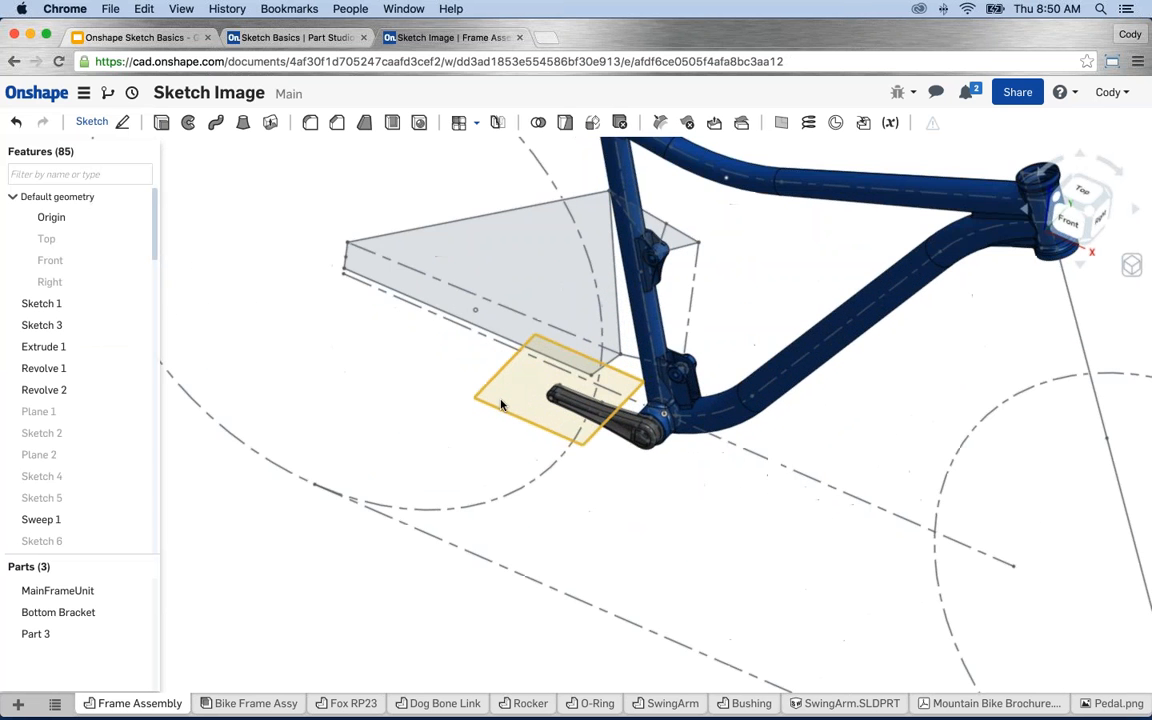
left_click(503, 404)
key("shift+s")
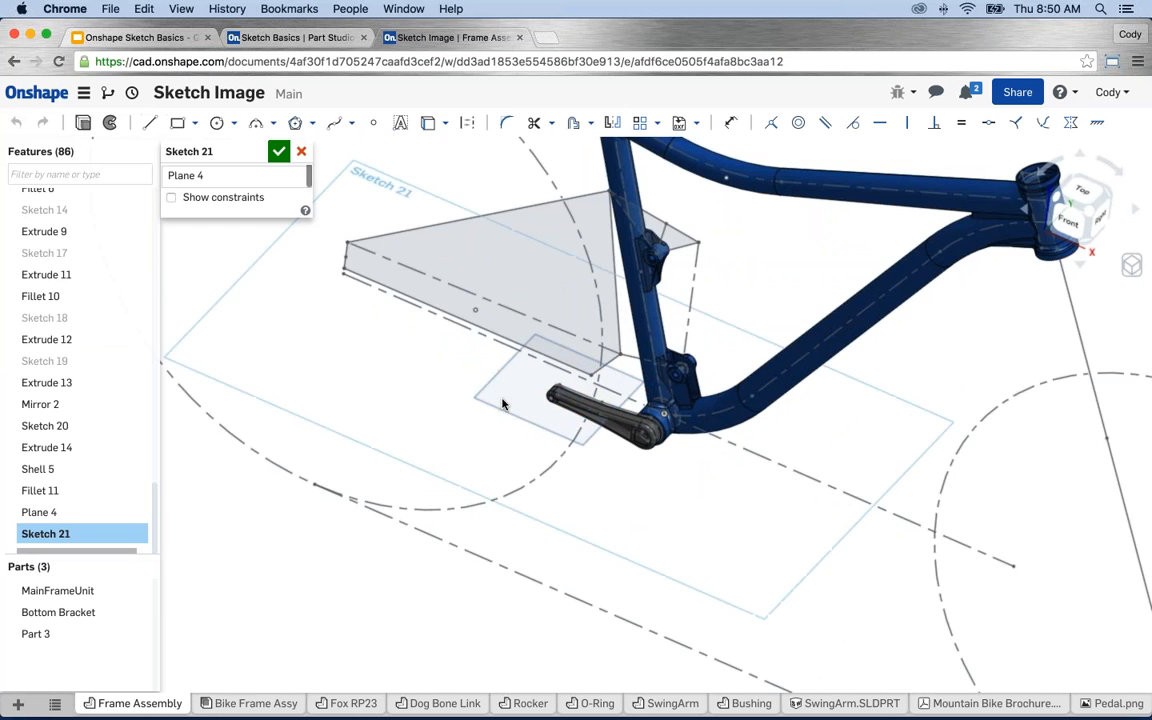
key("n")
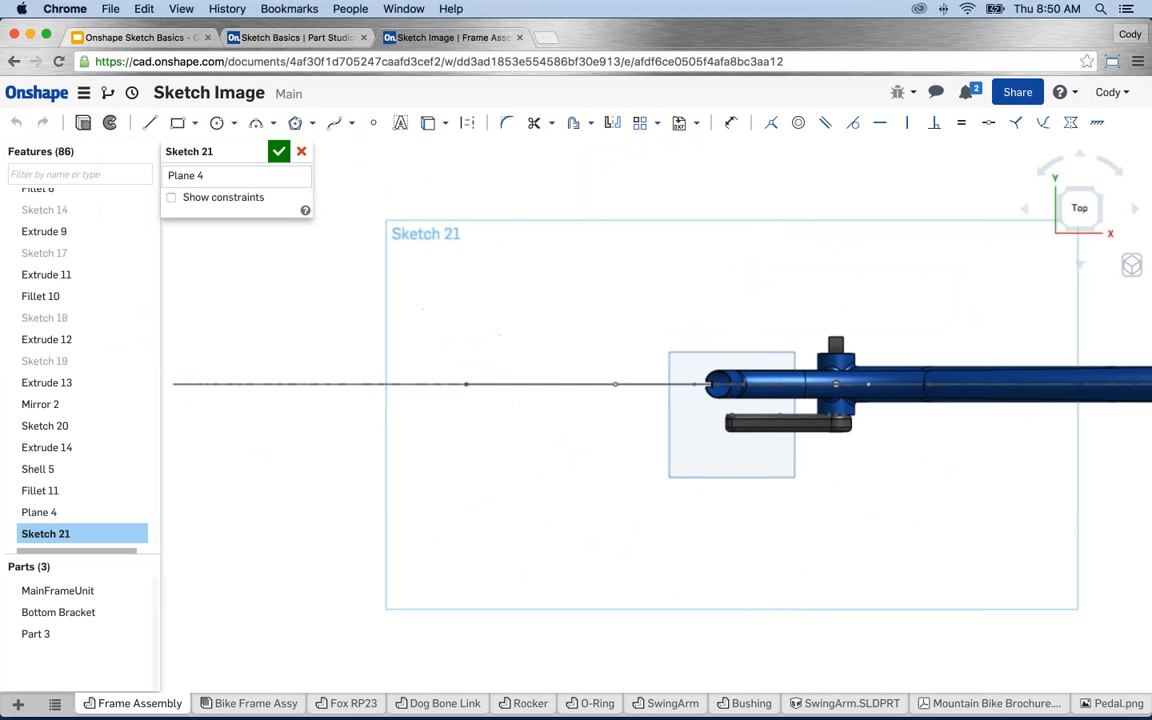
Insert the Pedal.png image into the sketch, drawing its rectangle just below the crank arm's free end
left_click(697, 124)
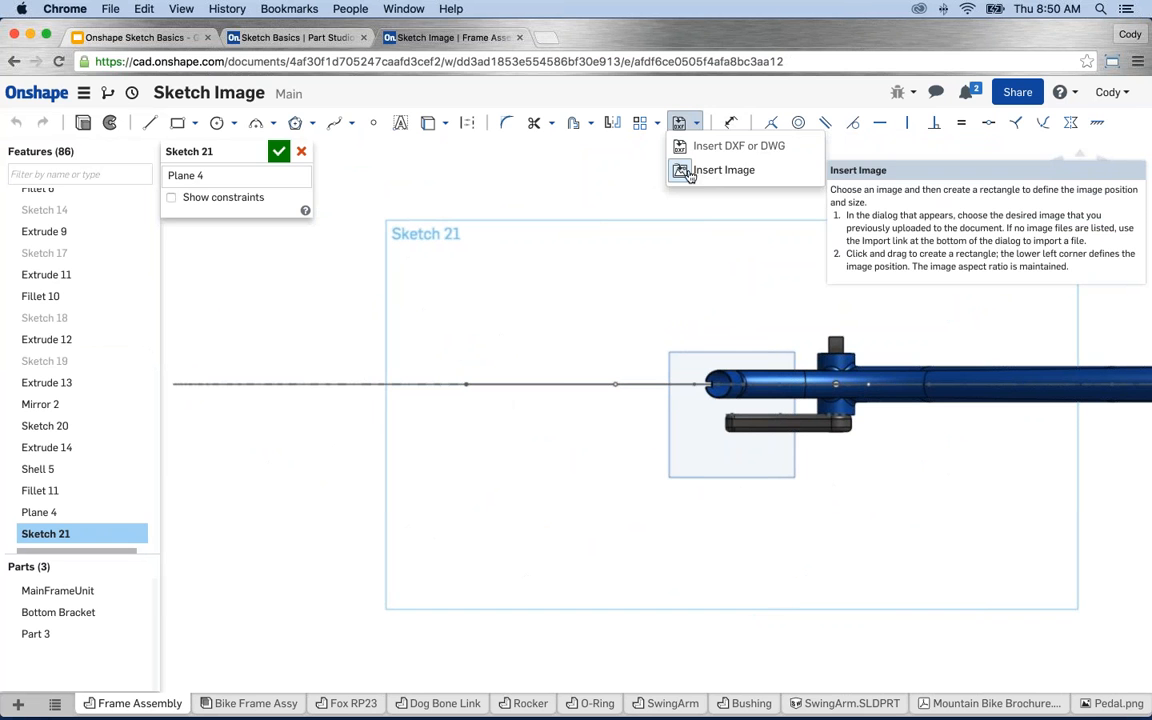
left_click(700, 172)
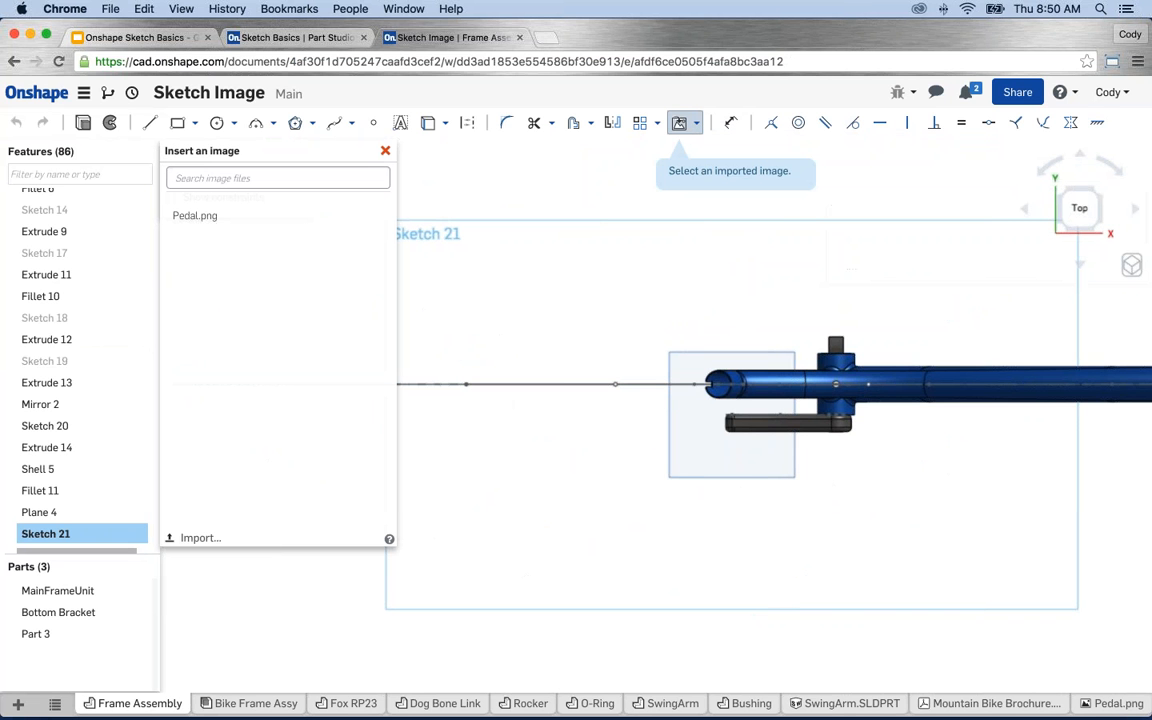
left_click(196, 222)
scroll(727, 438, "up", 8)
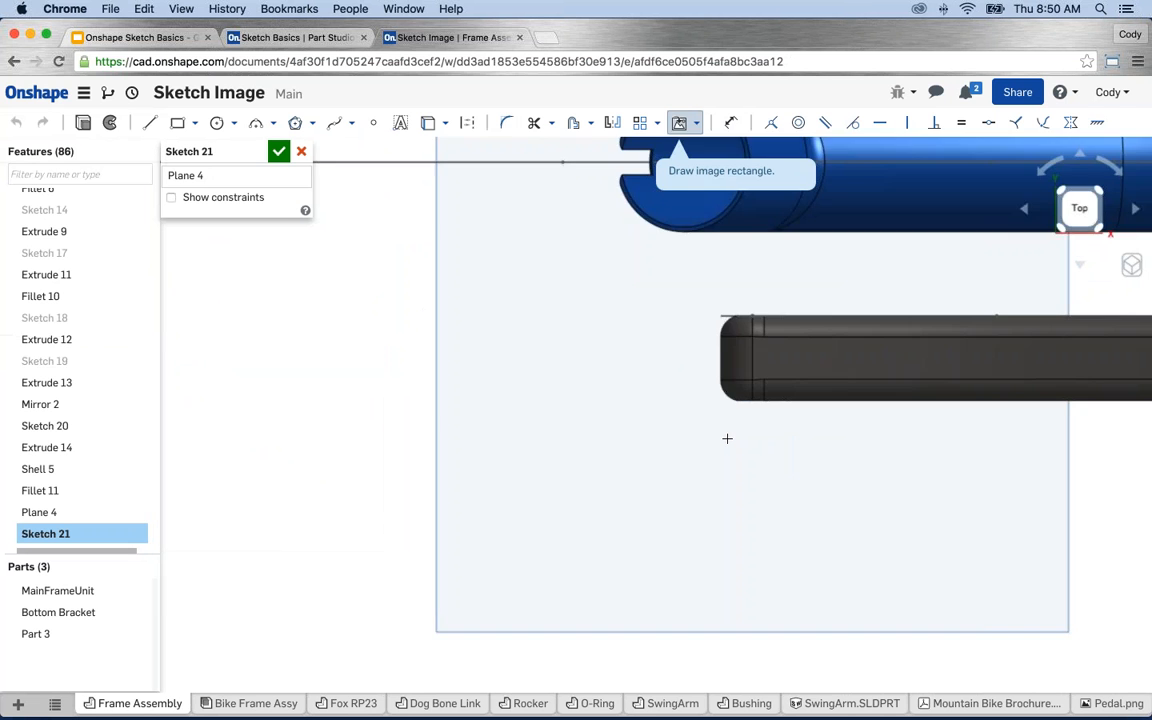
left_click(683, 407)
scroll(993, 526, "down", 2)
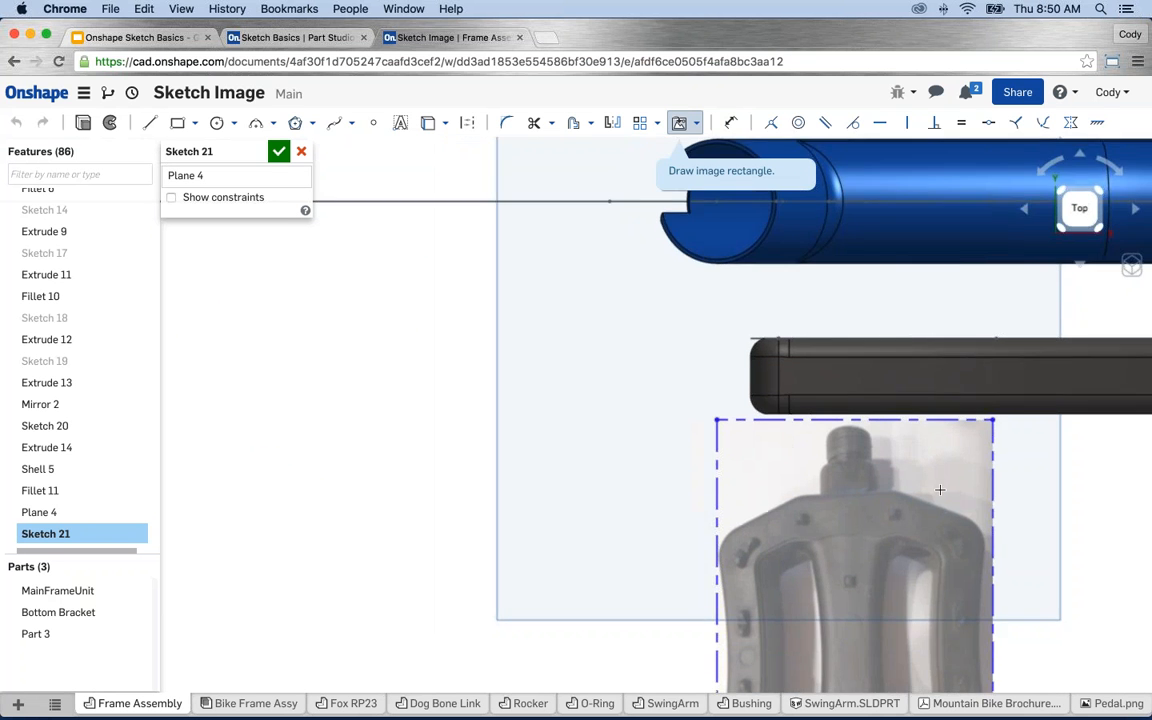
middle_click_drag(940, 490, 701, 336)
left_click(782, 391)
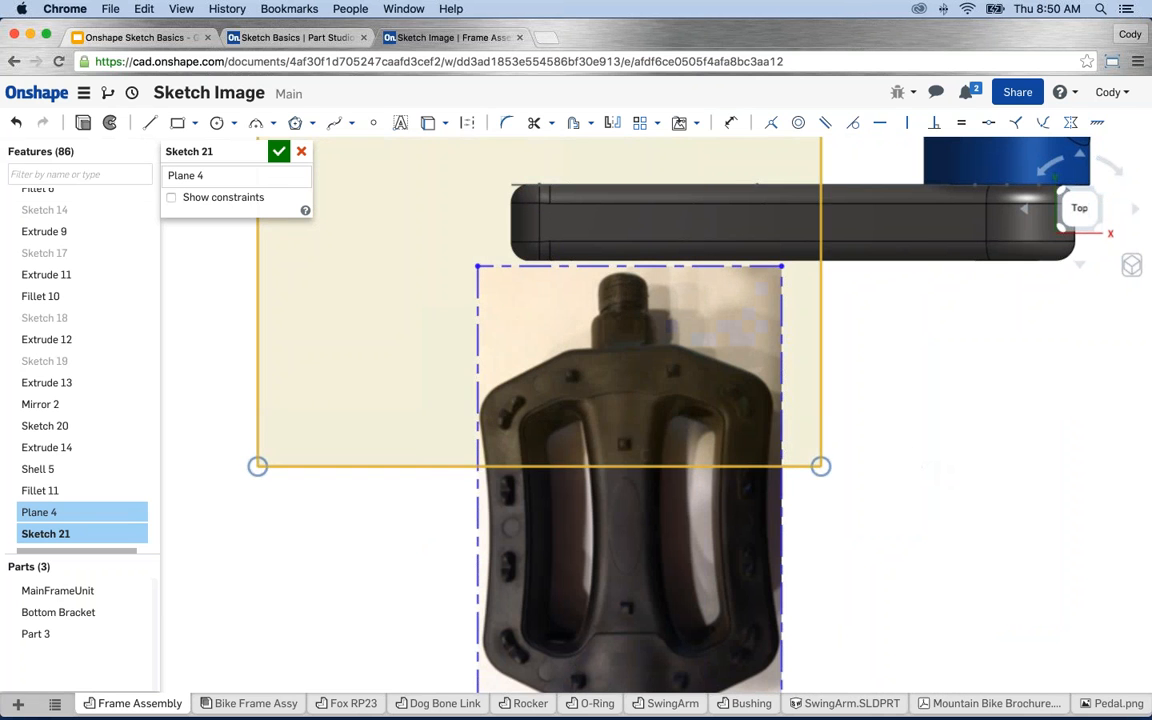
Place a sketch point at the midpoint of the image's upper edge and move the image by it onto the crank arm's end
left_click(373, 122)
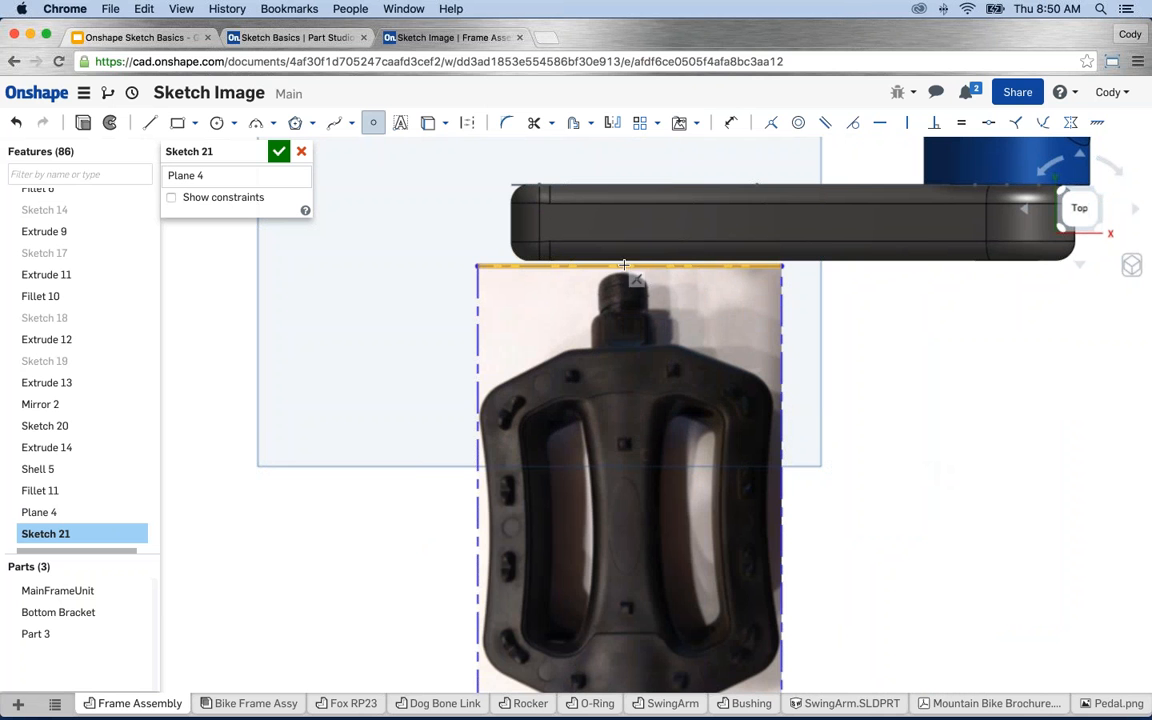
left_click(629, 266)
key("Escape")
left_click_drag(629, 266, 590, 258)
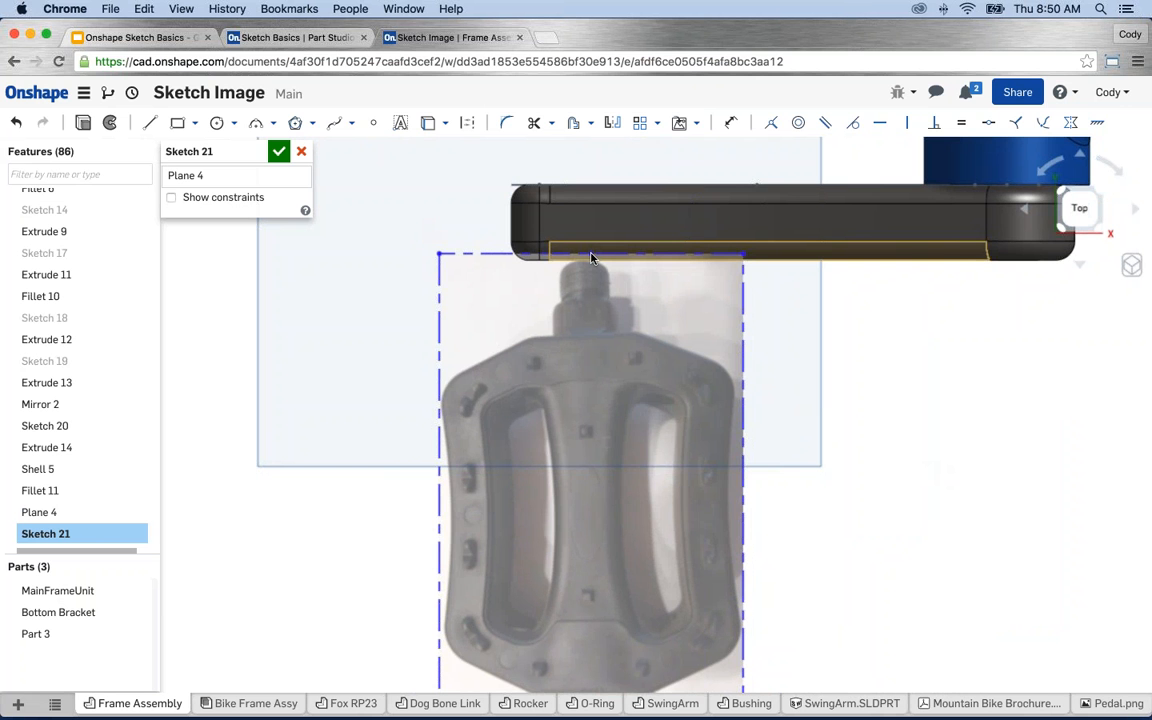
left_click_drag(590, 258, 590, 258)
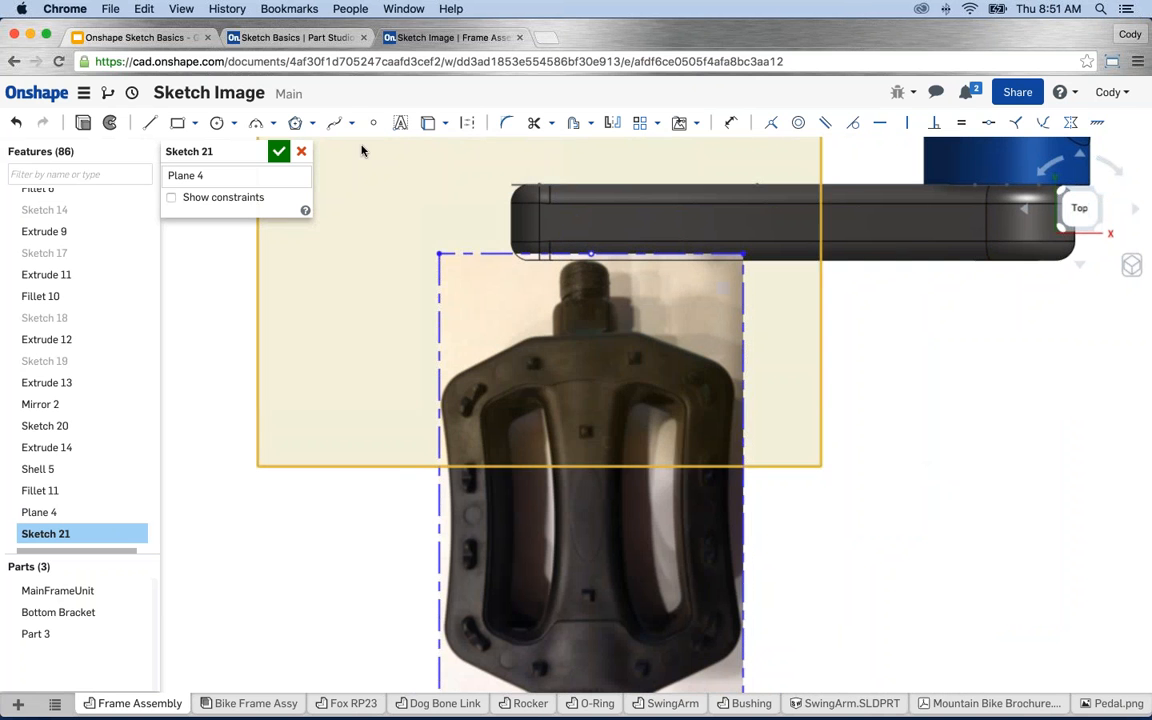
Trace the pedal's upper-right shoulder and right side with a spline, starting beside the threaded stem
left_click(334, 122)
left_click(611, 334)
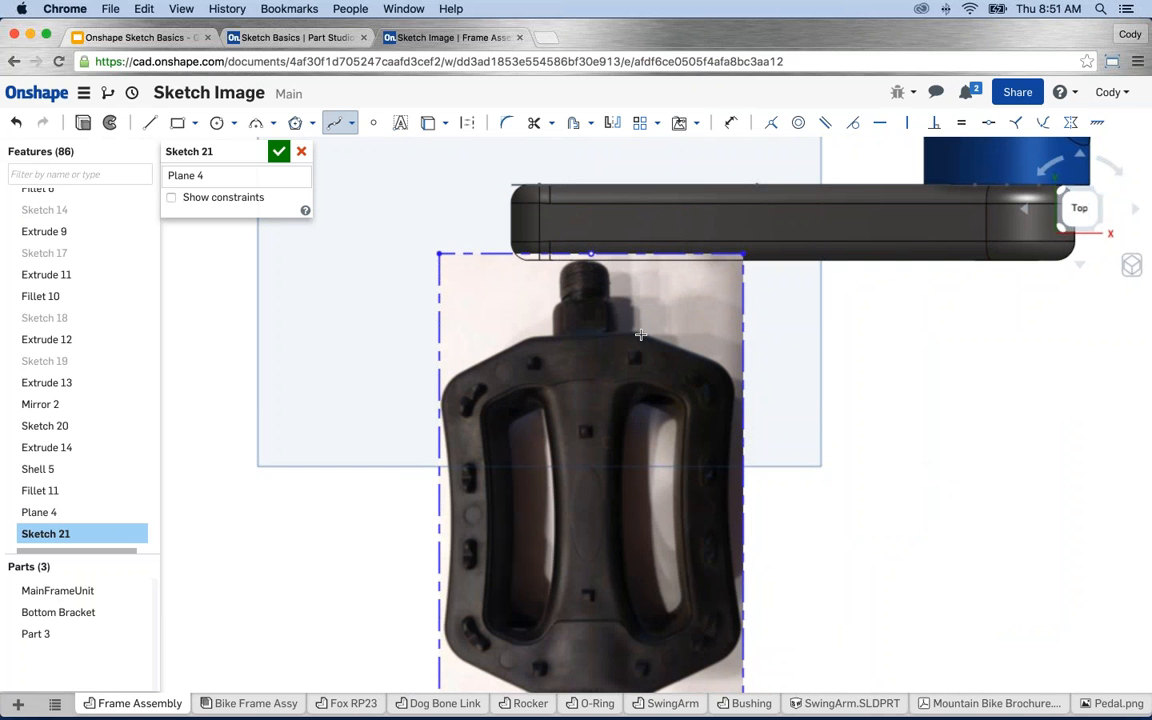
left_click(635, 333)
left_click(732, 406)
left_click(730, 439)
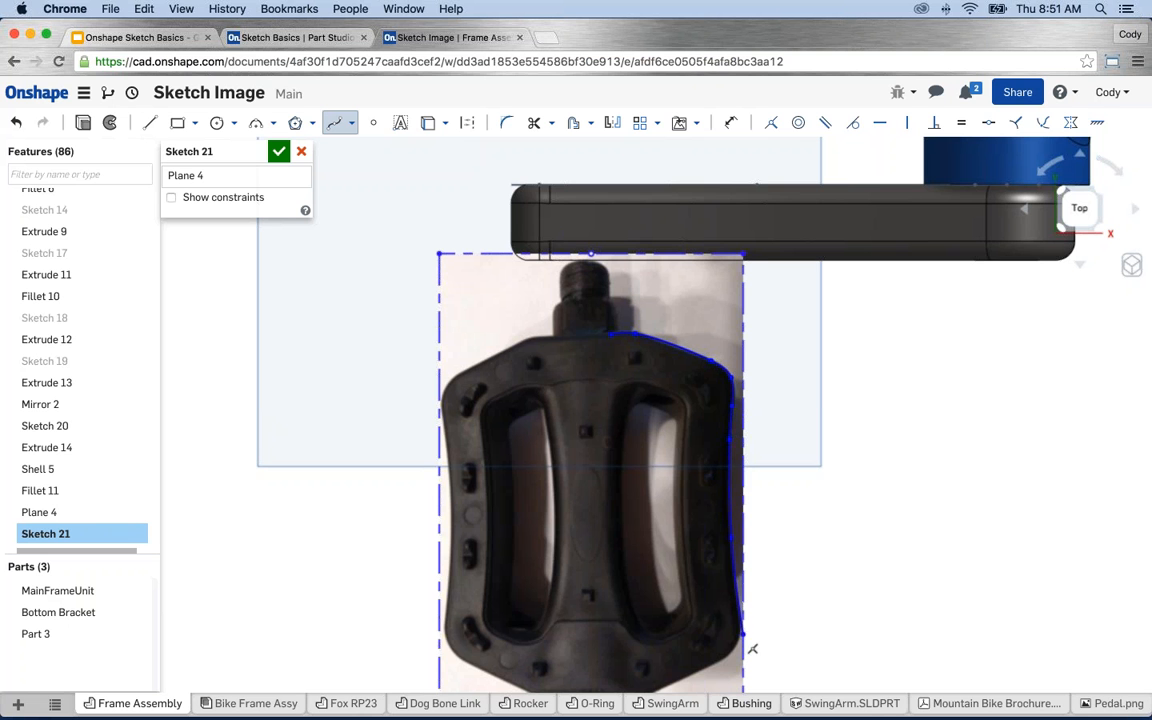
Continue tracing the pedal outline with splines around its lower-right corner and along its bottom edge
scroll(743, 610, "up", 5)
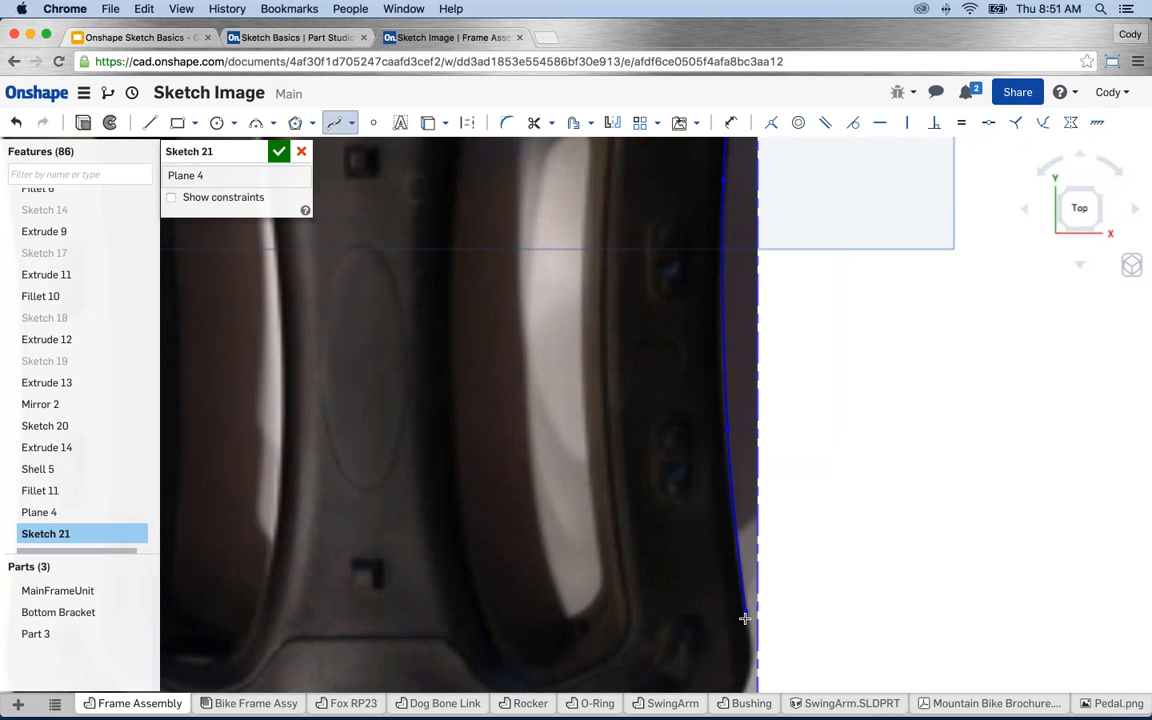
scroll(745, 628, "down", 1)
scroll(745, 645, "down", 2)
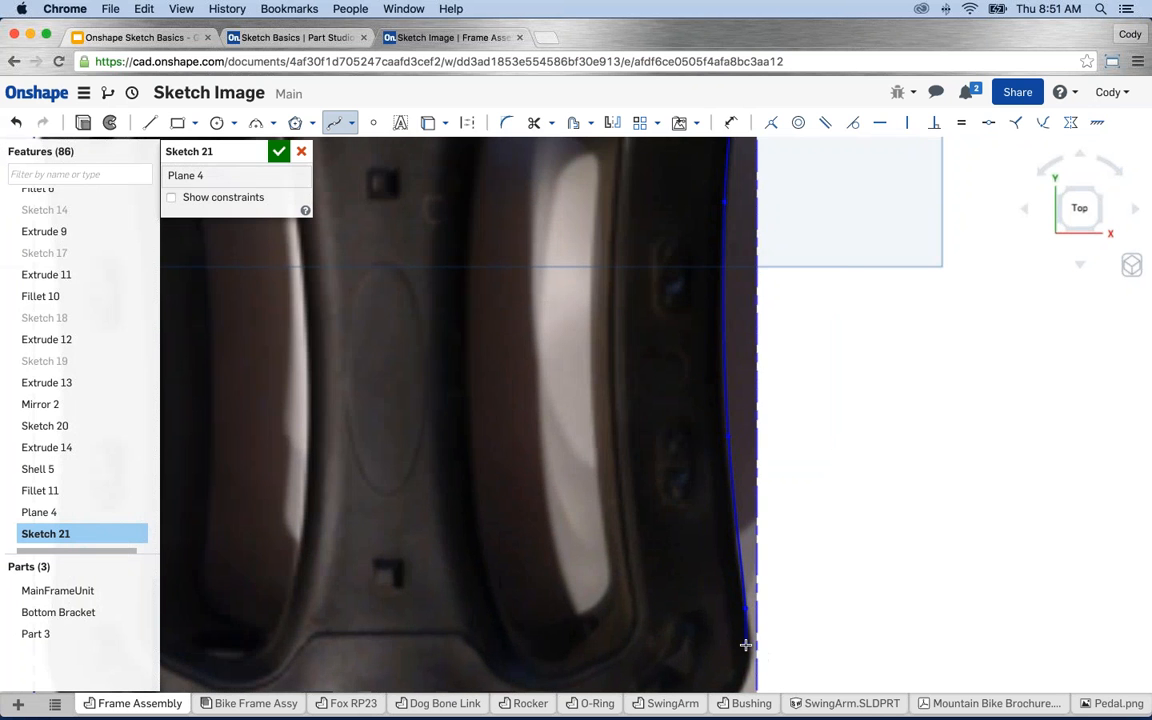
scroll(738, 665, "down", 2)
middle_click_drag(736, 670, 698, 494)
left_click(697, 519)
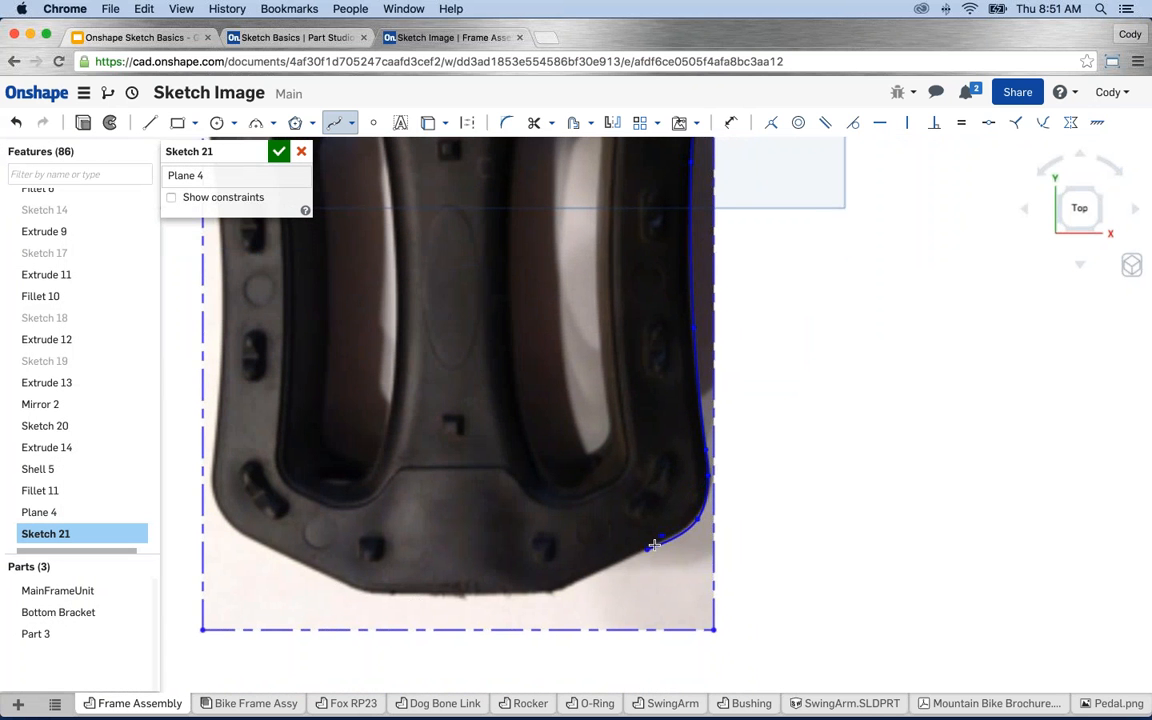
double_click(671, 536)
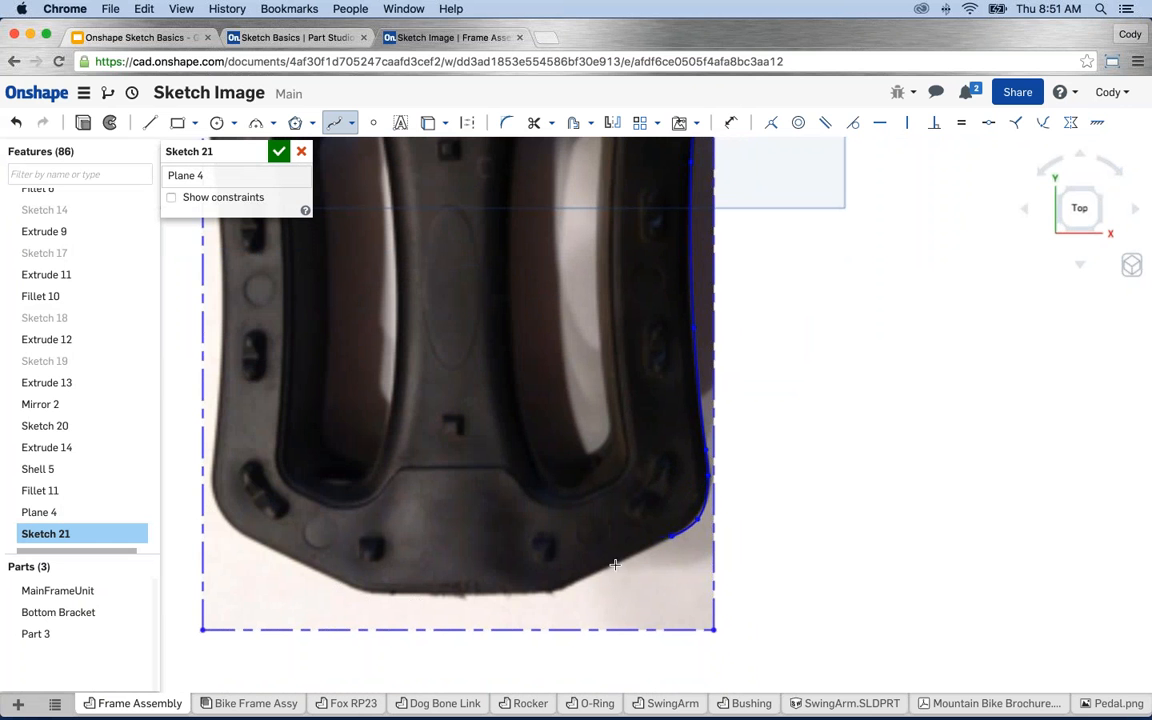
left_click(552, 593)
left_click(533, 594)
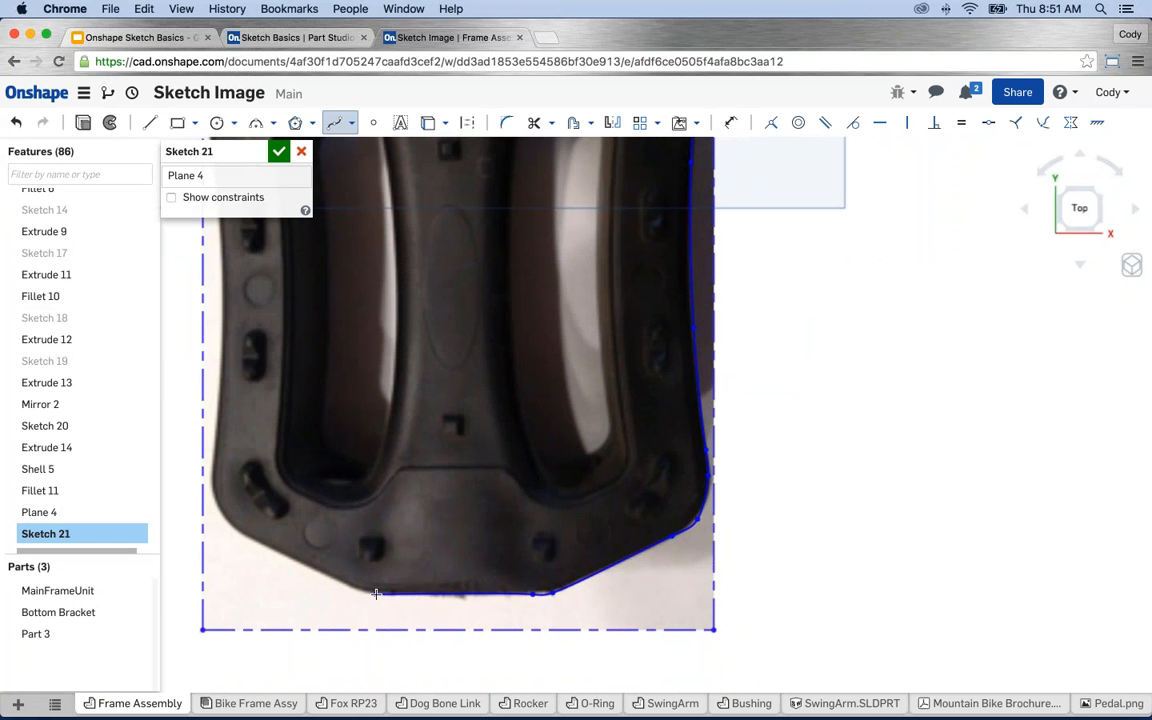
mouse_move(411, 589)
right_mouse_down()
mouse_move(329, 532)
mouse_move(344, 458)
mouse_move(437, 537)
right_mouse_up()
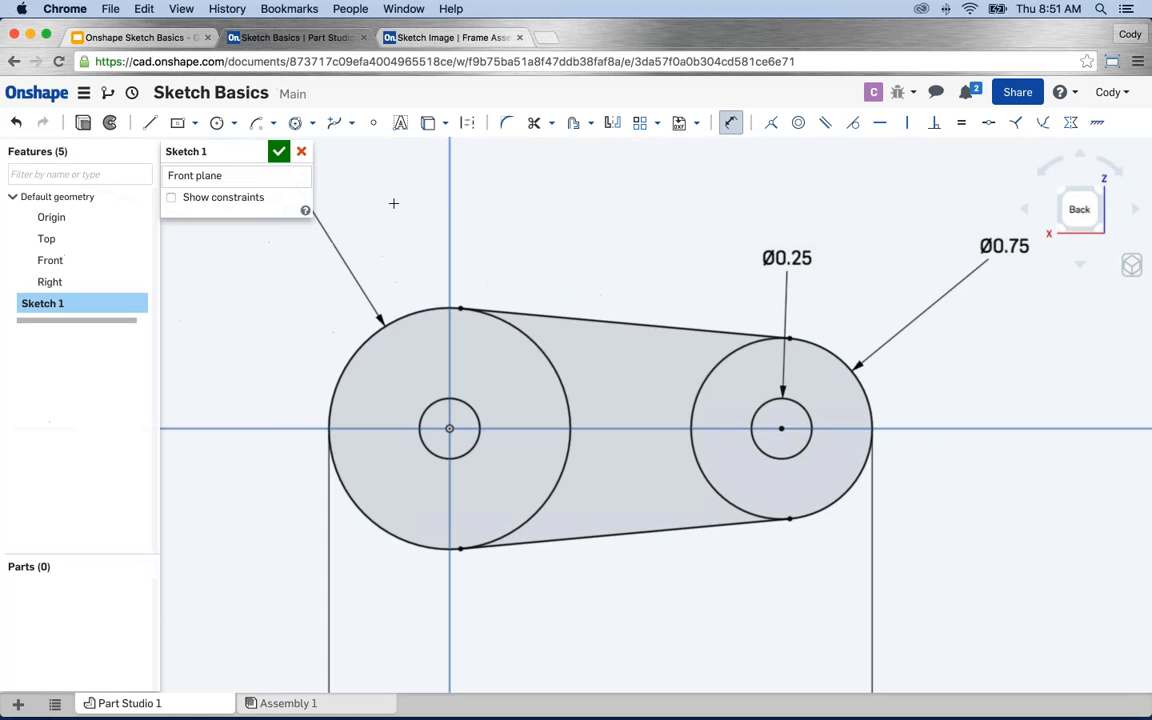
In the Sketch Basics document, accept Sketch 1 with the two-circle link profile and delete it from the feature list
left_click(279, 151)
mouse_move(514, 296)
right_mouse_down()
mouse_move(532, 200)
mouse_move(504, 247)
mouse_move(612, 291)
mouse_move(638, 378)
mouse_move(527, 355)
mouse_move(530, 391)
mouse_move(204, 302)
right_mouse_up()
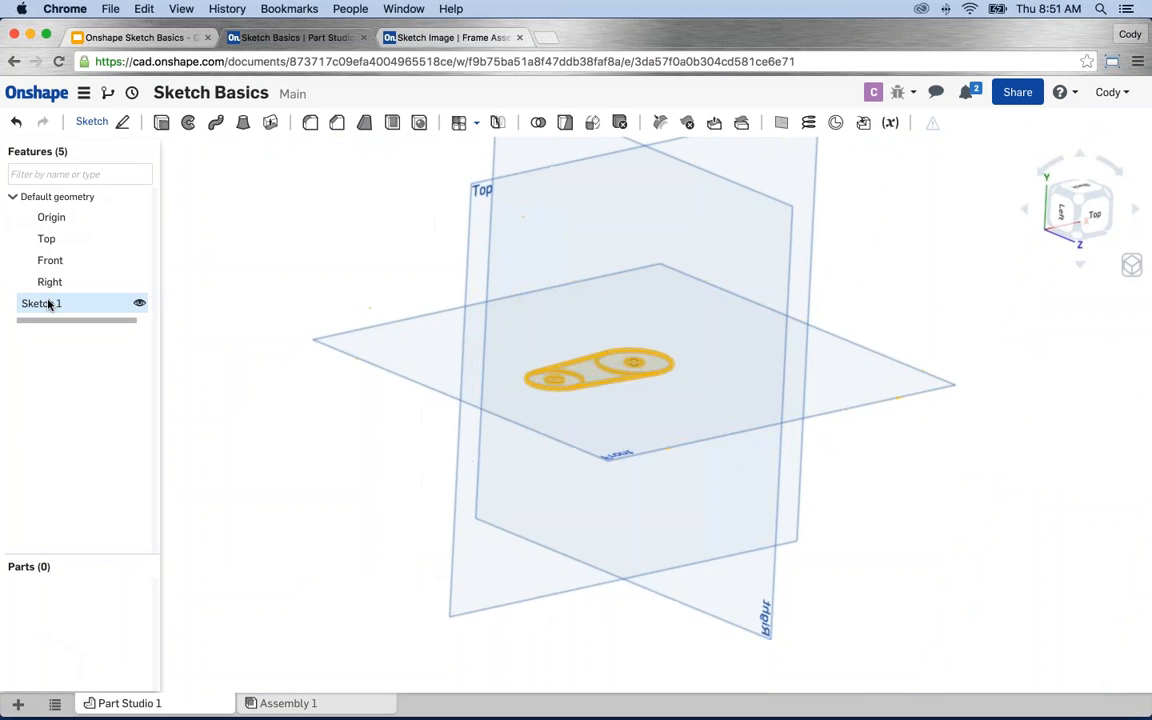
right_click(46, 303)
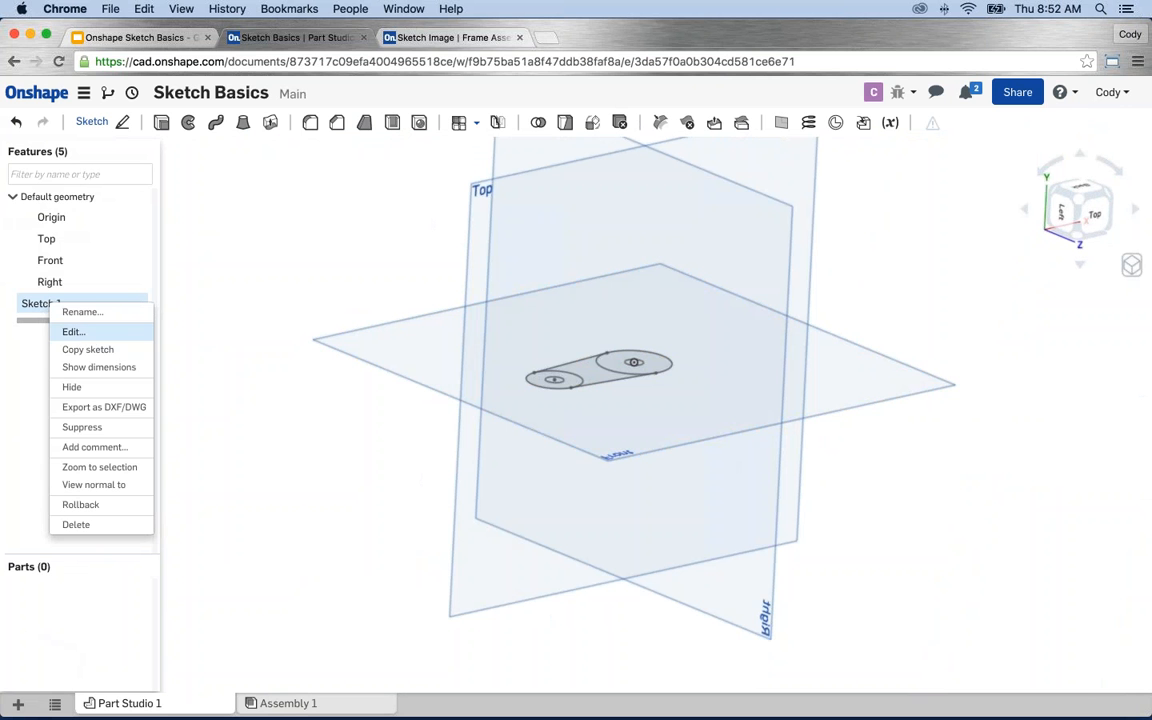
left_click(80, 504)
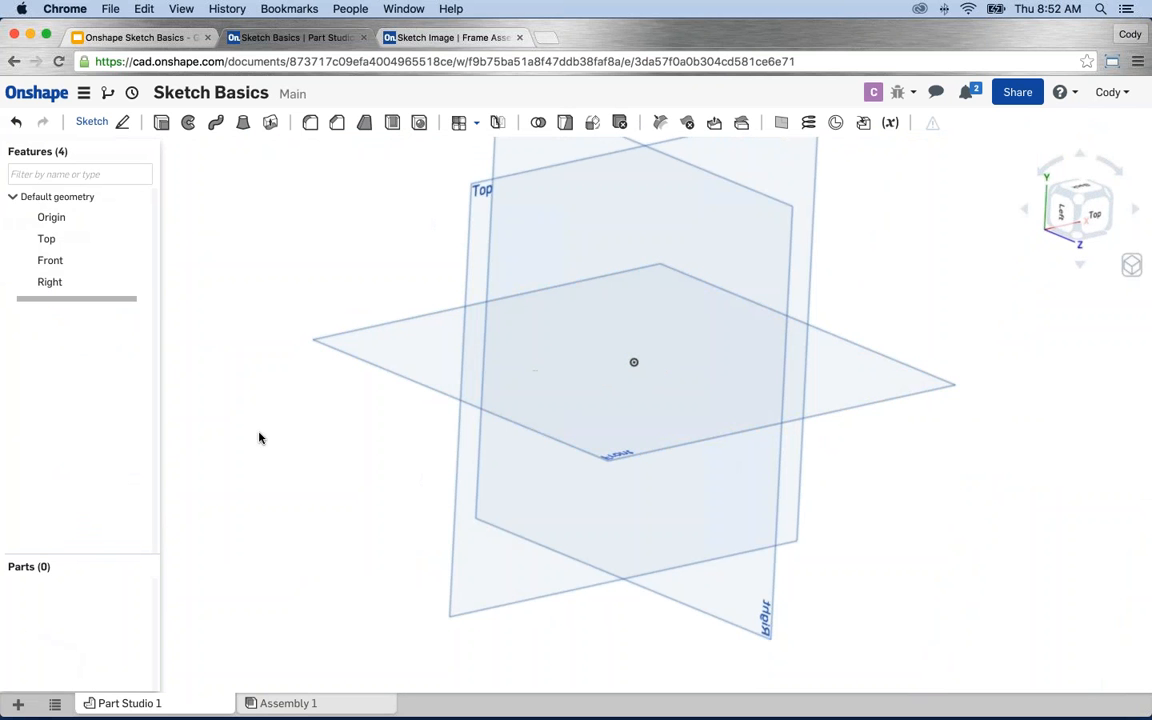
Start a sketch on the Front plane, draw an ellipse centred on the origin with its long axis horizontal, and accept the sketch
key("shift+s")
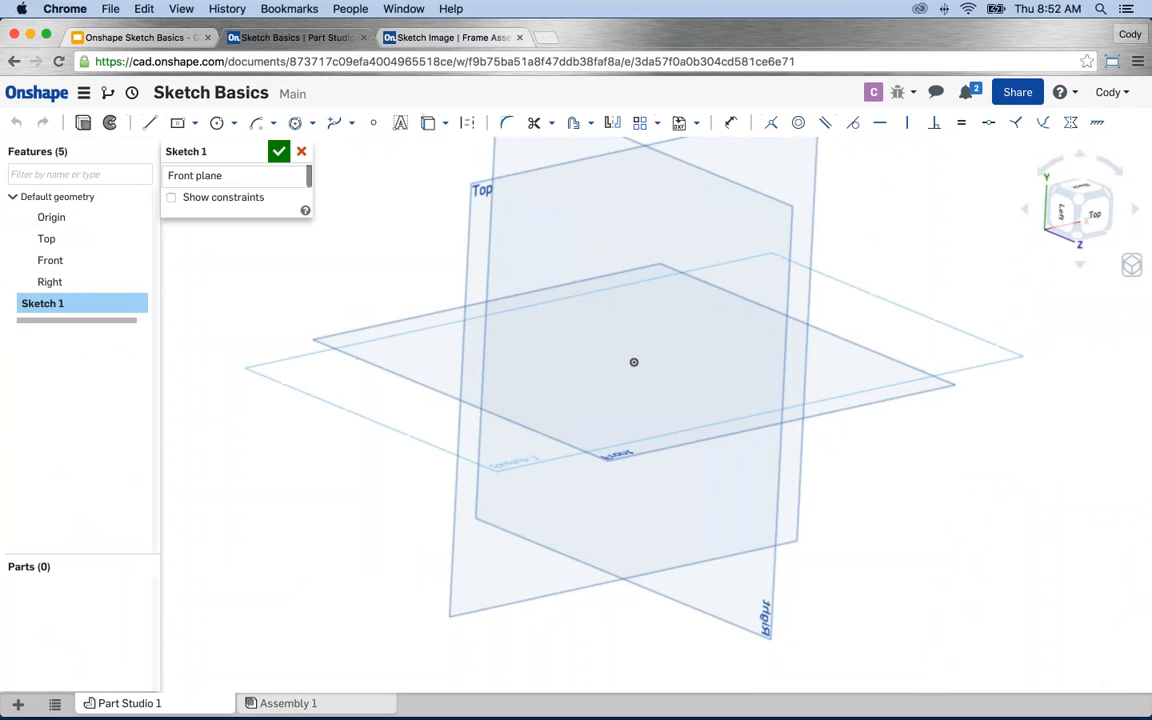
key("n")
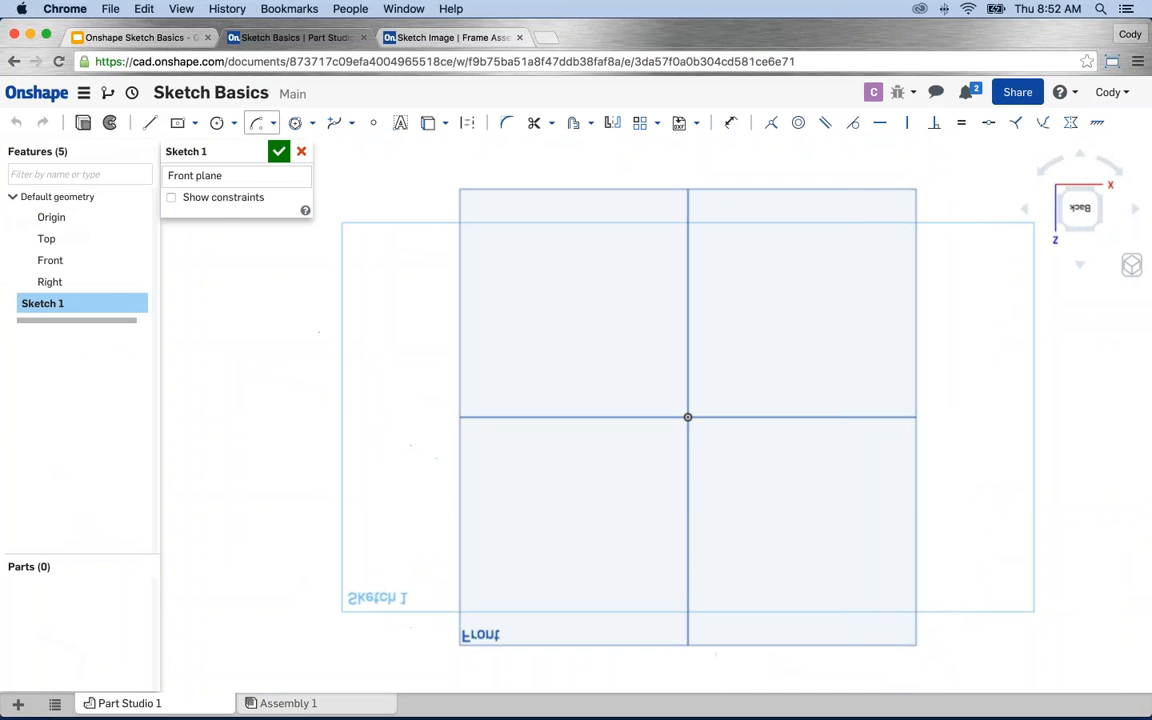
left_click(234, 123)
left_click(220, 176)
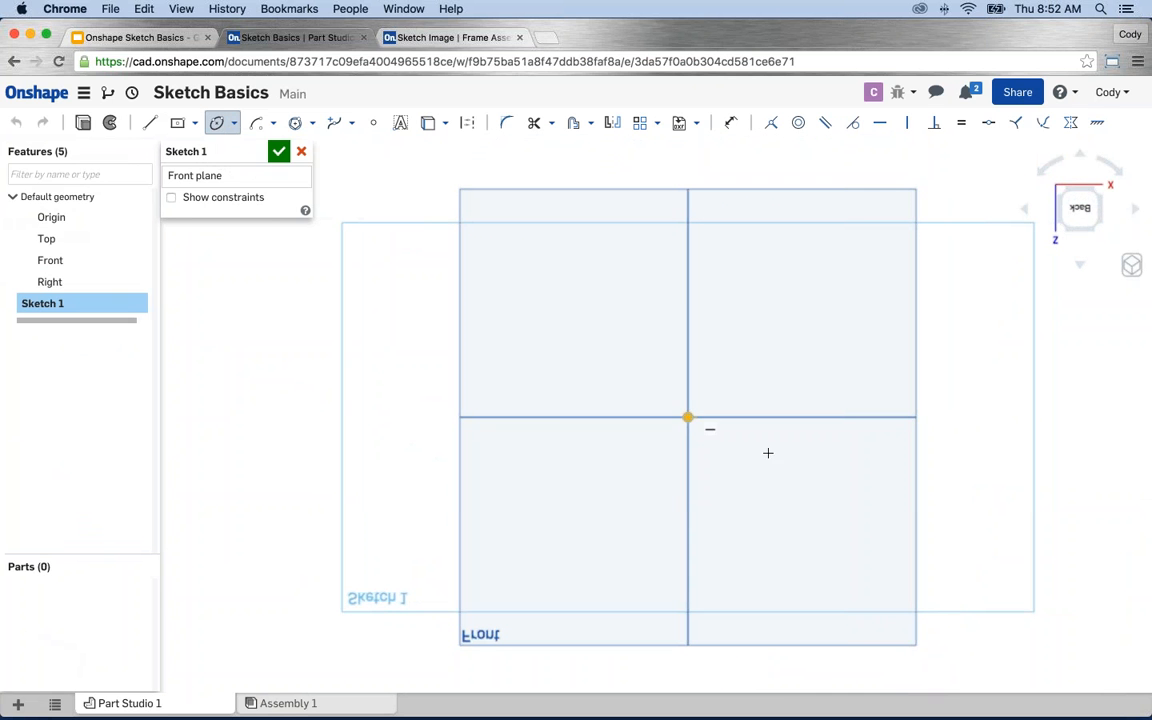
left_click(687, 417)
left_click(503, 417)
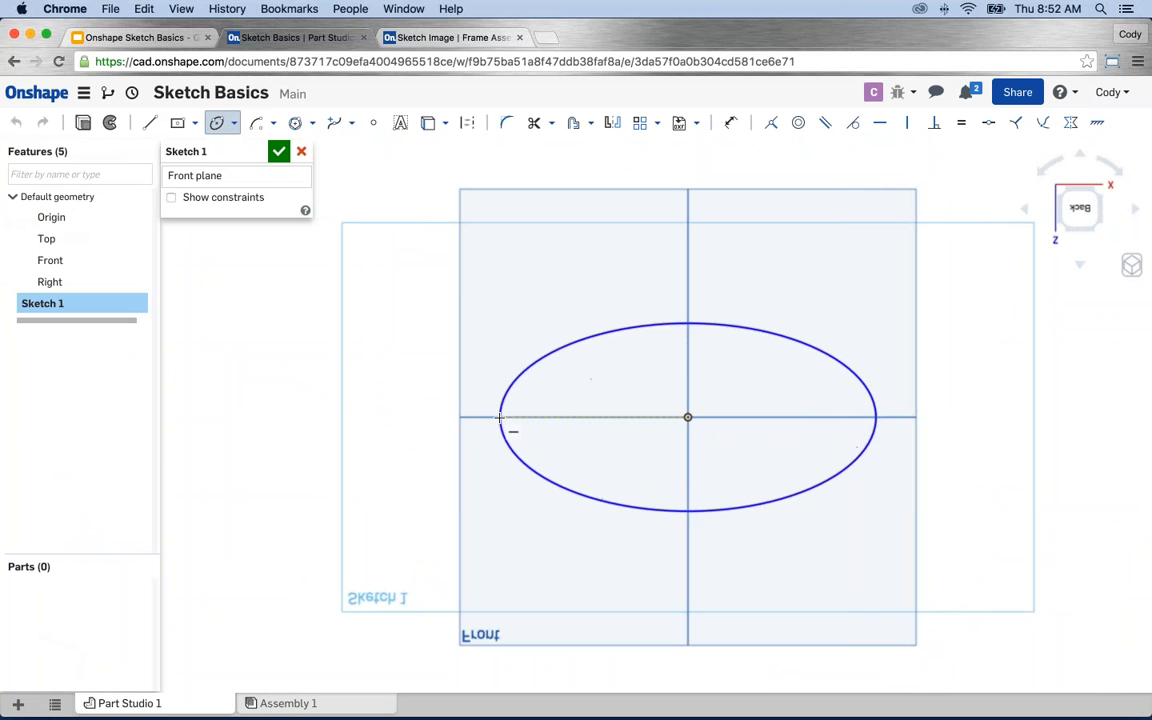
left_click(645, 306)
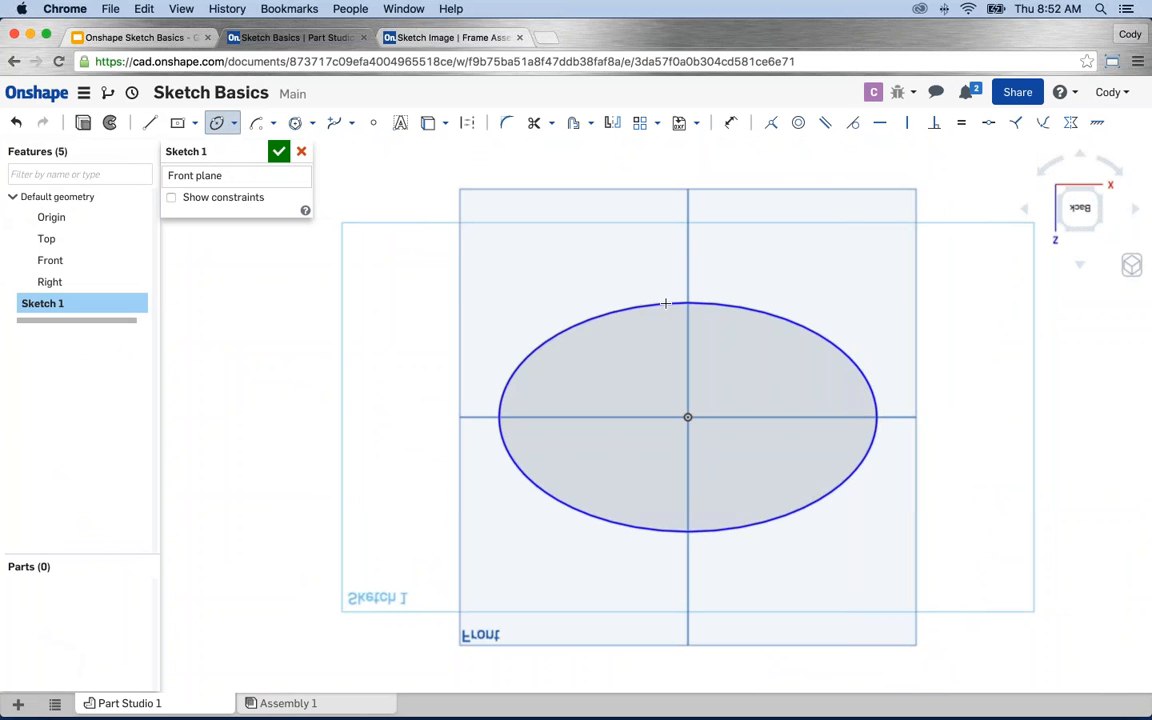
key("Escape")
mouse_move(566, 460)
right_mouse_down()
mouse_move(492, 462)
mouse_move(499, 483)
mouse_move(527, 381)
right_mouse_up()
left_click(279, 151)
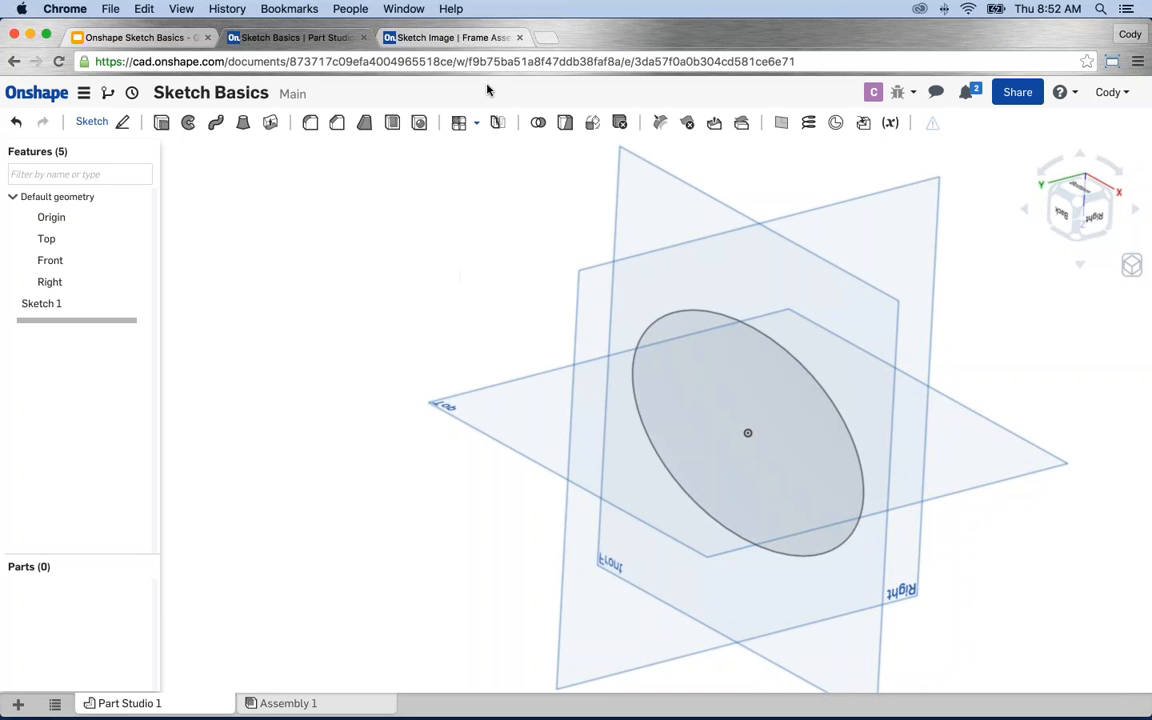
Create a plane offset 3 in from the Front plane with the offset direction flipped
left_click(781, 124)
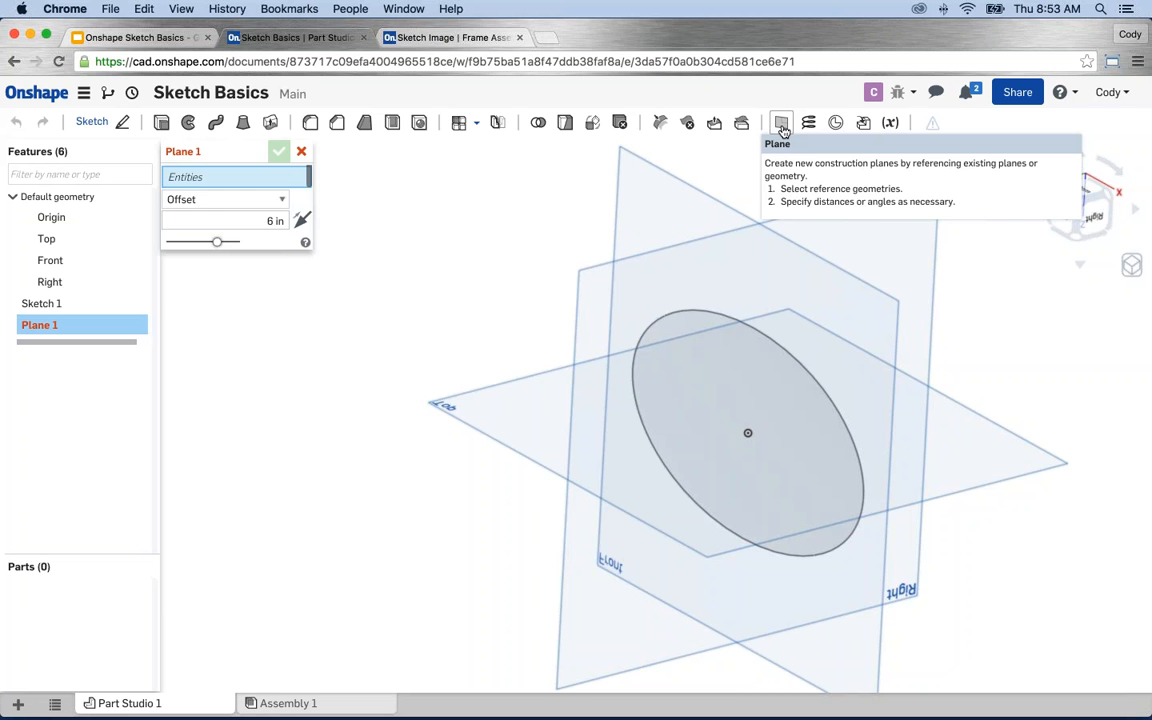
left_click(237, 200)
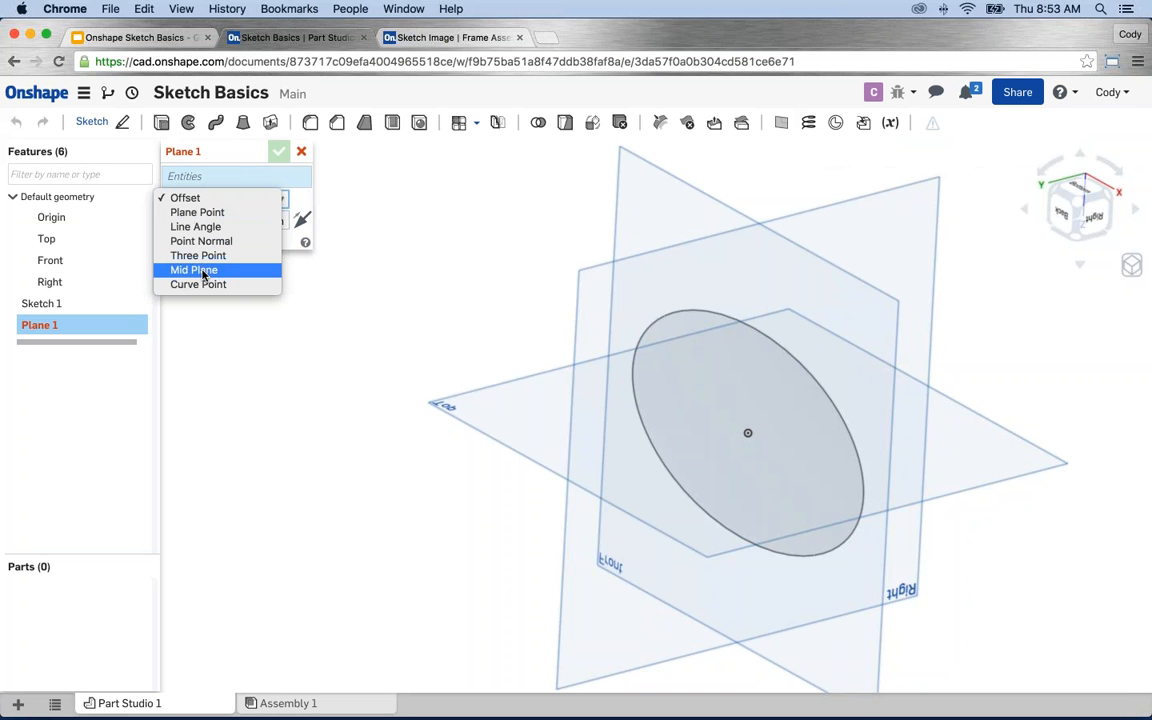
left_click(198, 199)
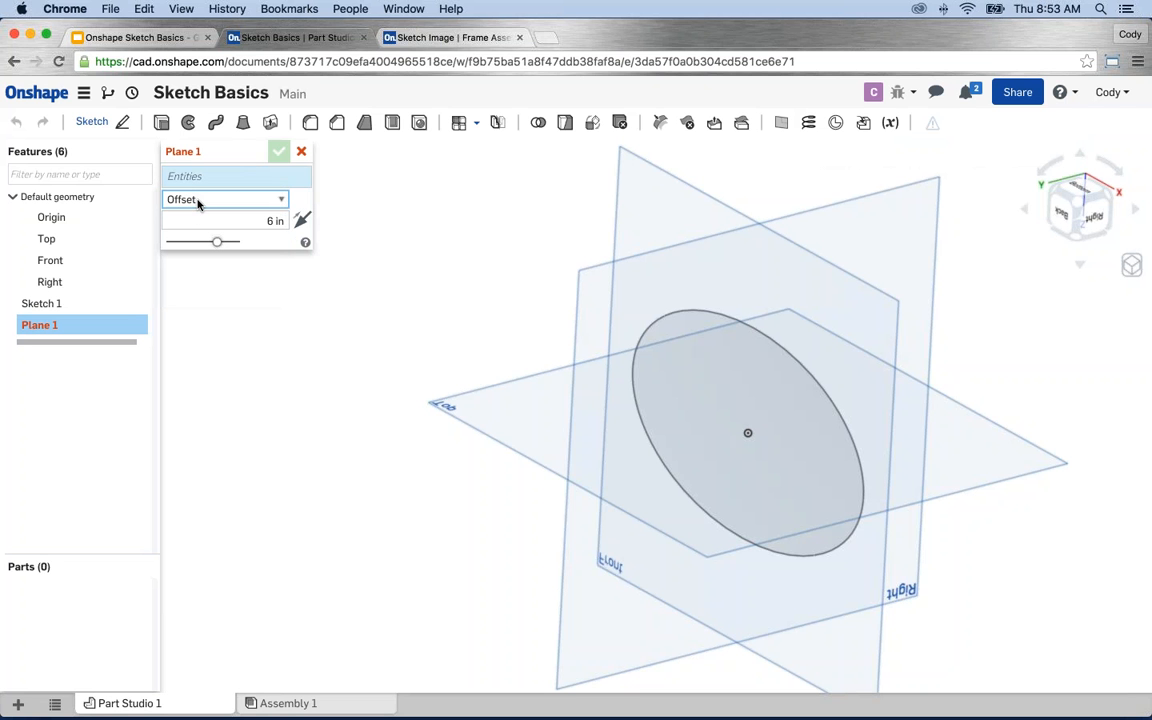
left_click(284, 220)
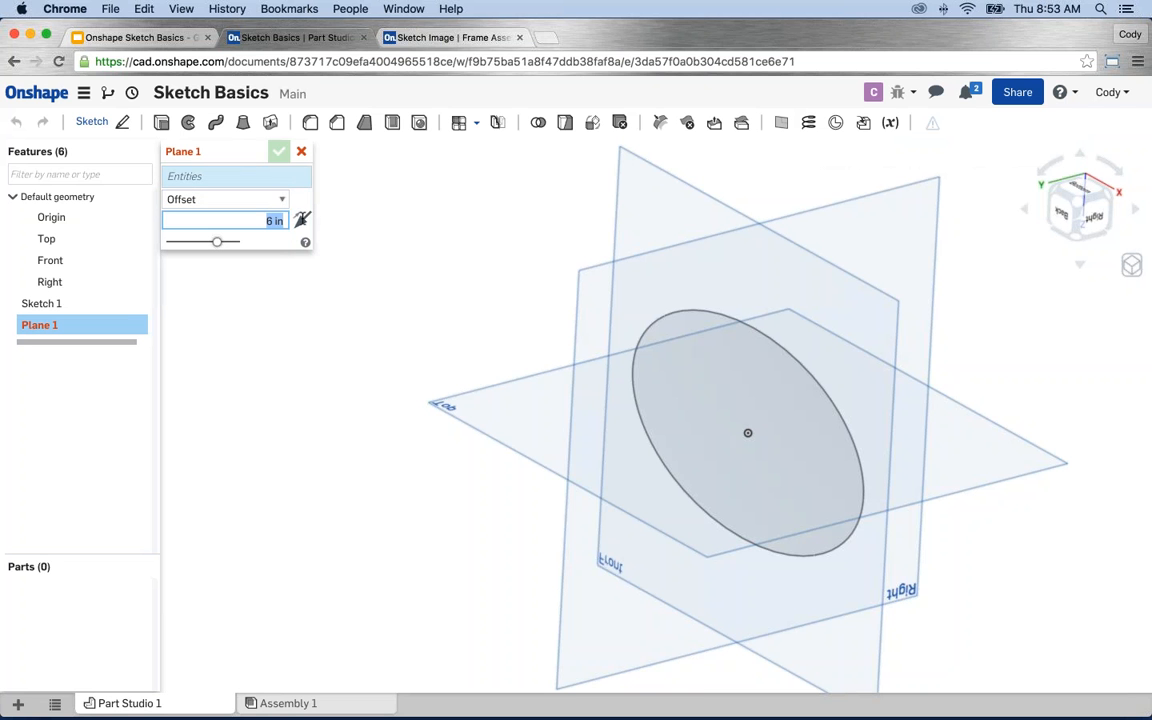
type("3")
left_click(306, 179)
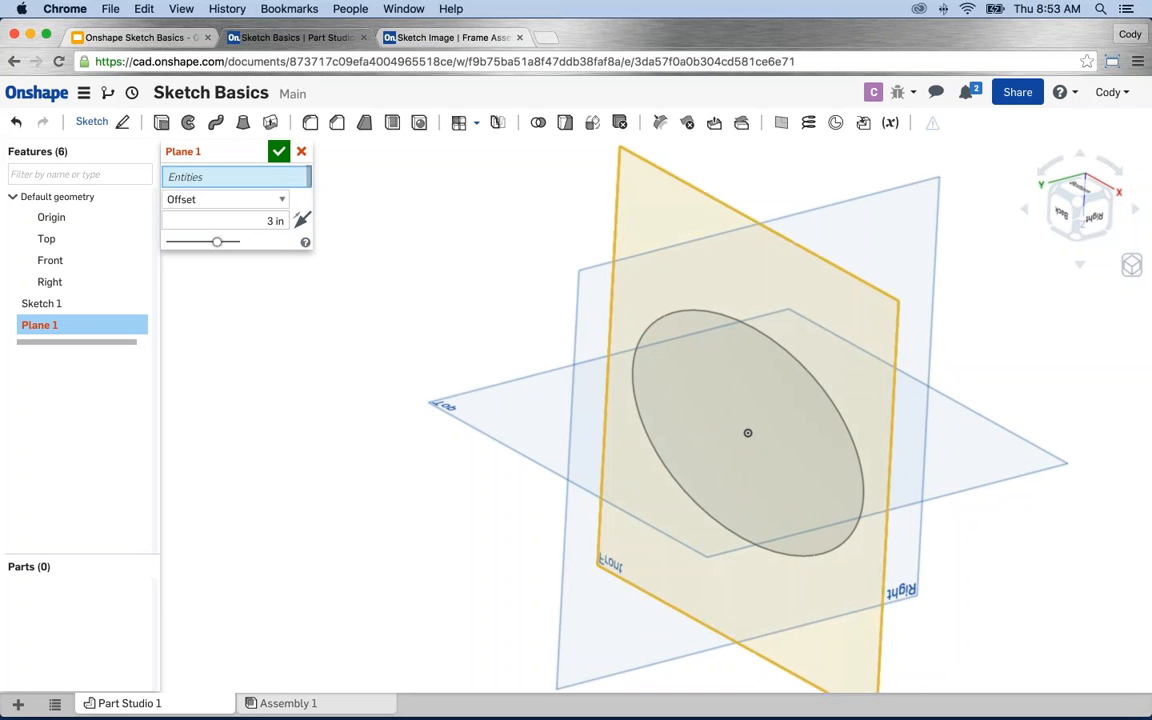
left_click(653, 173)
right_click_drag(550, 225, 398, 260)
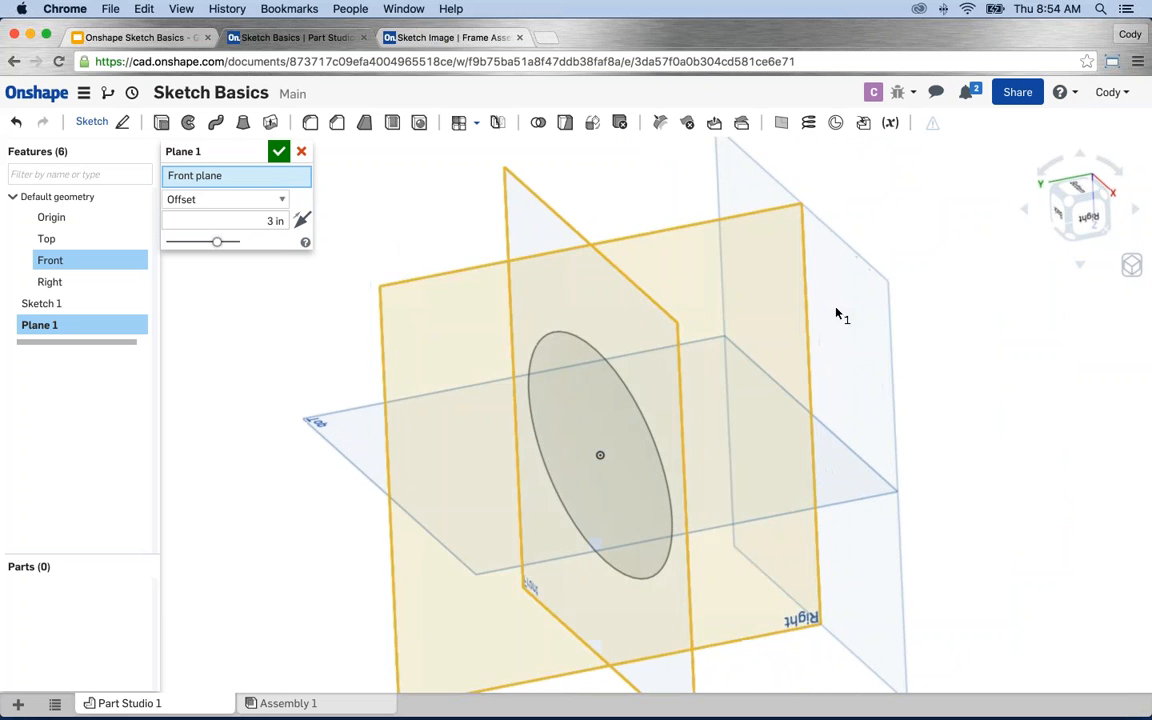
scroll(866, 296, "down", 1)
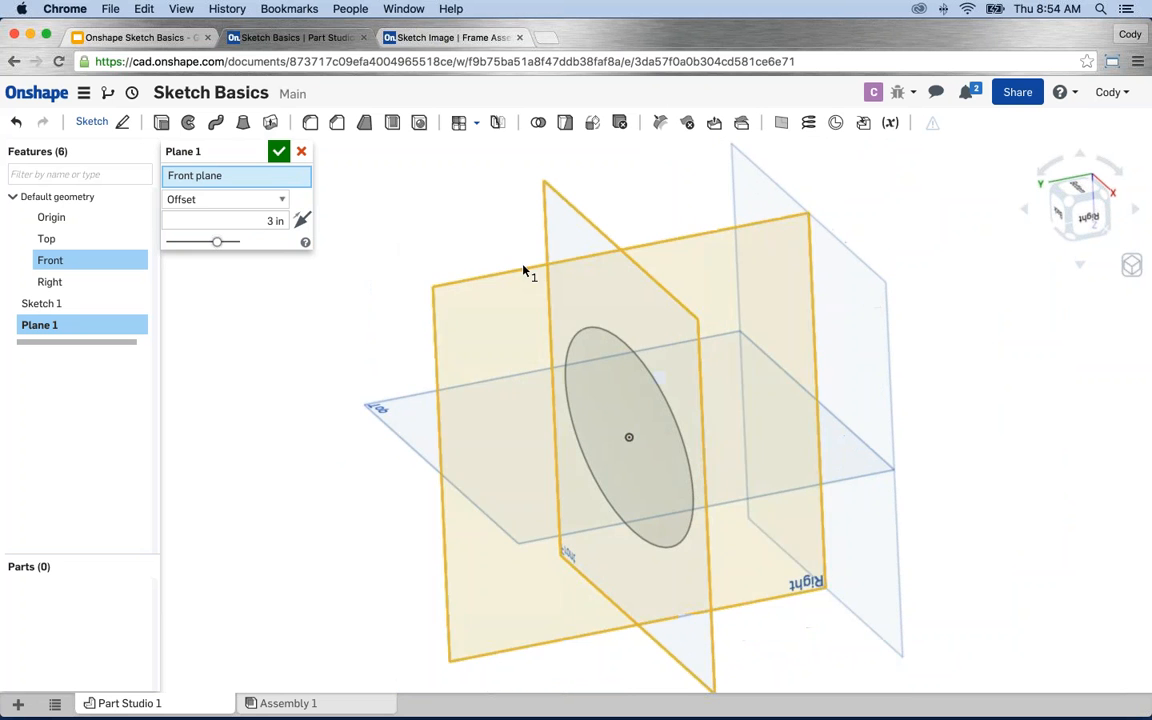
left_click(302, 221)
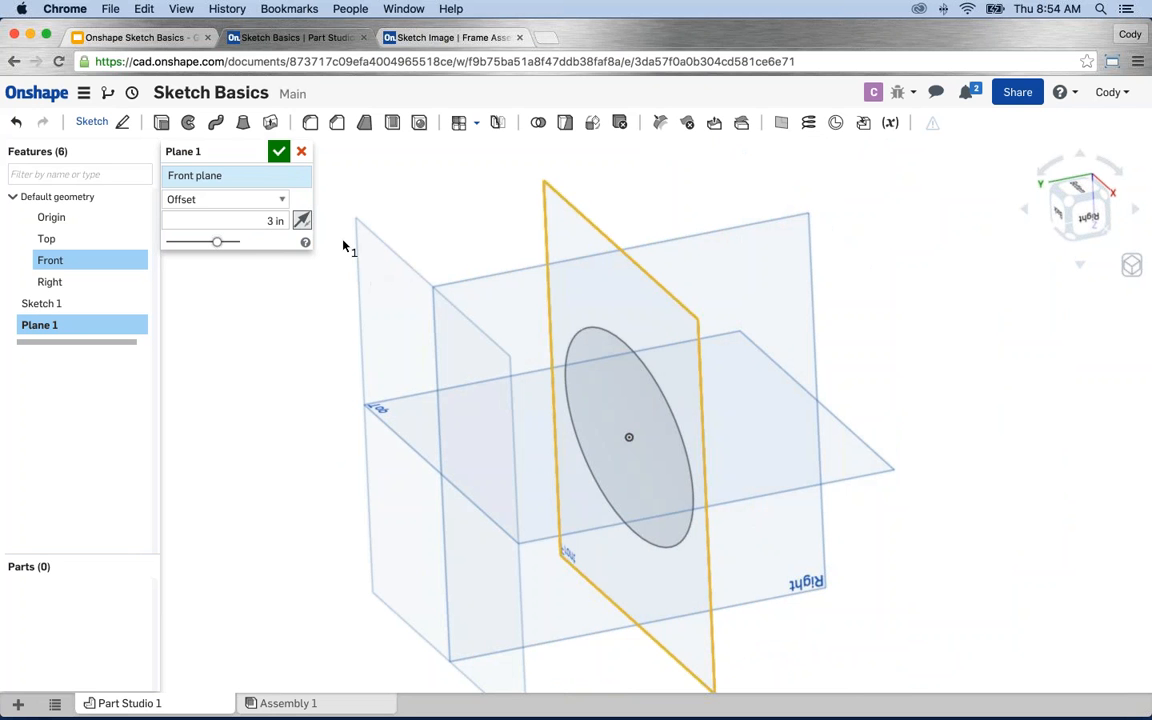
left_click(279, 151)
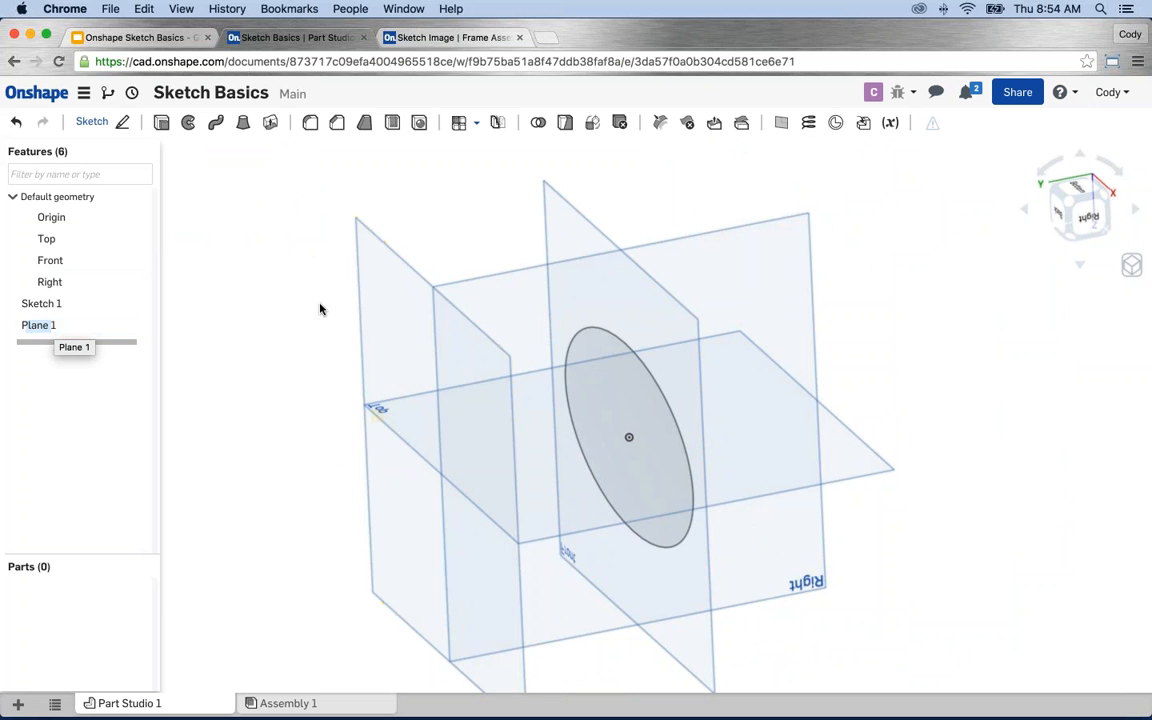
right_click_drag(346, 288, 369, 296)
scroll(368, 296, "down", 1)
middle_click_drag(368, 296, 390, 295)
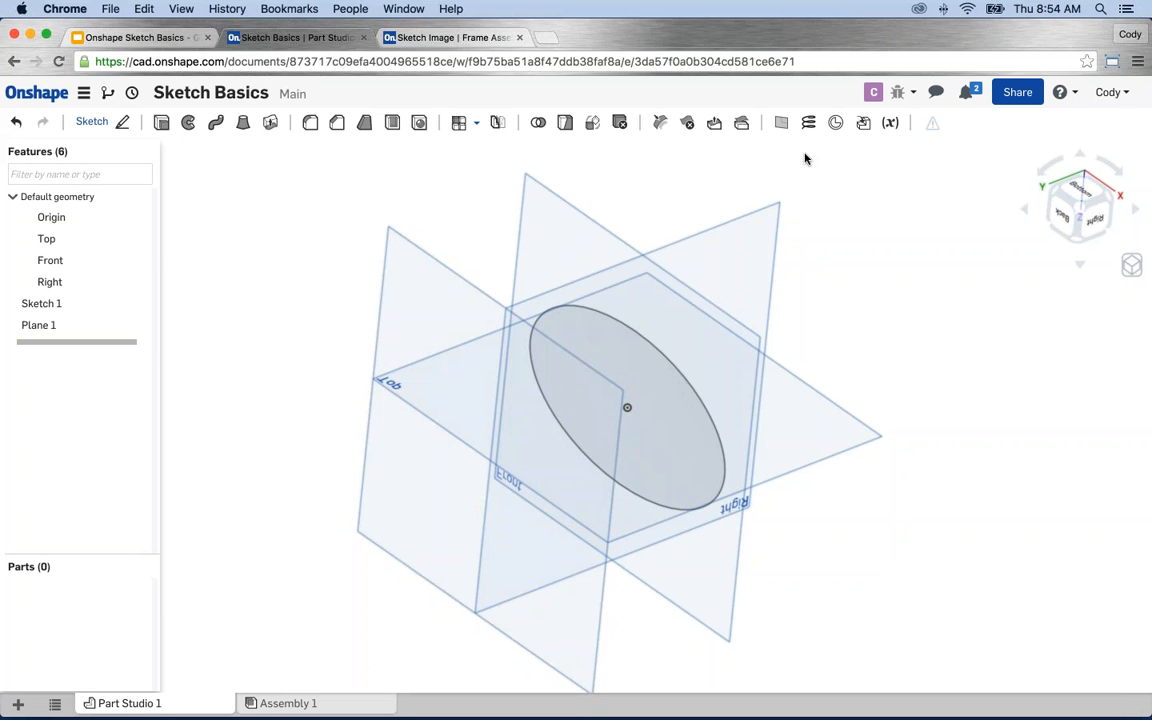
left_click(781, 122)
left_click(275, 199)
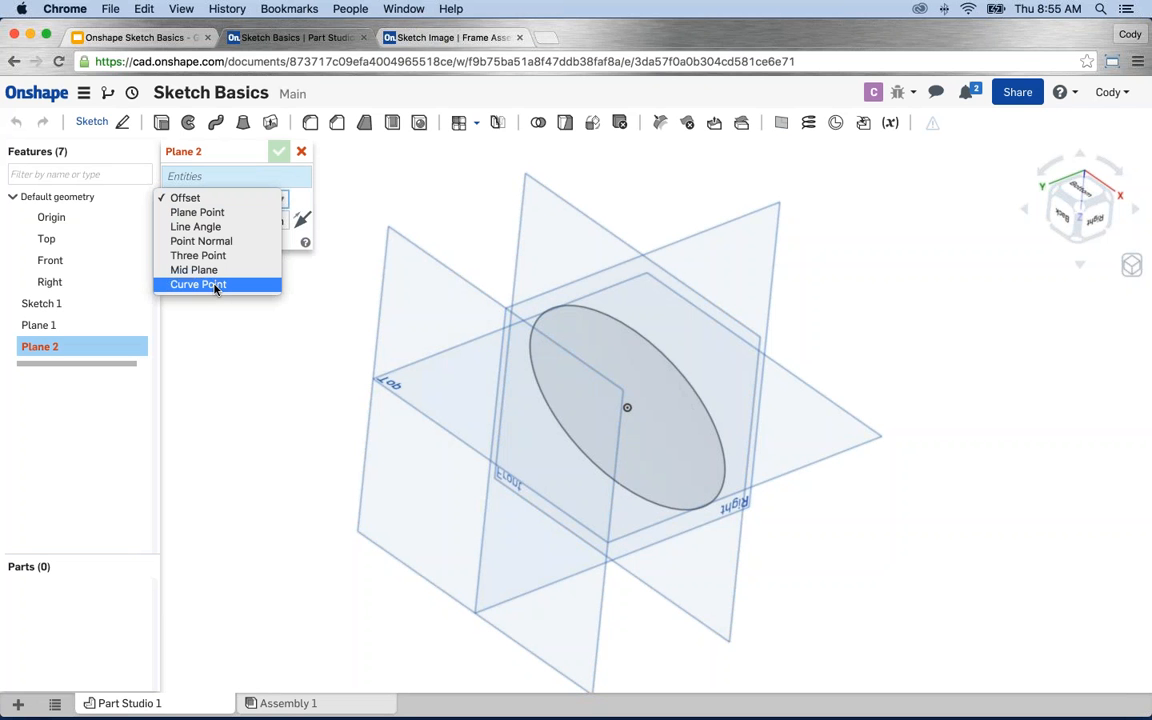
left_click(304, 205)
left_click(301, 151)
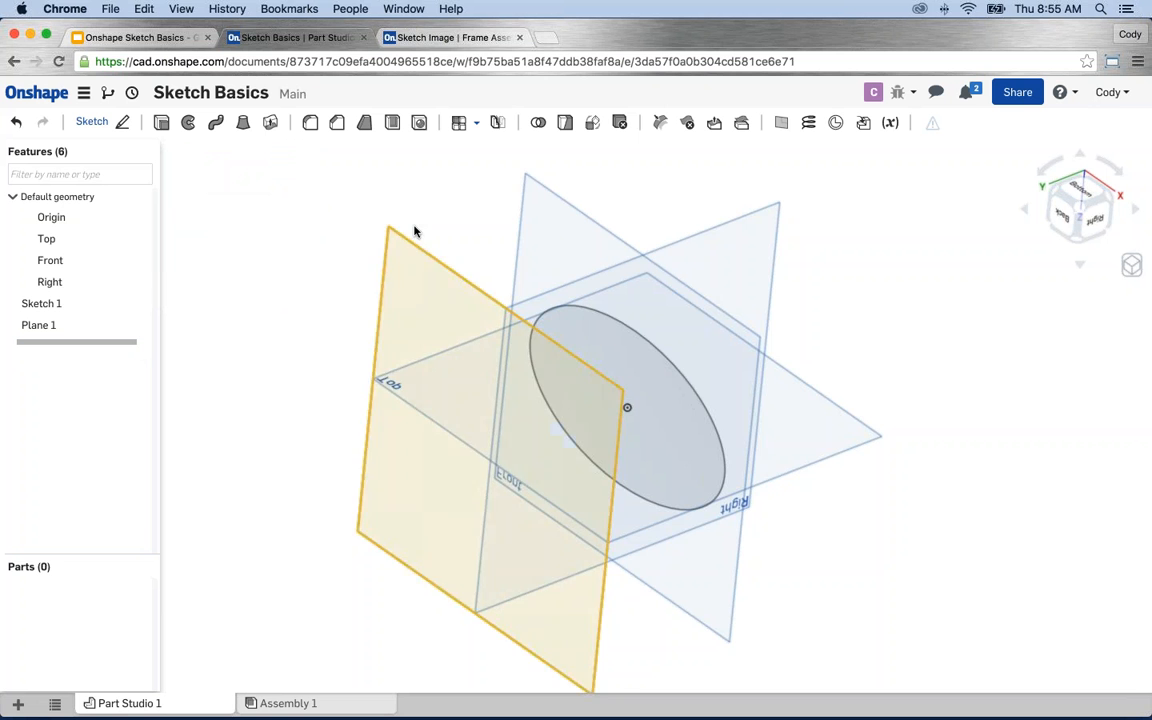
Copy Sketch 1 with the ellipse and paste it as a new sketch onto Plane 1
middle_click_drag(414, 226, 424, 229)
mouse_move(393, 237)
right_mouse_down()
mouse_move(374, 211)
mouse_move(385, 244)
right_mouse_up()
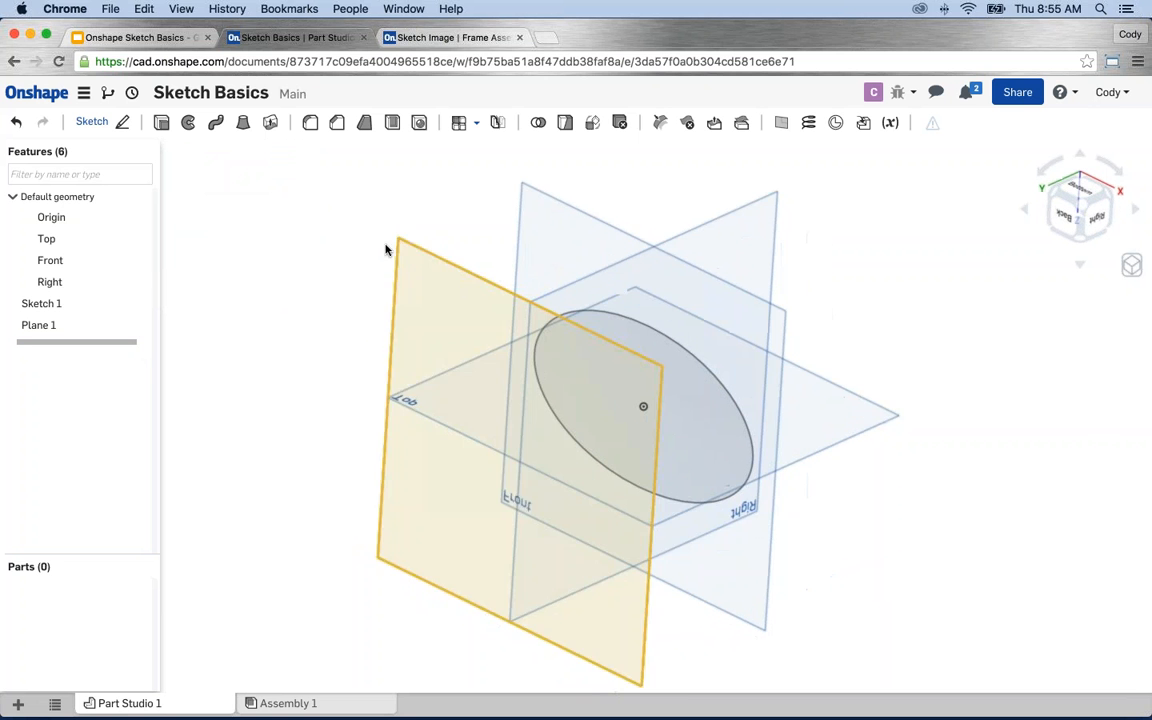
middle_click_drag(385, 249, 409, 258)
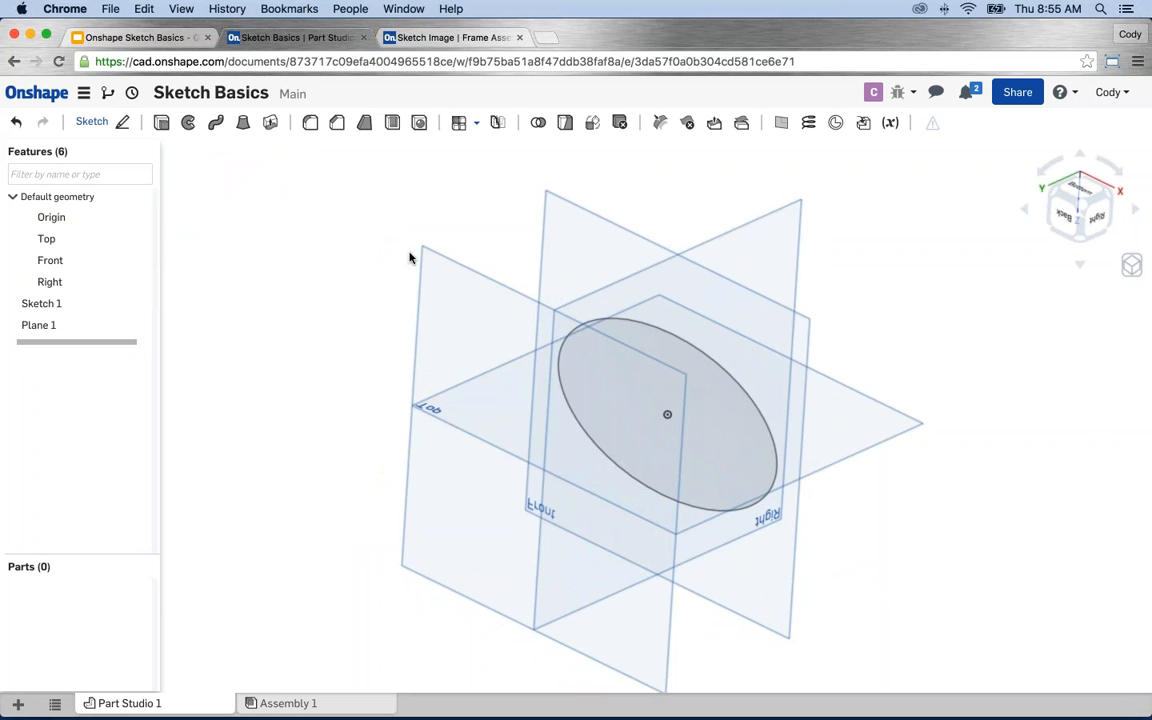
mouse_move(422, 257)
middle_mouse_down()
mouse_move(411, 260)
mouse_move(438, 260)
middle_mouse_up()
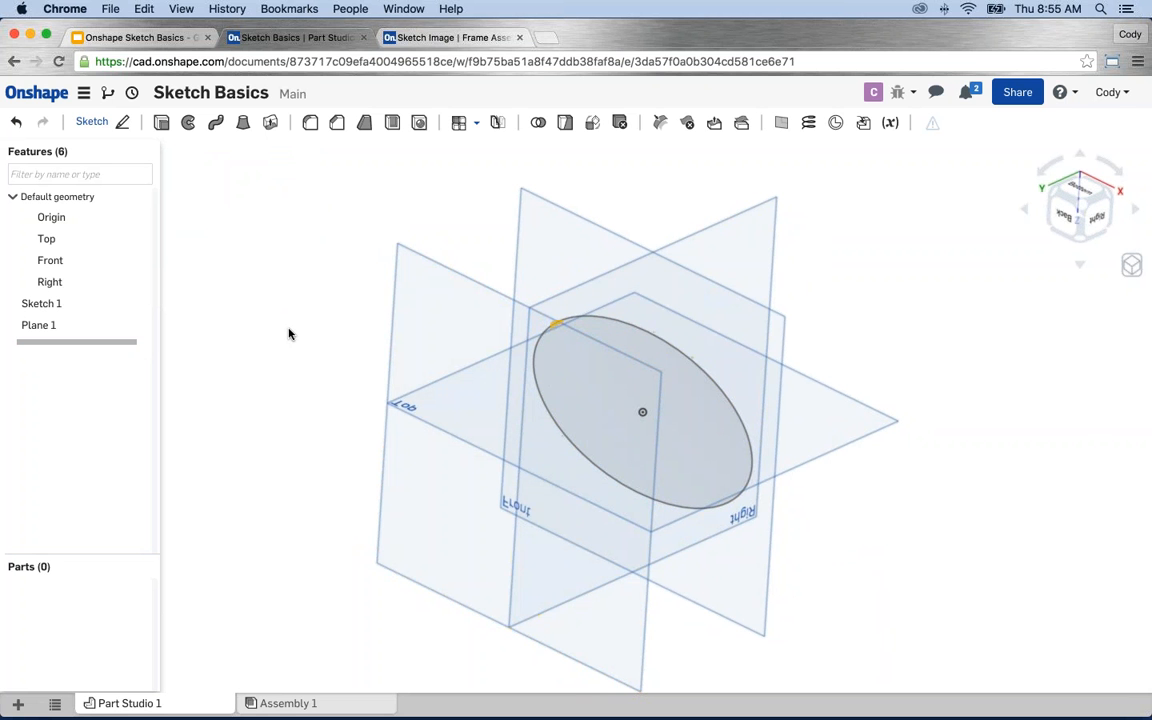
right_click(59, 307)
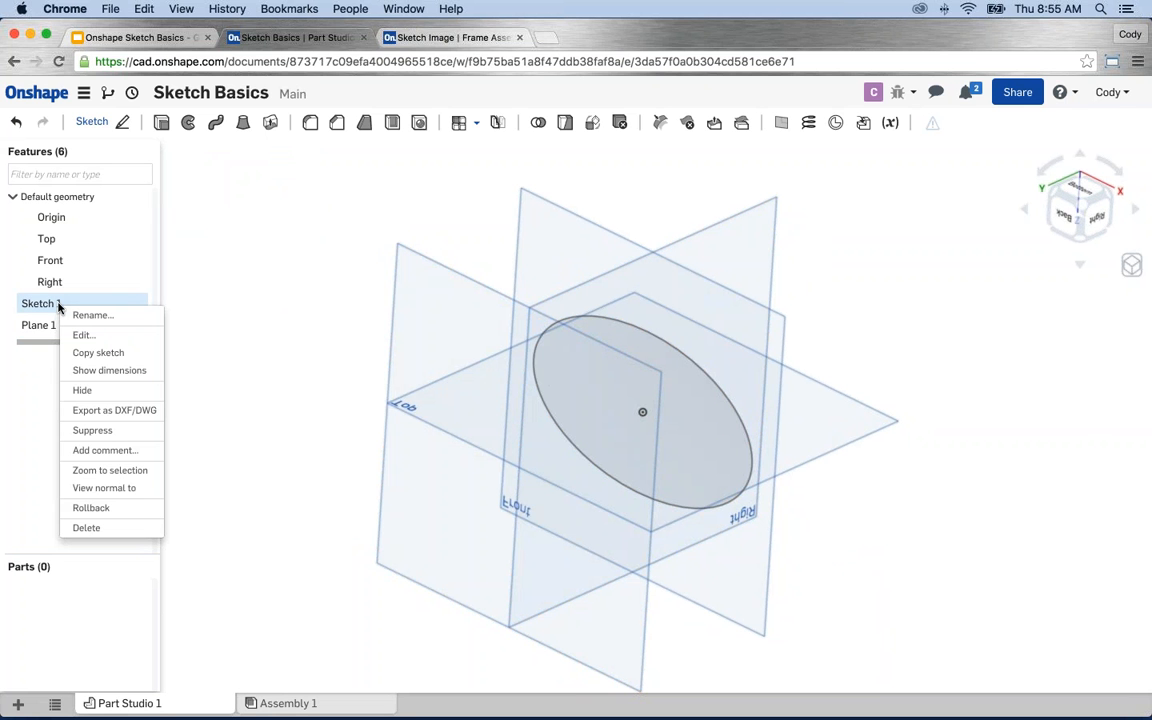
left_click(141, 358)
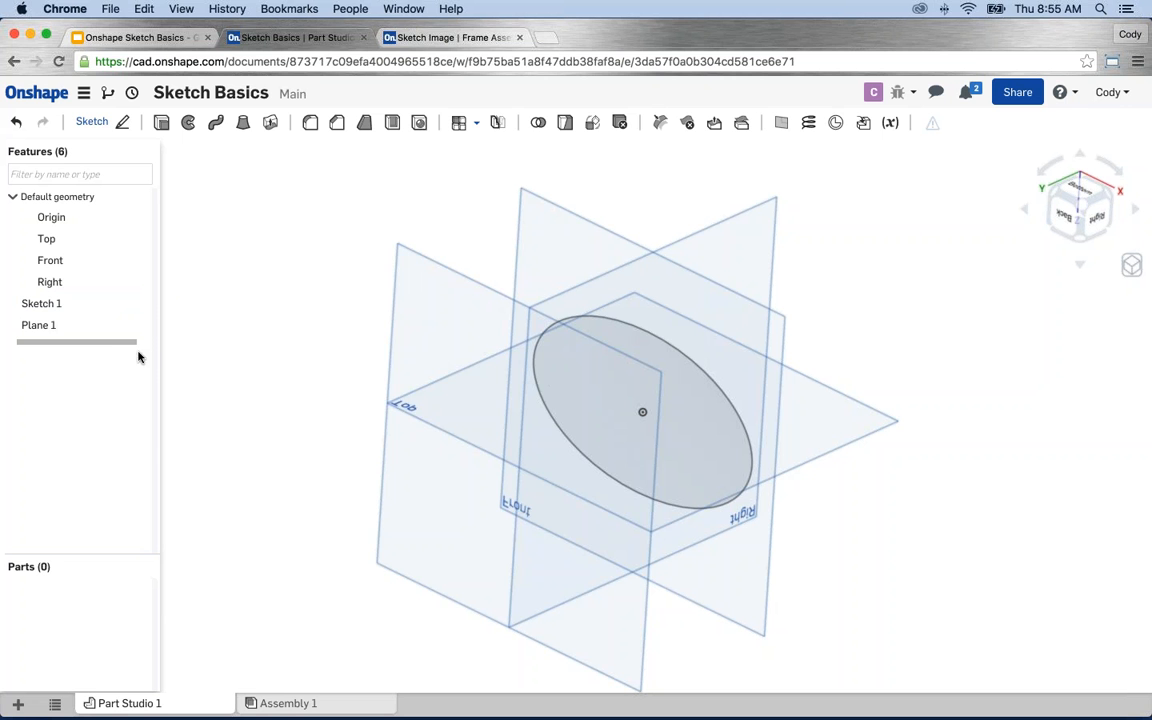
right_click(37, 328)
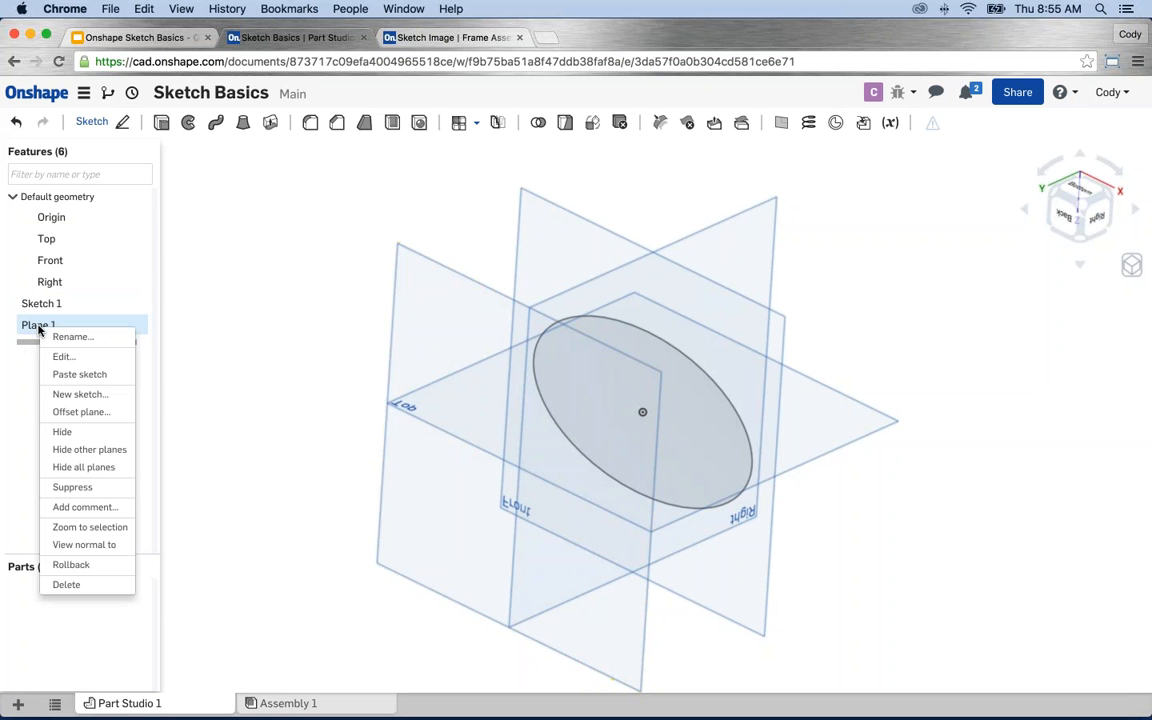
left_click(80, 375)
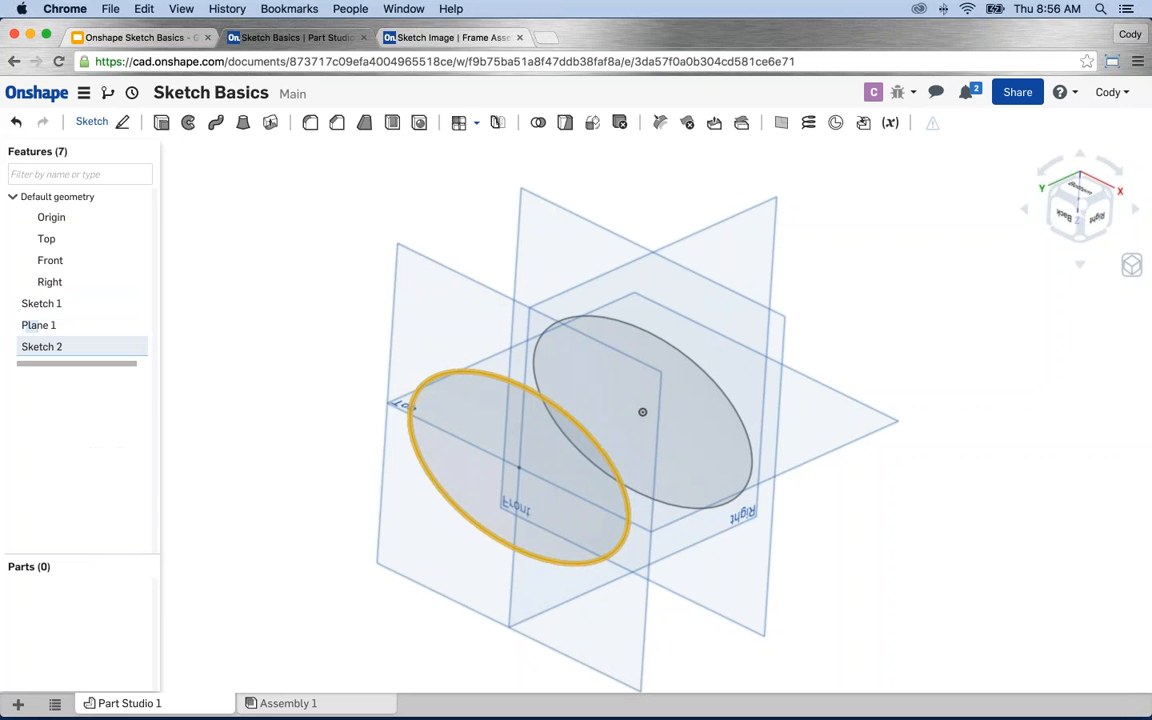
left_click(237, 355)
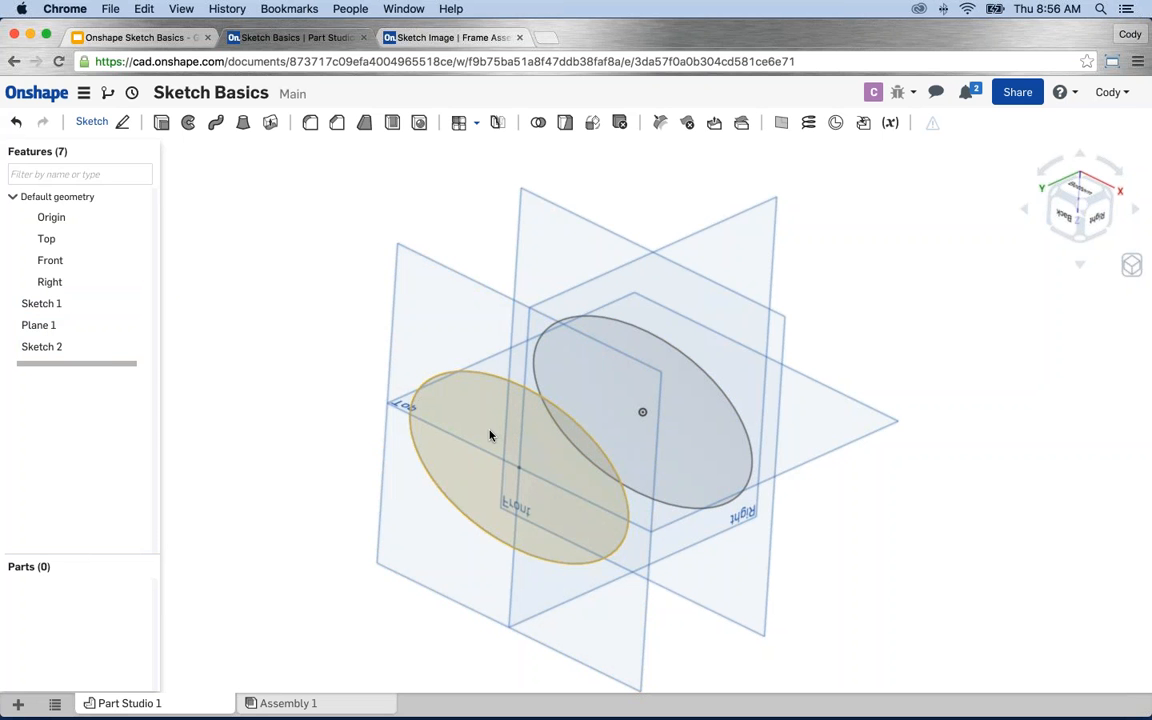
left_click(863, 124)
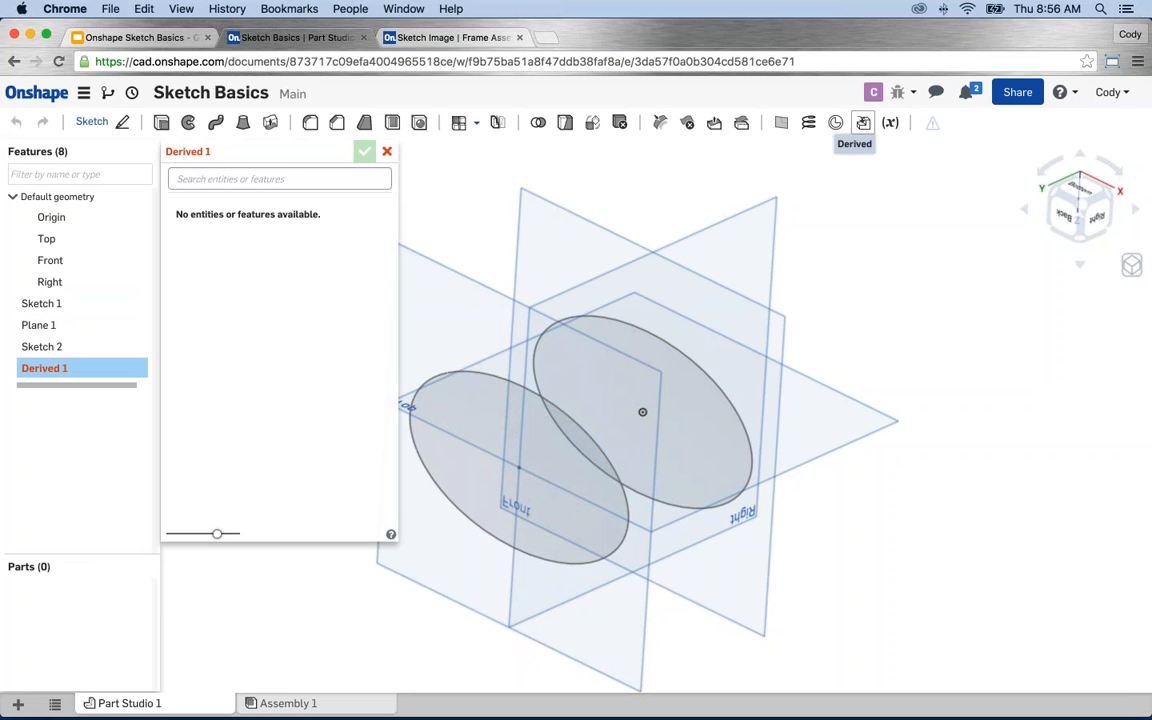
left_click(387, 152)
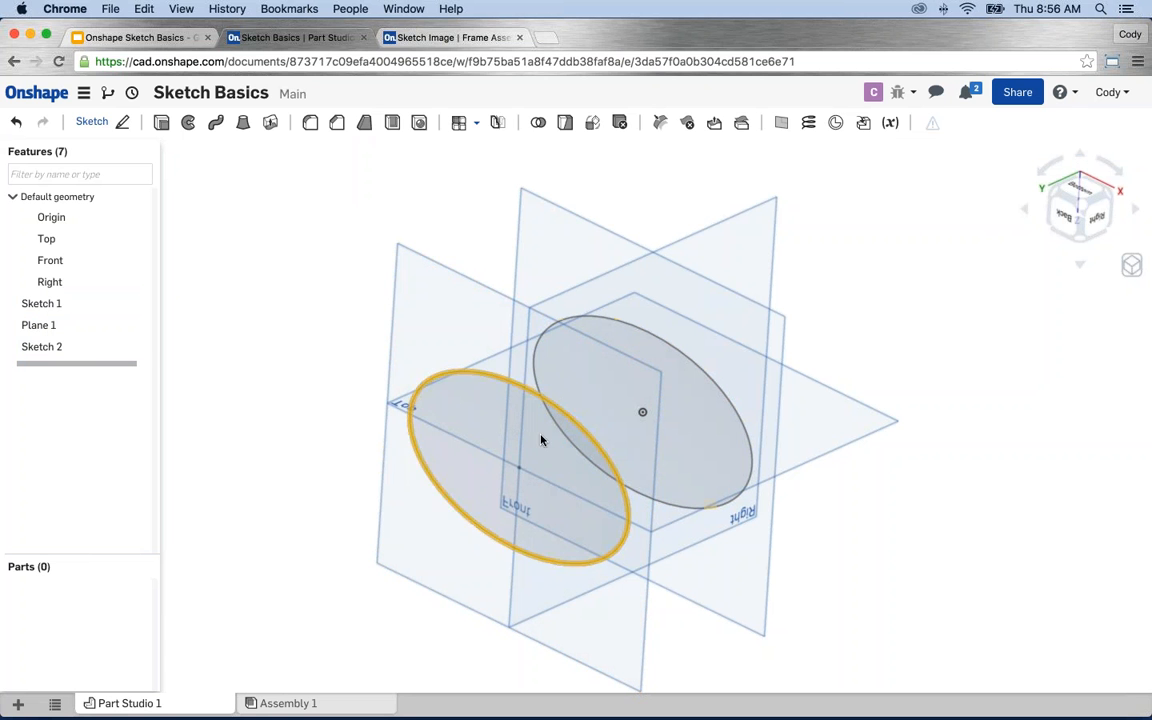
Edit Sketch 2, enlarge its ellipse freehand until it extends past the side edges of the Front plane, and accept the sketch
right_click(441, 430)
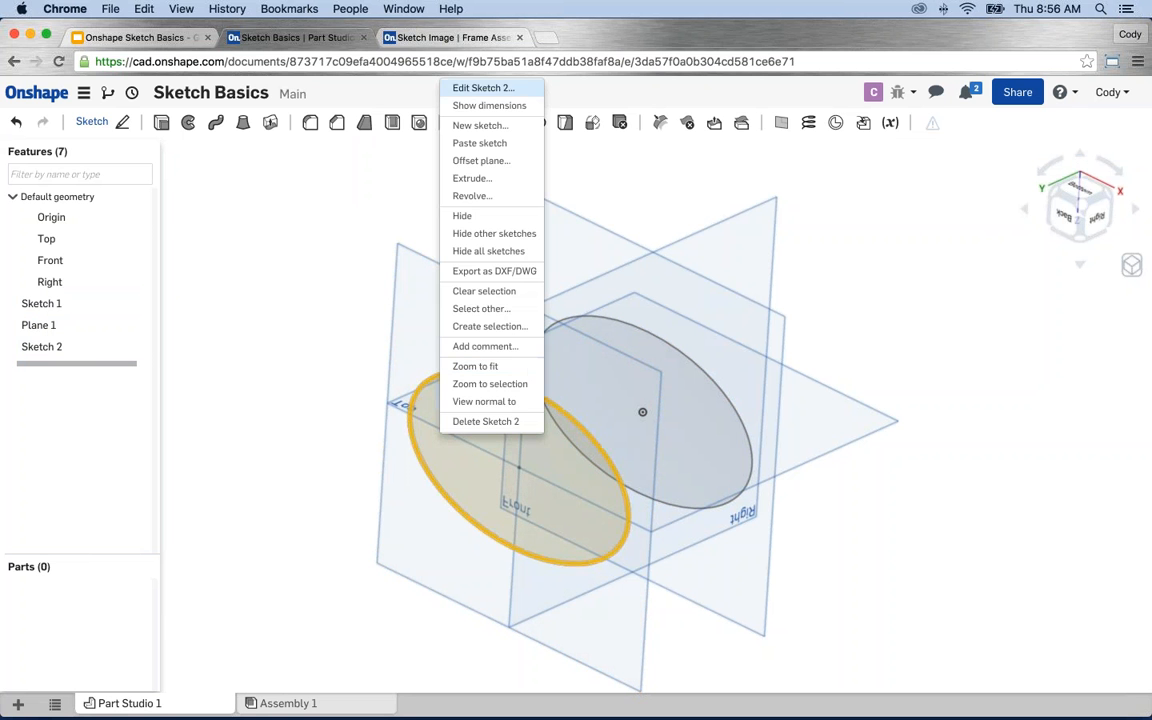
left_click(483, 88)
key("n")
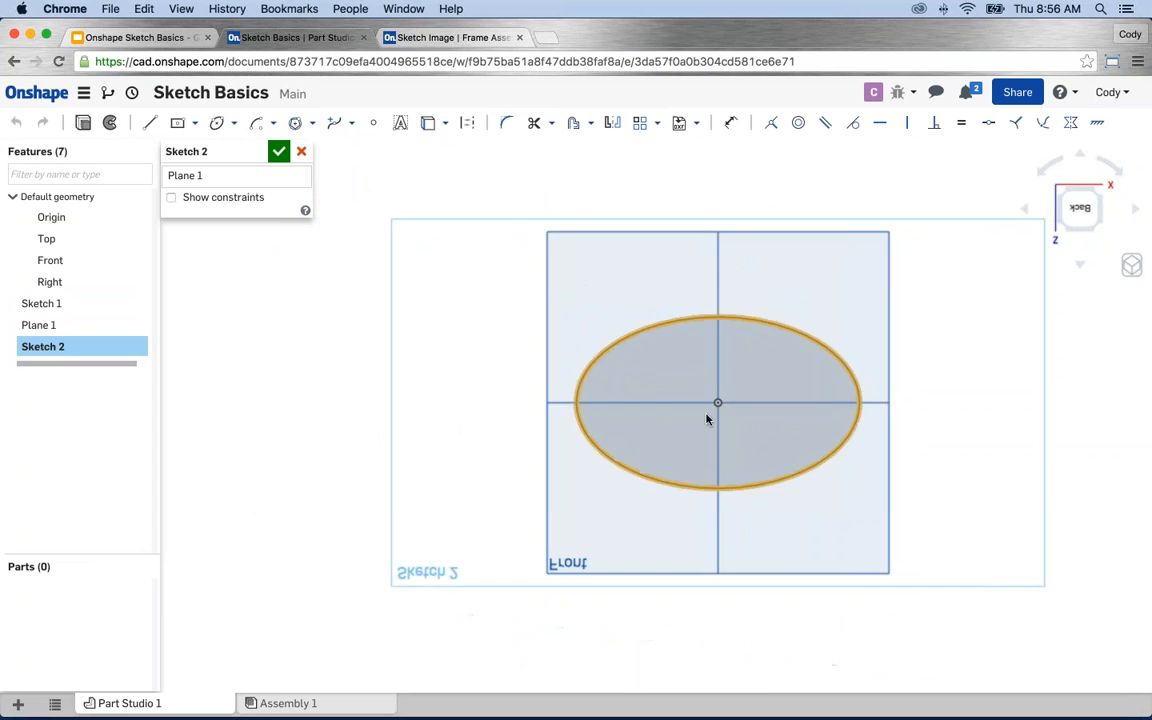
left_click_drag(537, 403, 517, 401)
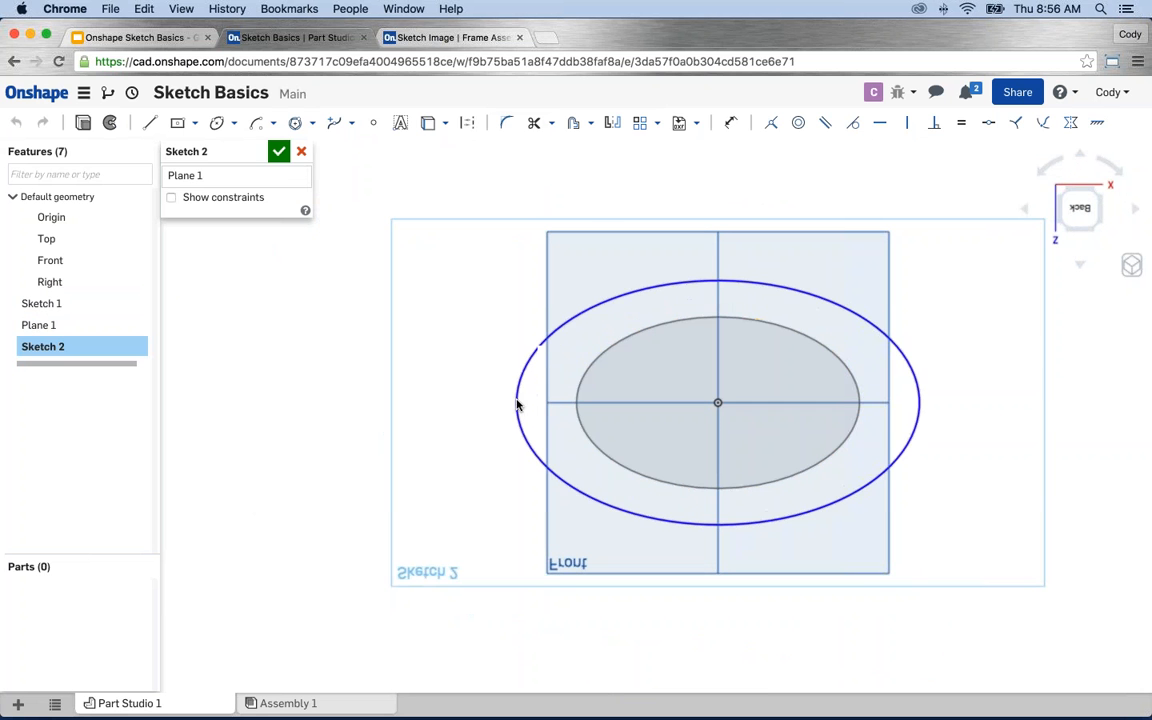
left_click(279, 151)
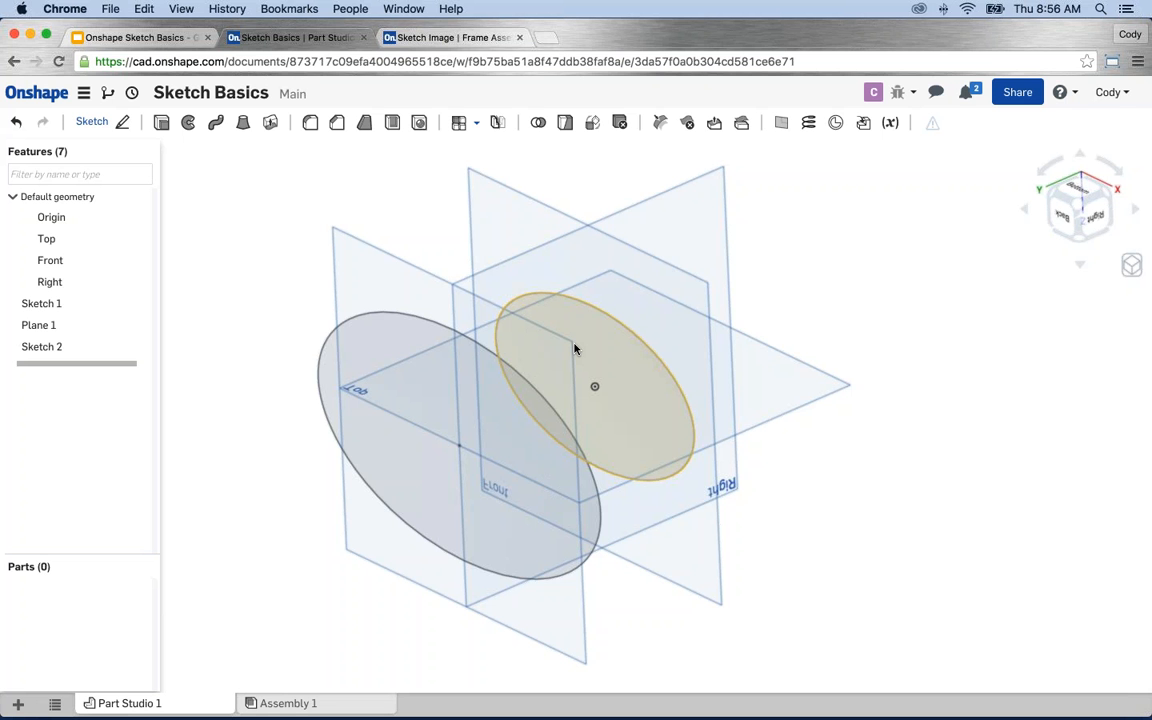
Open Sketch 1 for editing, copy its ellipse and paste the copy into the empty area beside the planes
scroll(574, 348, "down", 2)
middle_click_drag(574, 348, 636, 338)
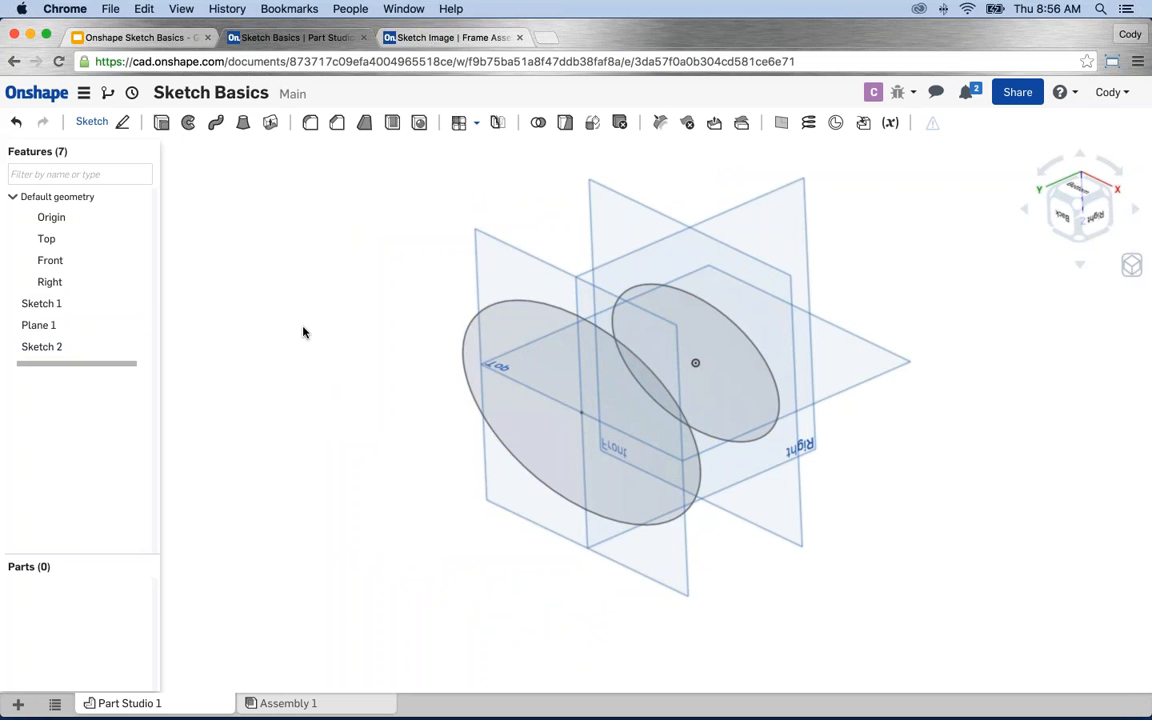
right_click(80, 305)
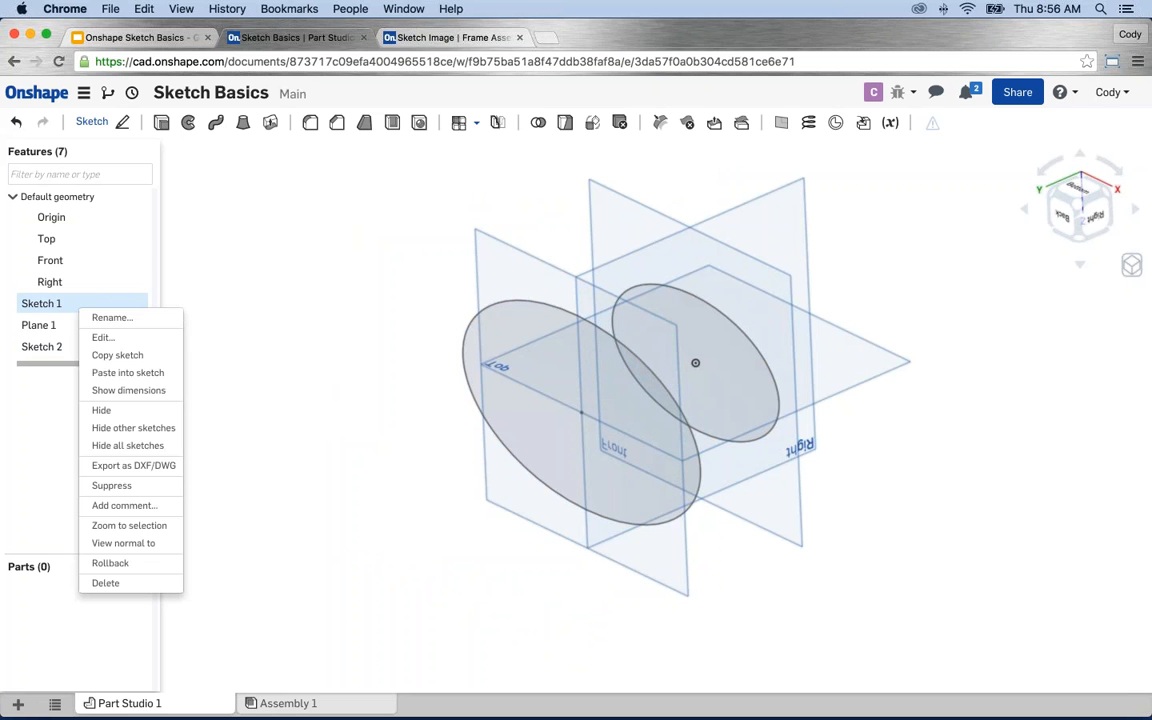
left_click(95, 334)
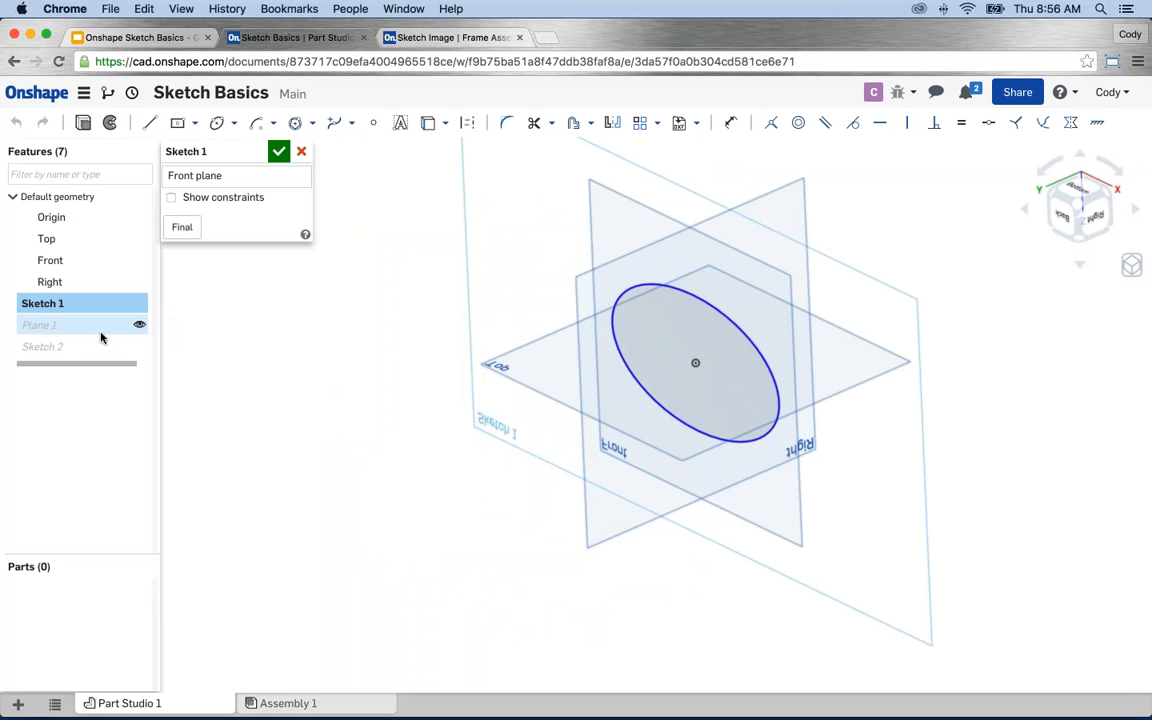
right_click(613, 330)
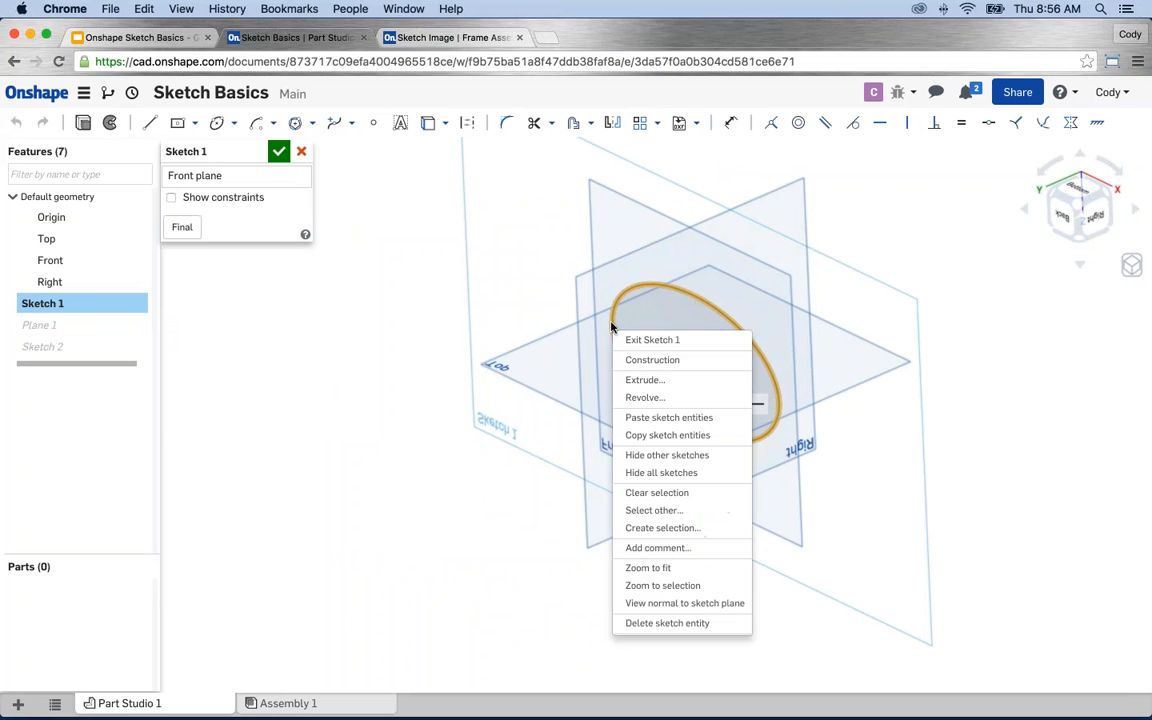
left_click(700, 437)
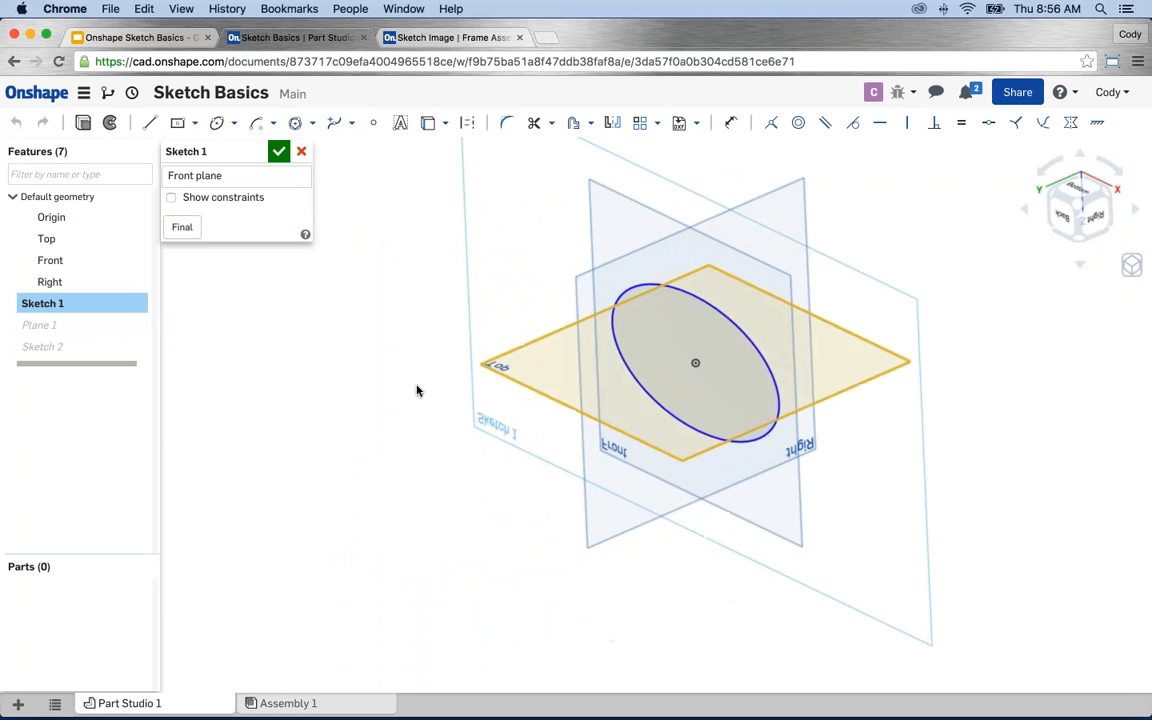
right_click(289, 331)
left_click(345, 358)
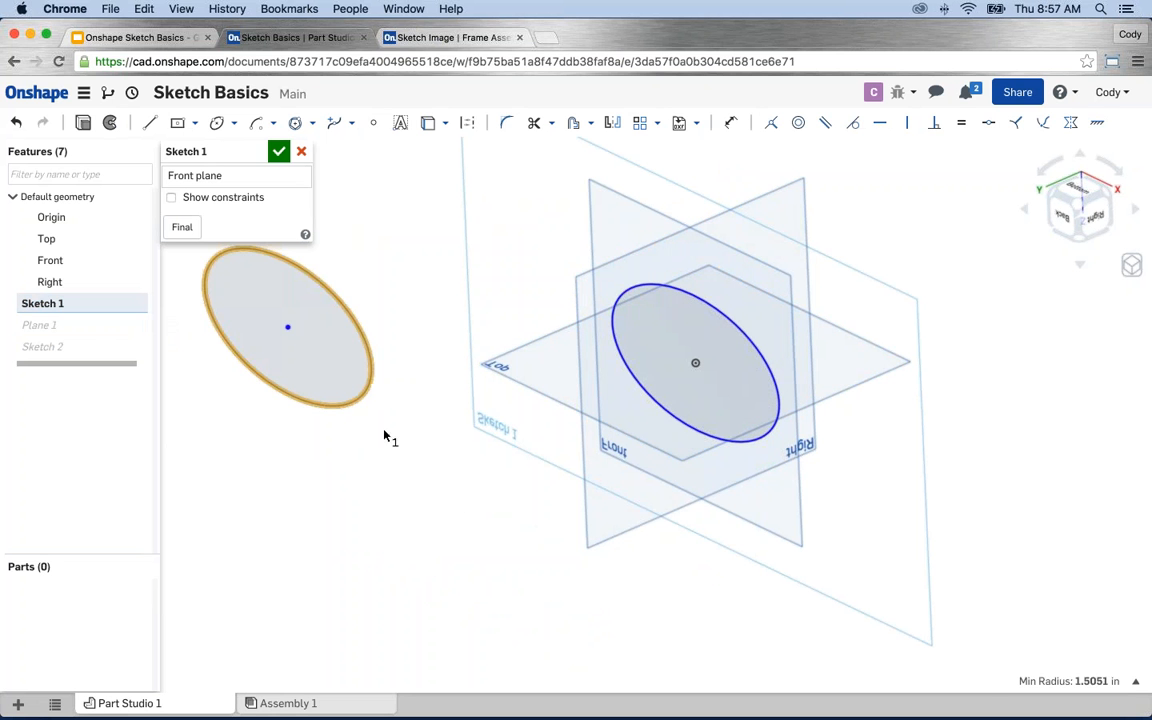
Select the pasted ellipse beside the planes with a selection box and delete it from Sketch 1
left_click(413, 448)
middle_click_drag(419, 478, 494, 501)
left_click_drag(495, 496, 236, 275)
key("Delete")
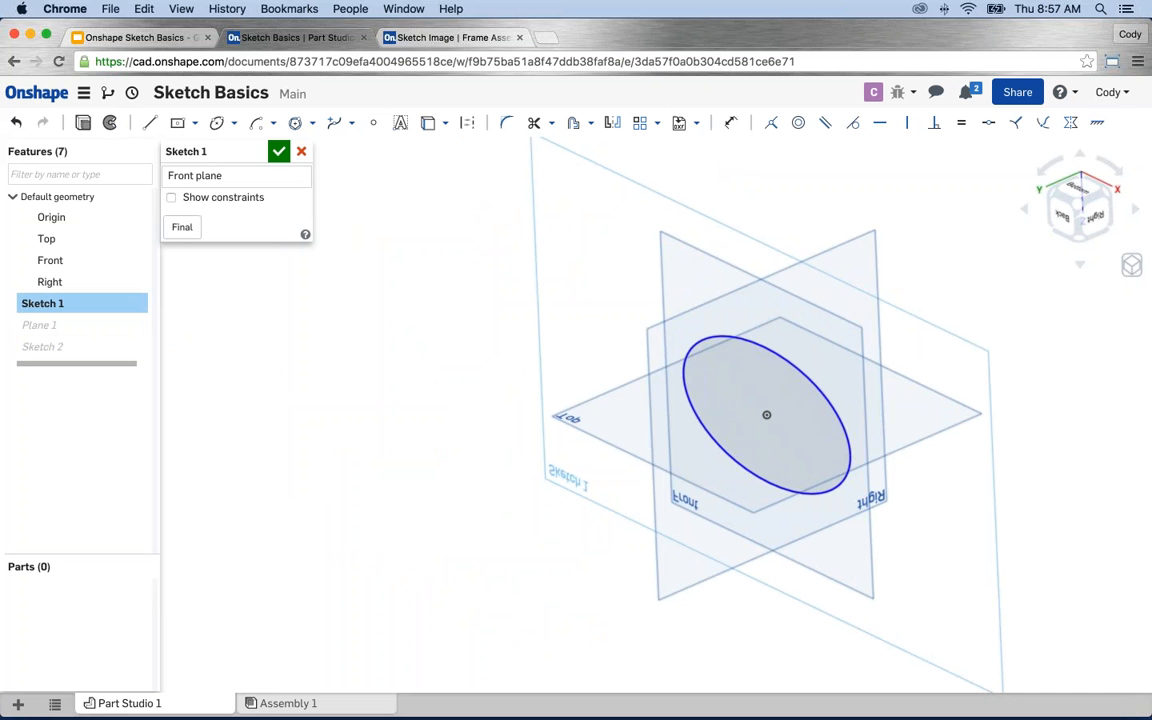